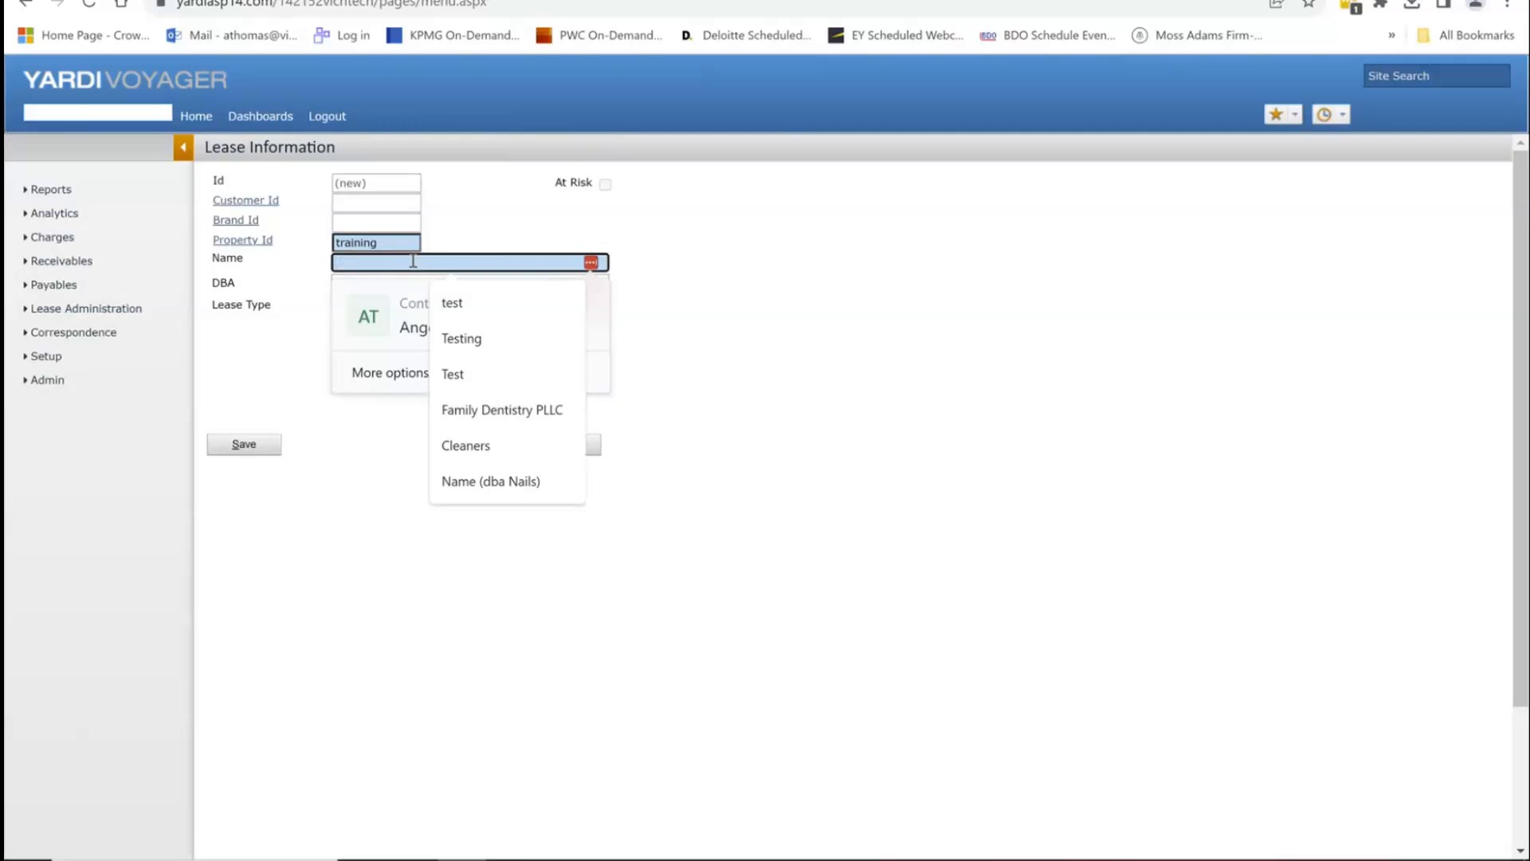
Step: Enter 'Lease Legal (dba Name)' as the lease name and 'Name' as the DBA, then show the lease types
type("L")
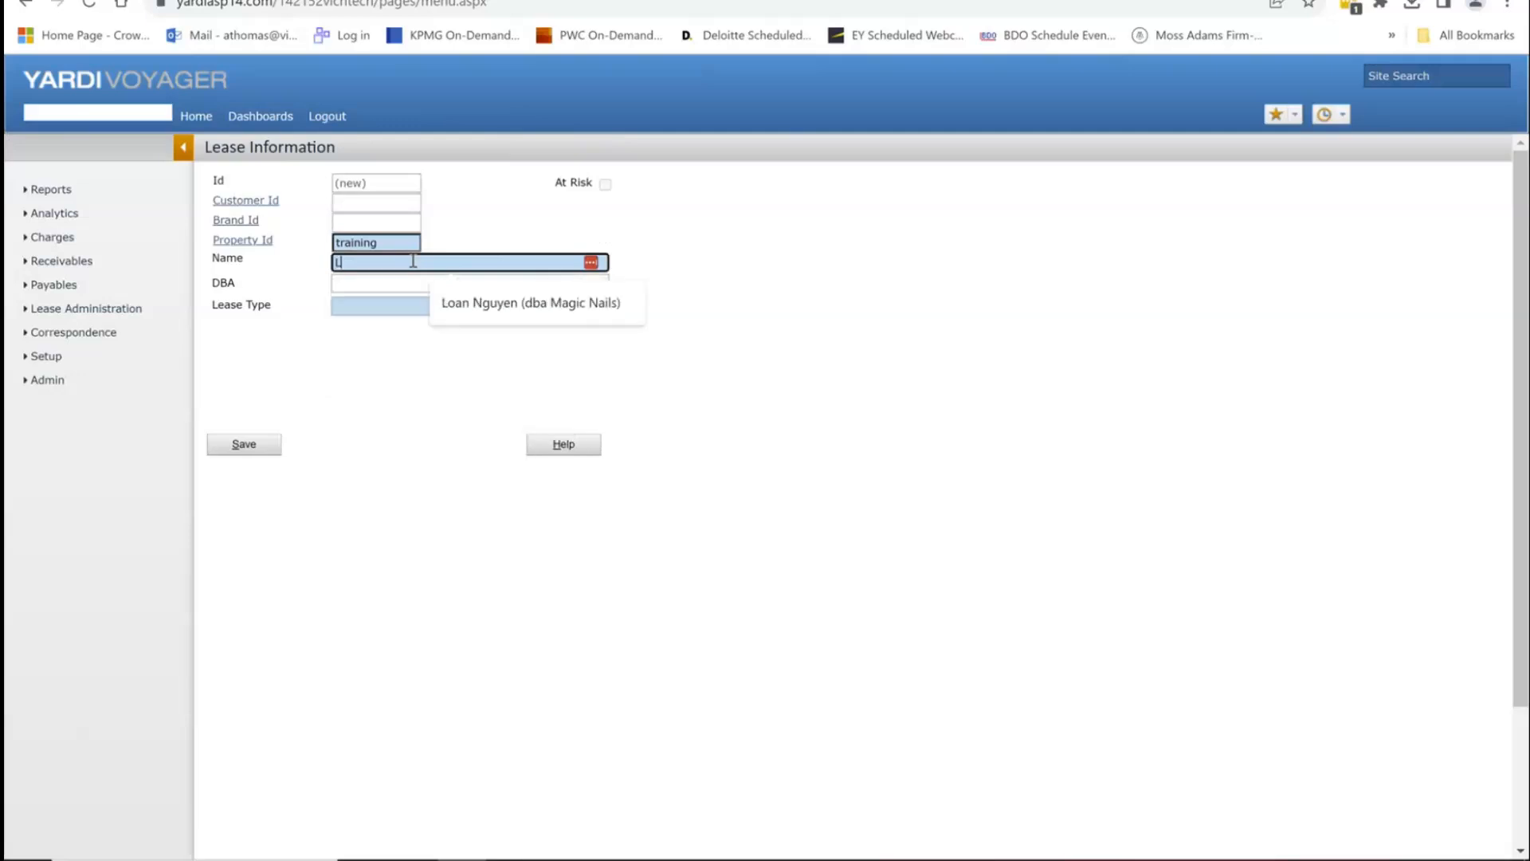
type("ease Lega")
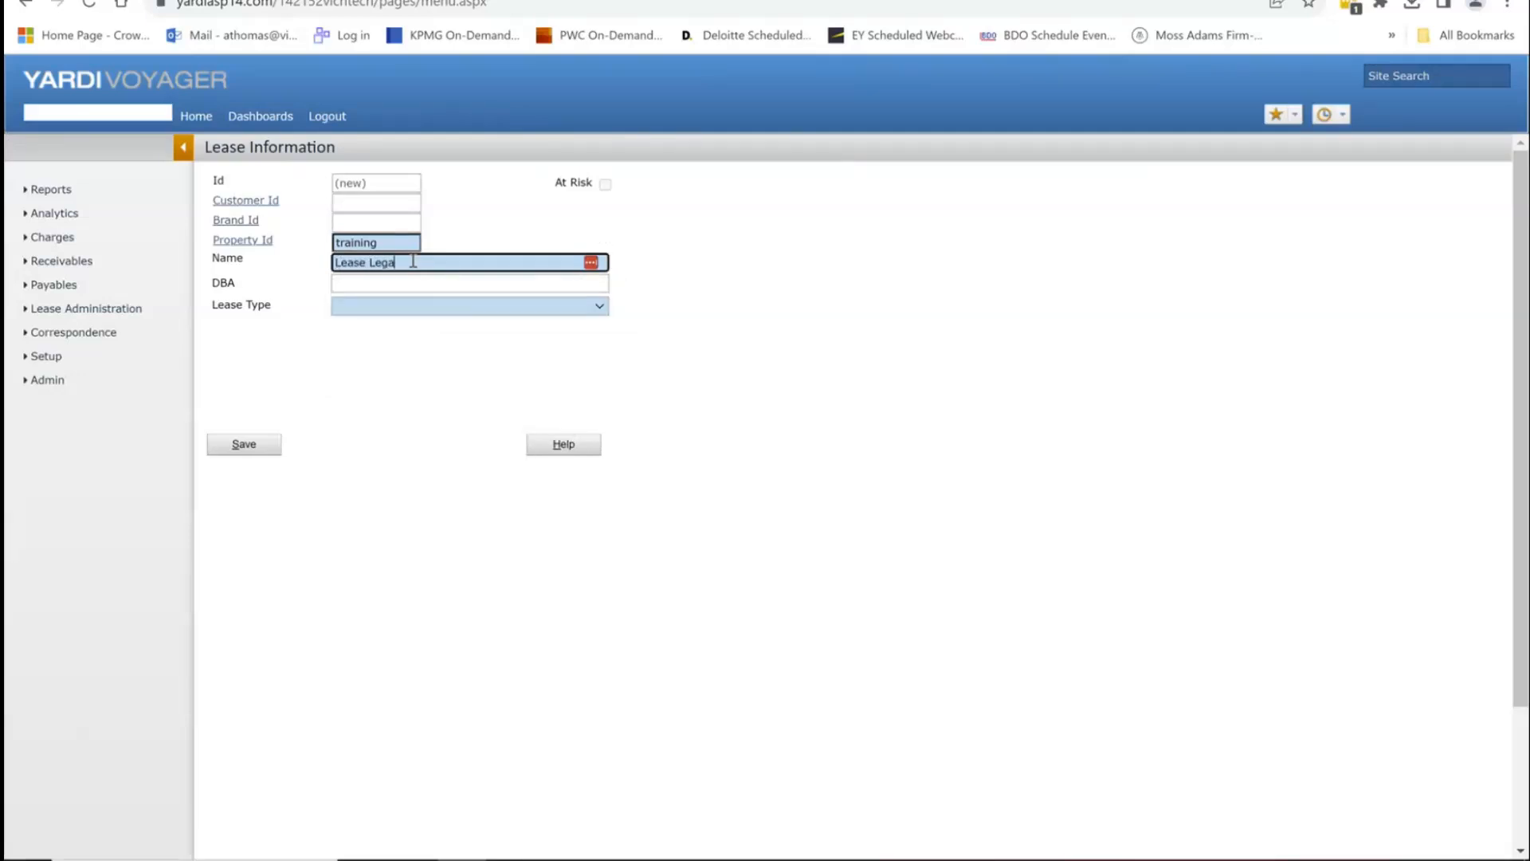
type("l (dba Name)")
key("Tab")
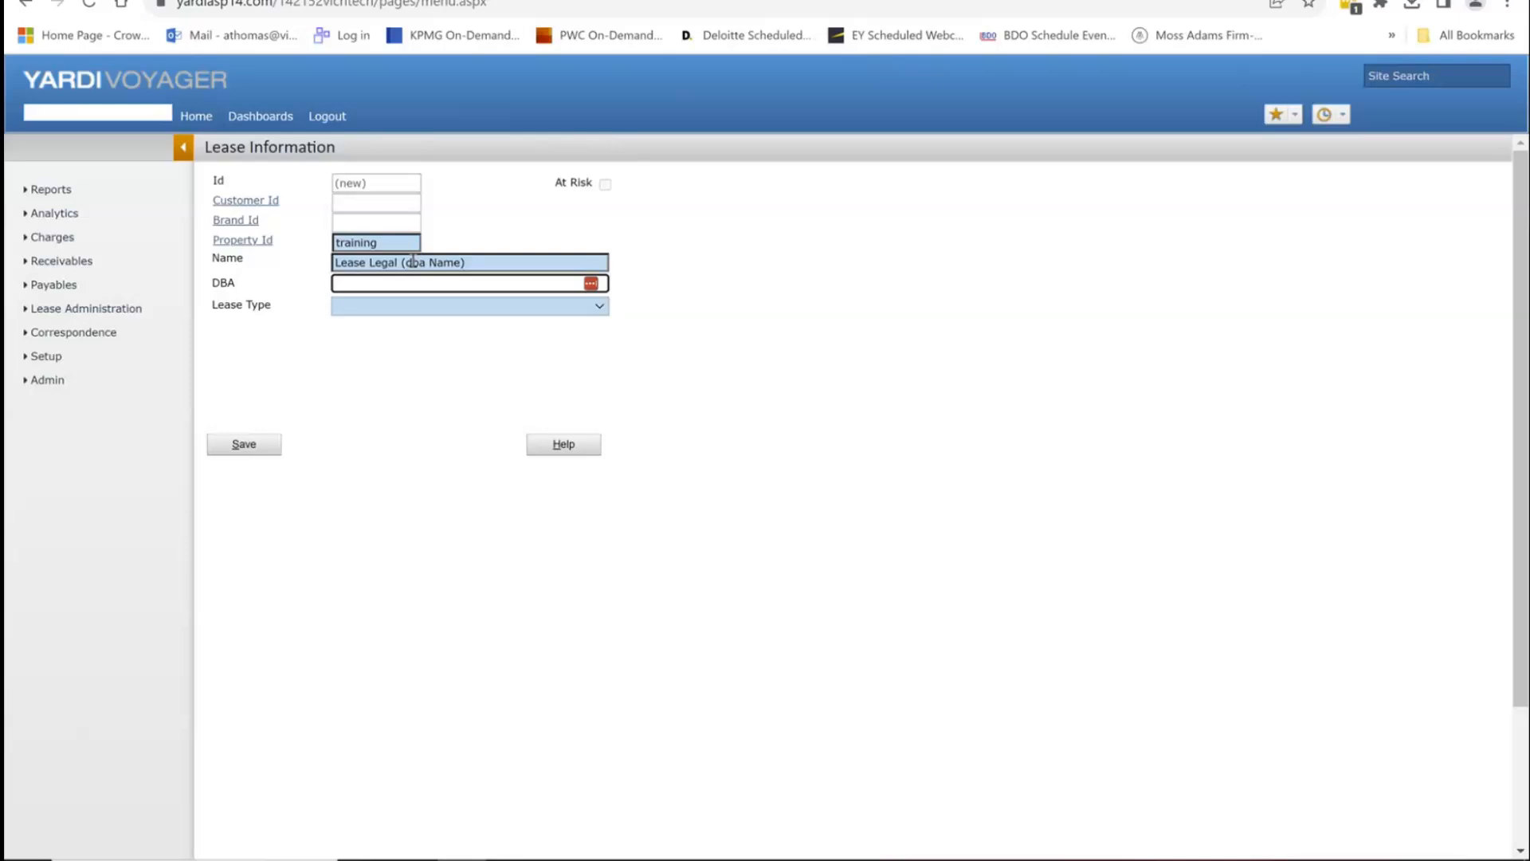
type("Name")
left_click(452, 306)
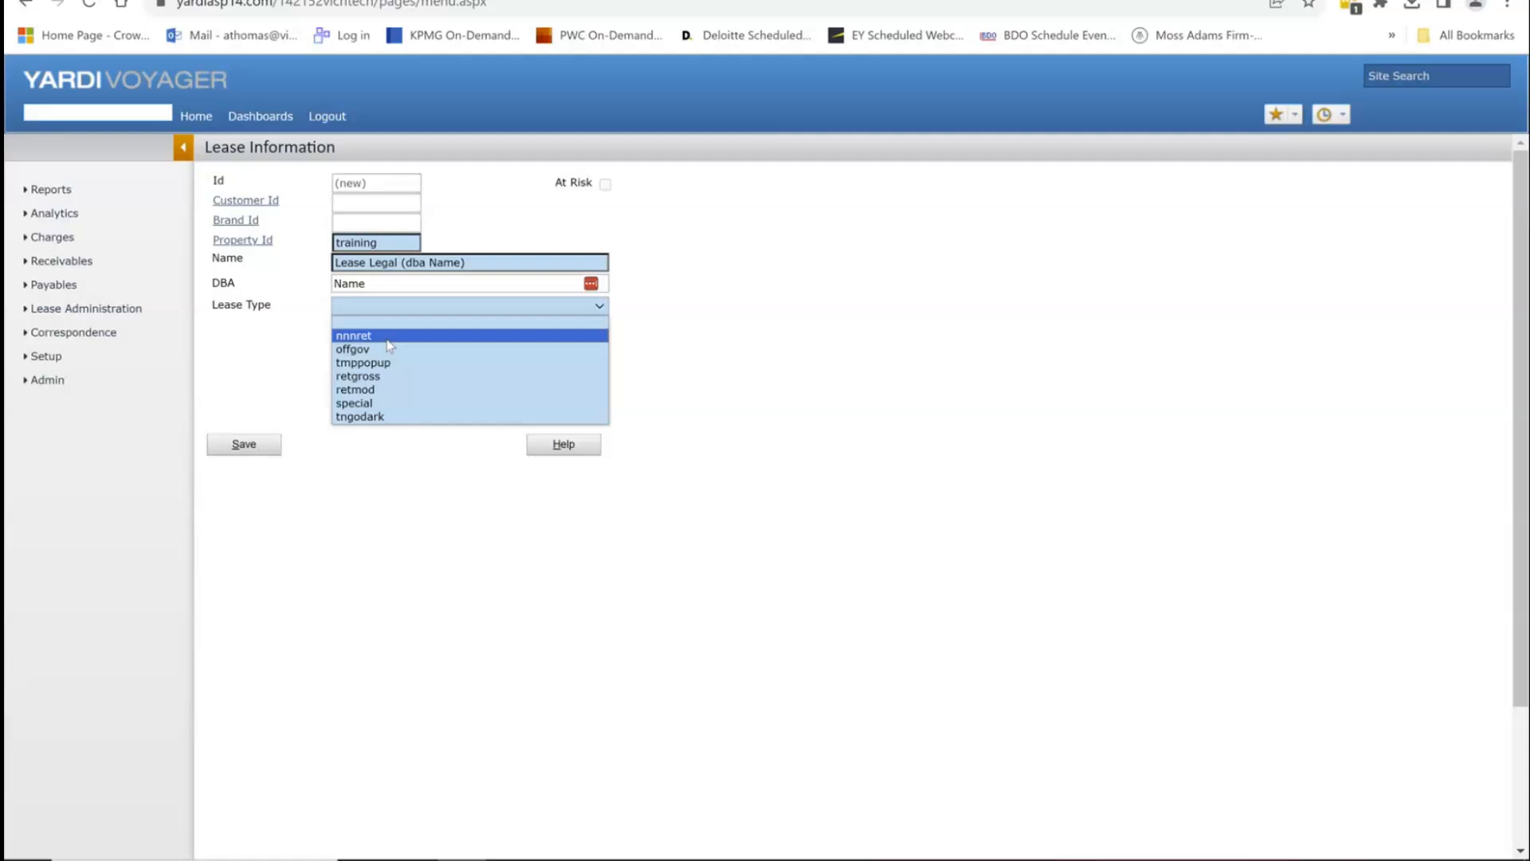
Step: Set the lease type to nnnret and bring up the Sales Category lookup
left_click(388, 337)
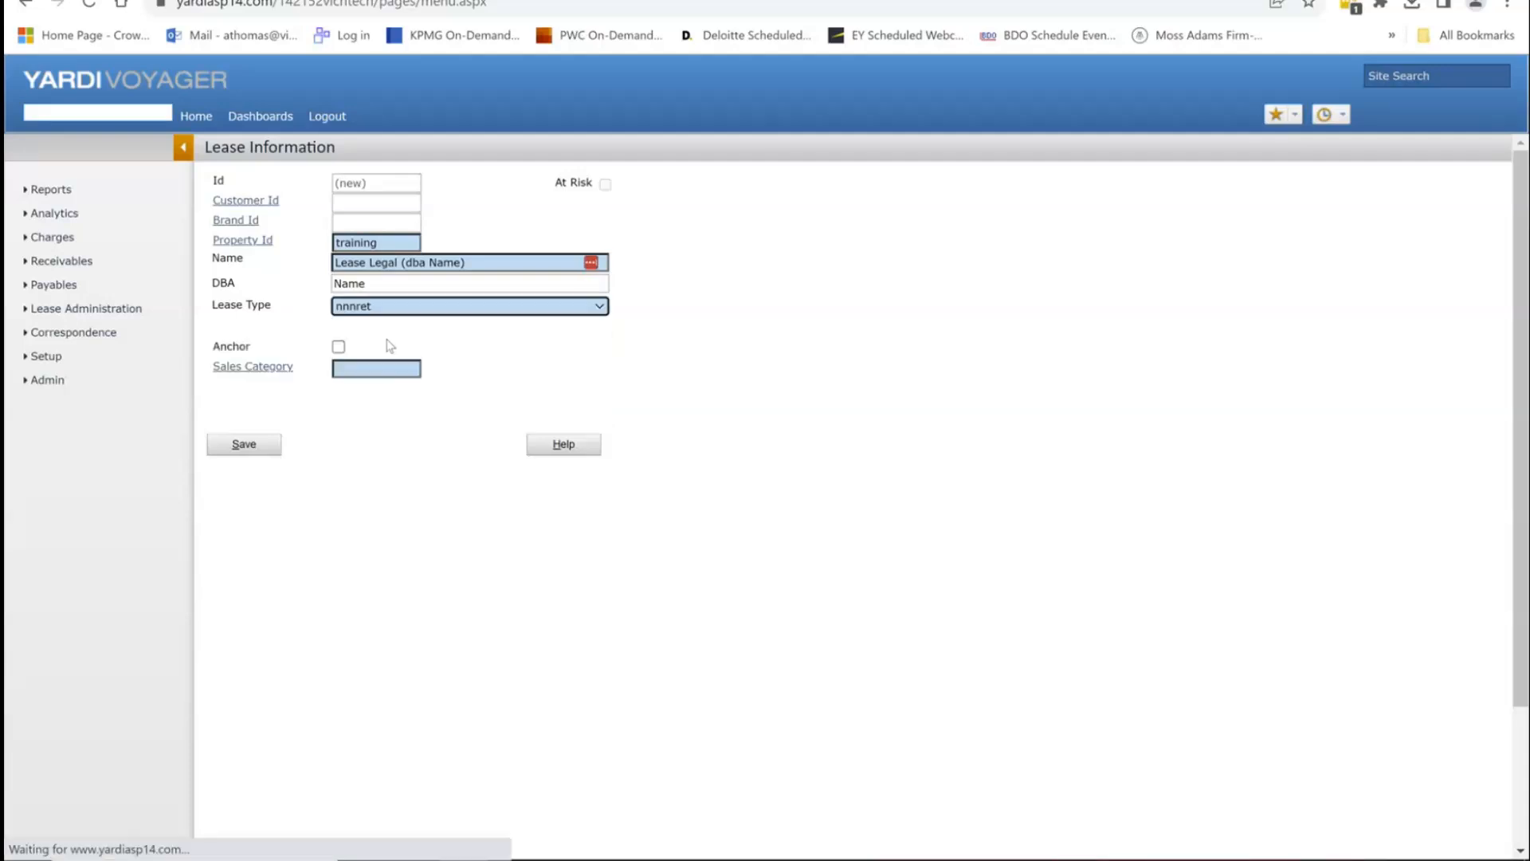
left_click(264, 365)
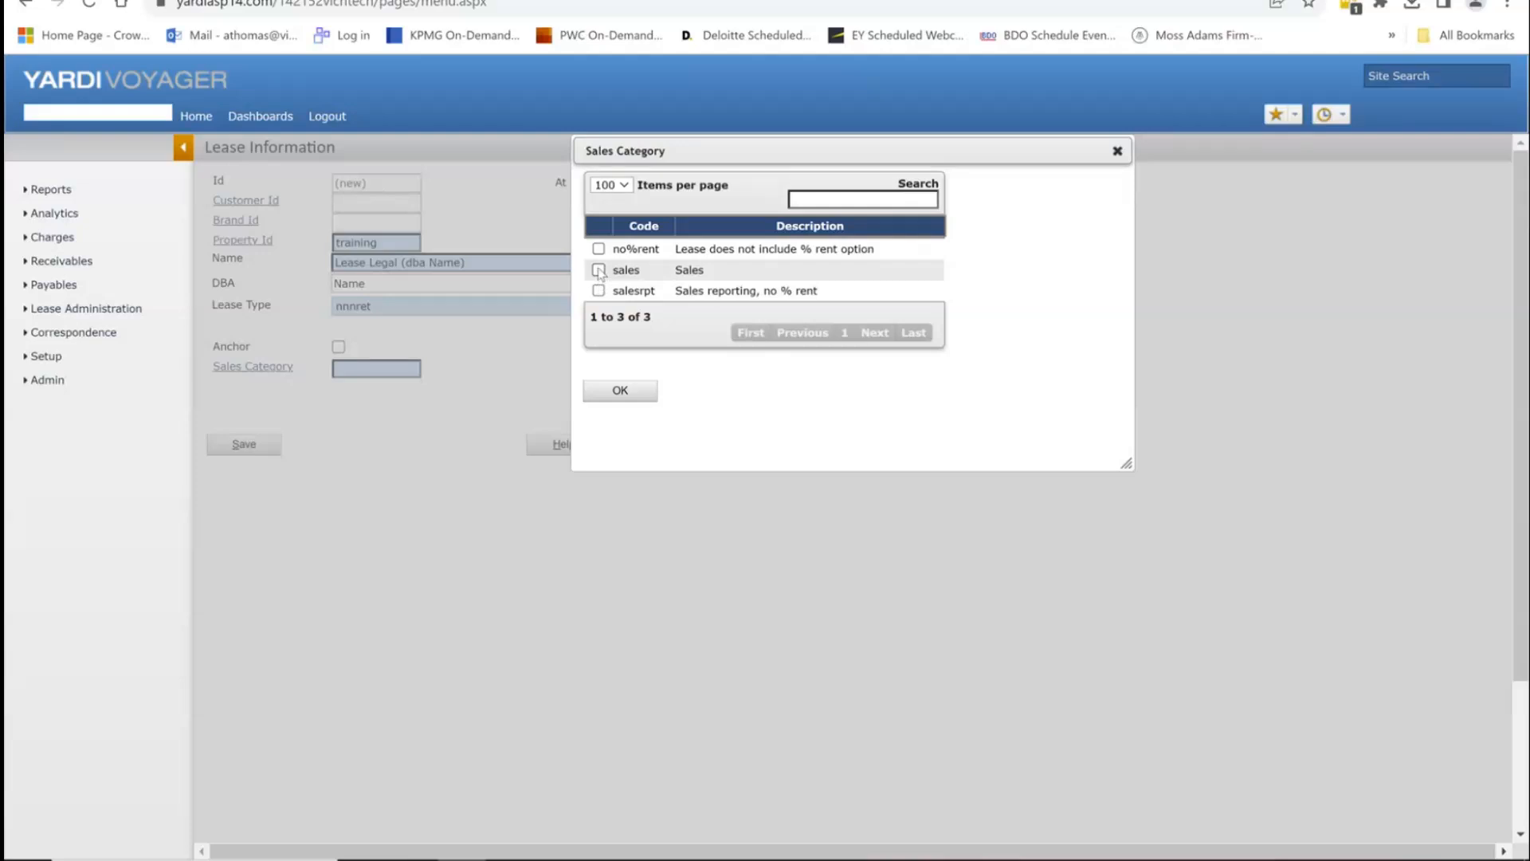
Step: Choose salesrpt as the sales category and save the new lease
left_click(599, 292)
left_click(642, 393)
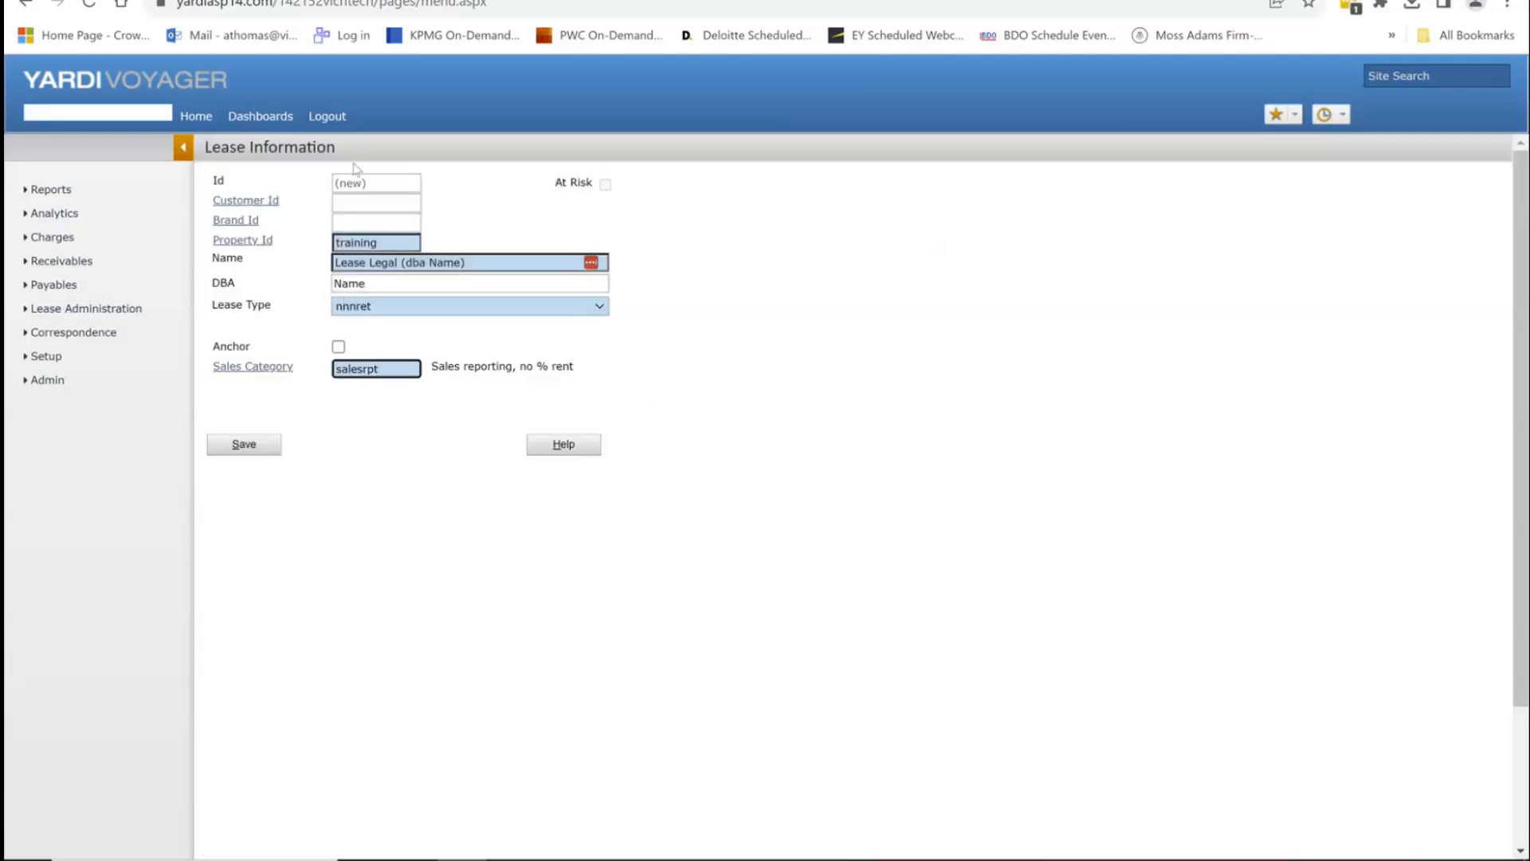
left_click(237, 446)
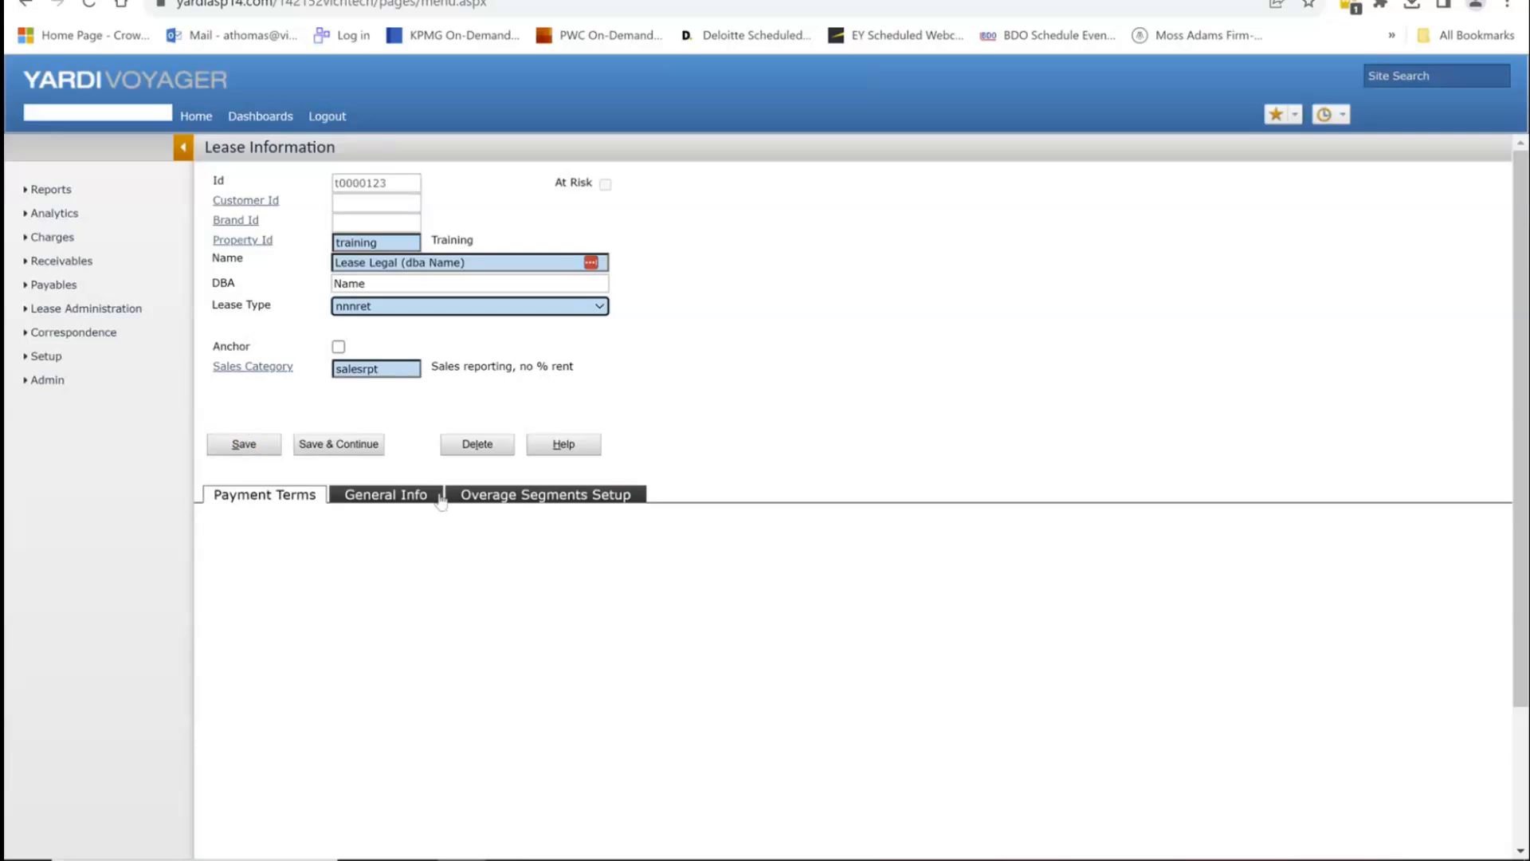
Step: Continue to the saved lease's summary, reopen Lease Information, and check the late fee calculation types
left_click(335, 446)
left_click(337, 447)
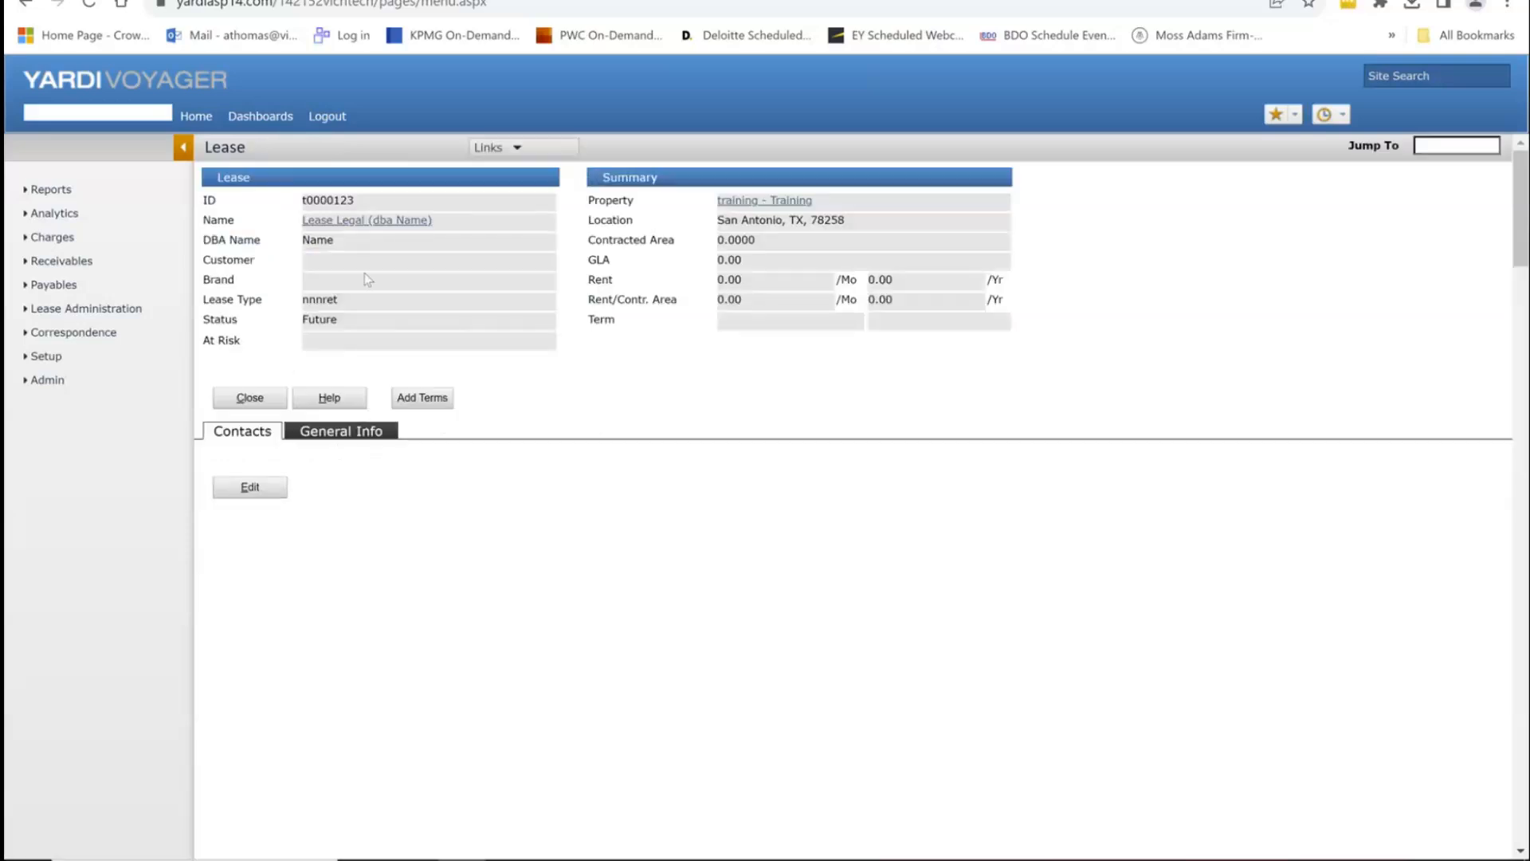
left_click(359, 223)
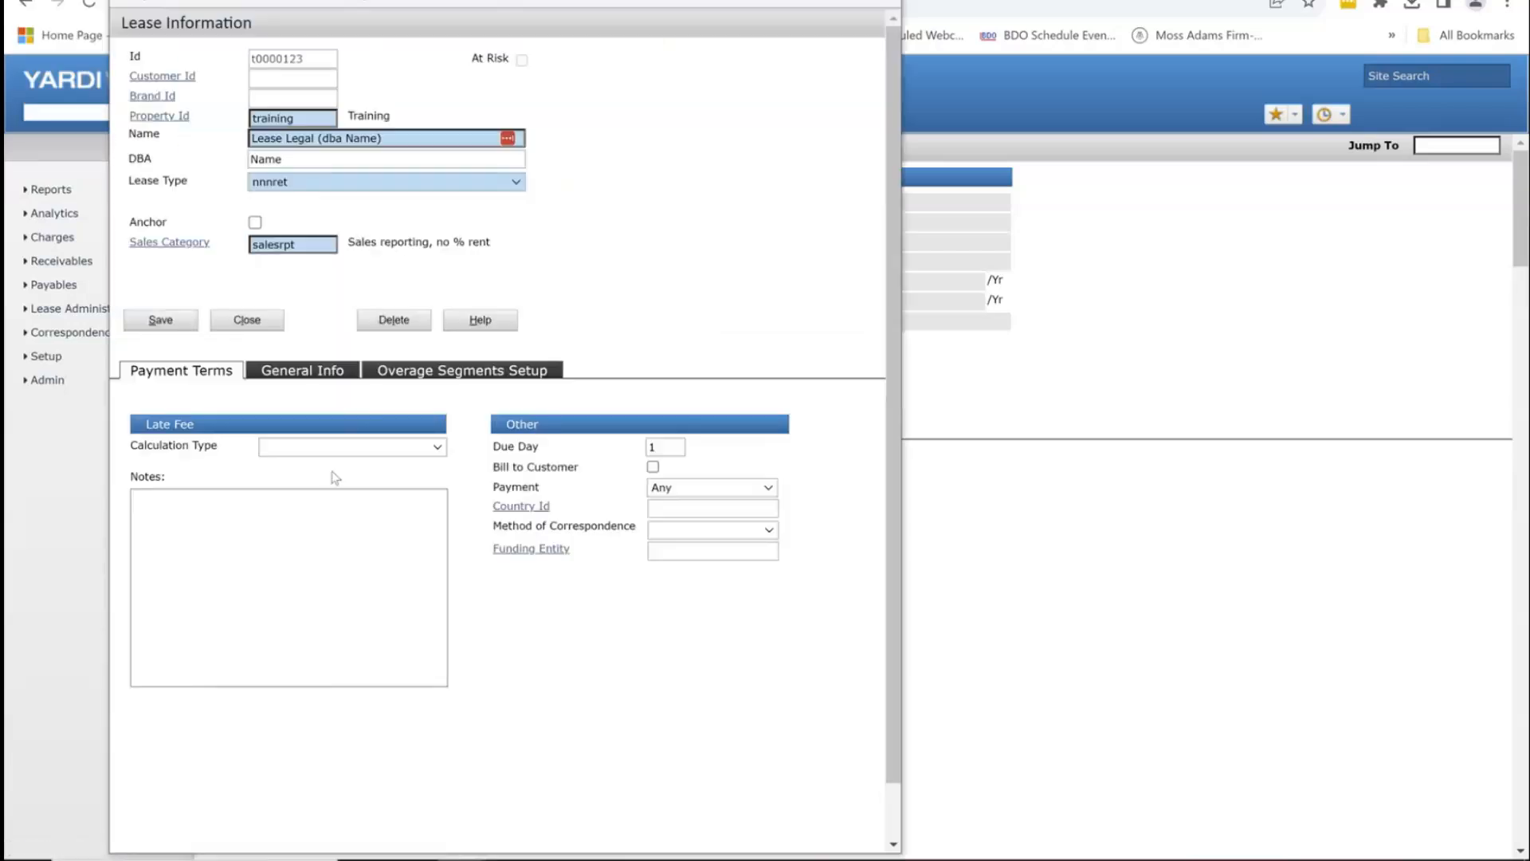
left_click(362, 452)
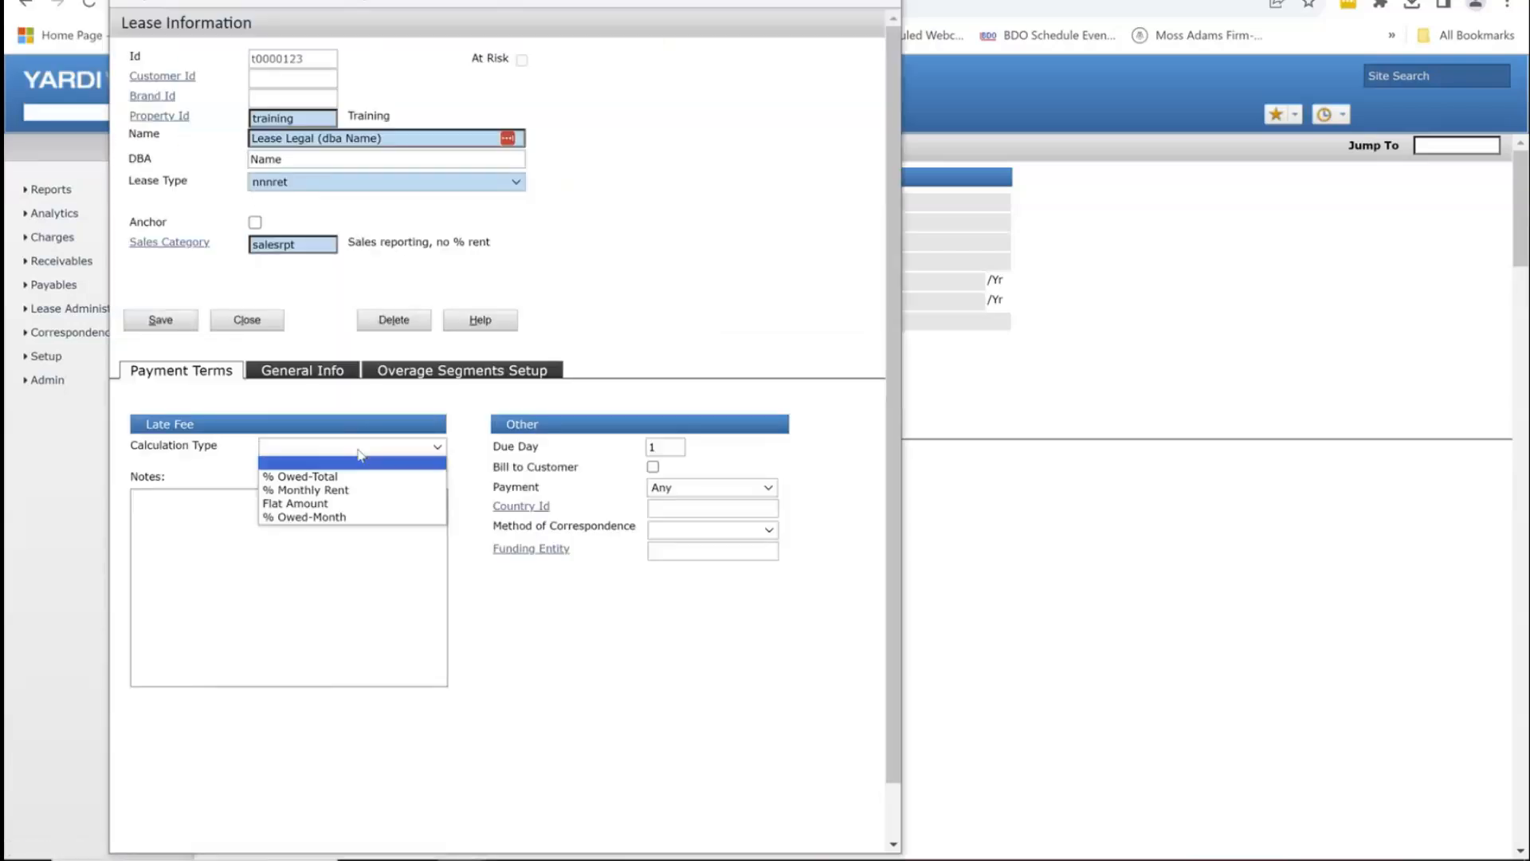
left_click(361, 452)
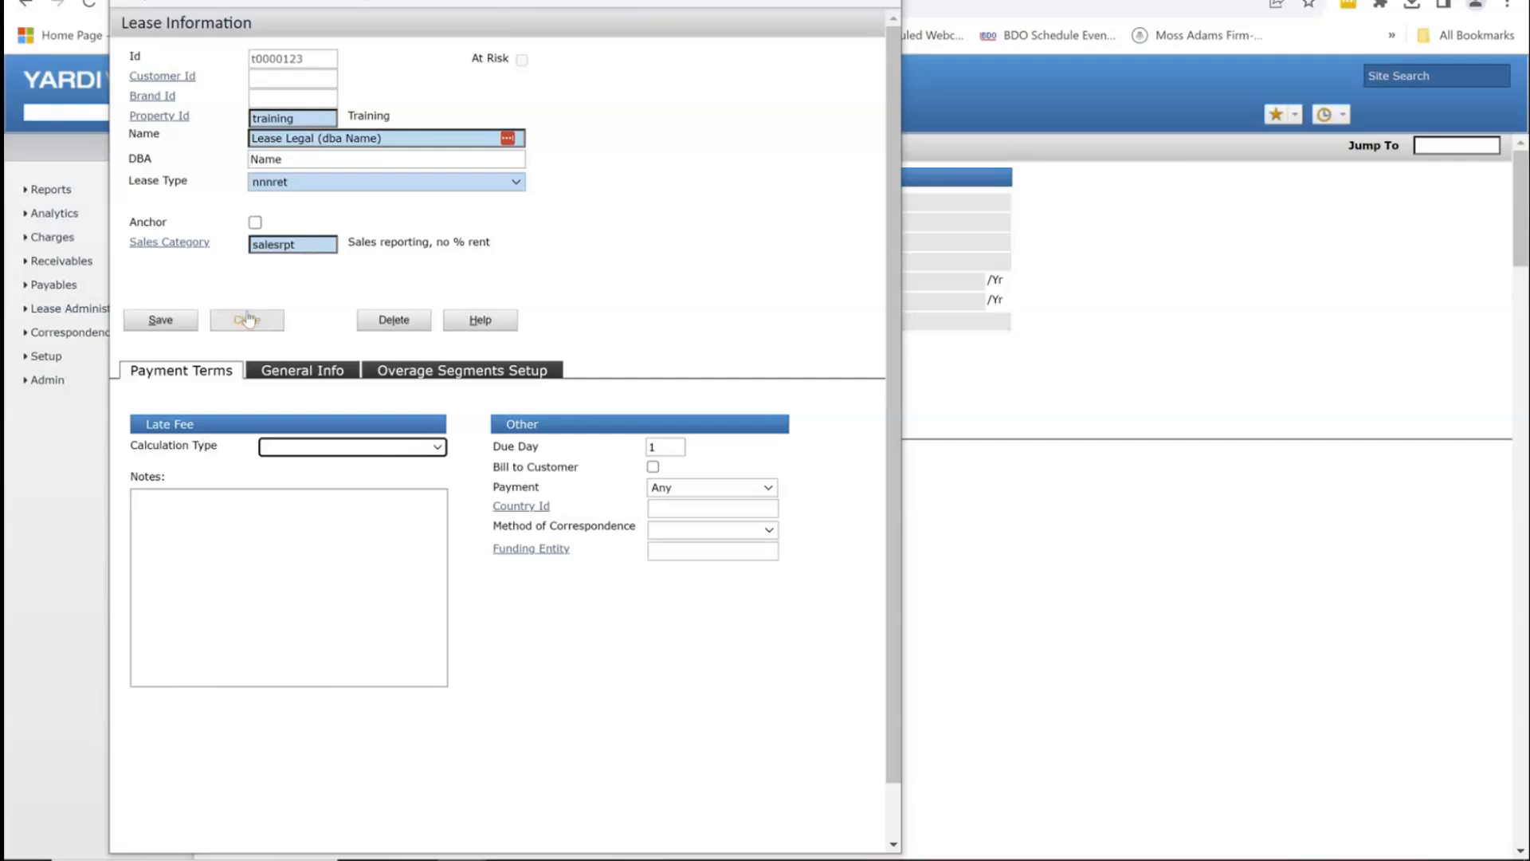
left_click(285, 371)
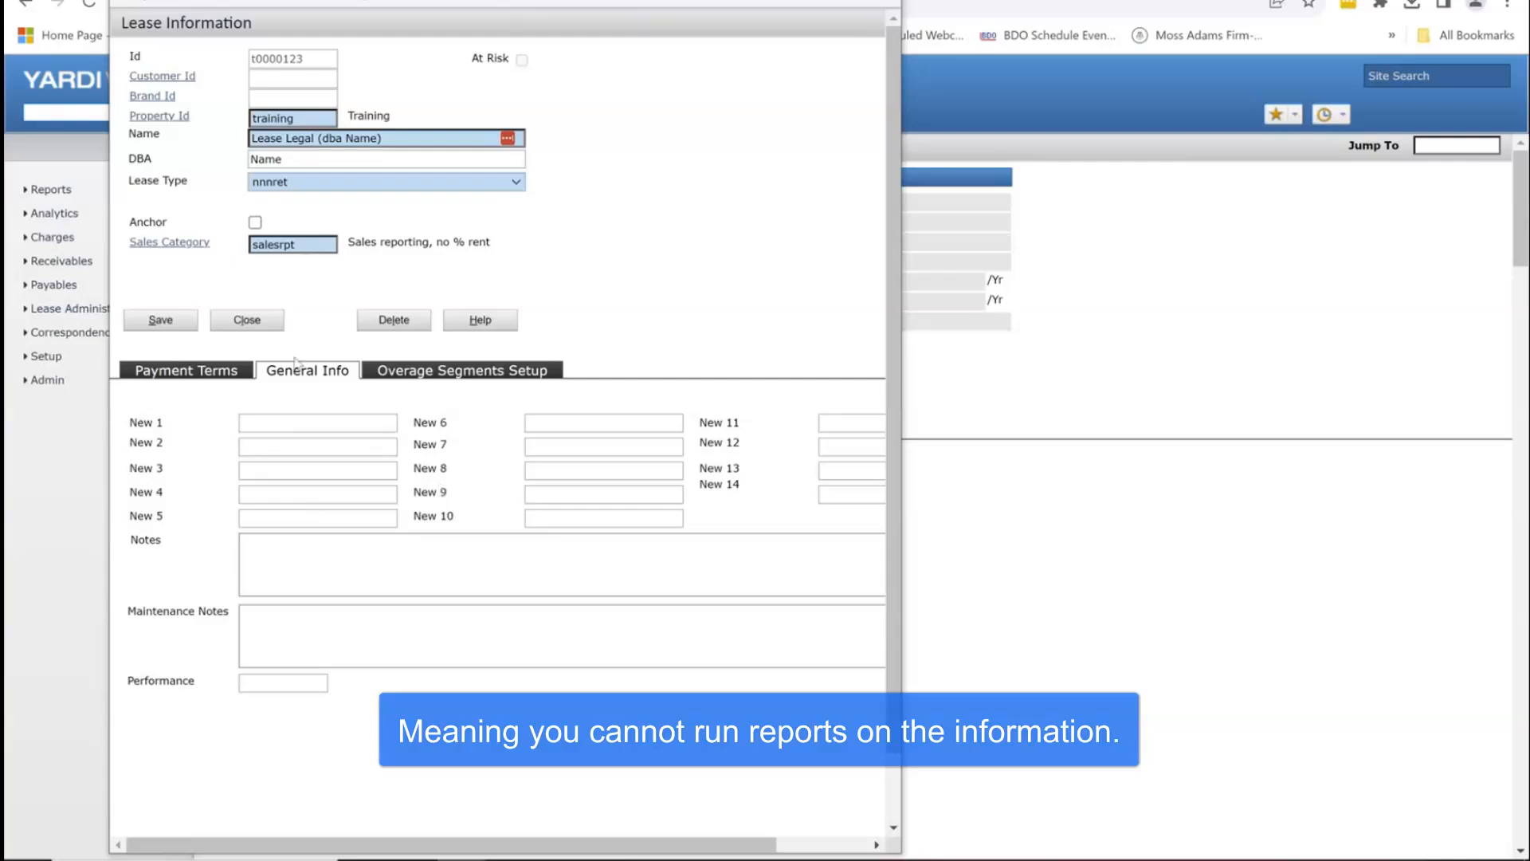
Step: Close the lease information form and edit the contacts on lease t0000123
left_click(253, 320)
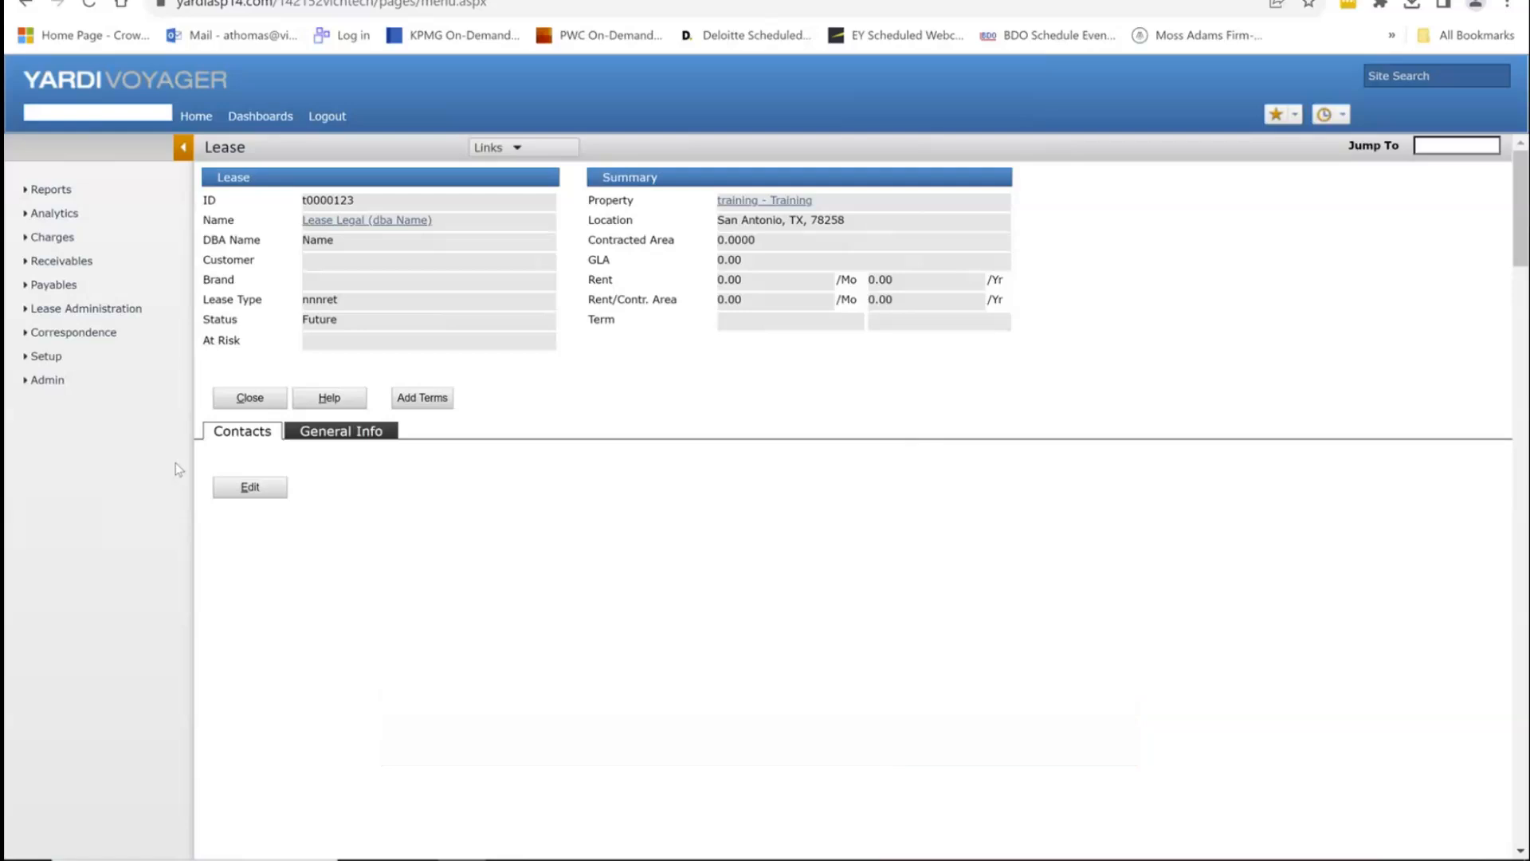
left_click(261, 494)
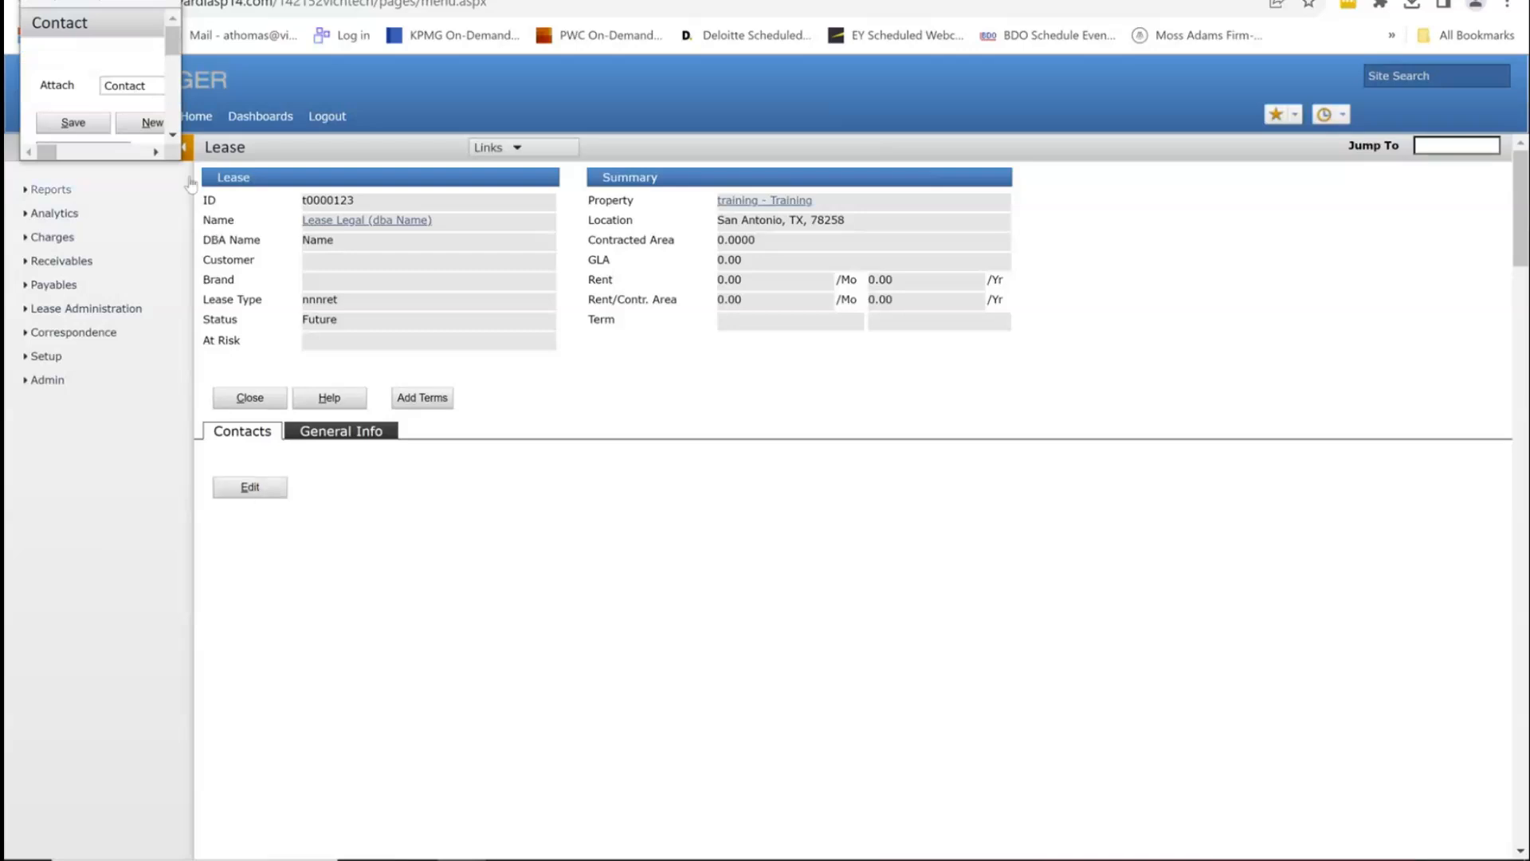
Step: Enlarge the Contact window, dismiss the contact lookup, and start a blank new contact
left_click_drag(182, 166, 1184, 568)
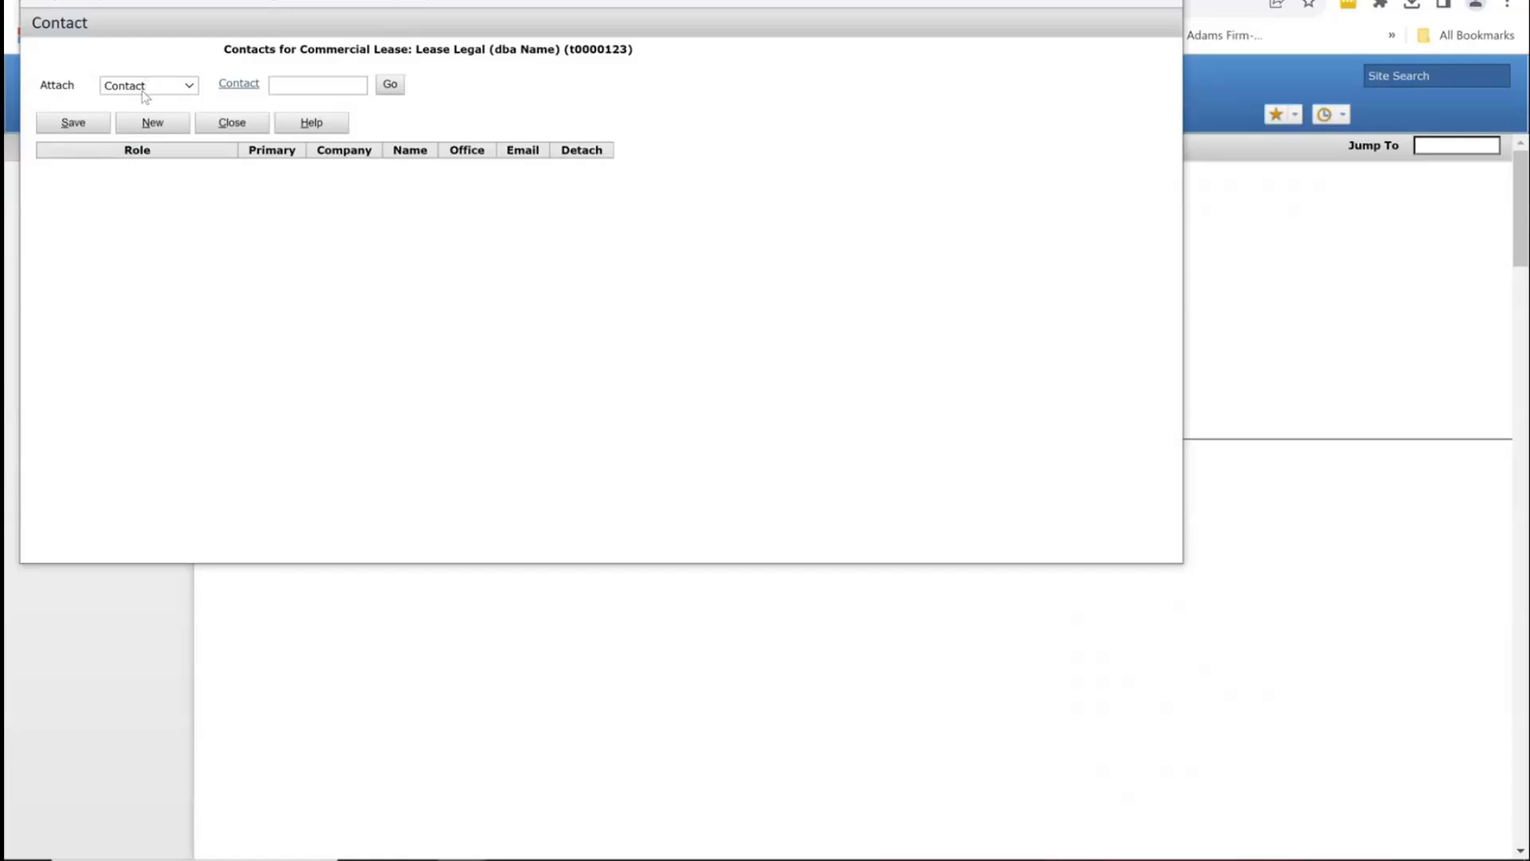
left_click(235, 84)
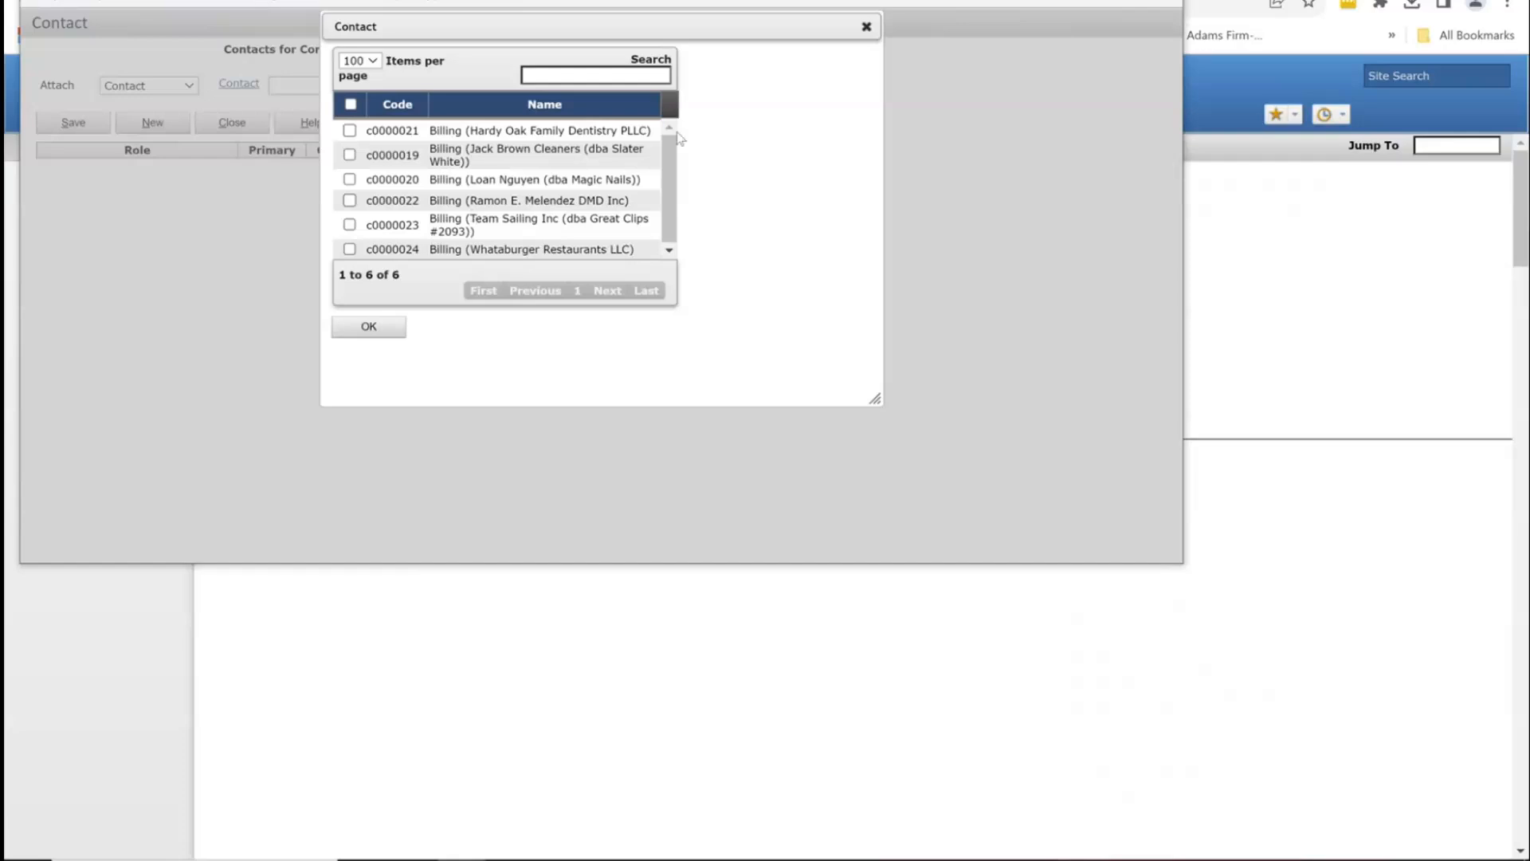
left_click(866, 26)
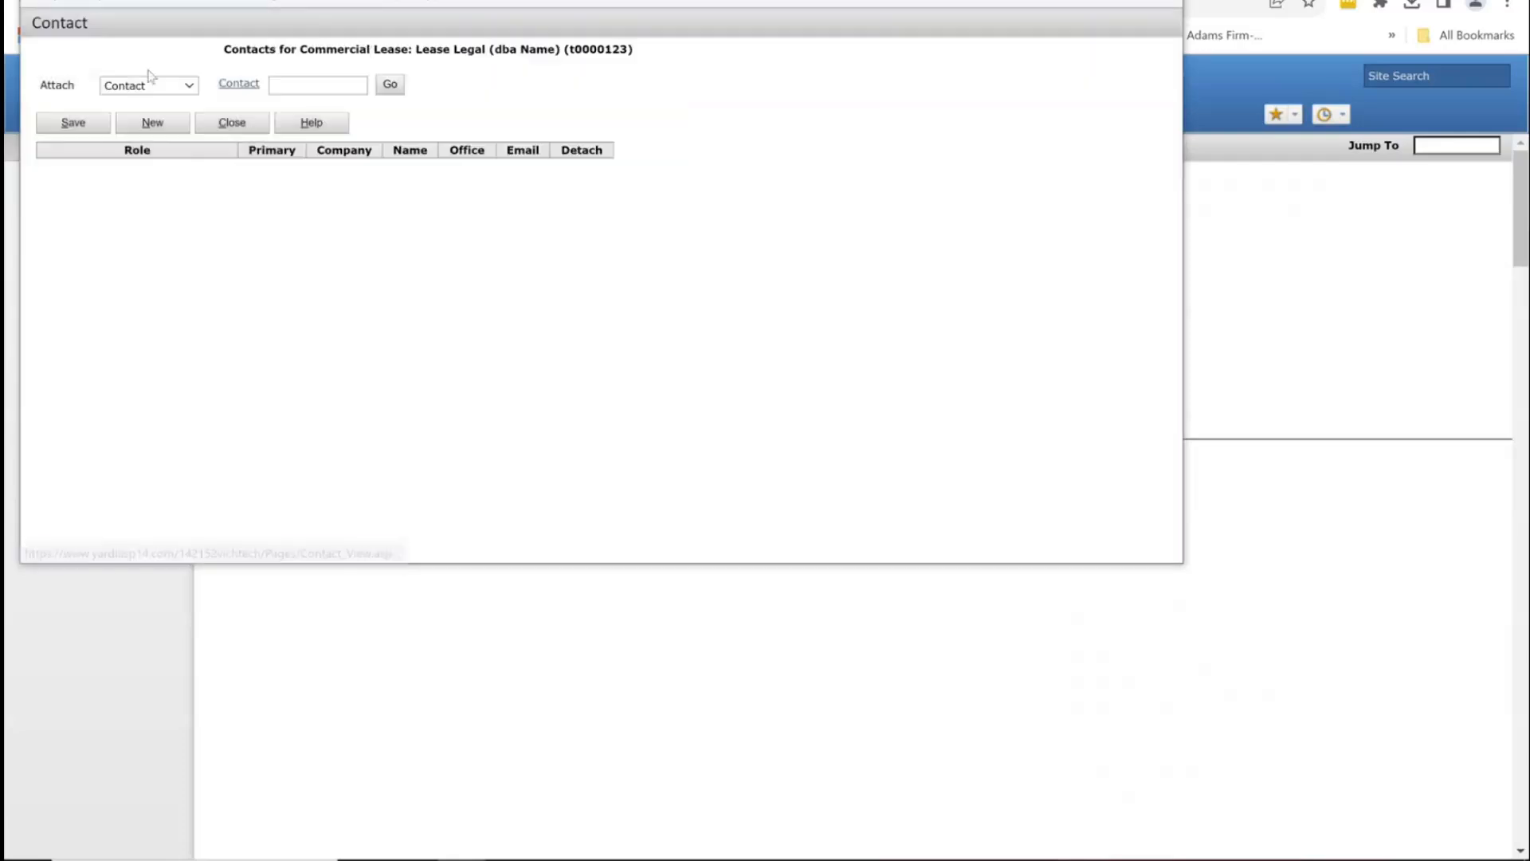
left_click(159, 132)
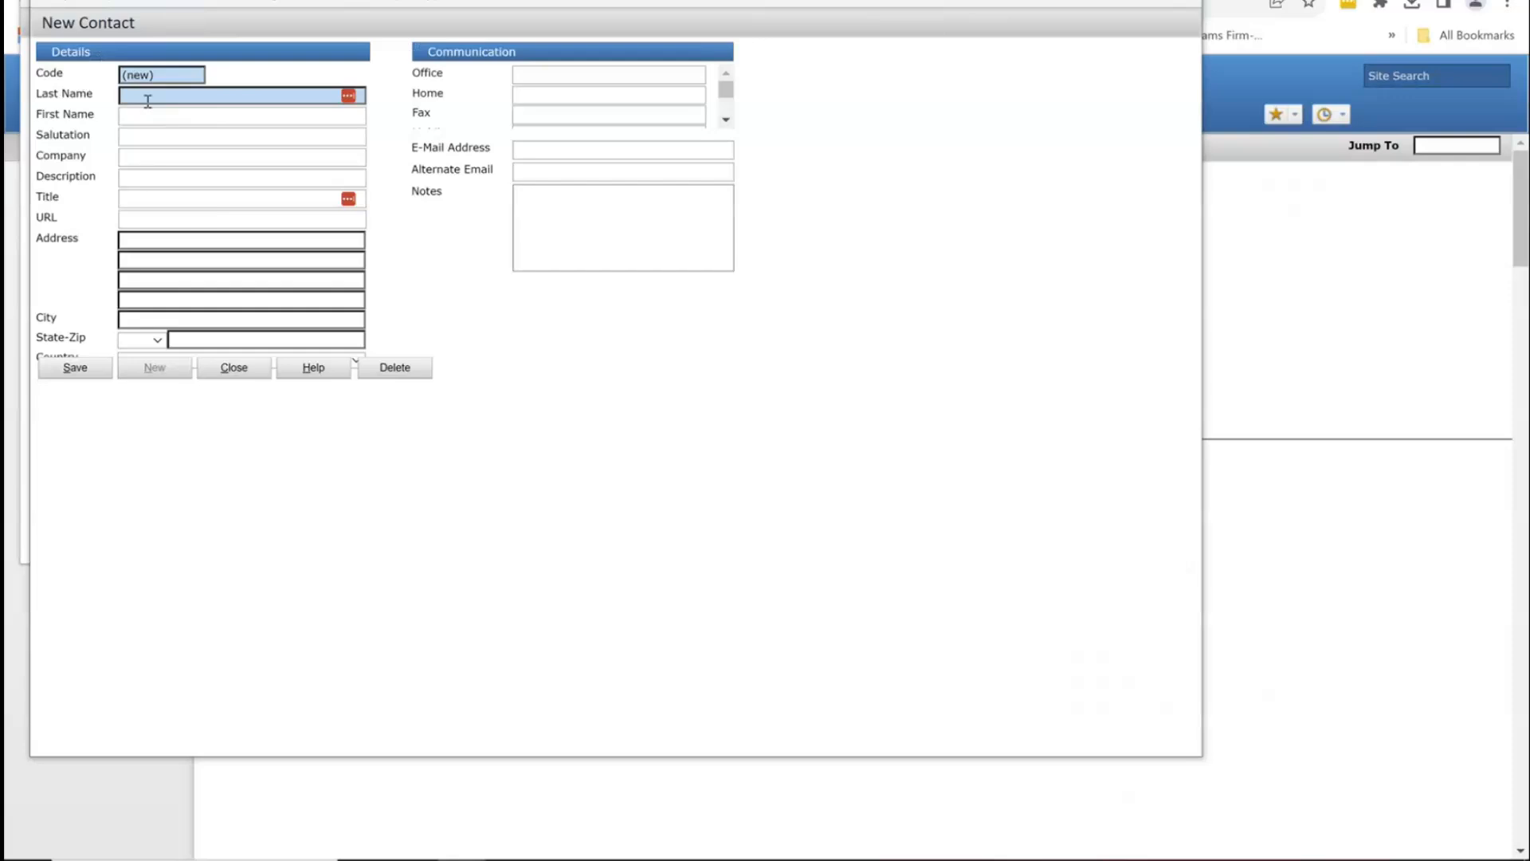
Step: Enter the contact's last name, fixing typos, and move through the address and phone fields
left_click(160, 94)
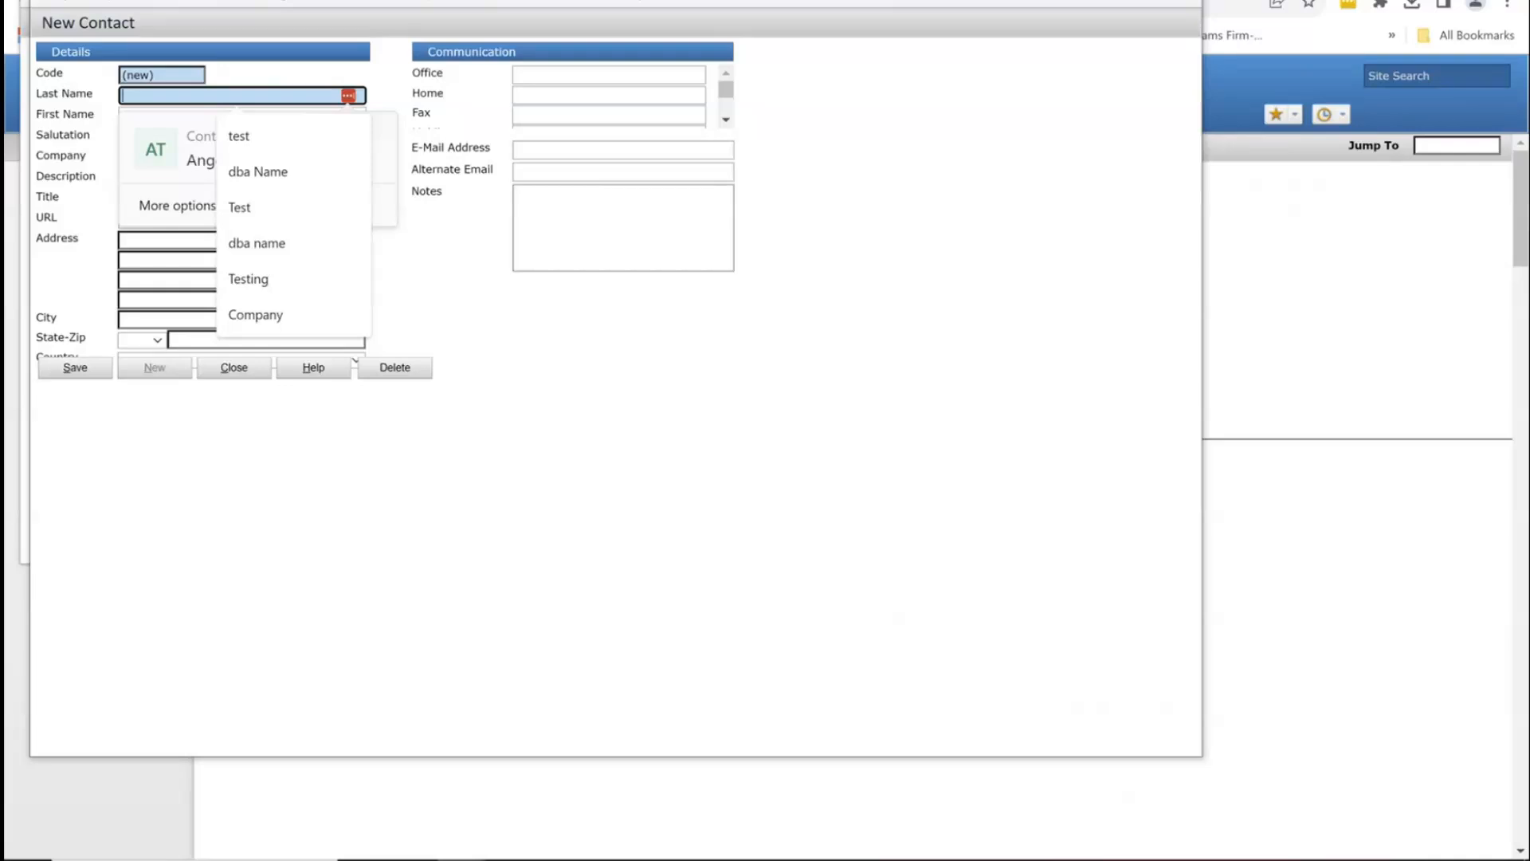
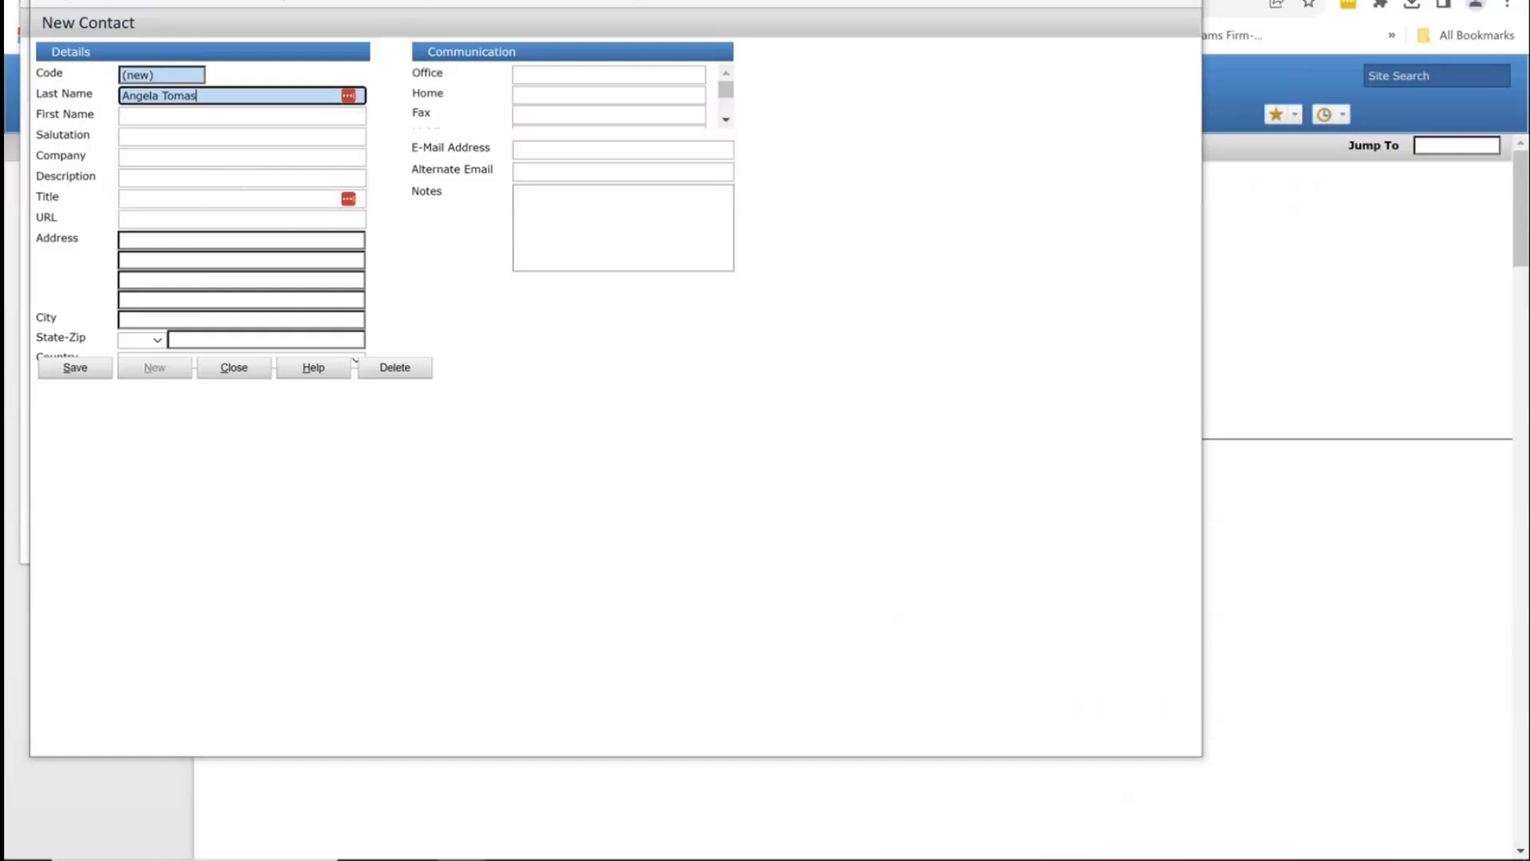
type("hma")
key("BackSpace")
key("BackSpace")
type("omas")
key("Tab")
key("Tab")
key("Tab")
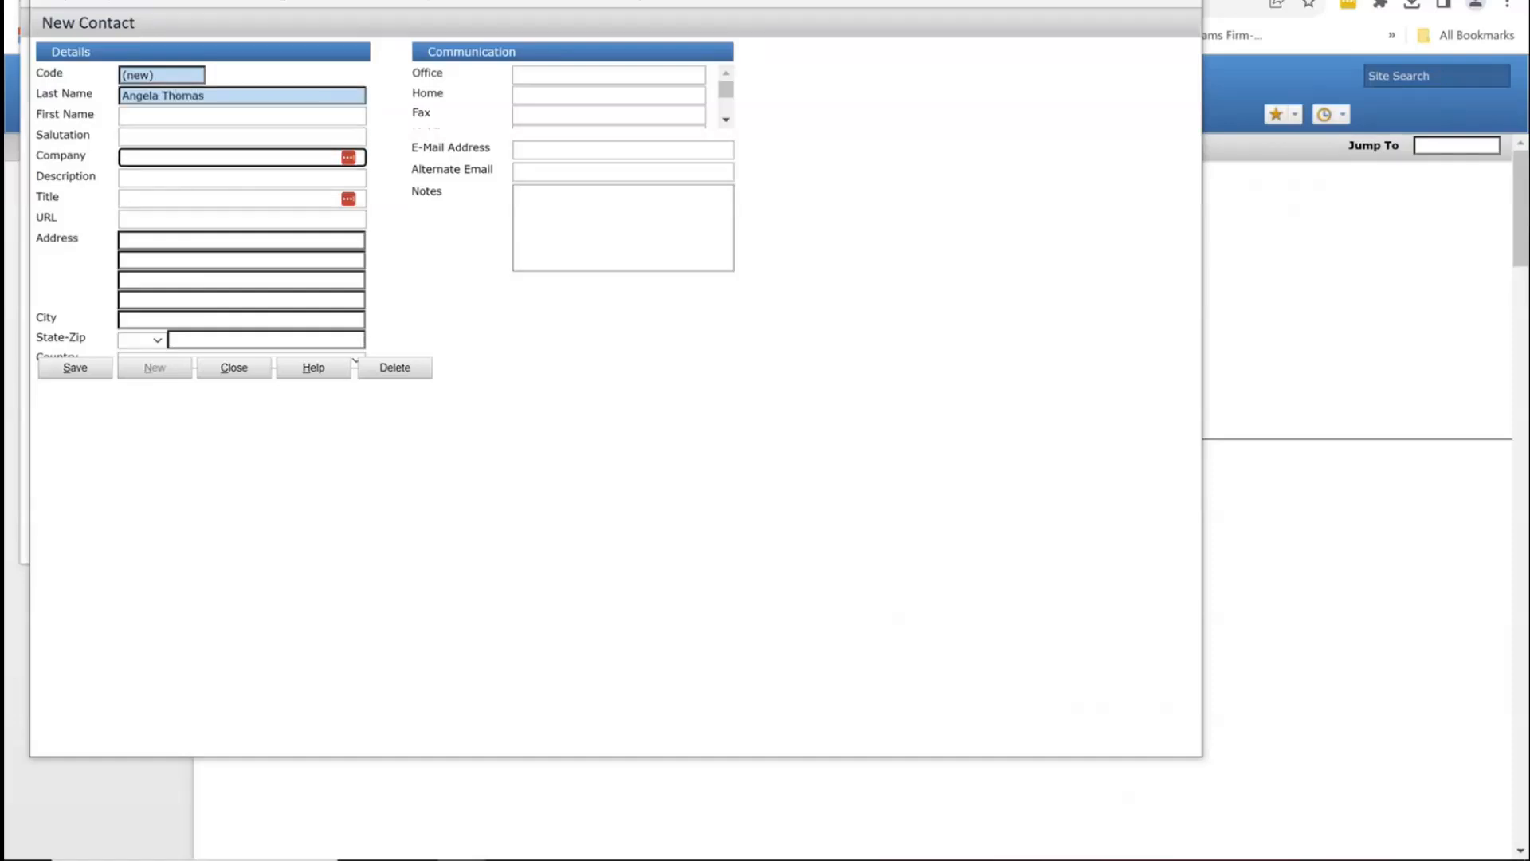
key("Tab")
key("Tab")
key("Tab")
key("Tab")
key("Tab")
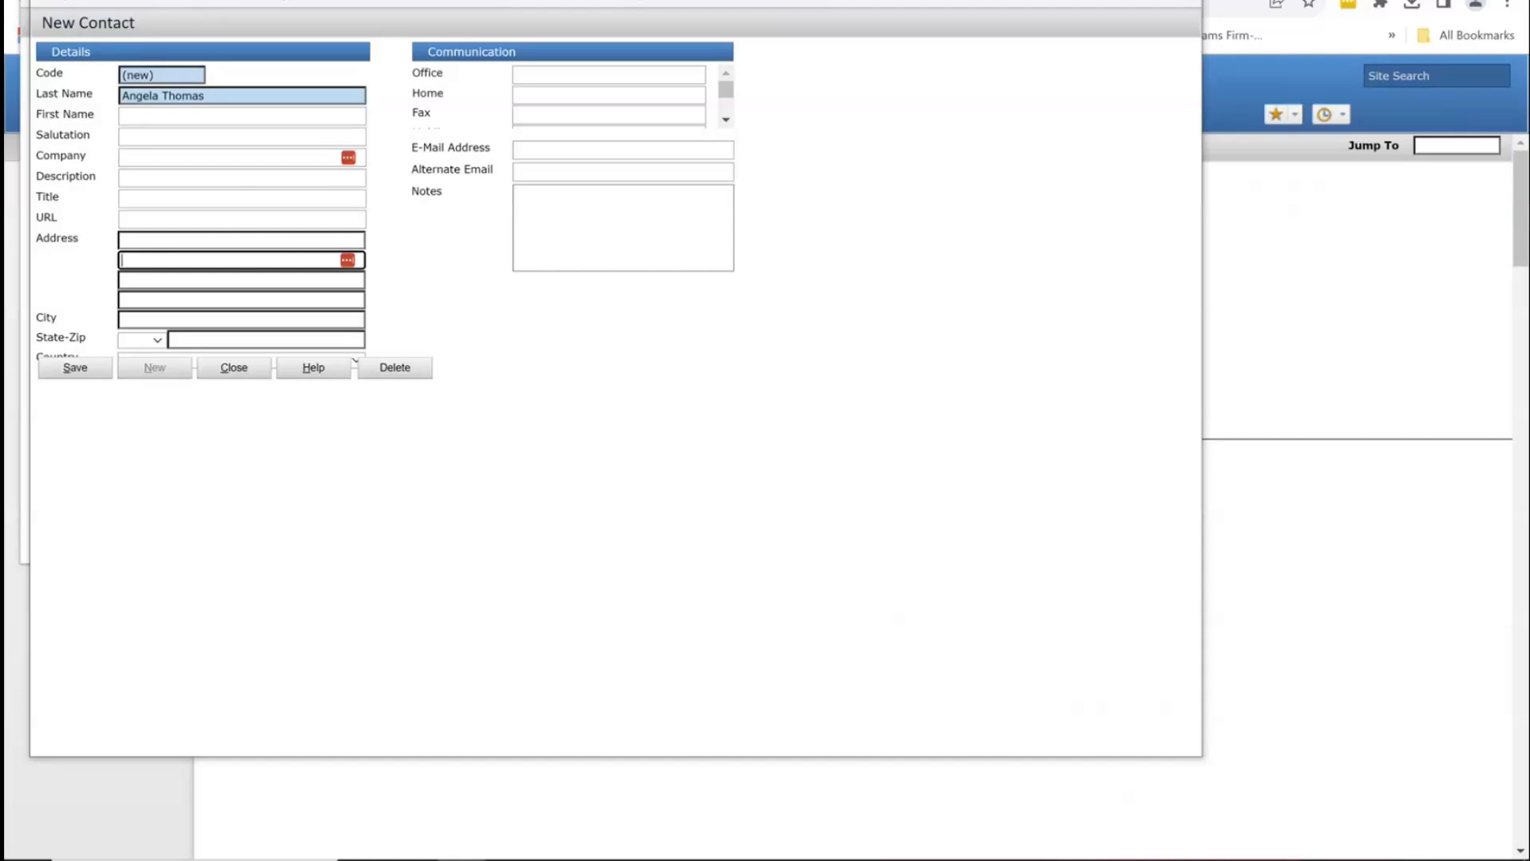
key("Tab")
key("Tab")
key("Tab")
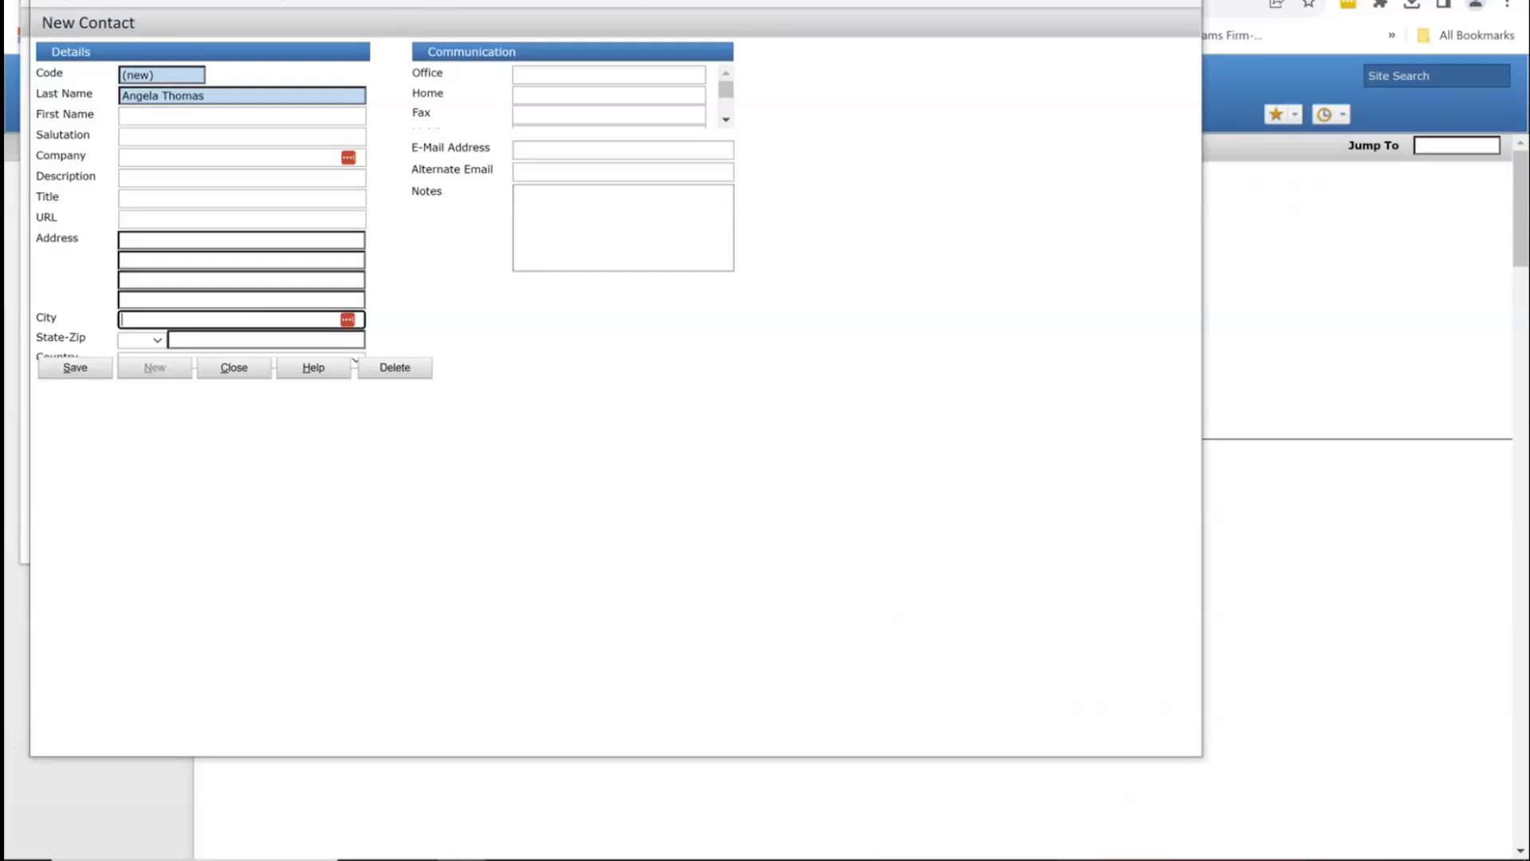
key("Tab")
key("Tab")
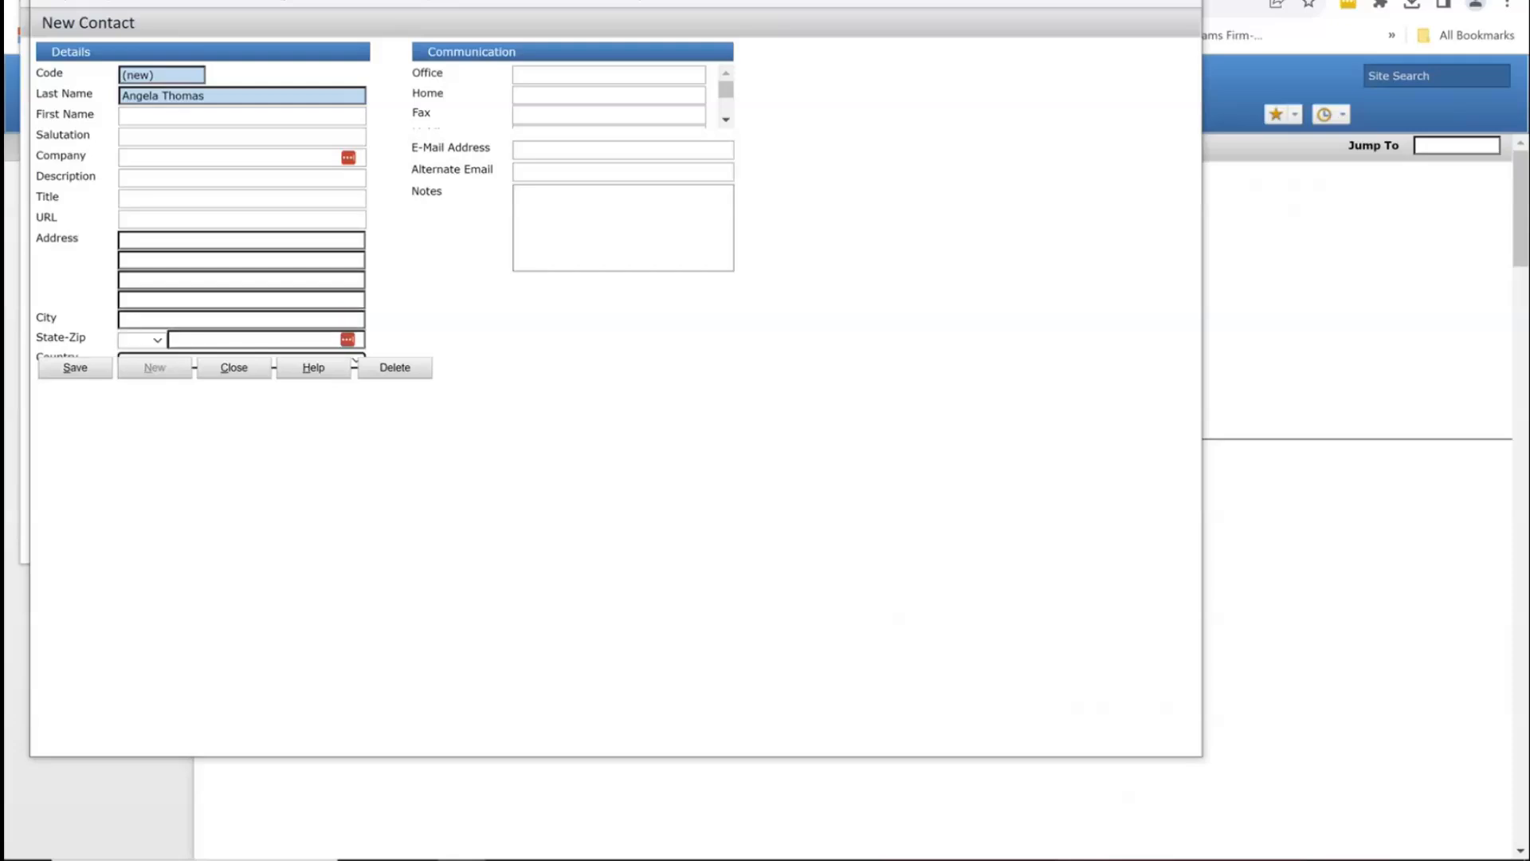
key("Tab")
key("Tab")
key("Tab")
key("Tab")
key("Tab")
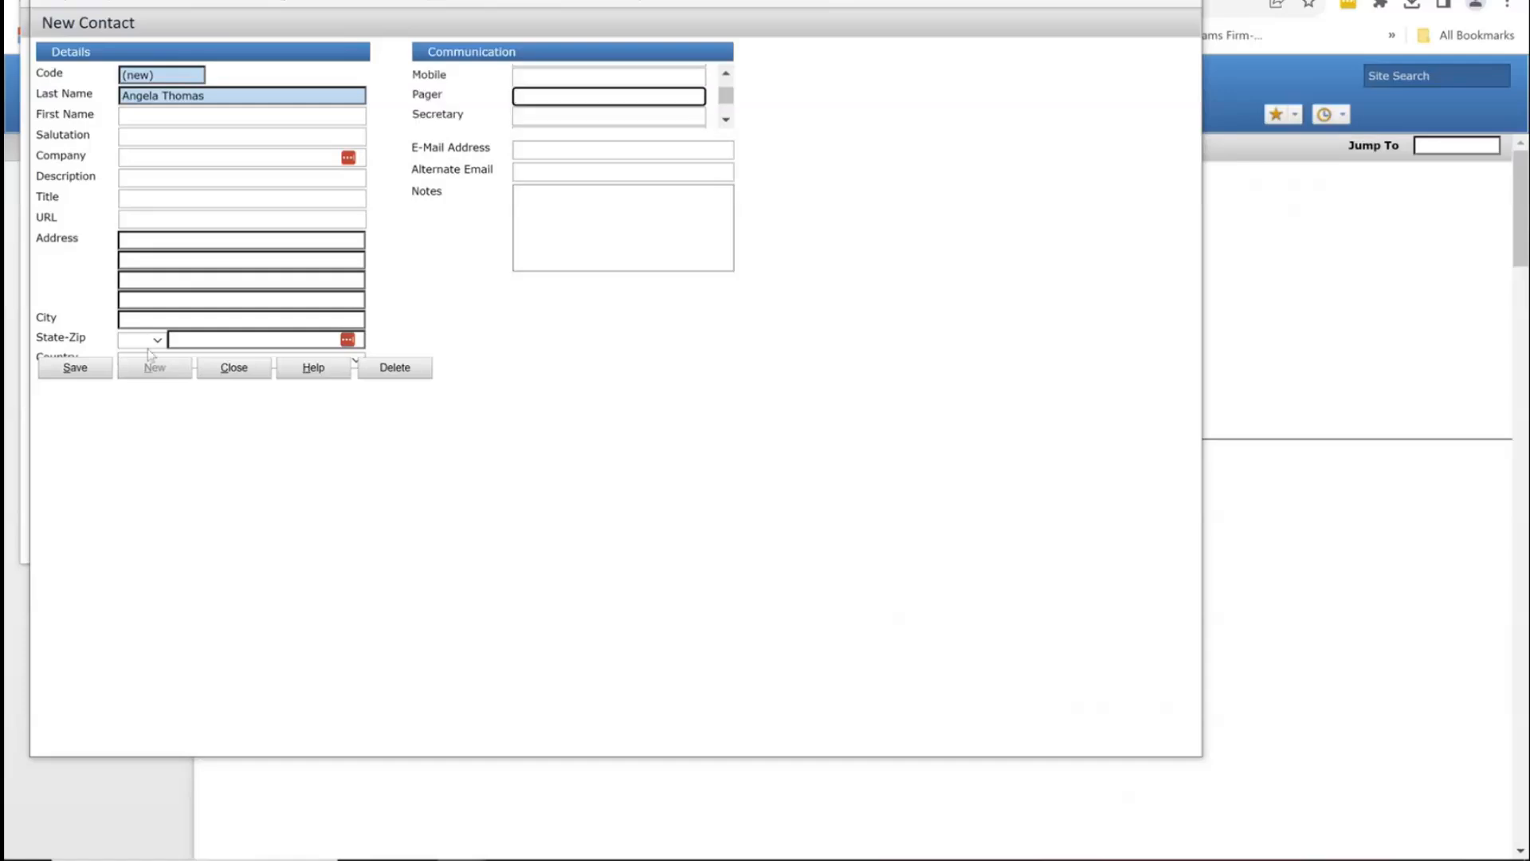
Step: Fill in the contact's e-mail address, save the contact, and close the form
left_click(598, 150)
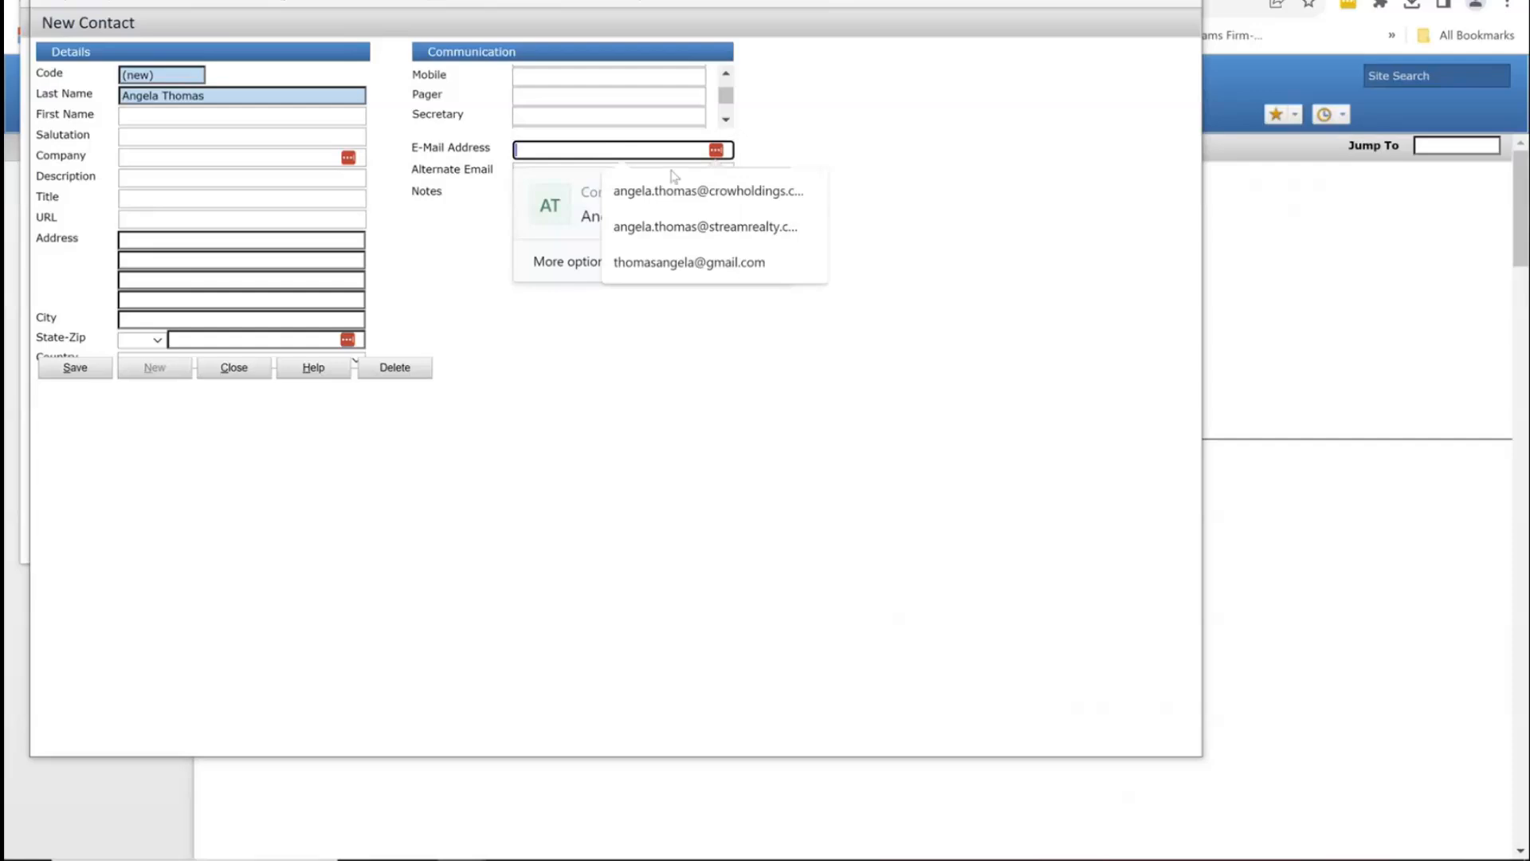
left_click(707, 191)
left_click(54, 371)
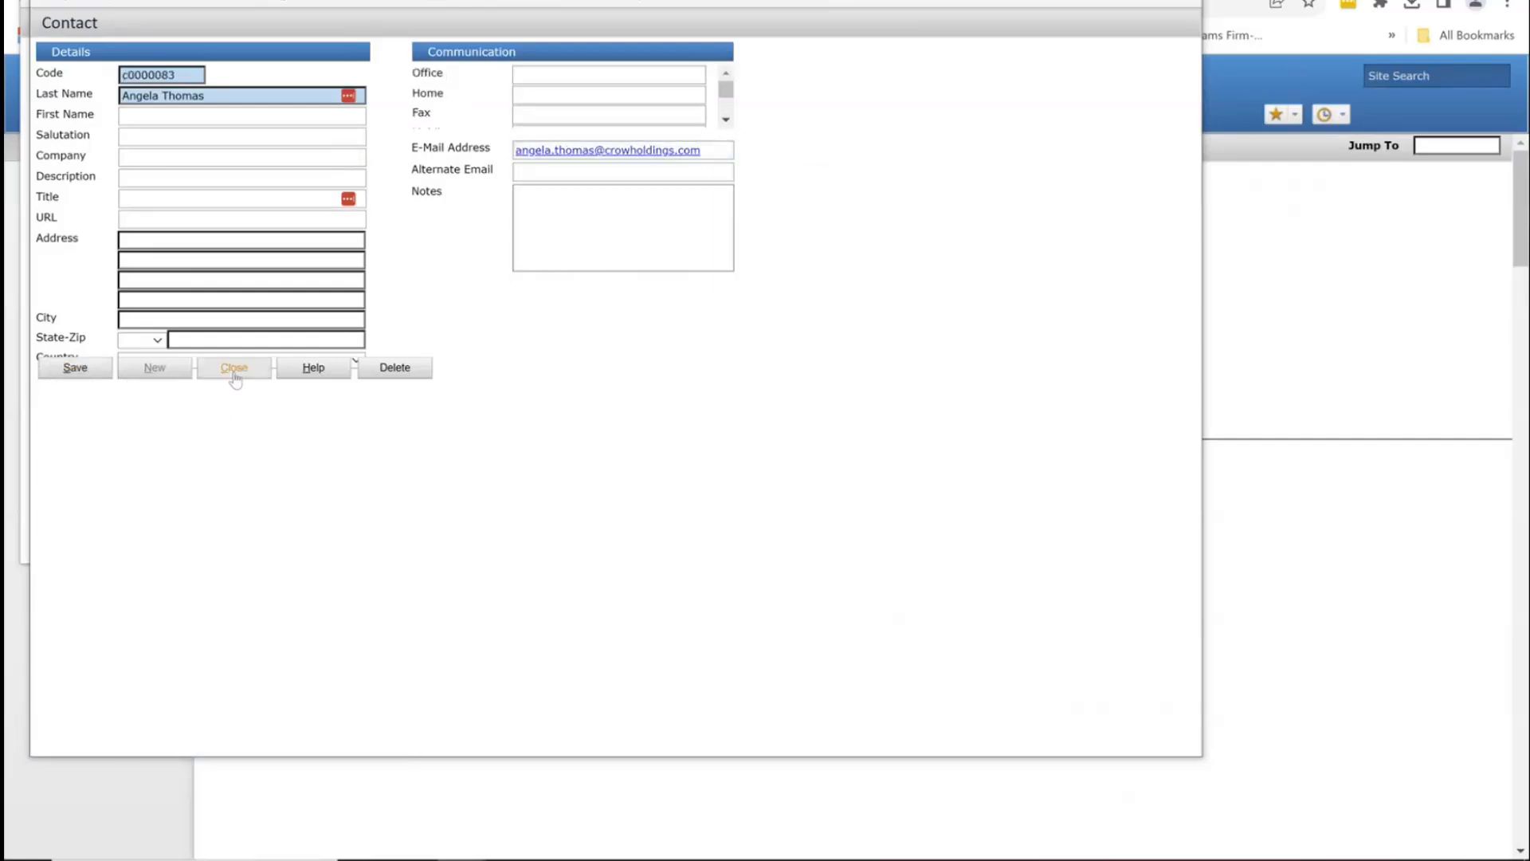
double_click(156, 76)
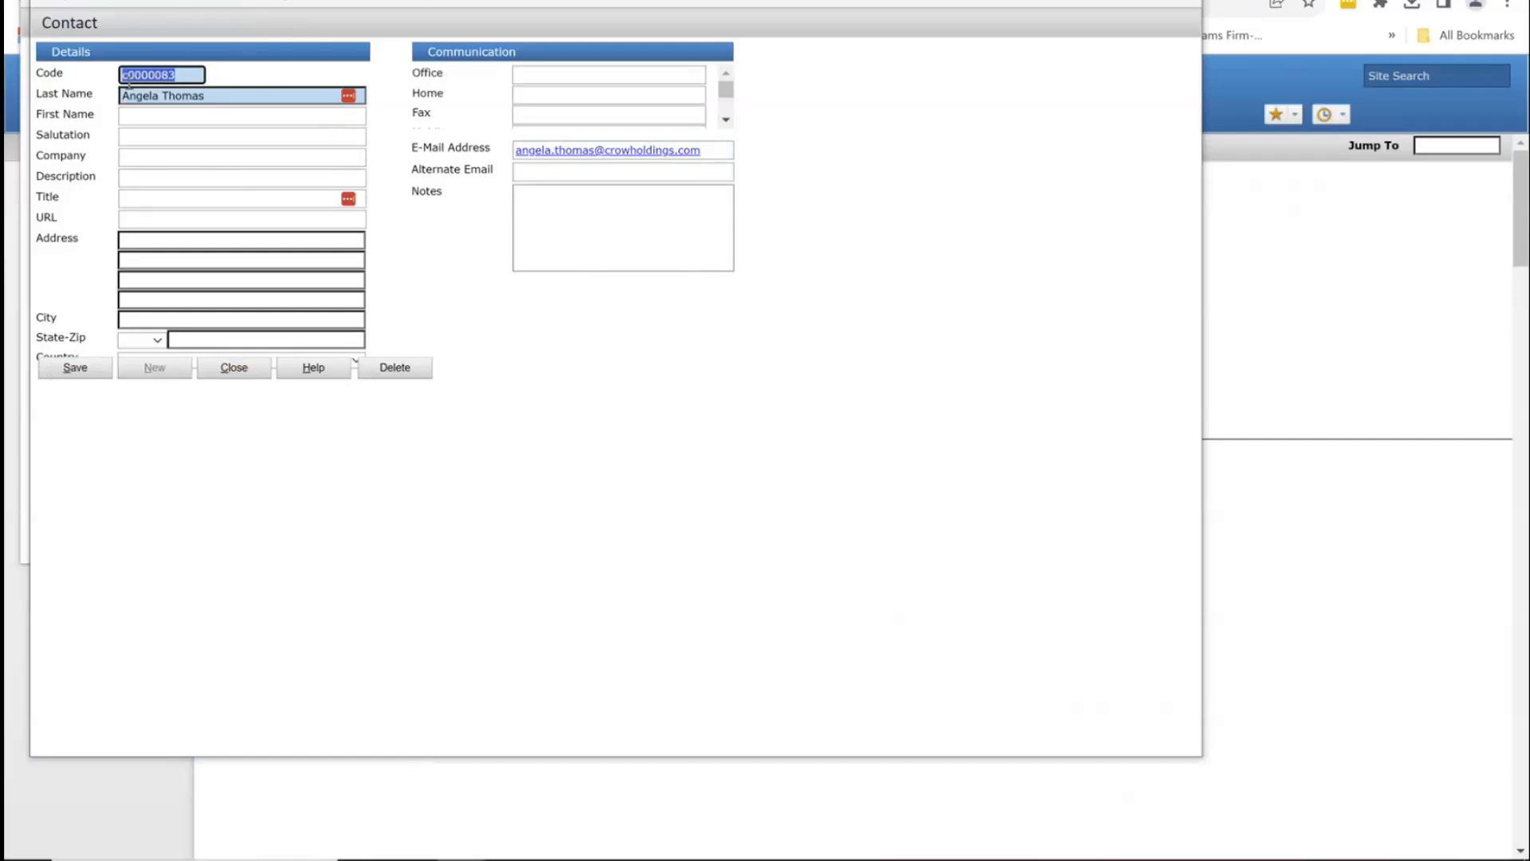
left_click(235, 371)
Step: Give the contact the Lease Billing role marked Primary, save, and return to the lease
left_click(220, 169)
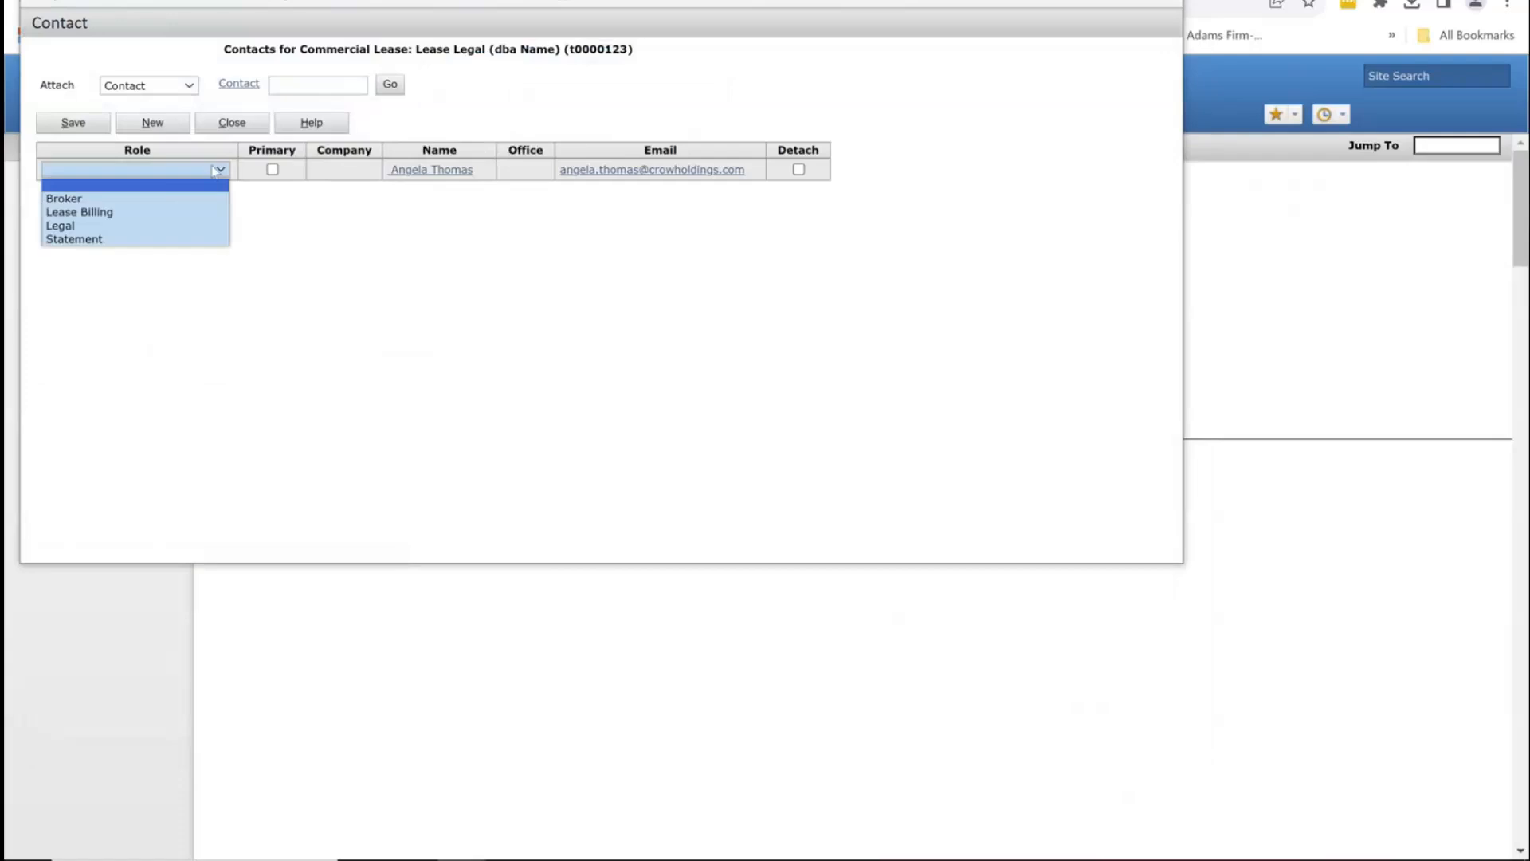
left_click(126, 212)
left_click(273, 169)
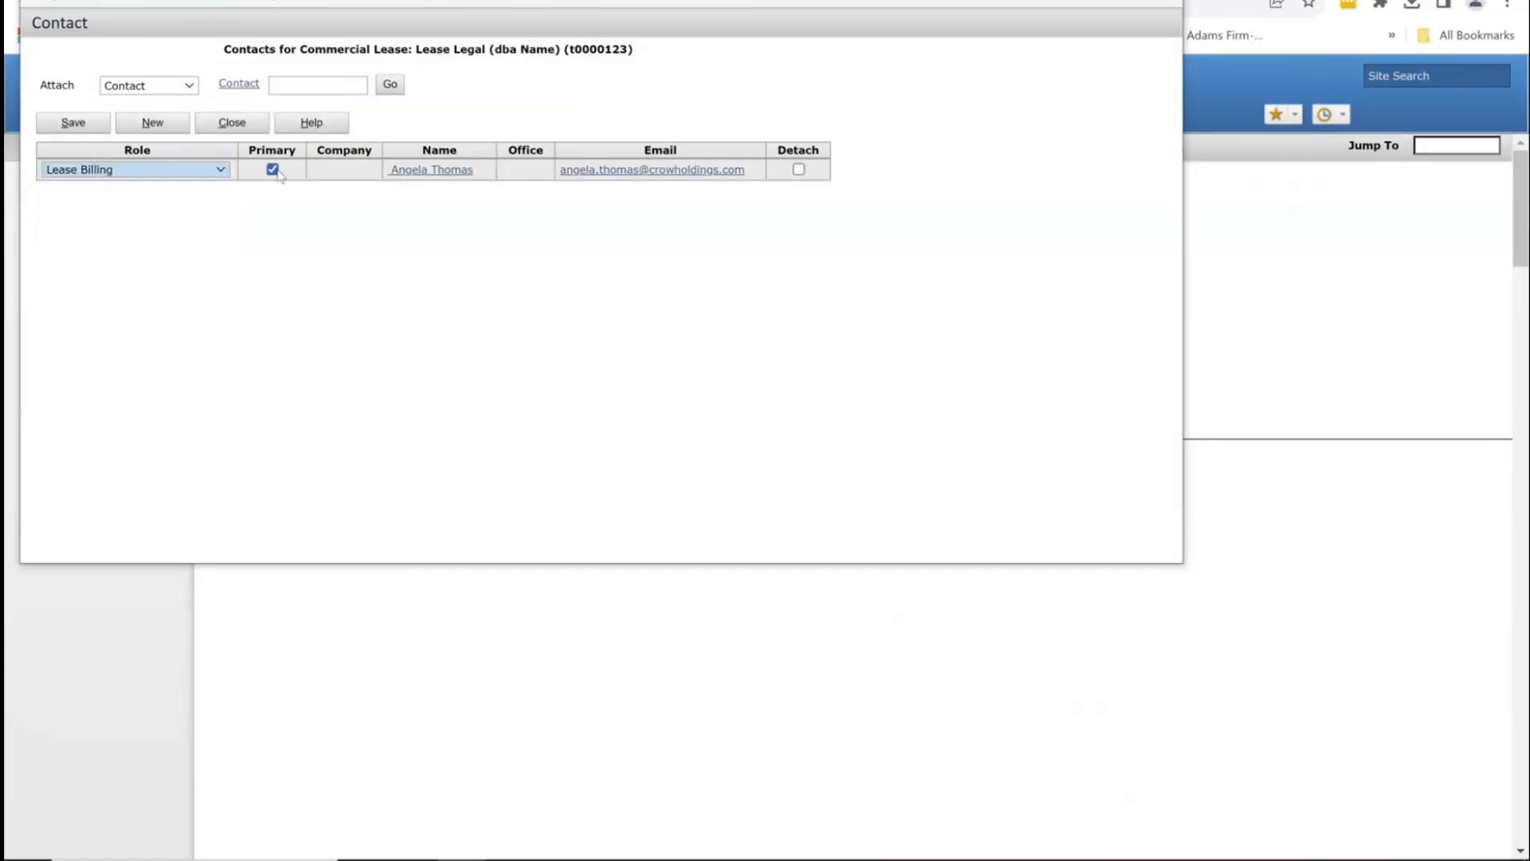
left_click(69, 124)
left_click(232, 122)
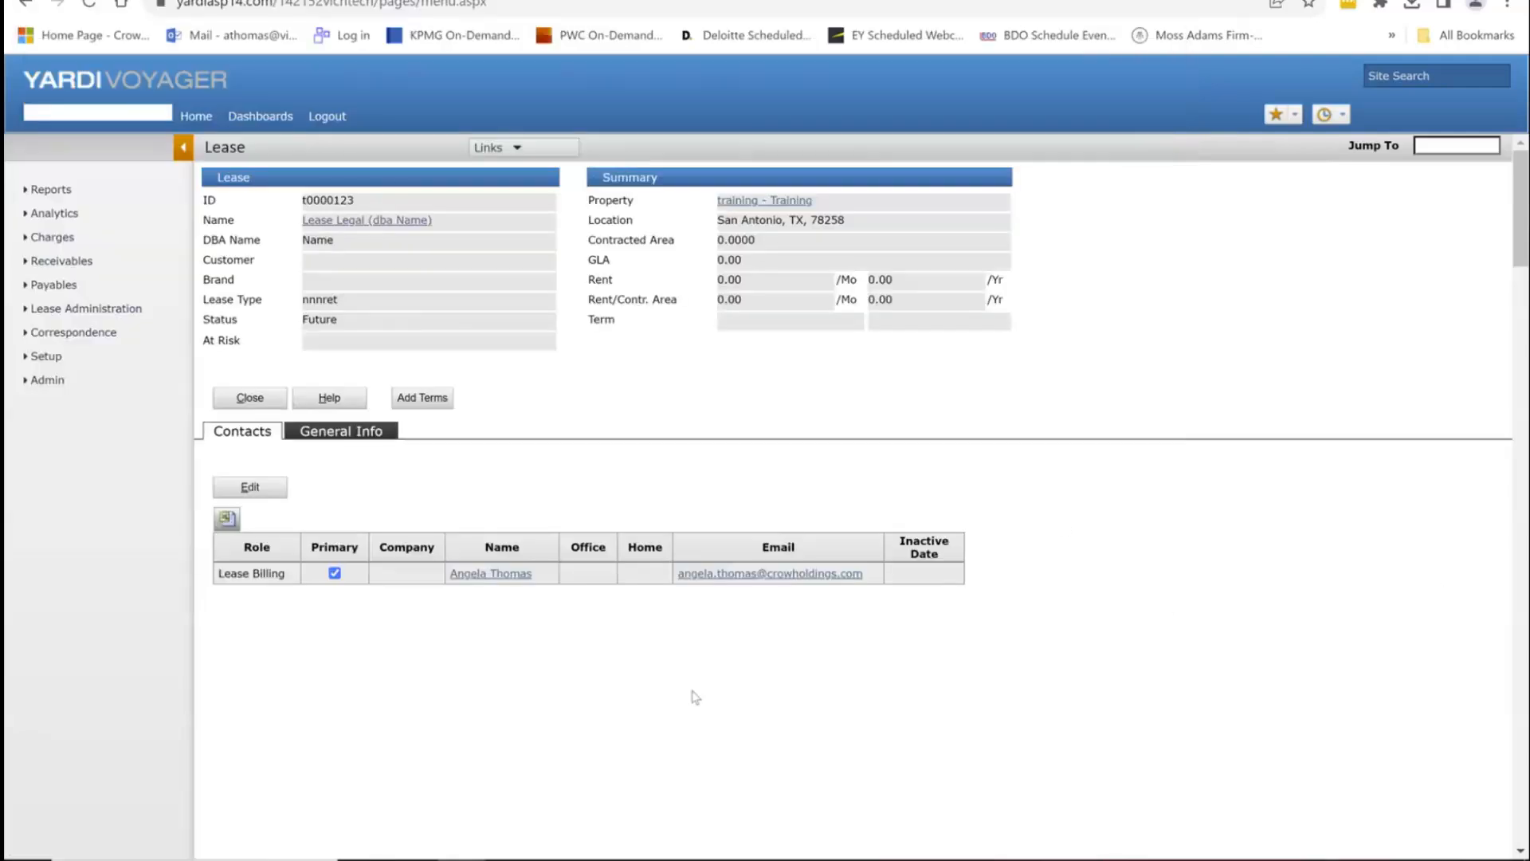
Step: Add an Original amendment described '4th Amendment' with lease start 12/01/2023
left_click(439, 399)
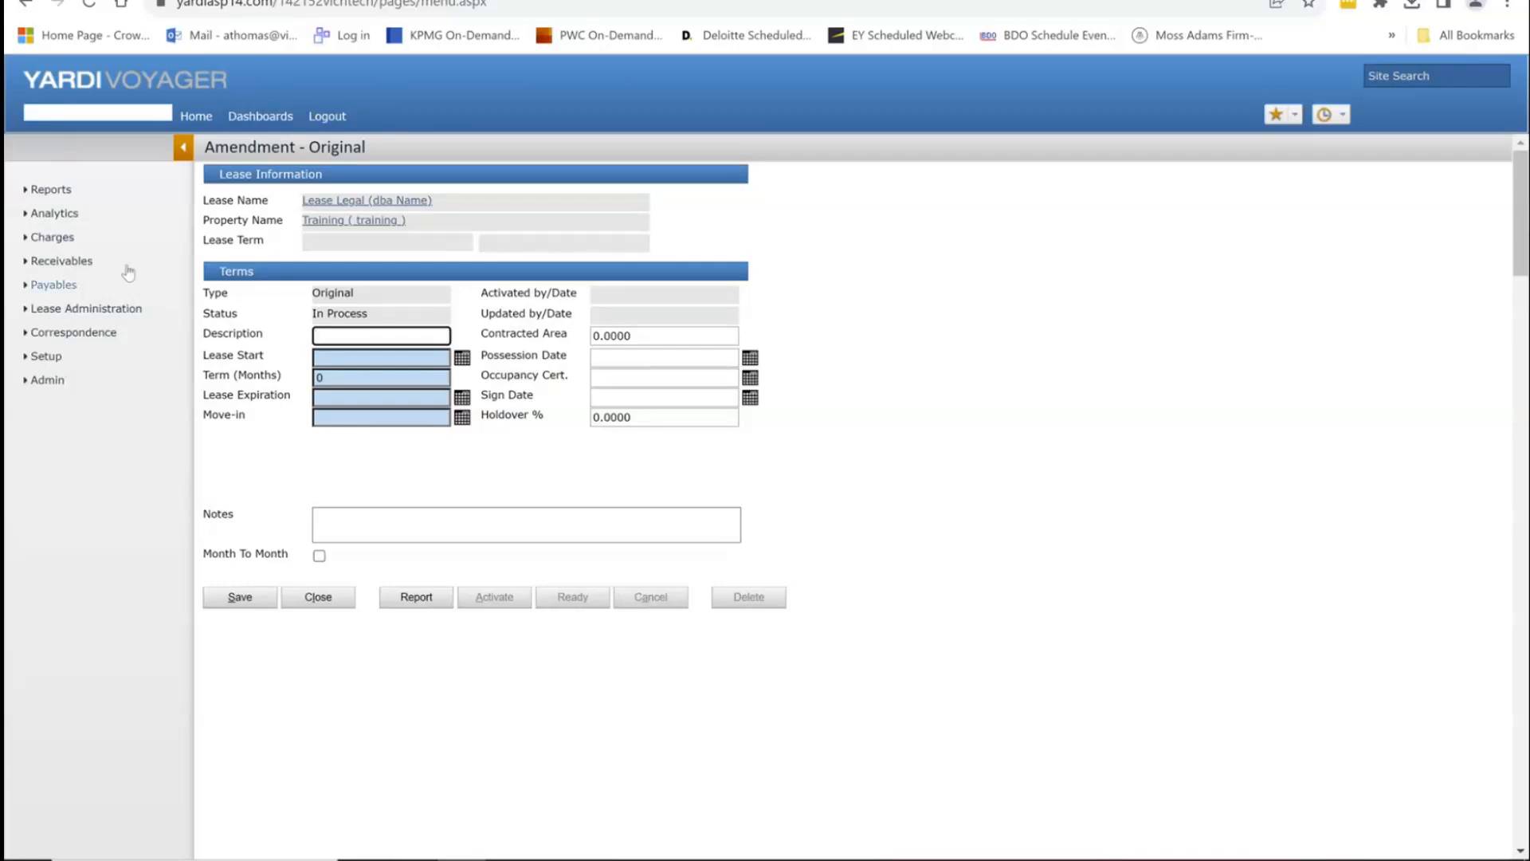
left_click(343, 294)
double_click(342, 293)
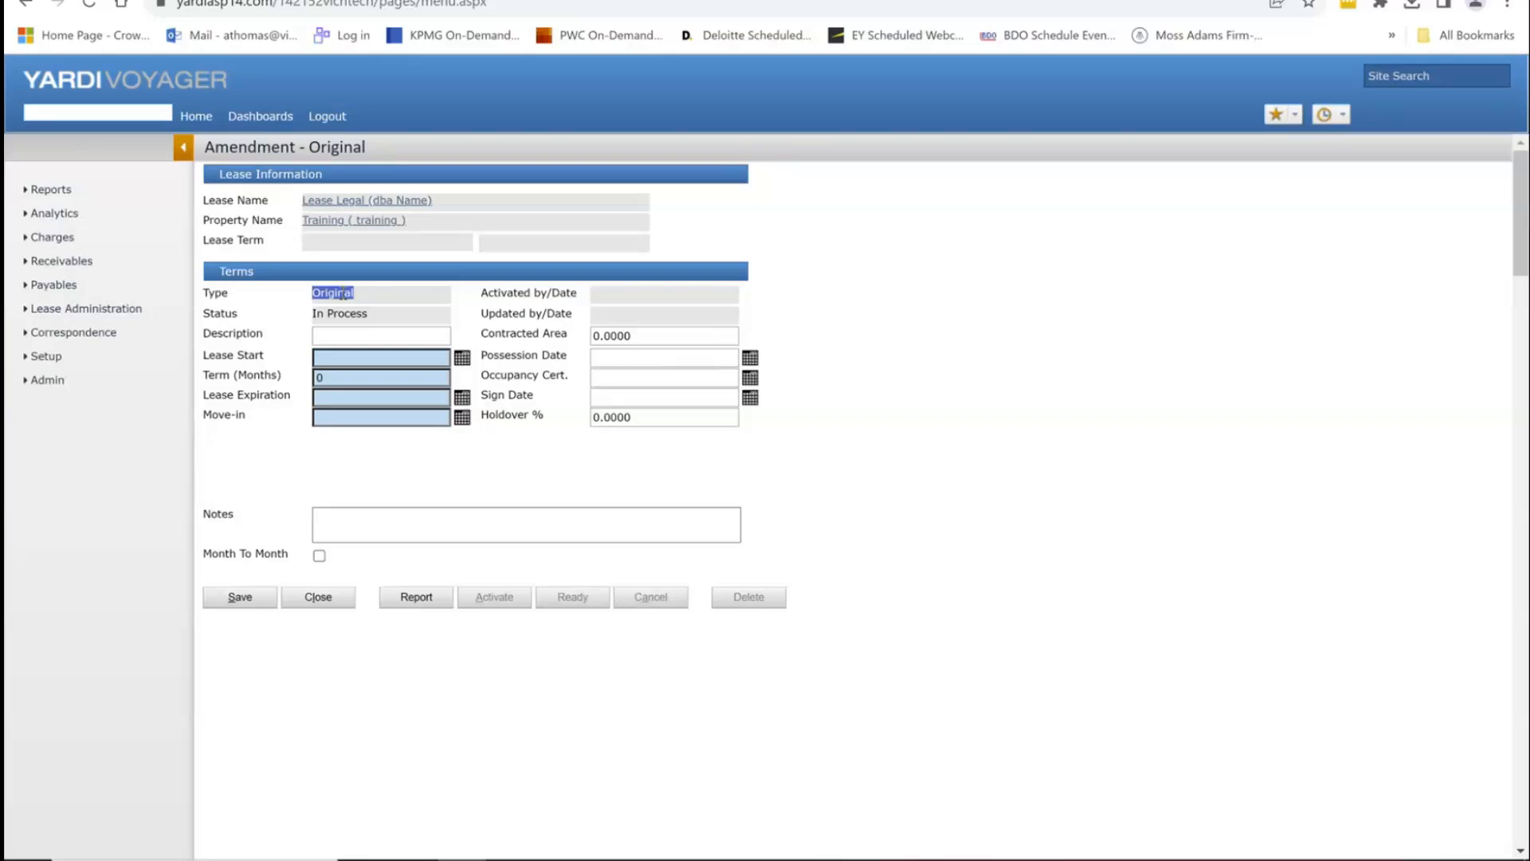
left_click(321, 335)
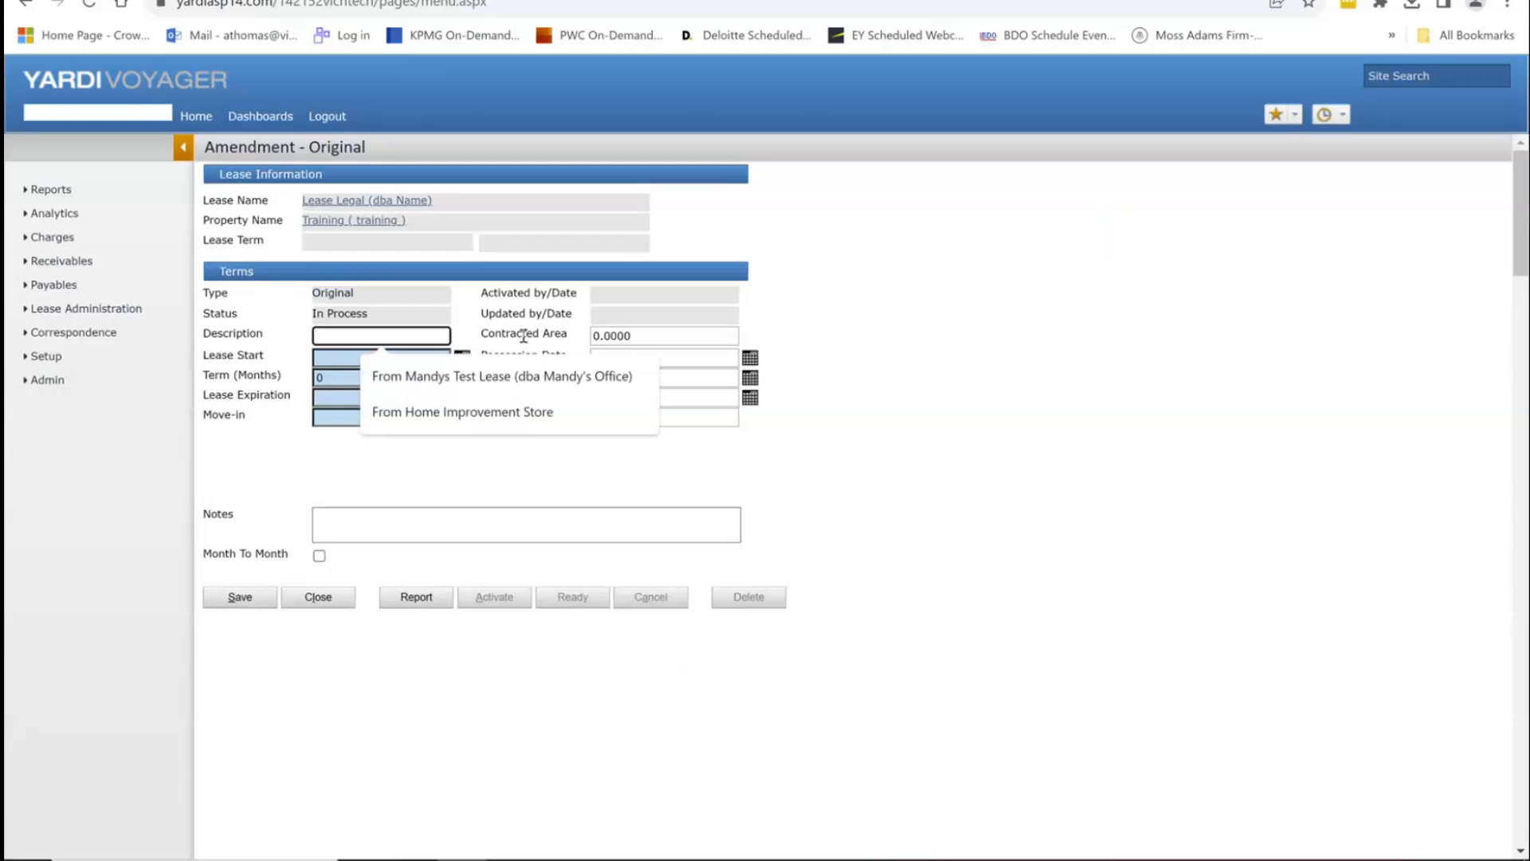
type("4th Amendment")
key("Tab")
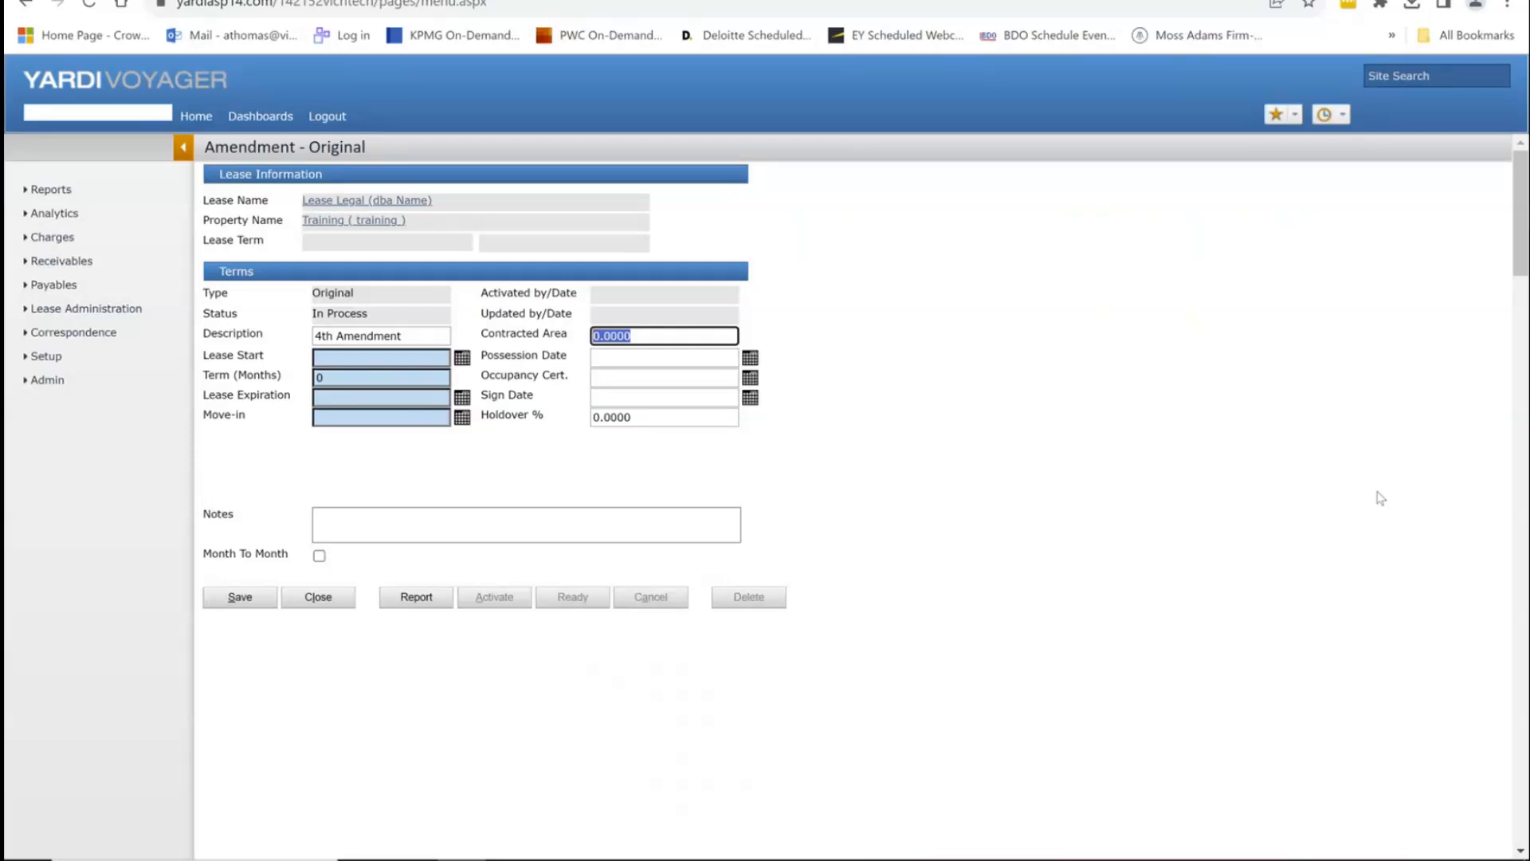
key("Tab")
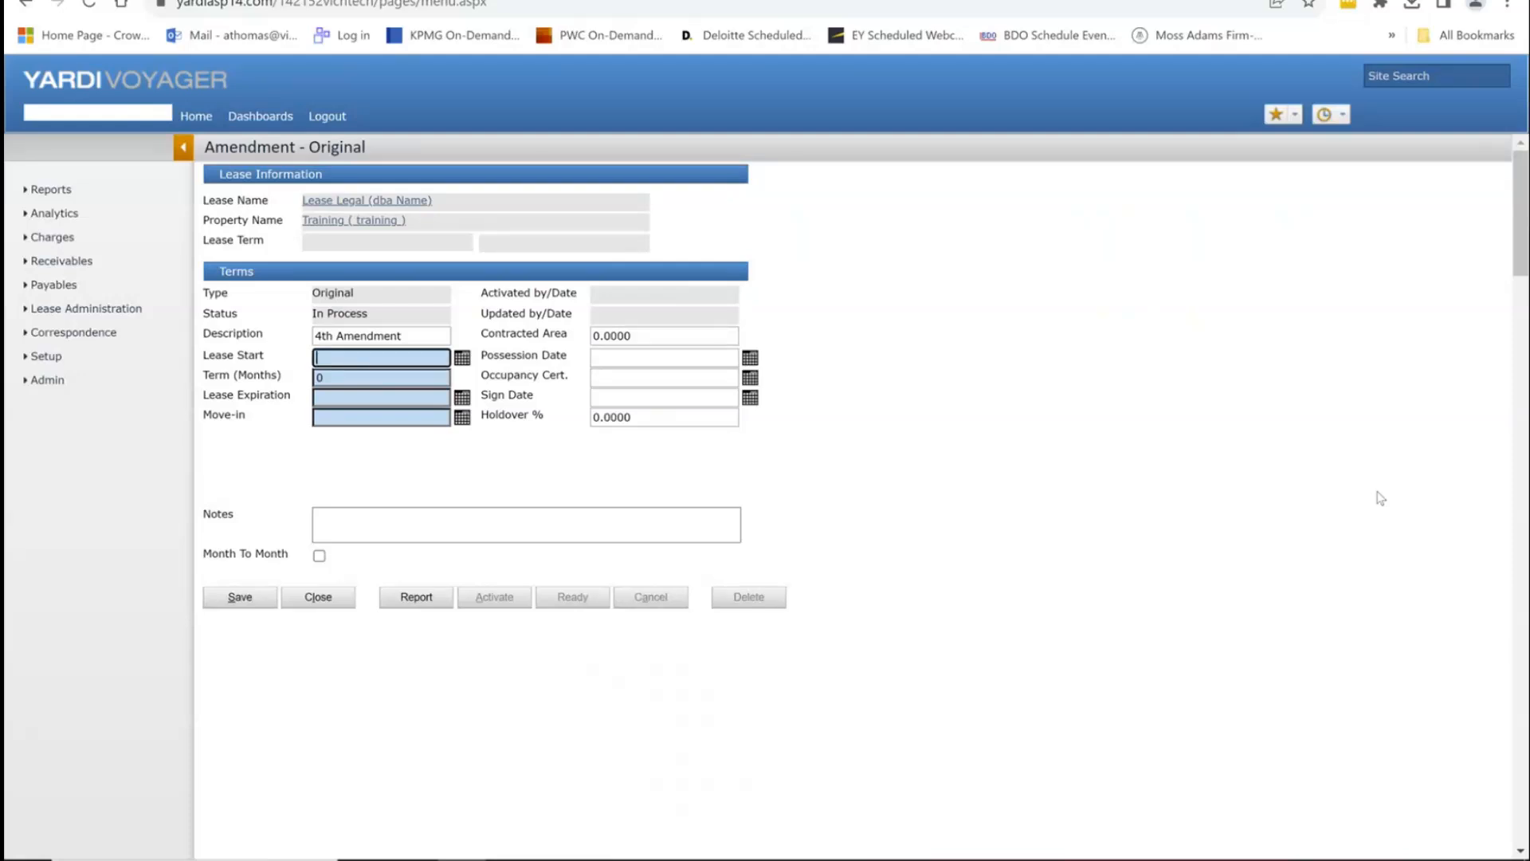
type("120123")
key("Tab")
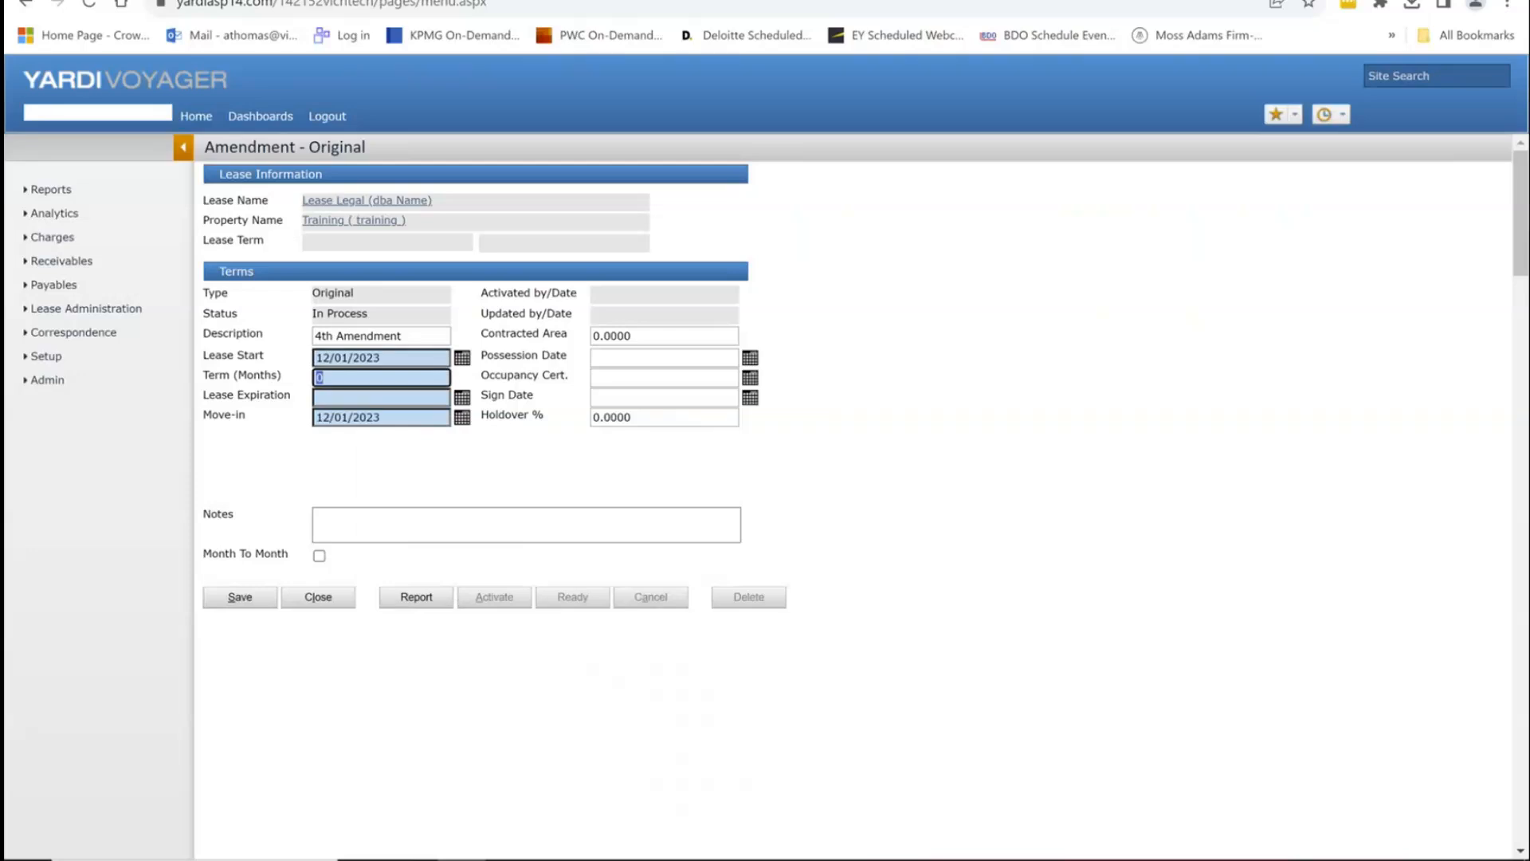
Step: Set a 60-month term ending 11/30/2028 and a holdover of 150%
left_click(612, 358)
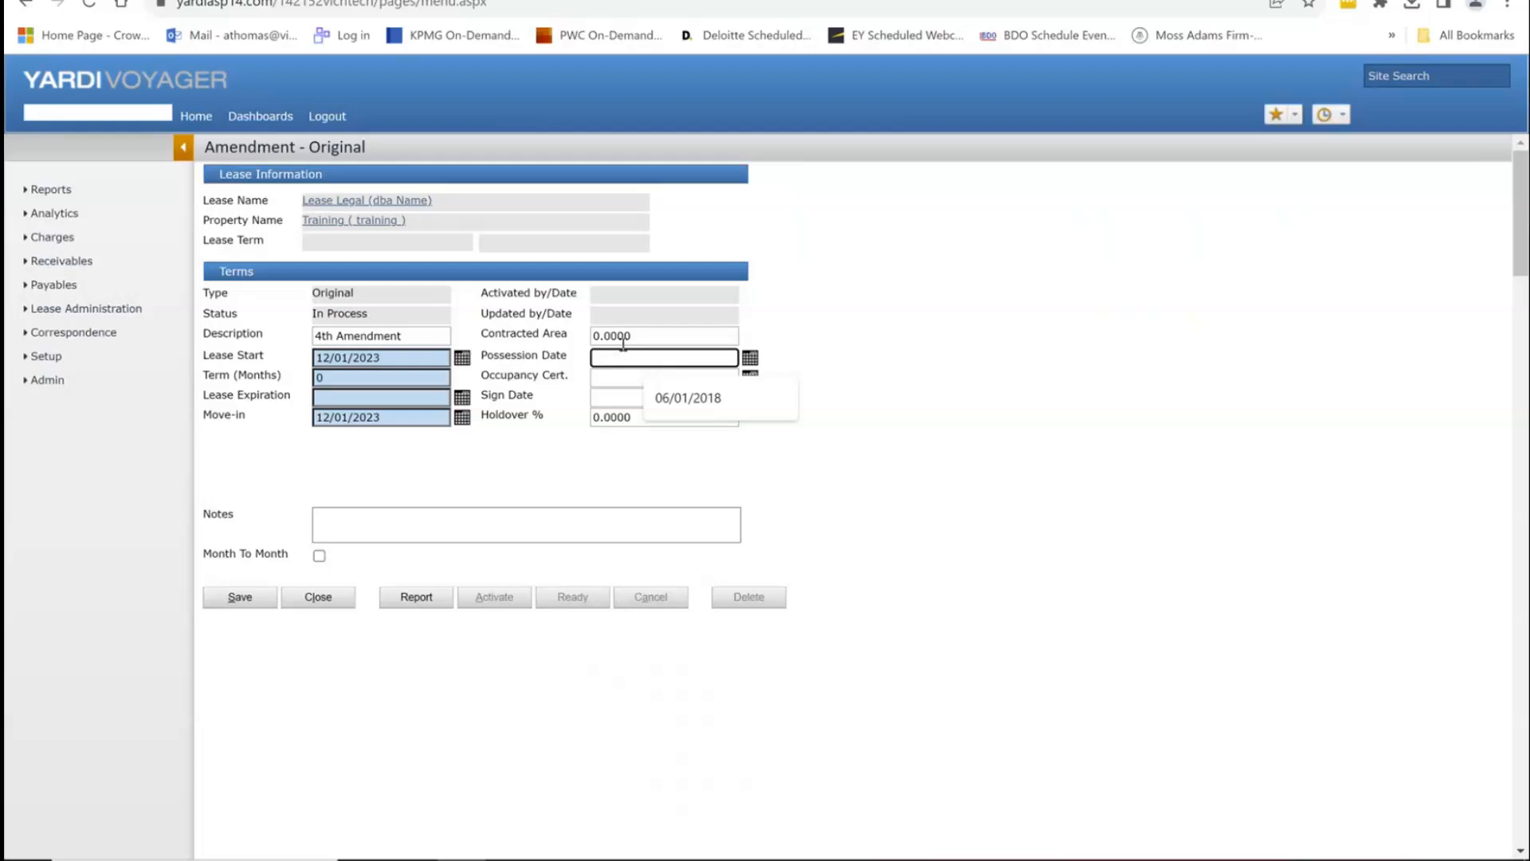
left_click(390, 375)
left_click(362, 390)
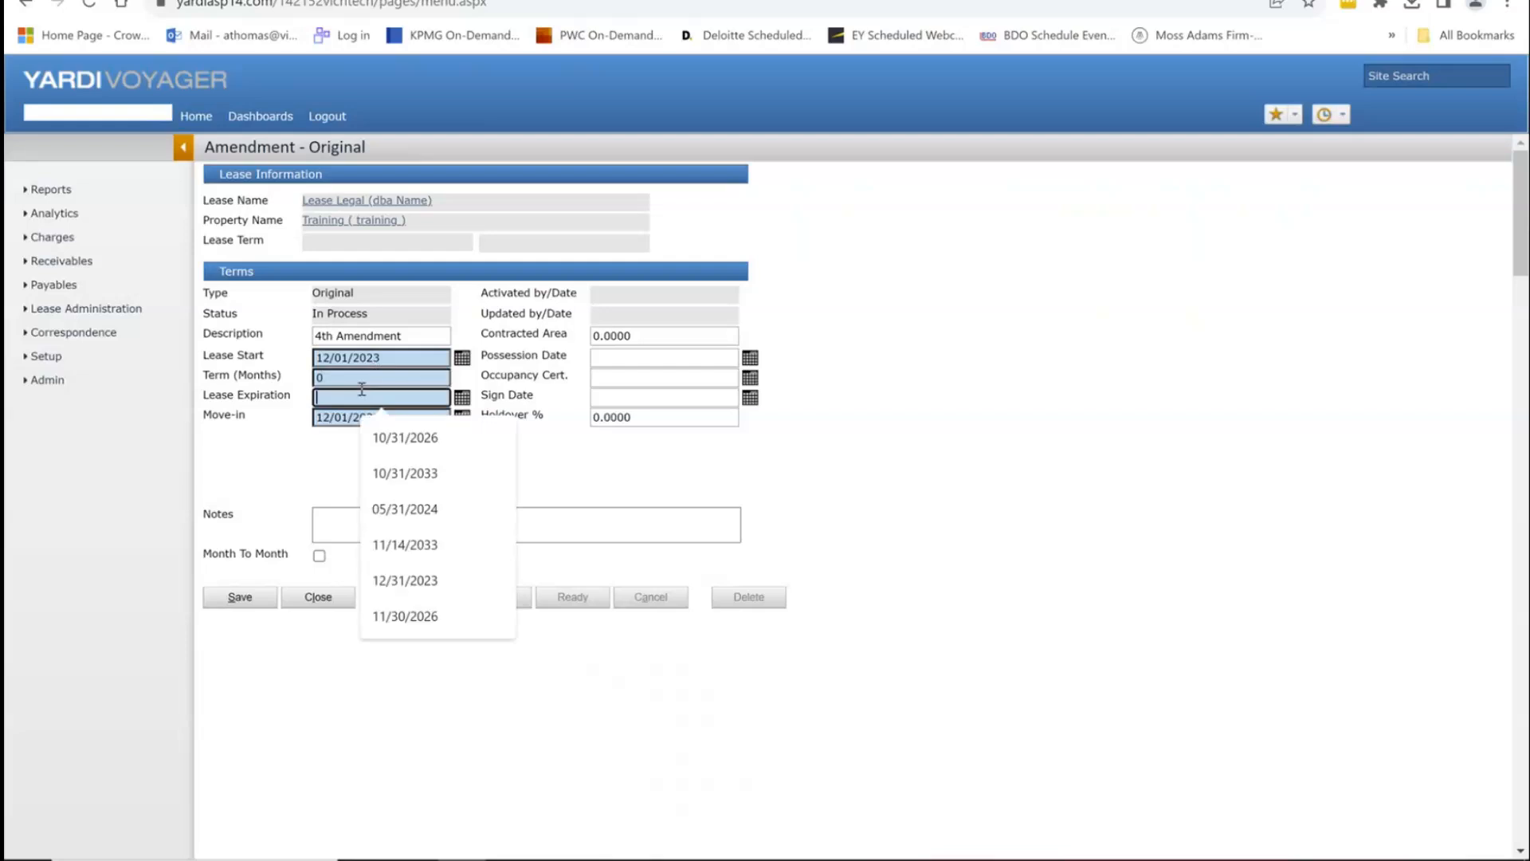
left_click(361, 380)
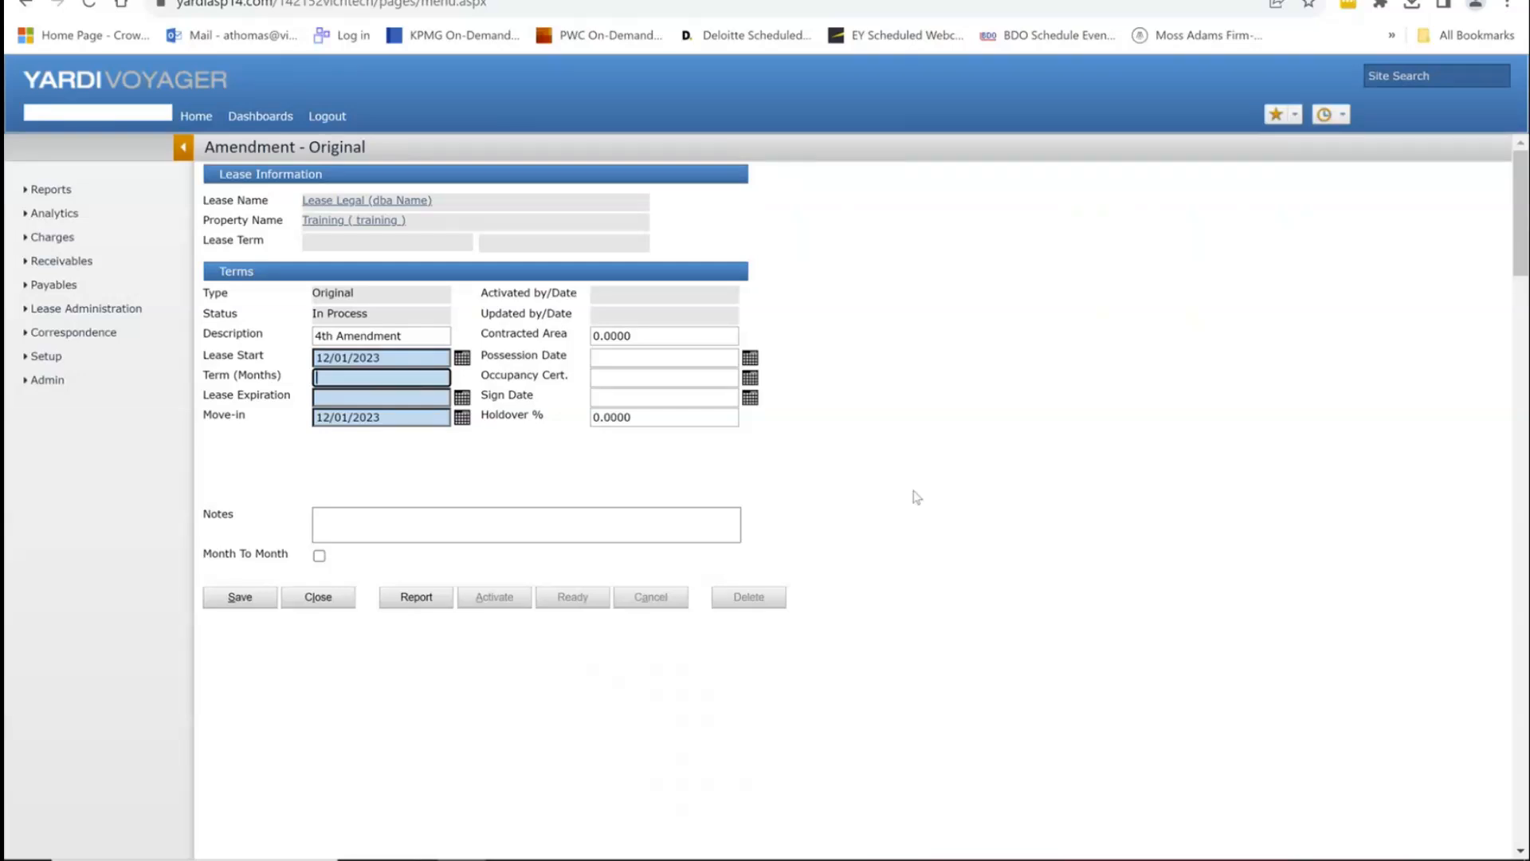
type("60")
key("Tab")
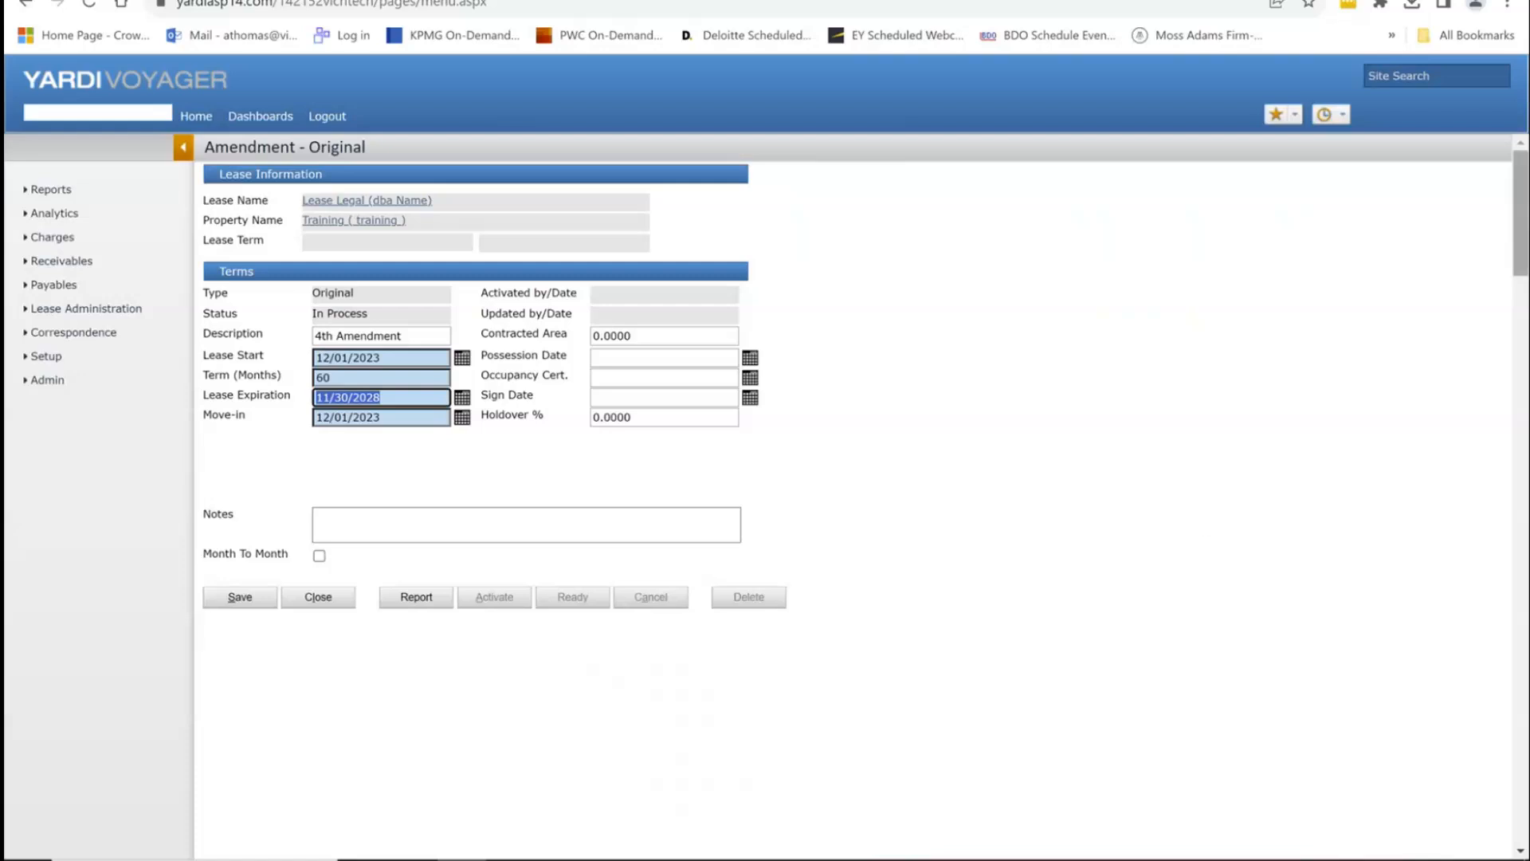
left_click(610, 395)
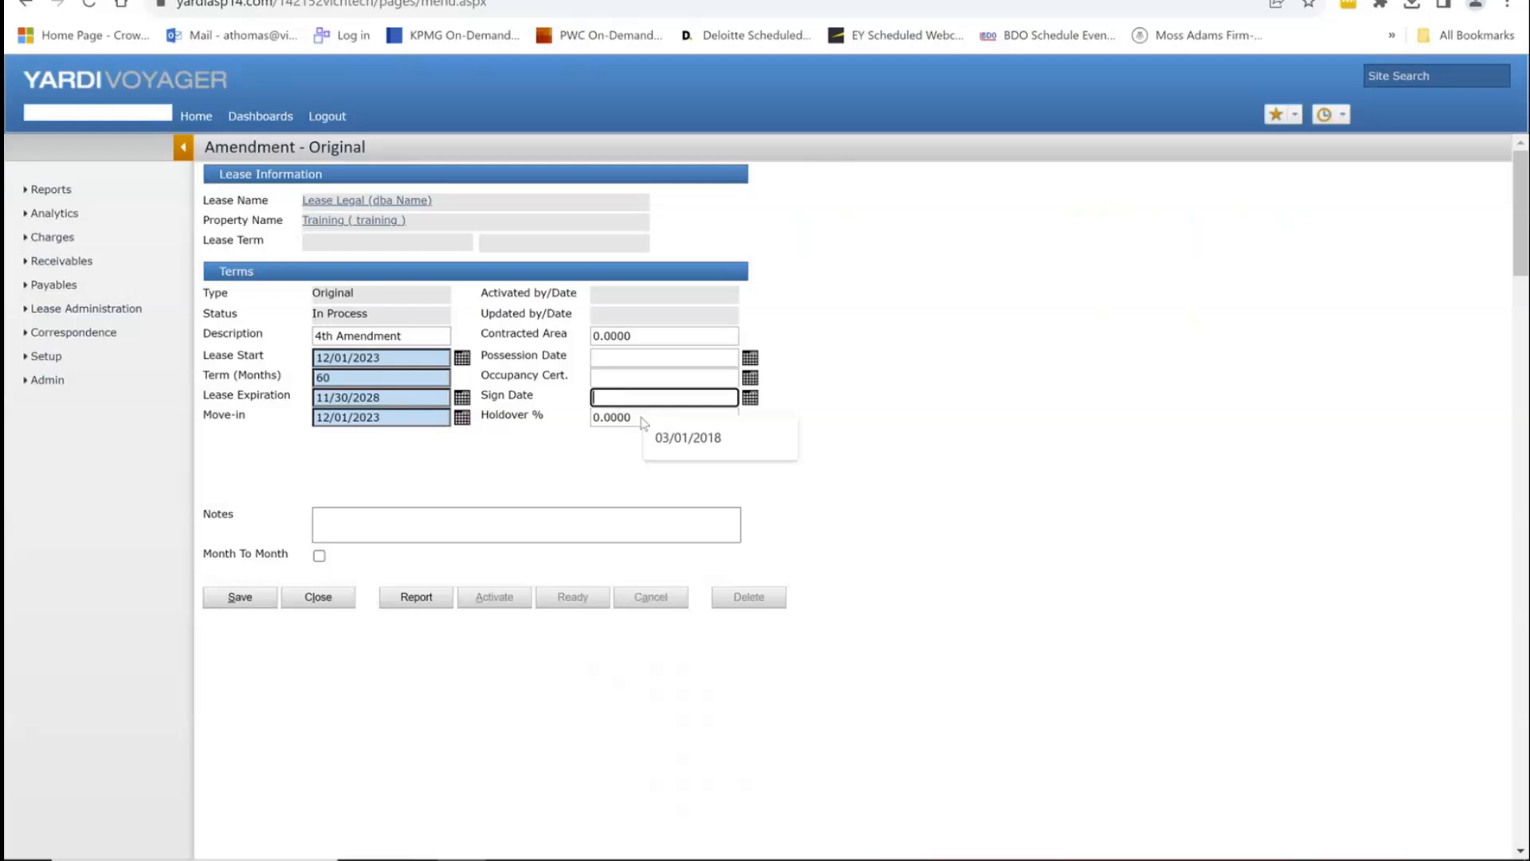
left_click(636, 418)
type("150")
key("Tab")
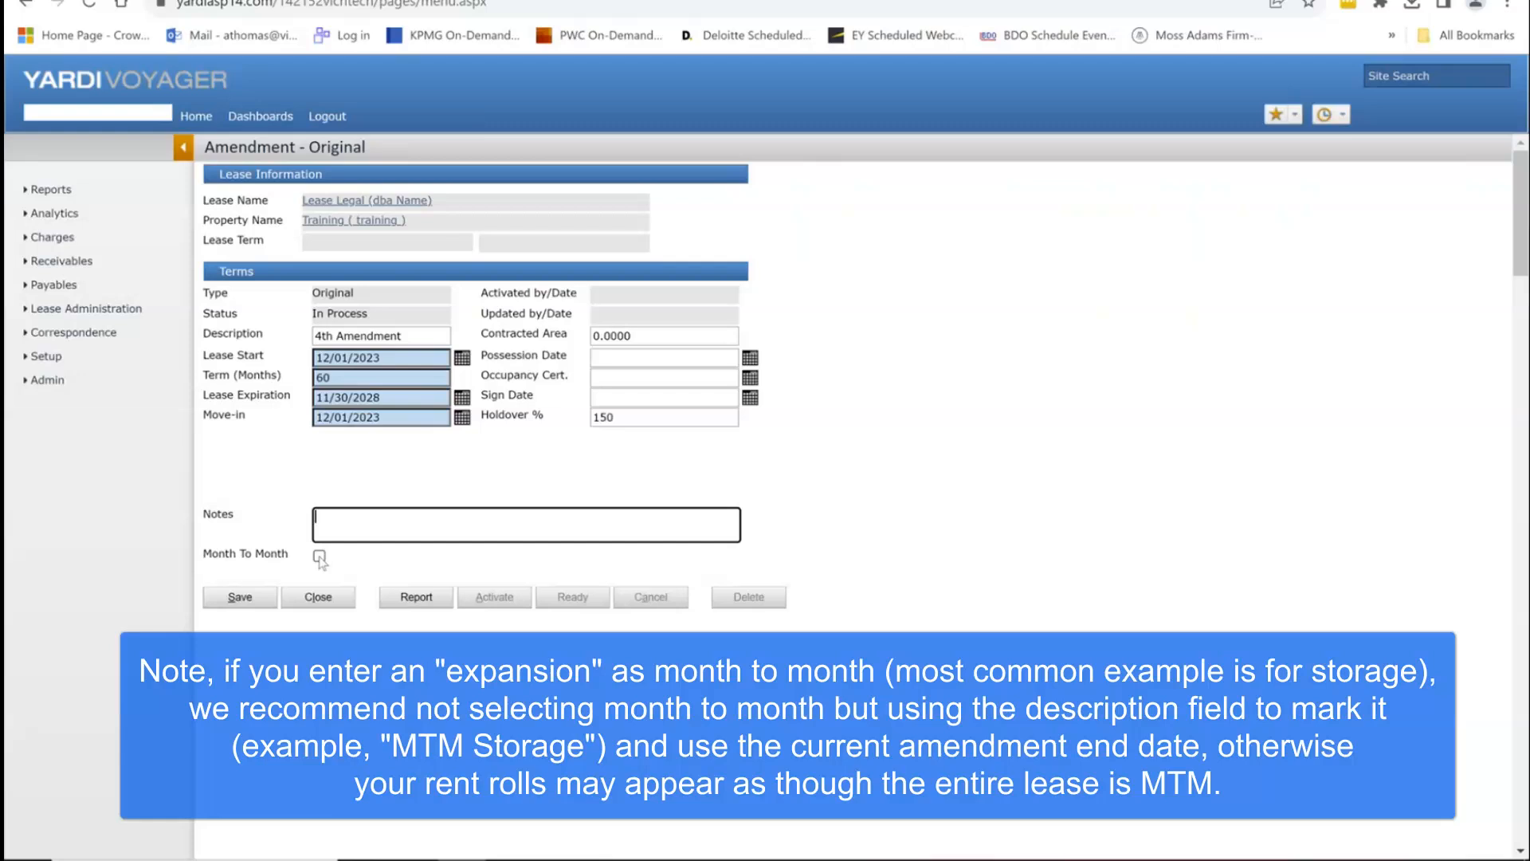
Step: Leave Month To Month unticked, re-enter the 60-month term, and save the 4th Amendment
left_click(320, 556)
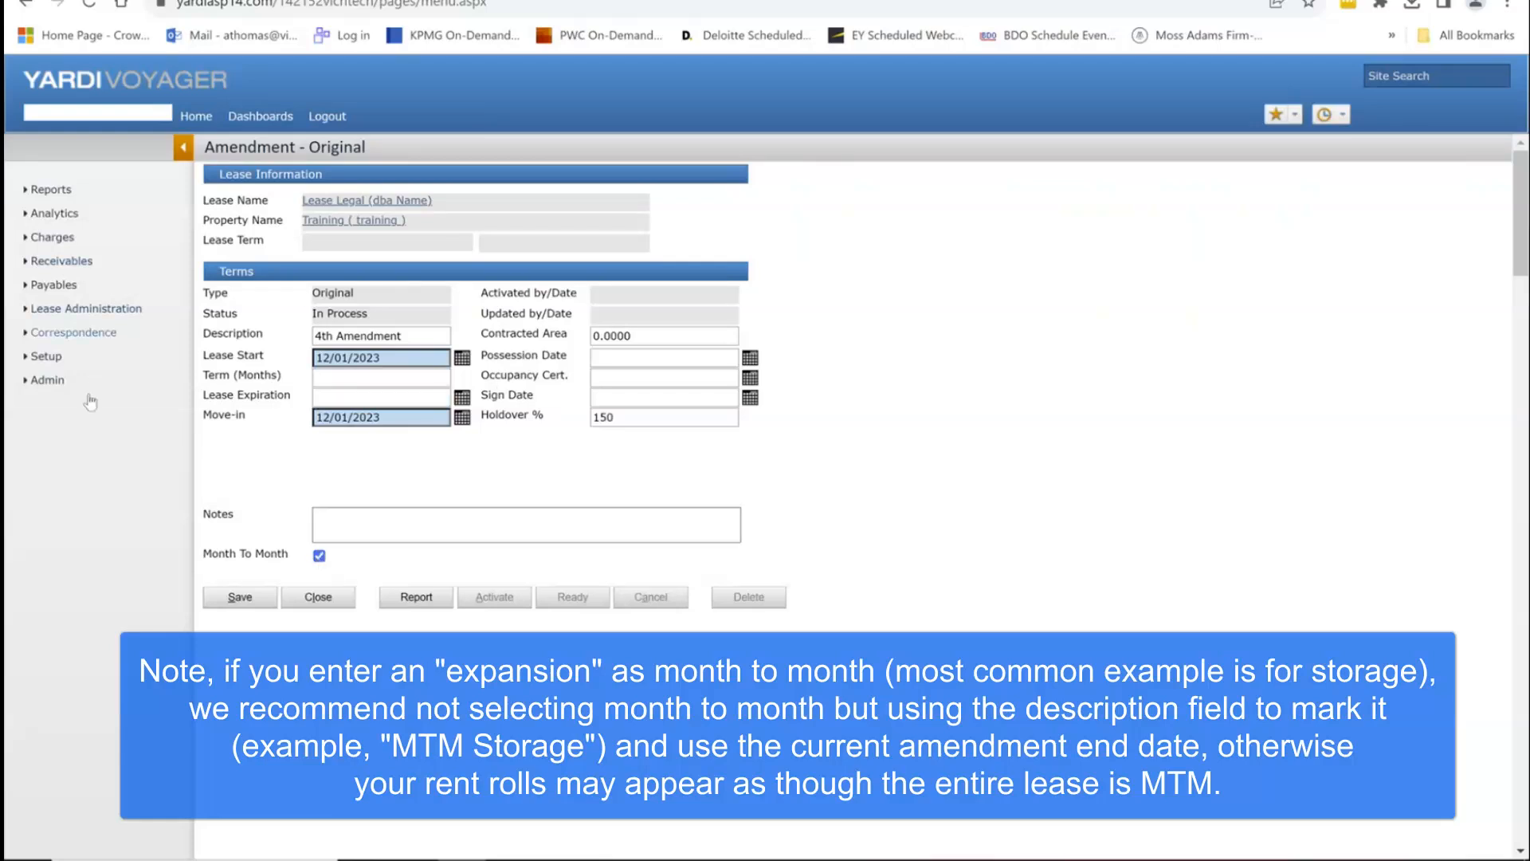
left_click(320, 556)
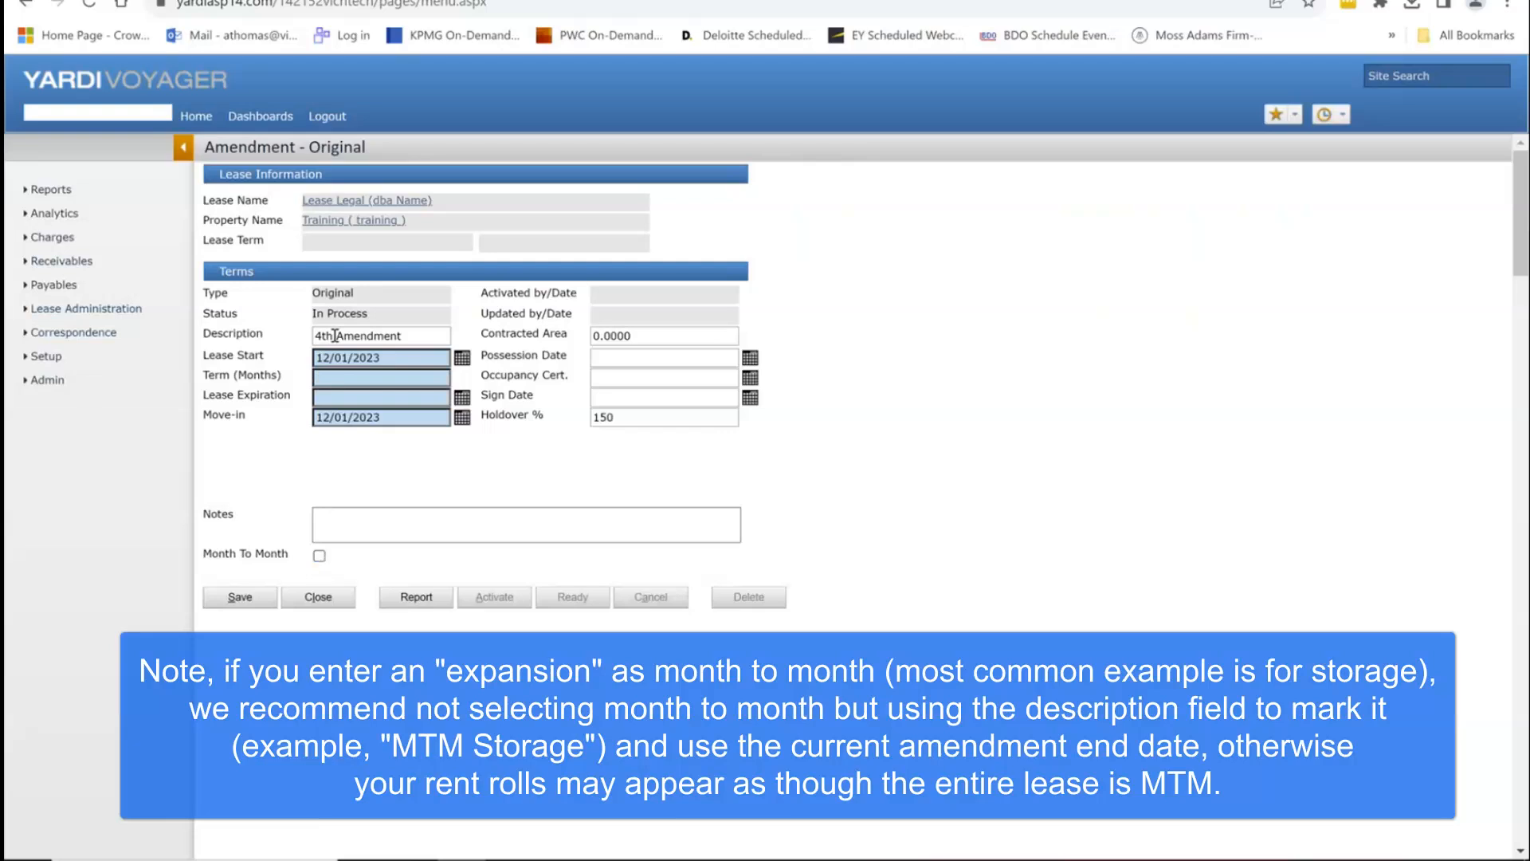
left_click(339, 379)
type("60")
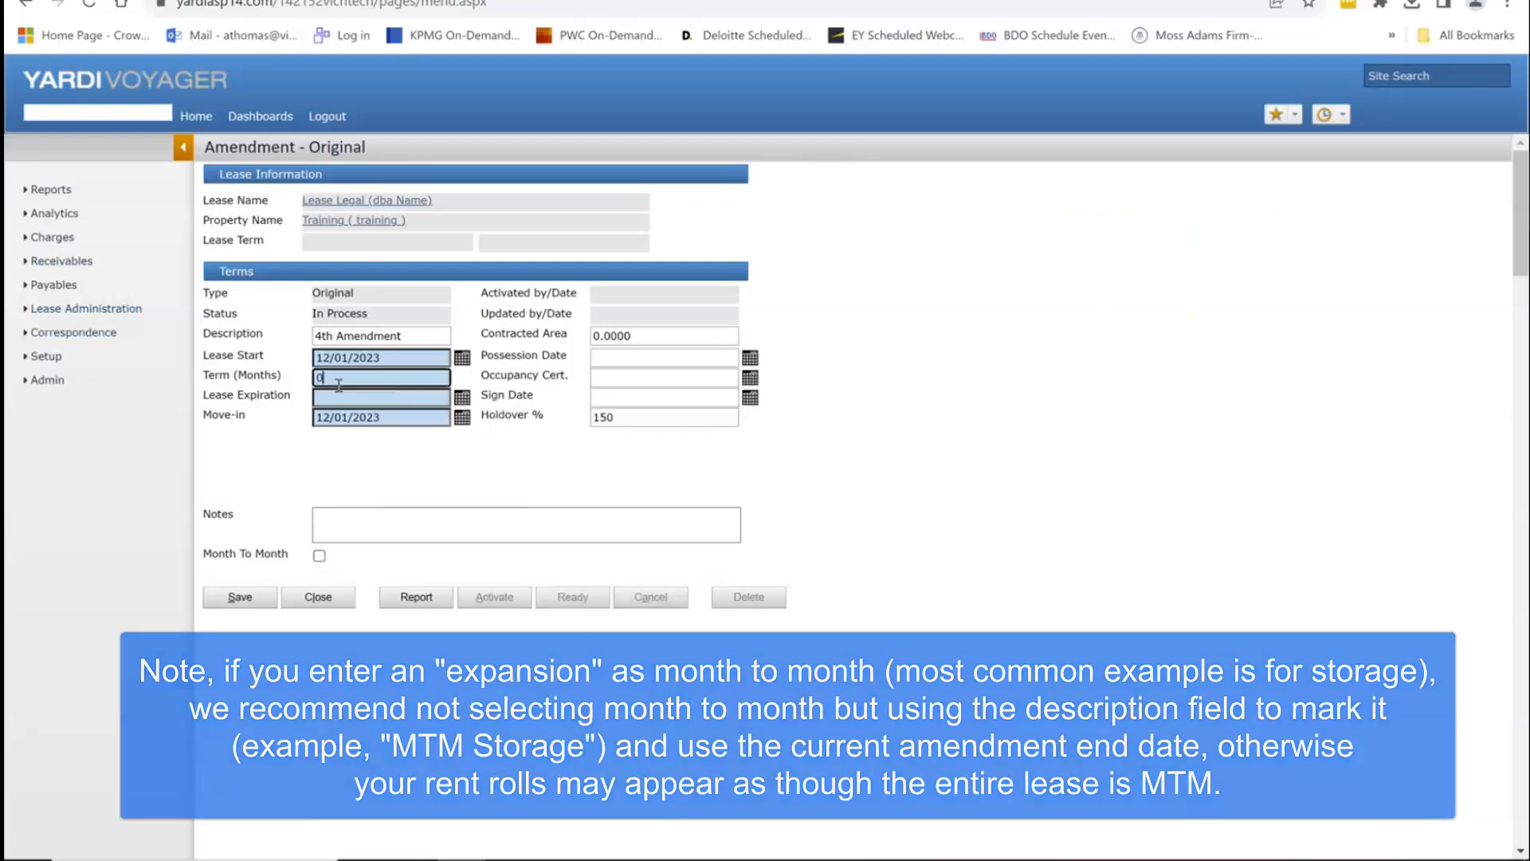
key("Tab")
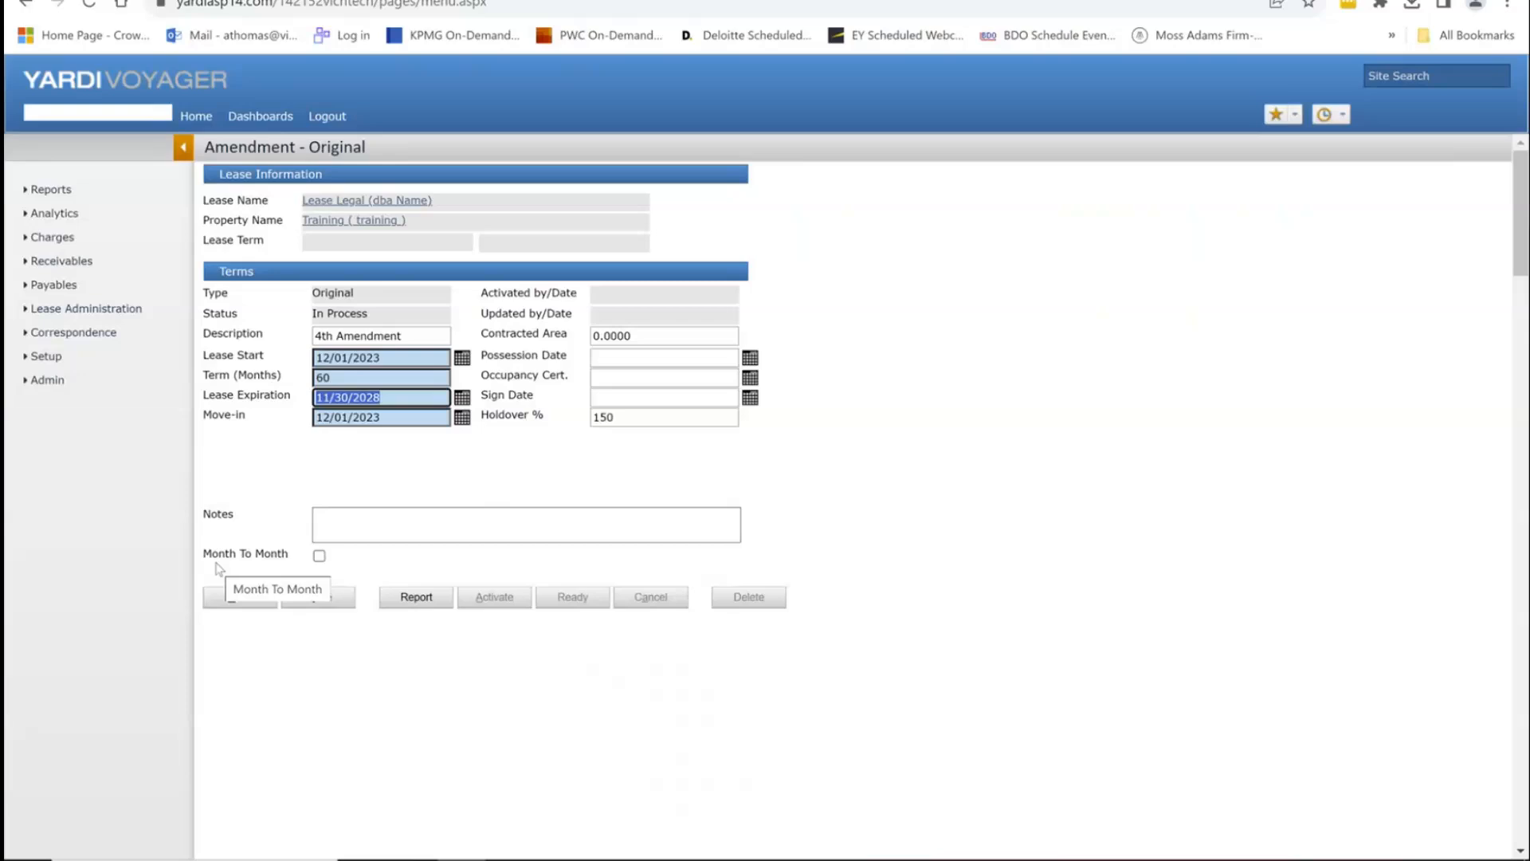
left_click(239, 598)
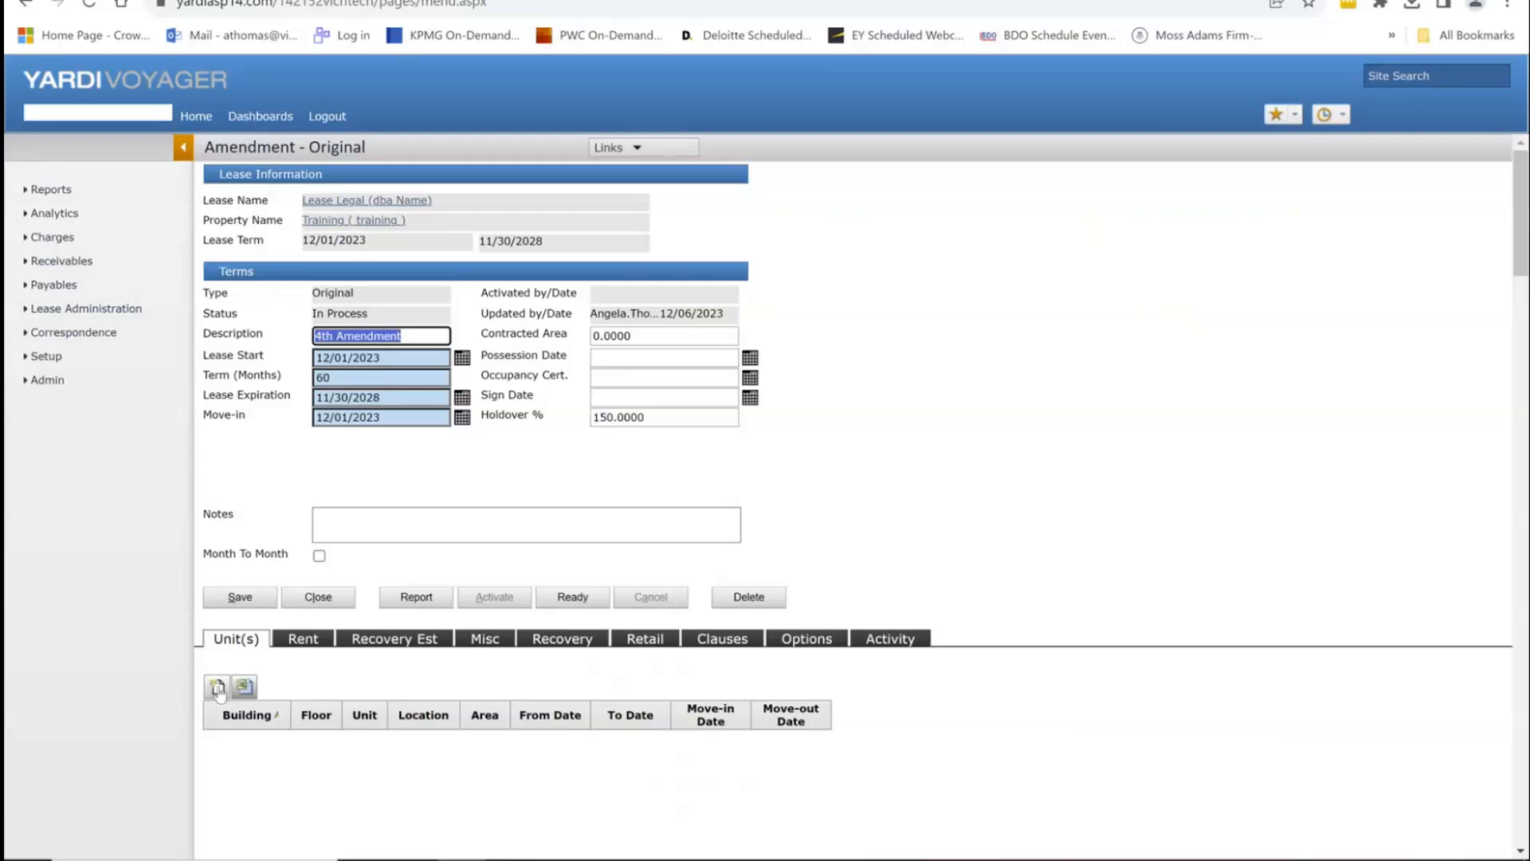
Step: Attach unit 104 to the 4th Amendment, bringing contracted area to 1,000
left_click(217, 687)
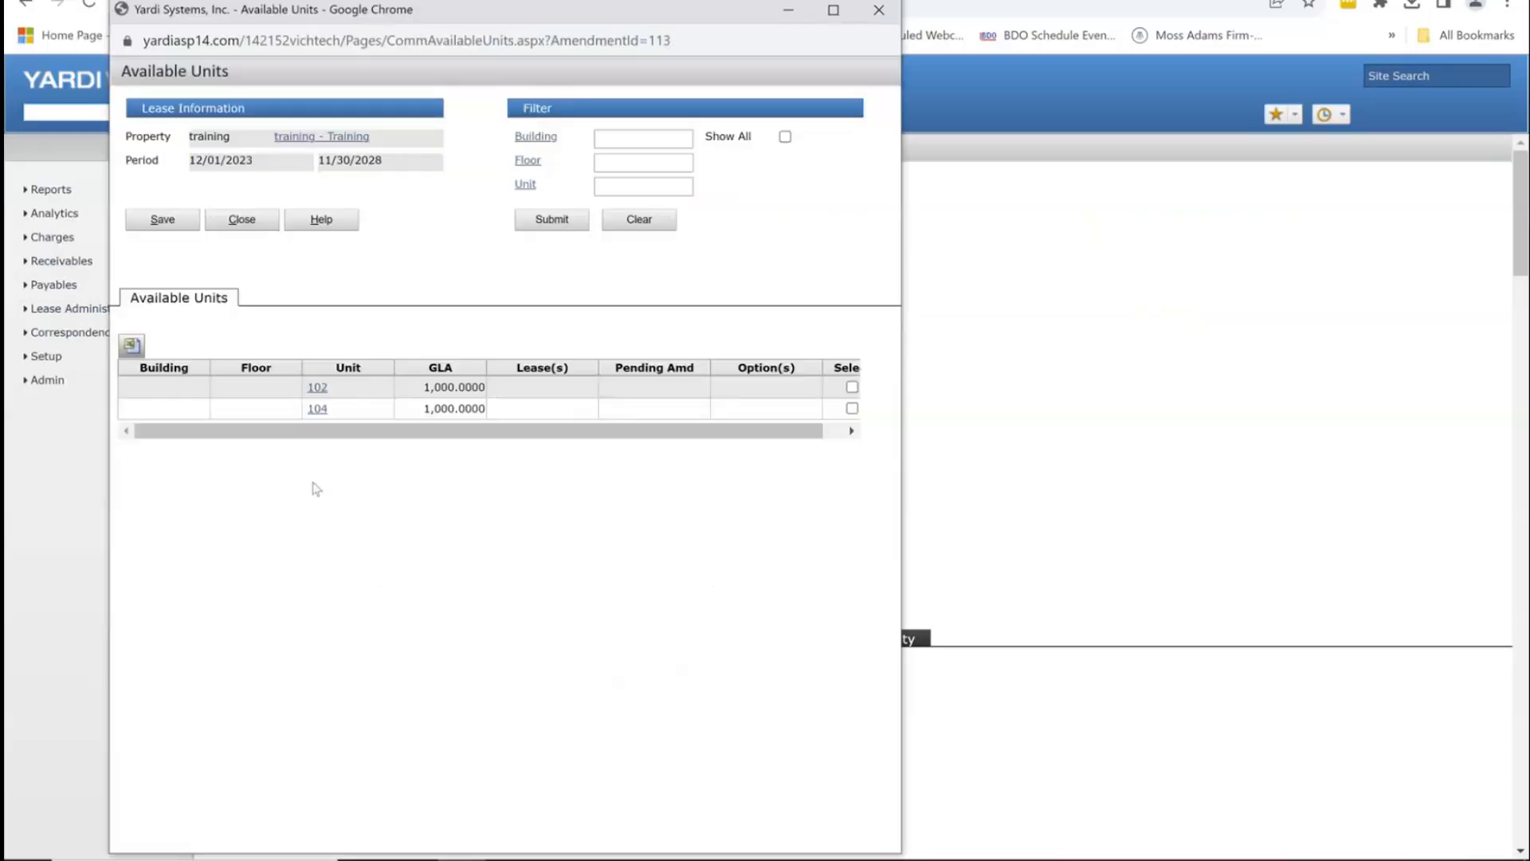
left_click(852, 408)
left_click(164, 221)
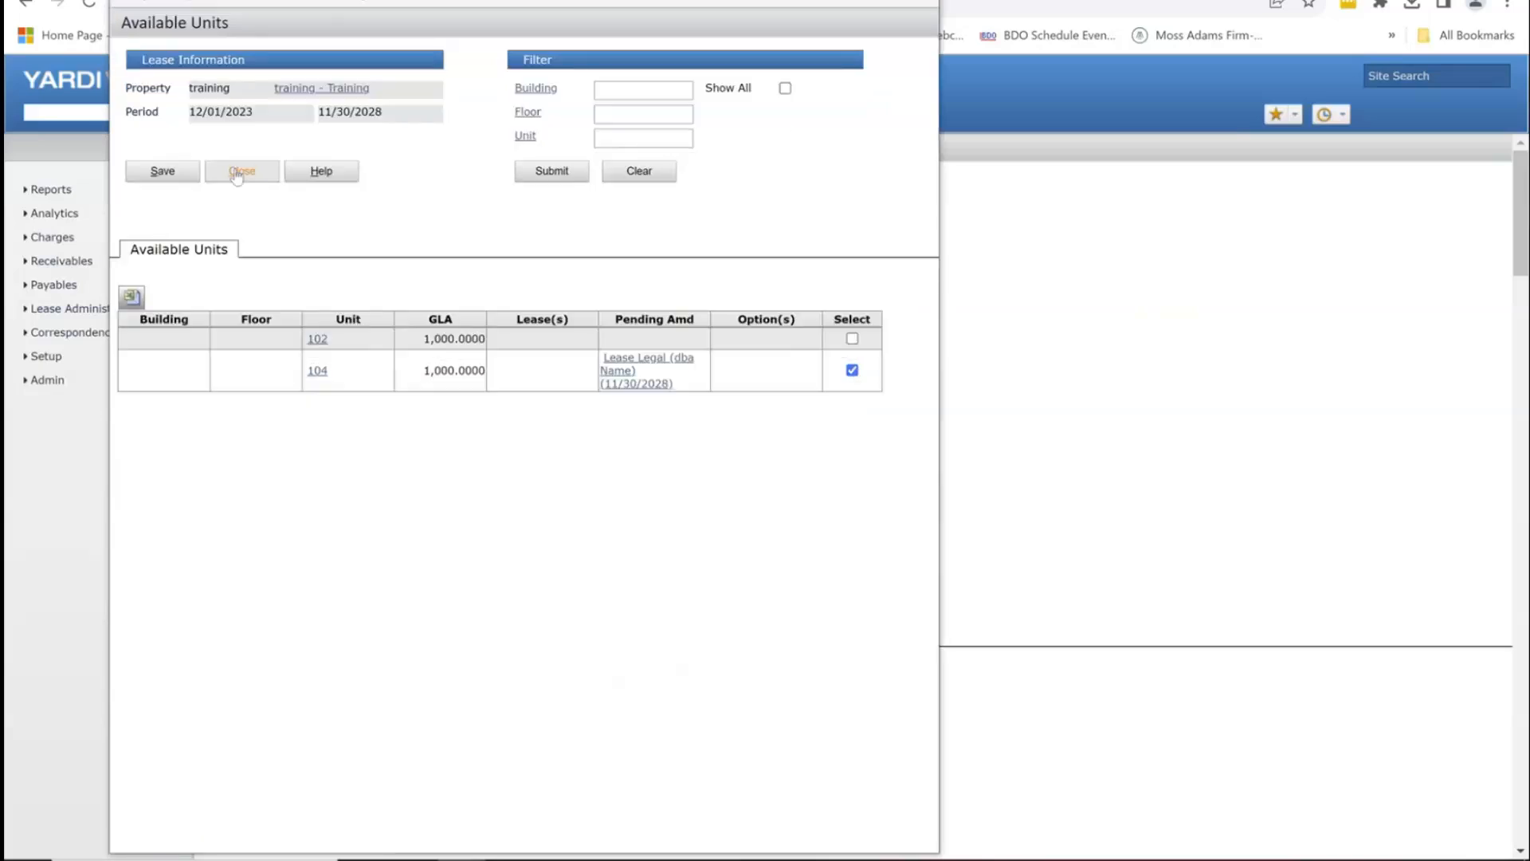
left_click(239, 172)
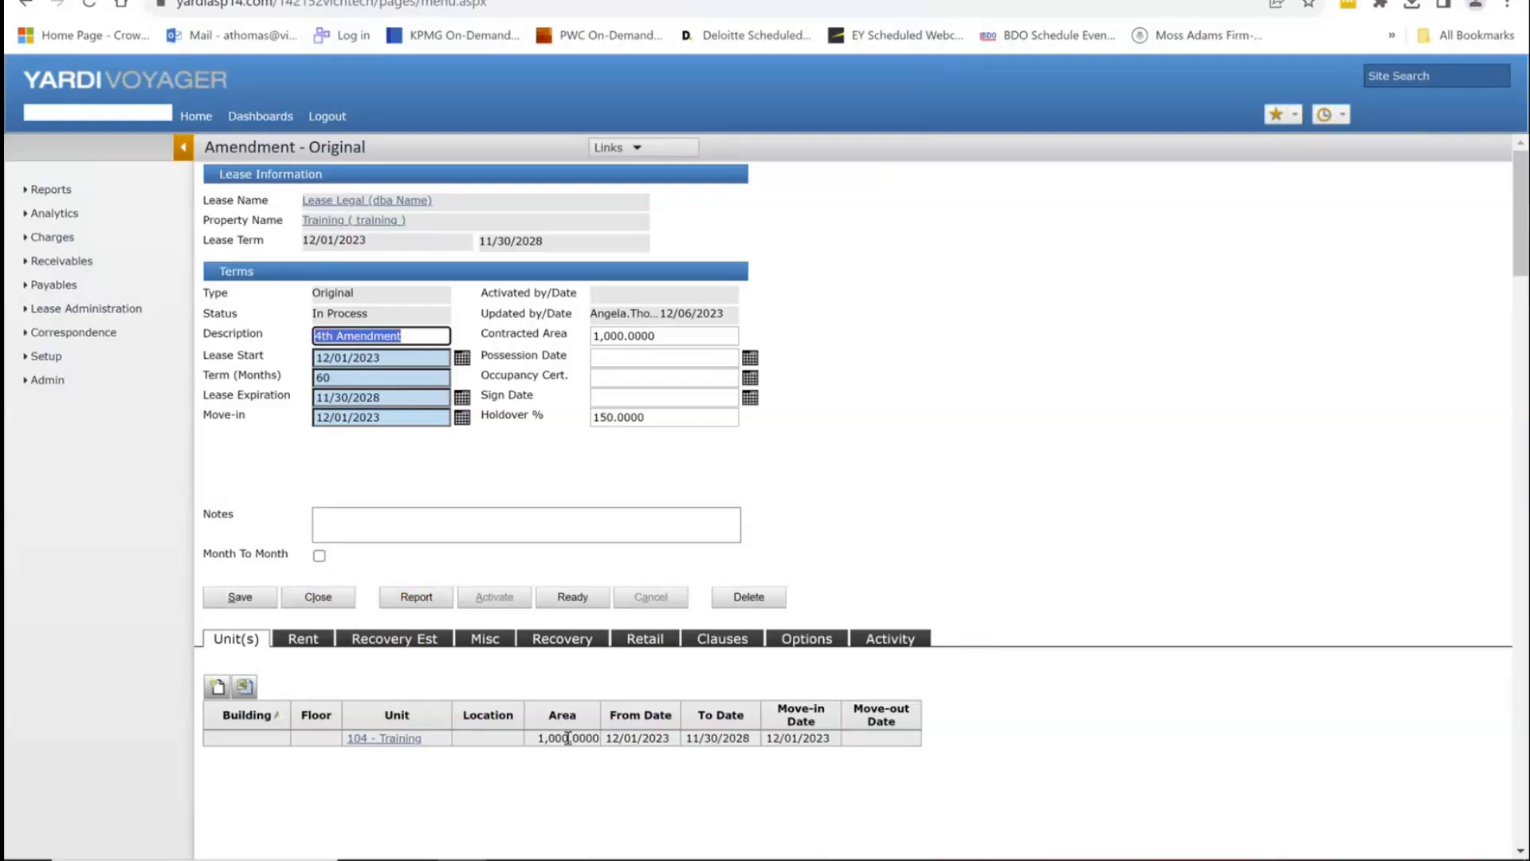
Step: Start a new rent charge from the amendment's Rent tab
left_click(310, 646)
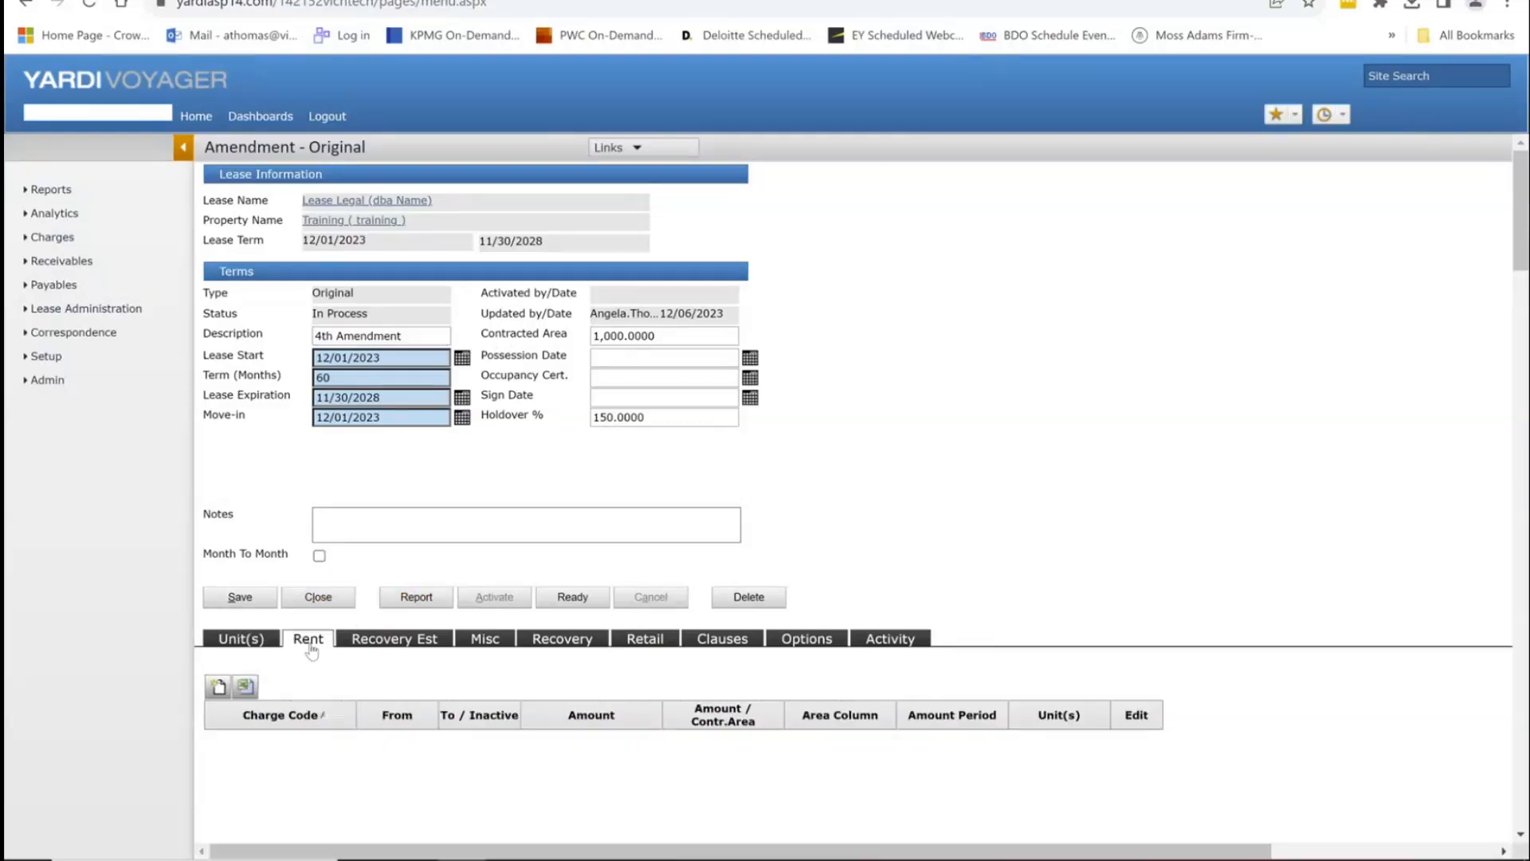
left_click(220, 687)
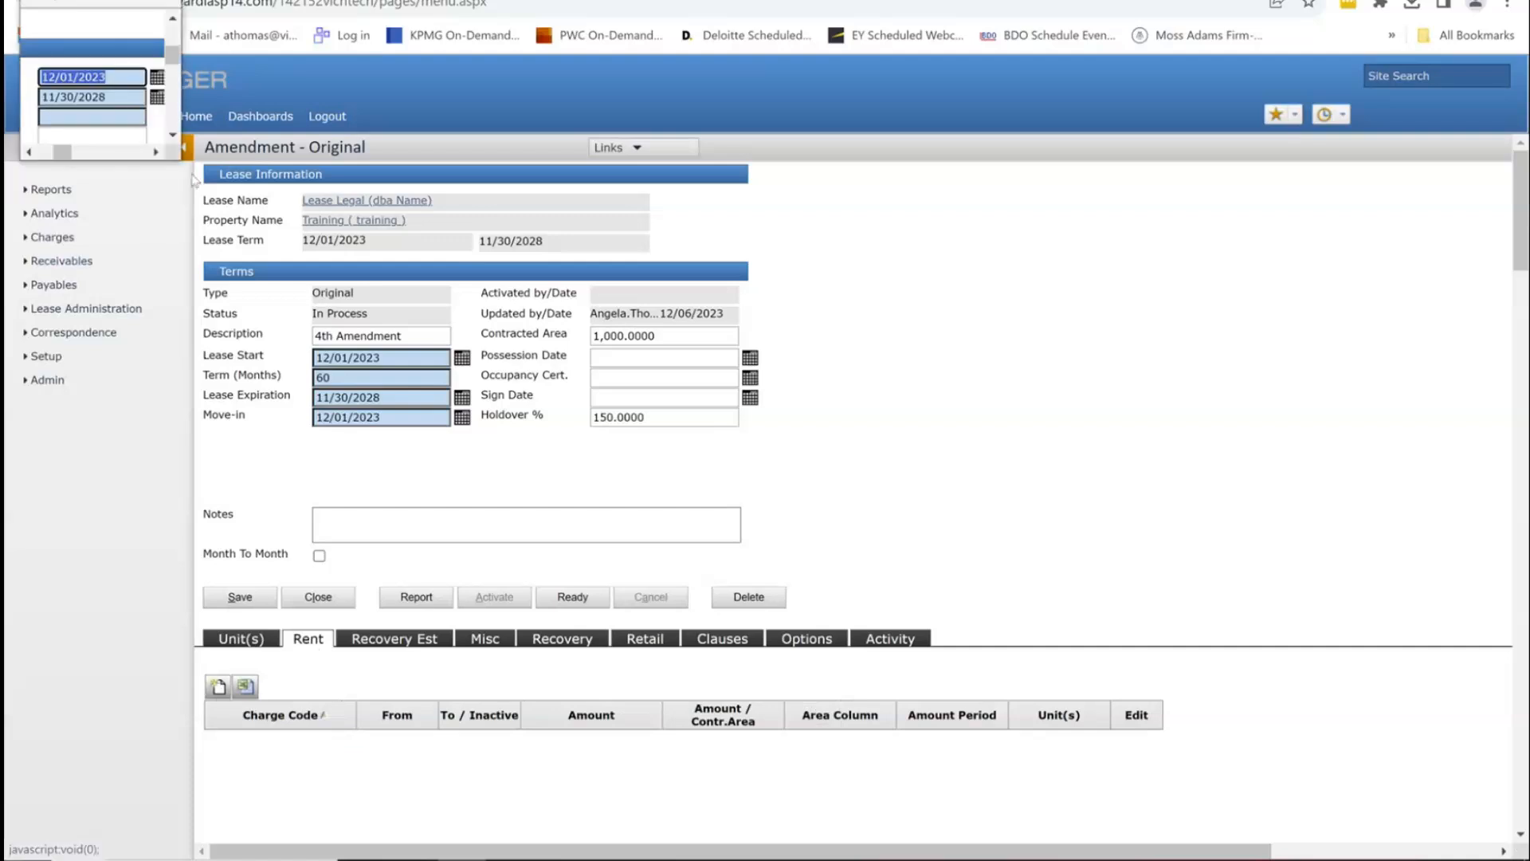
left_click_drag(177, 159, 1114, 644)
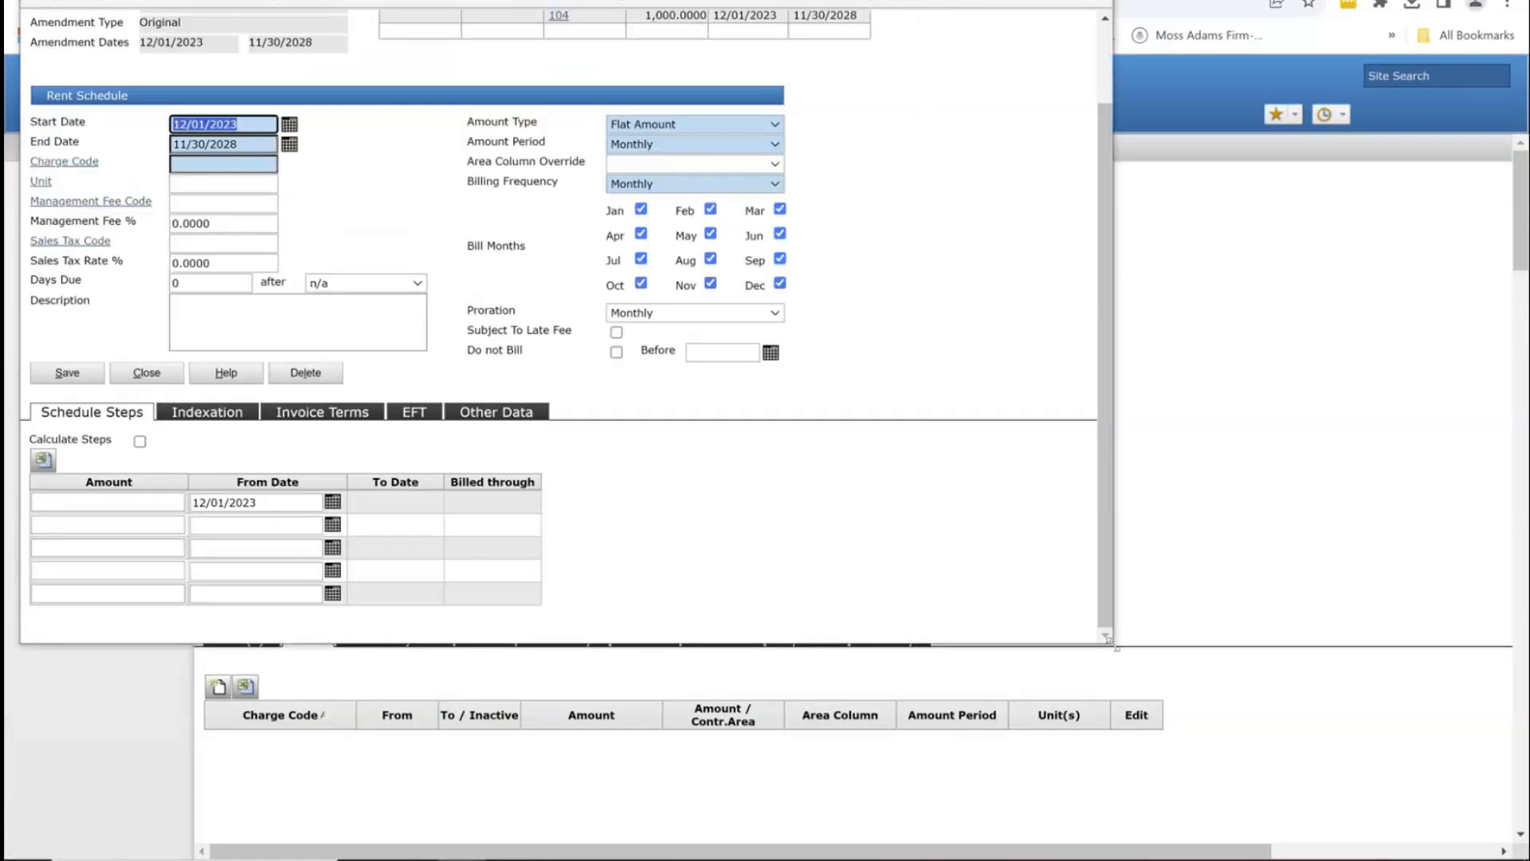
Step: Set the rent charge code to bsrent, leaving Unit and sales tax fields blank
left_click(213, 164)
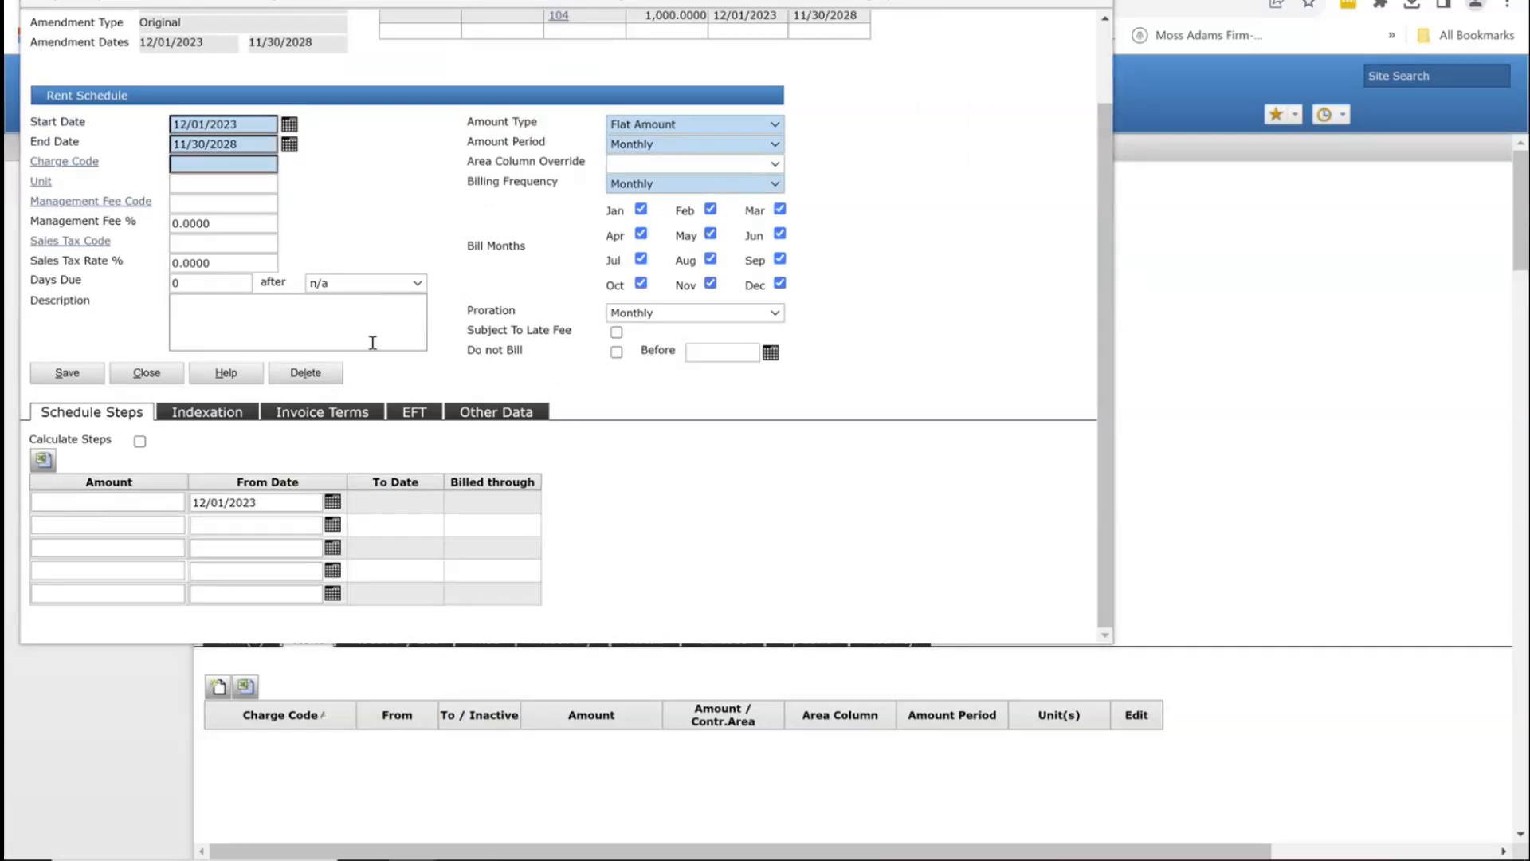
left_click(246, 162)
type("re")
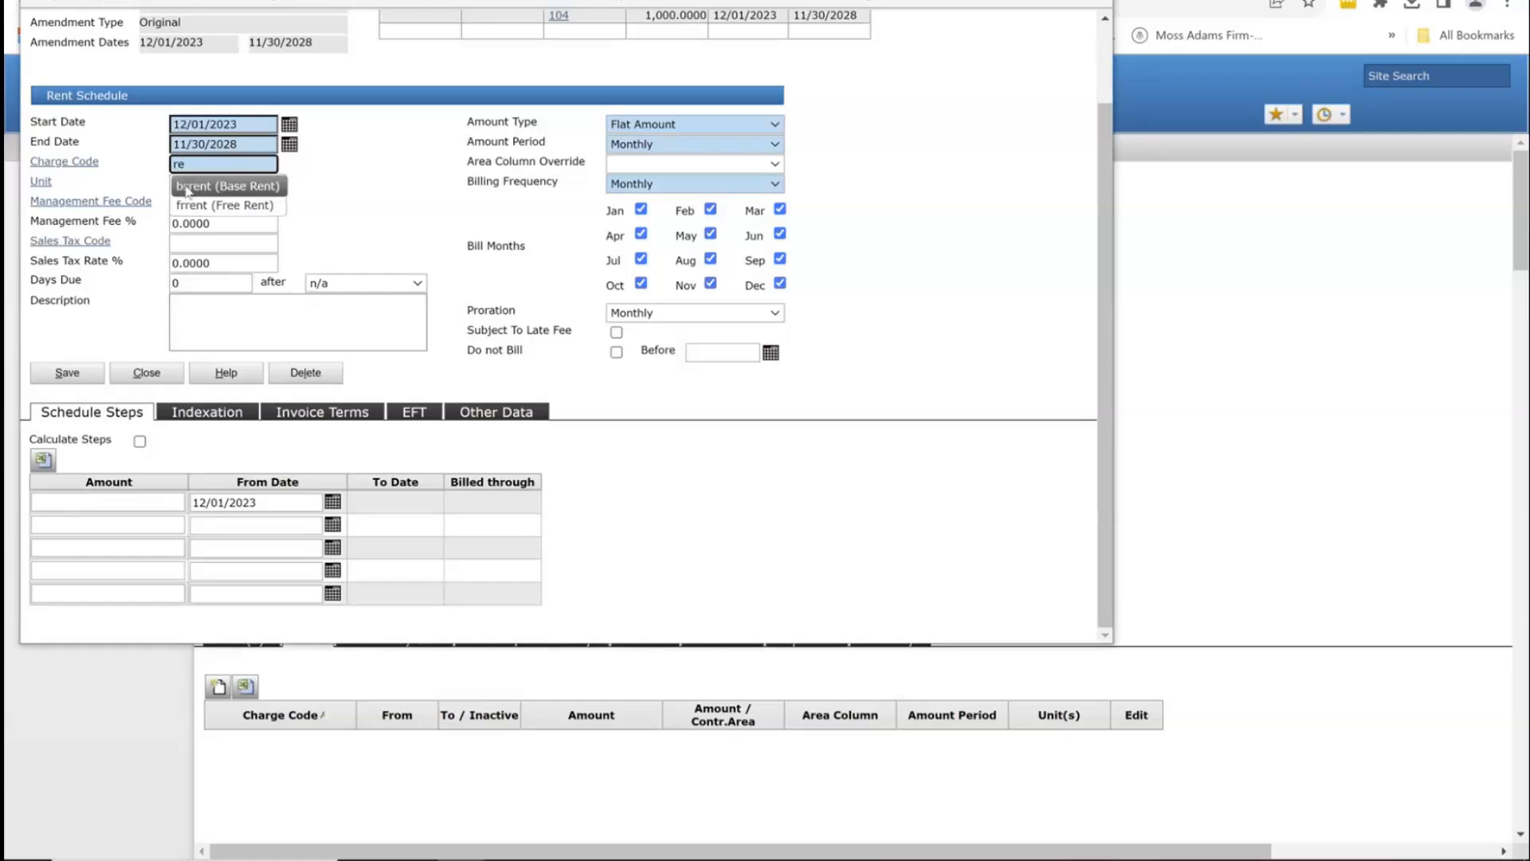
left_click(192, 190)
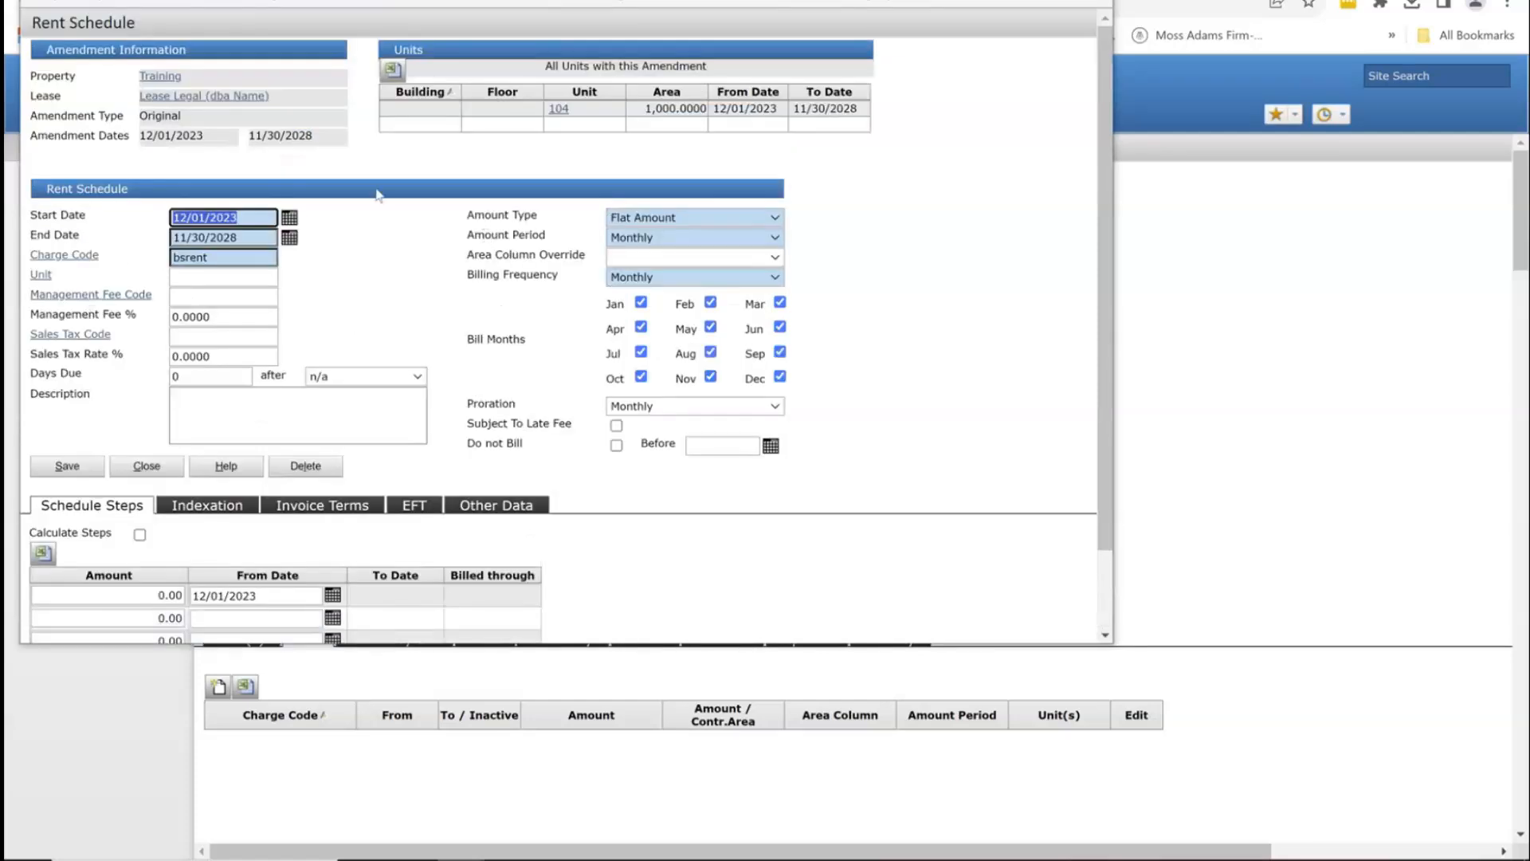
left_click(232, 279)
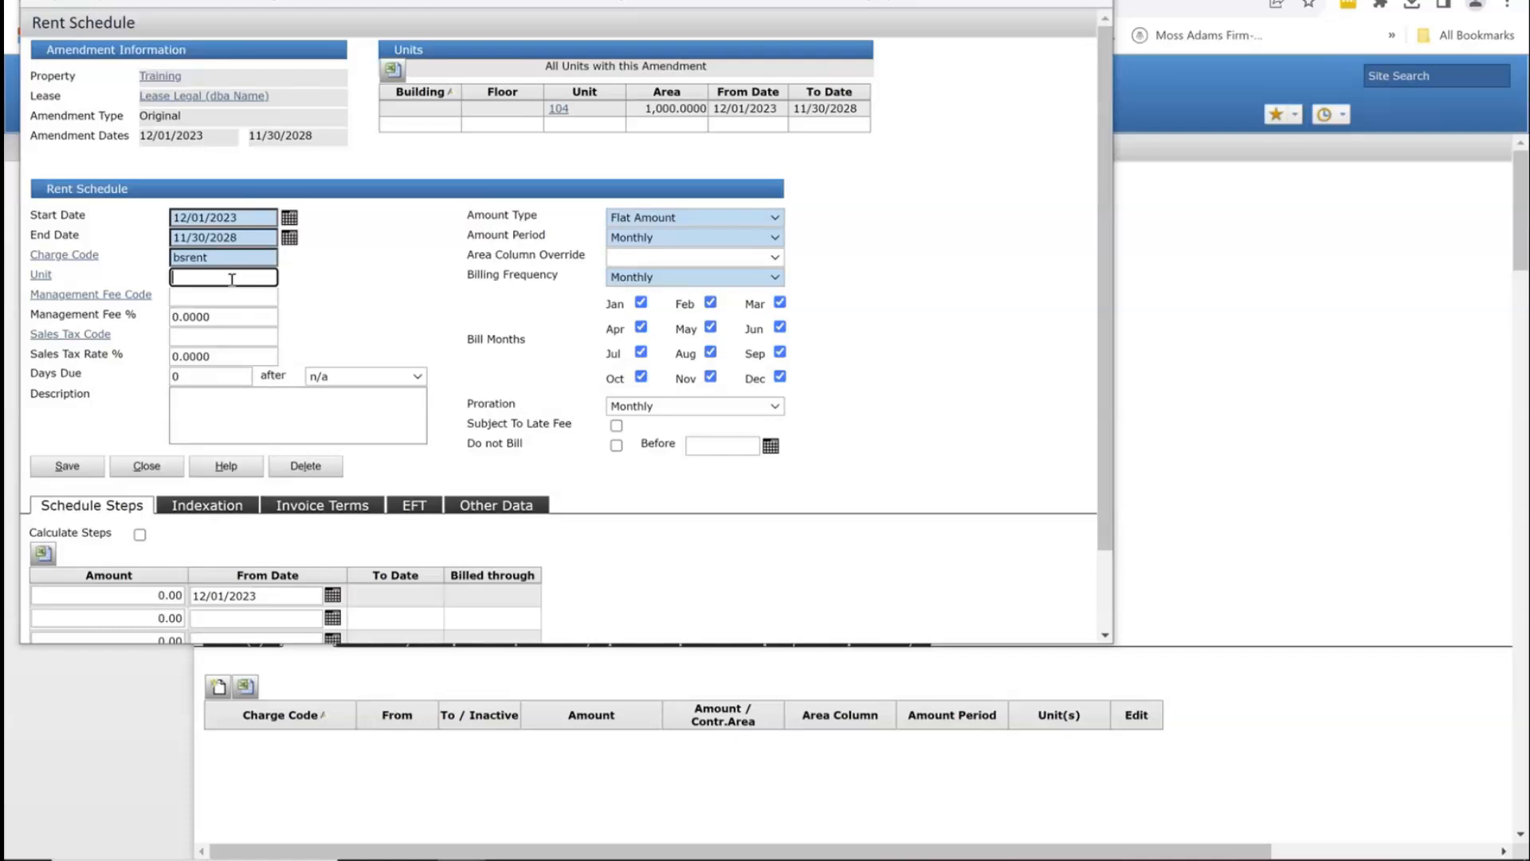
left_click(194, 335)
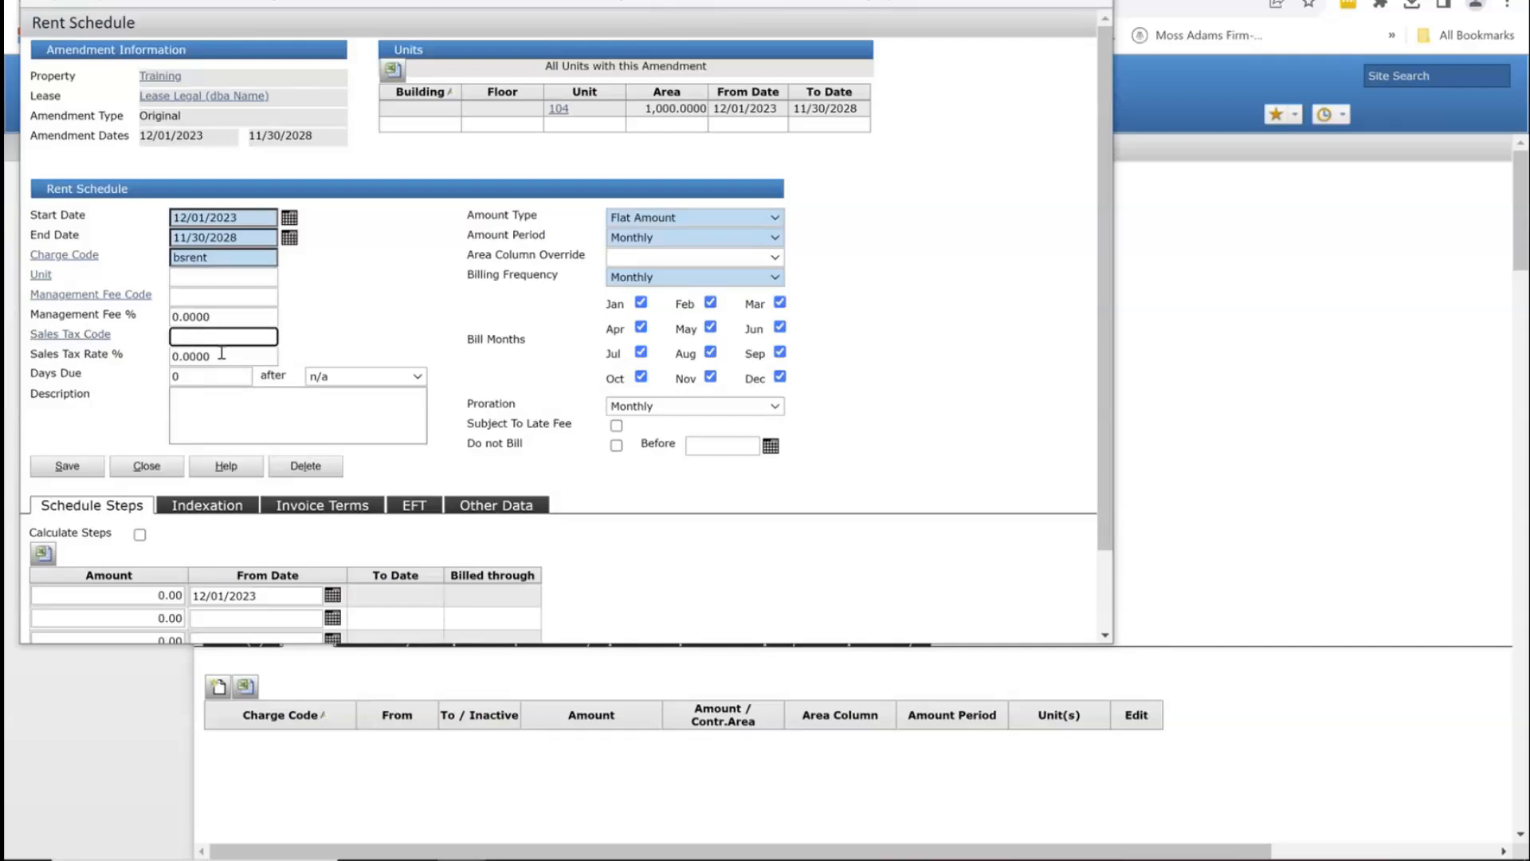
key("Tab")
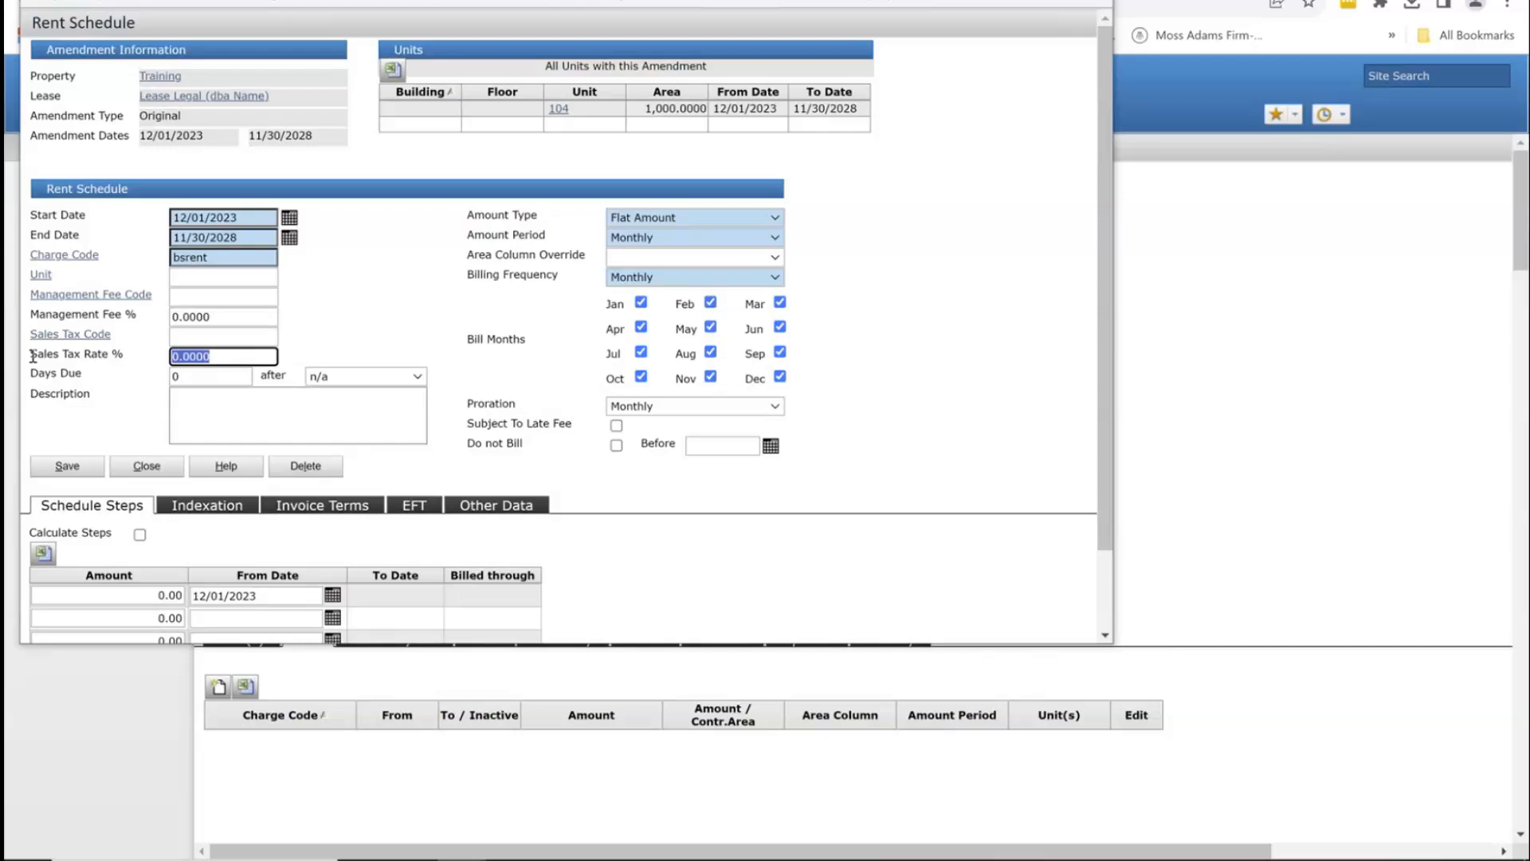
left_click(212, 377)
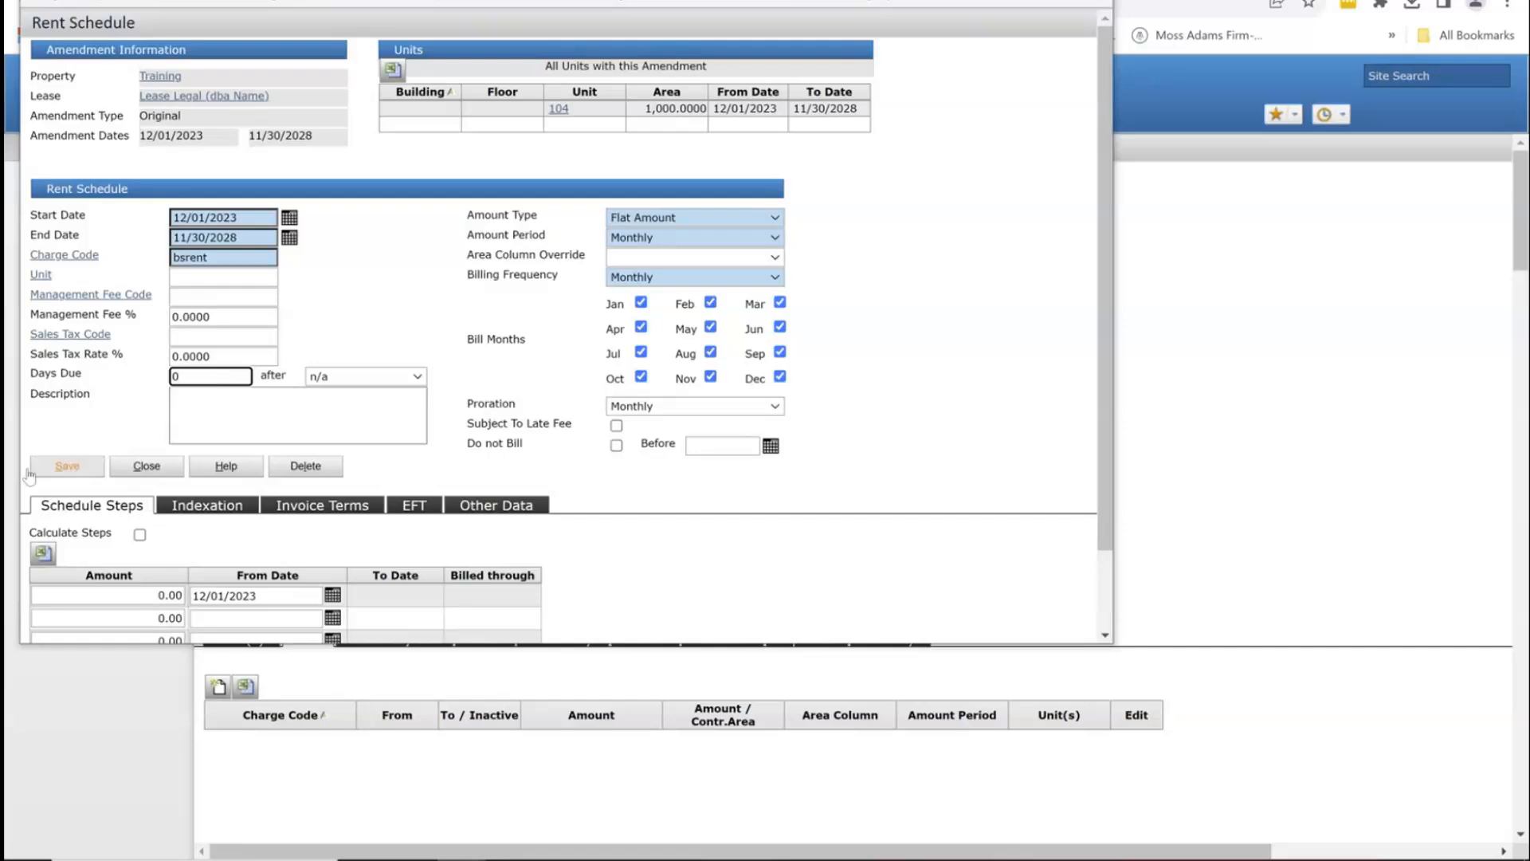
scroll(267, 525, "down", 2)
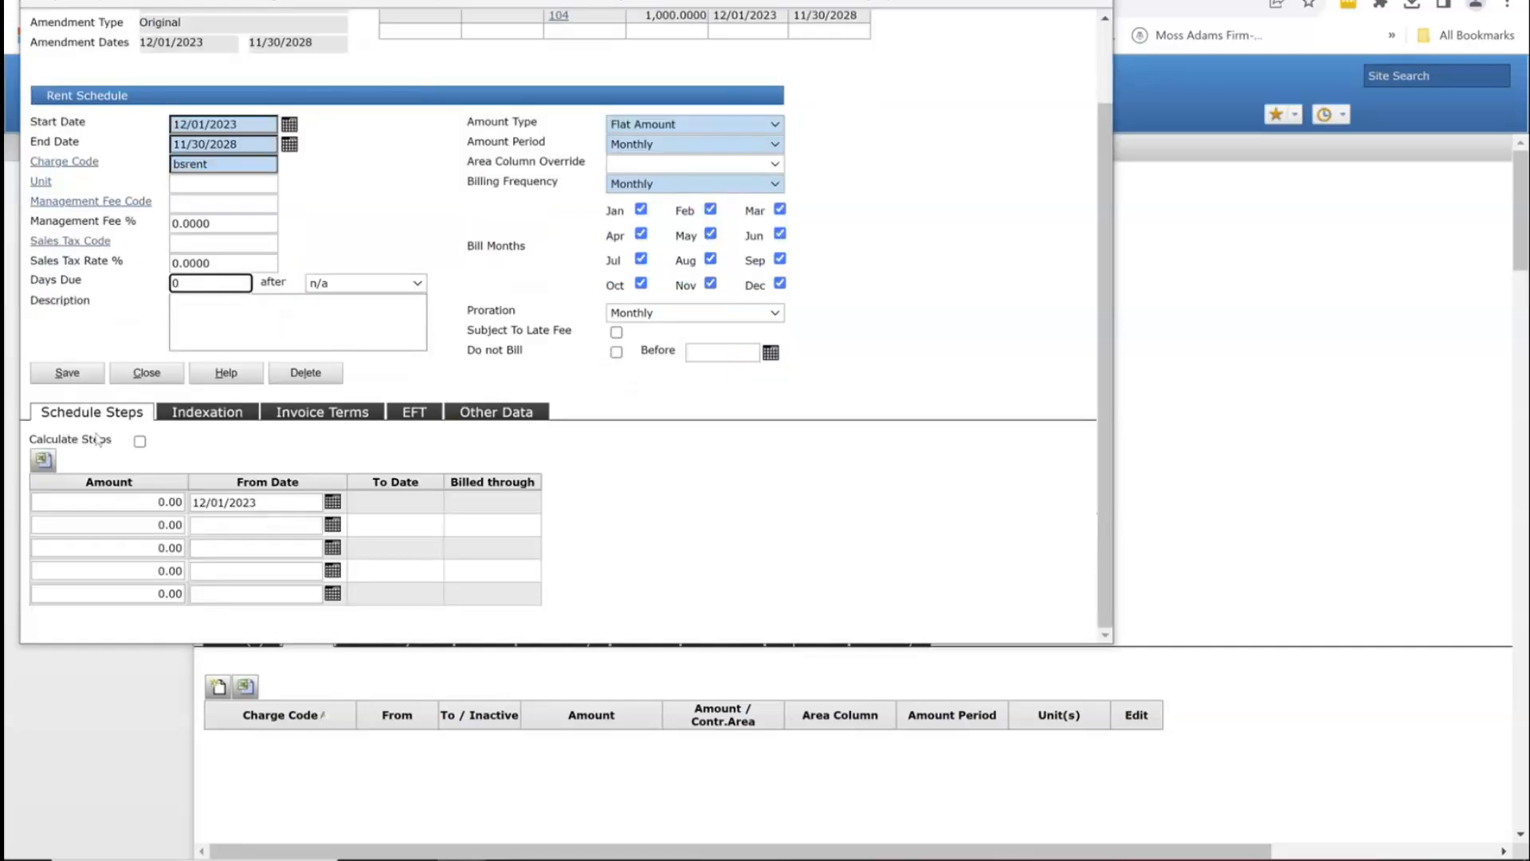
Step: Calculate rent steps from 1,000 rising 2% every 12 months from 12/01/2024, and save
left_click(139, 440)
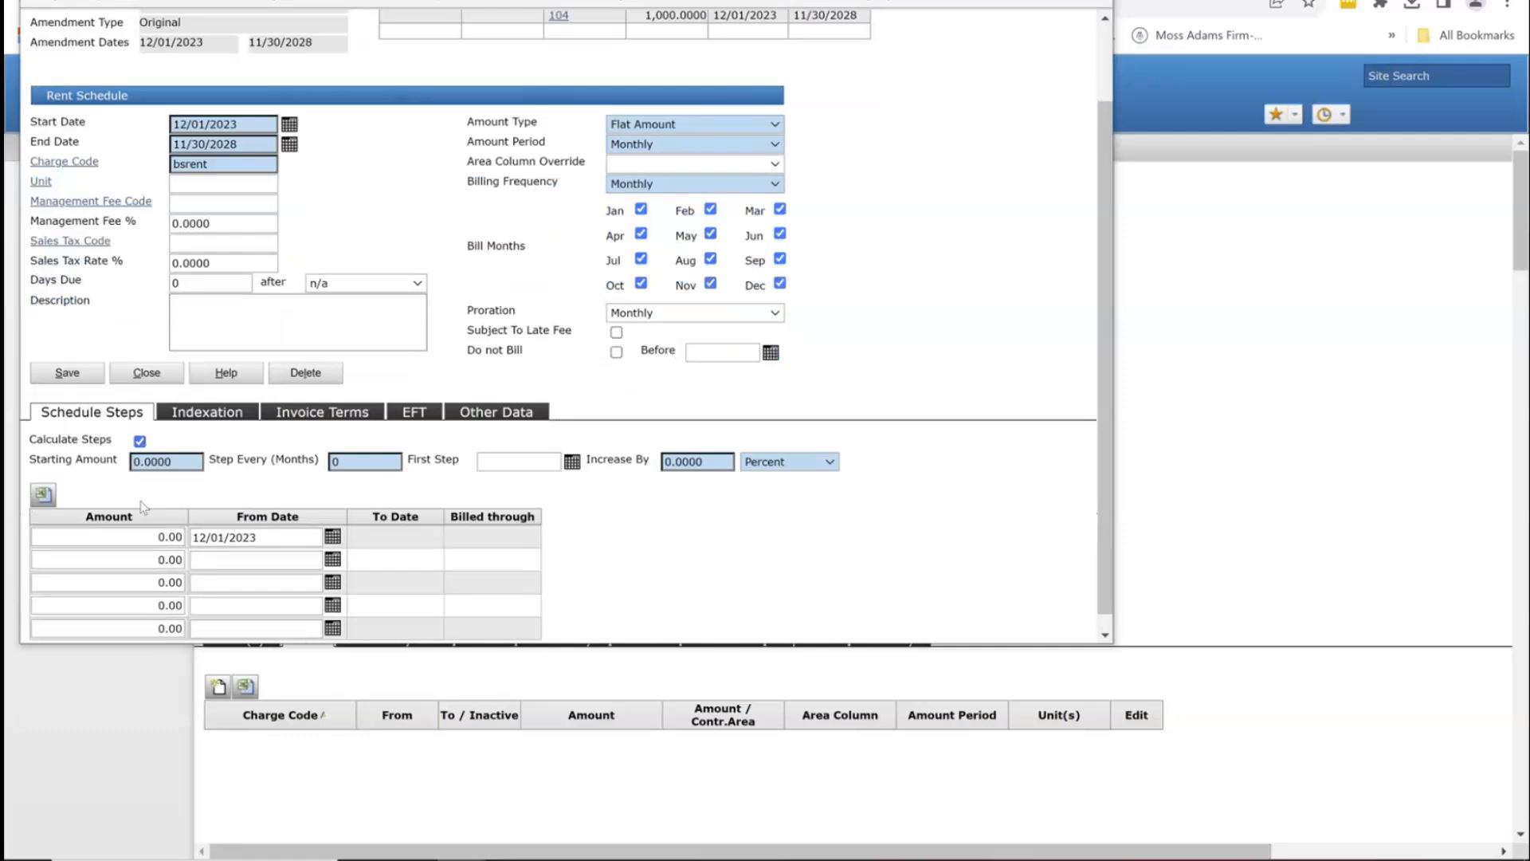
left_click(191, 463)
type("1000")
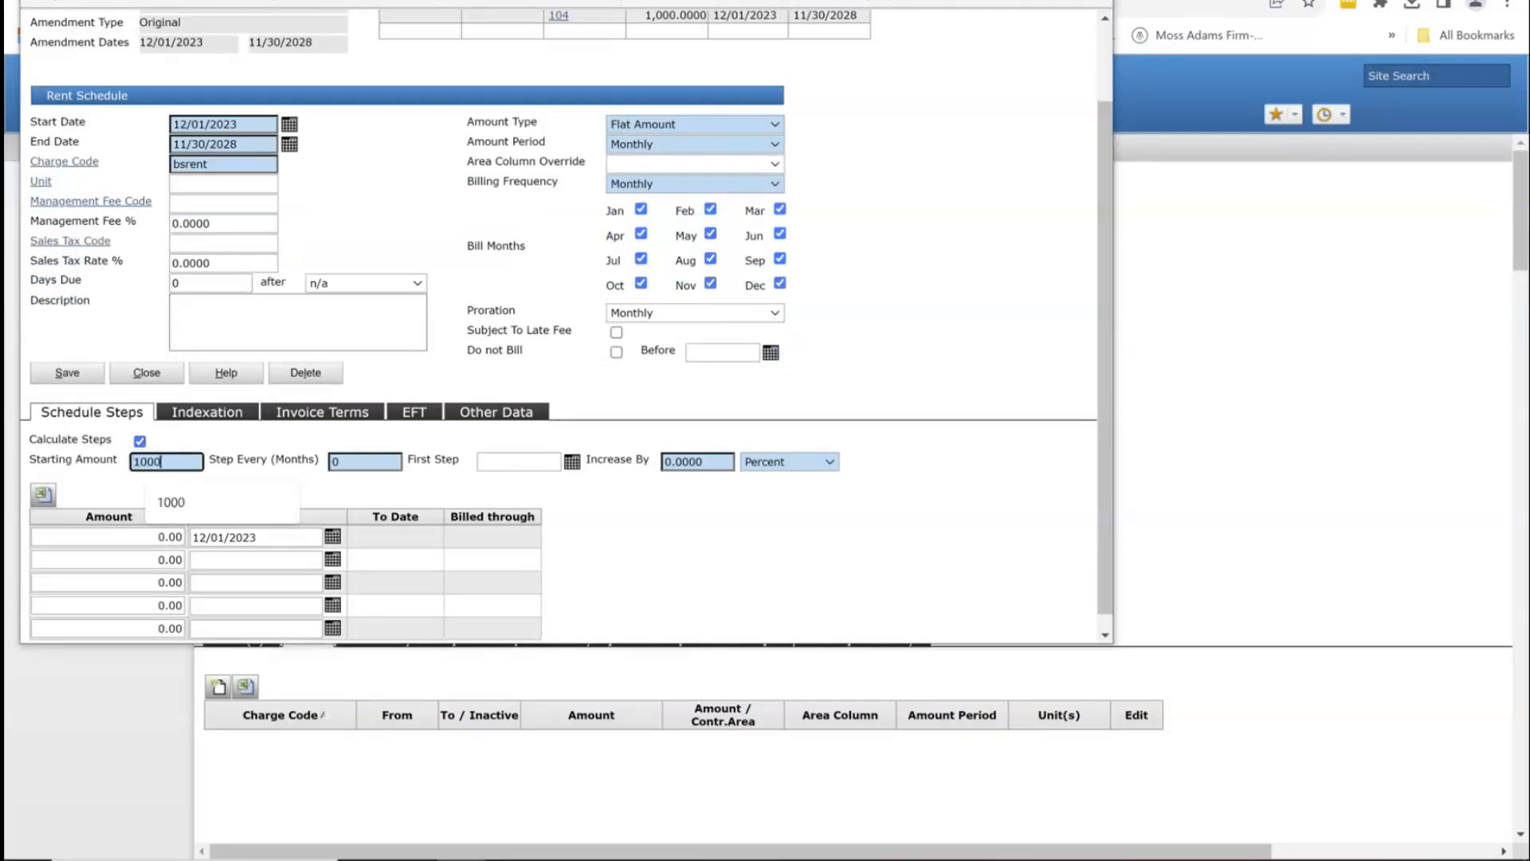
key("Tab")
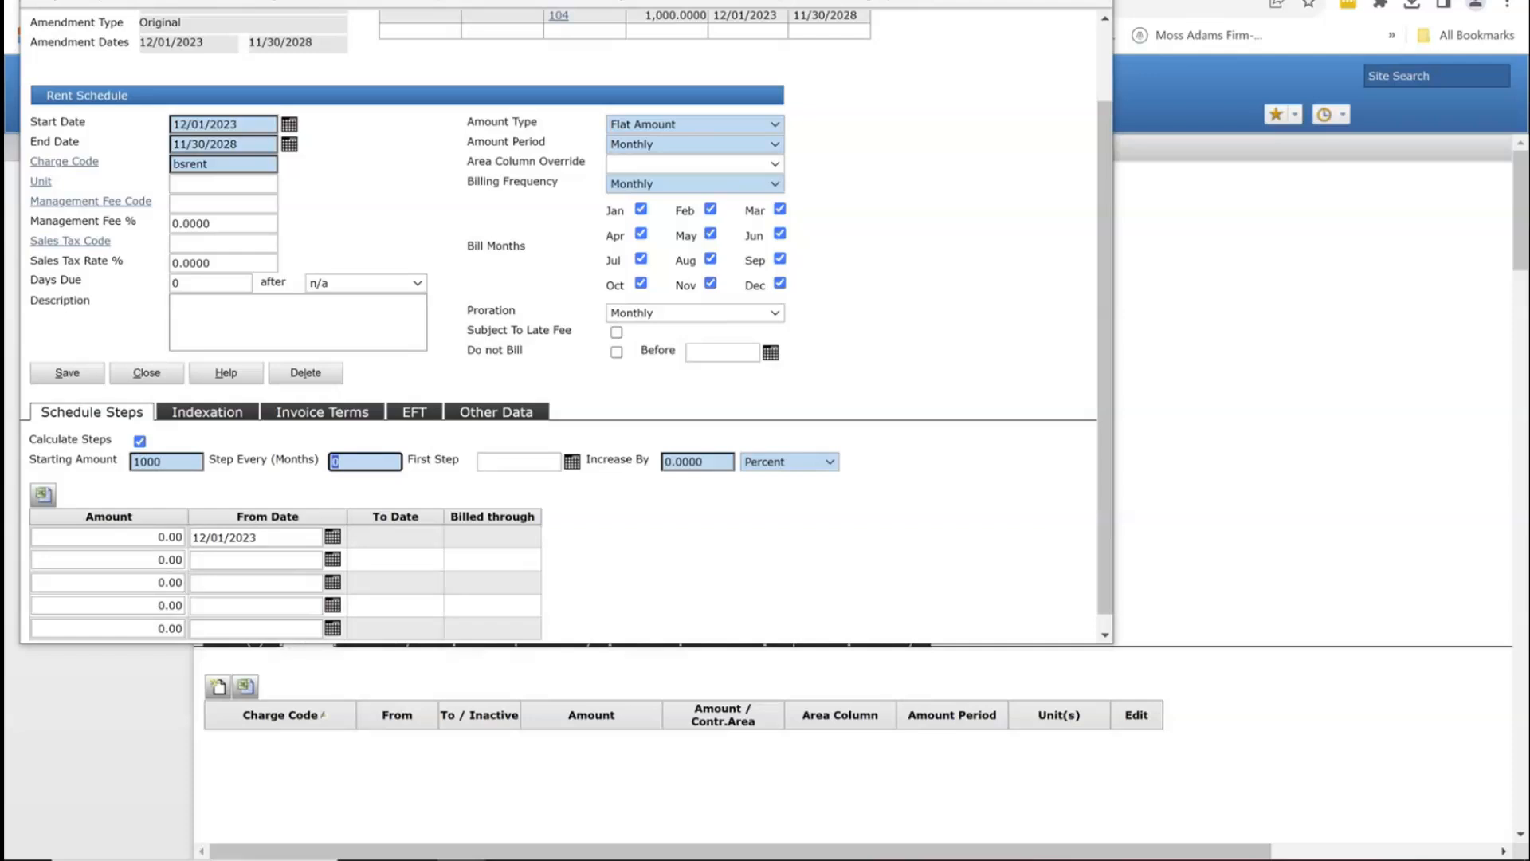
type("2/0")
type("12")
key("Tab")
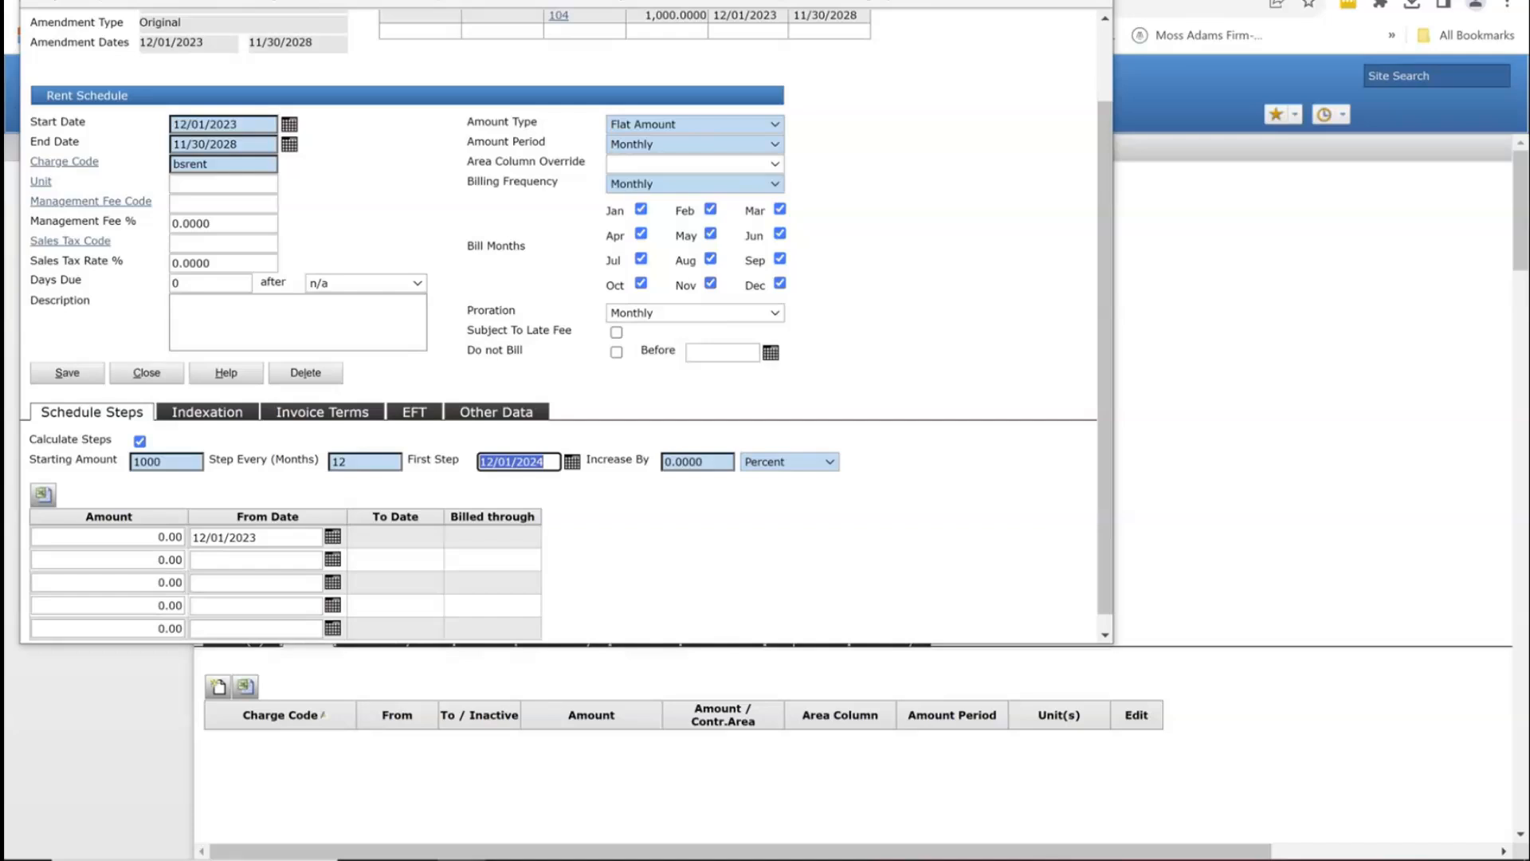
key("Tab")
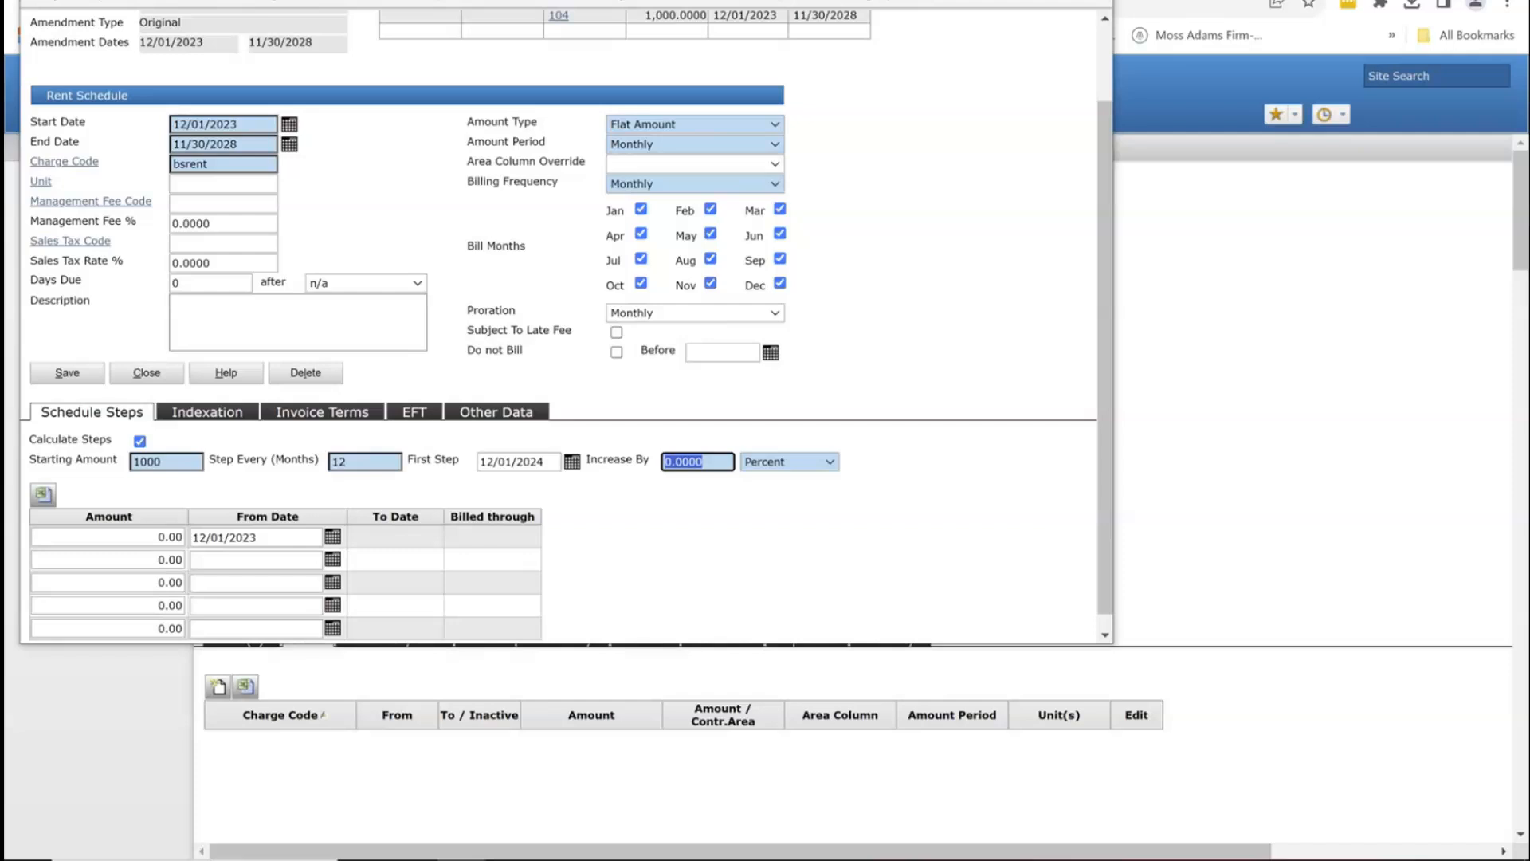
type("2")
key("Tab")
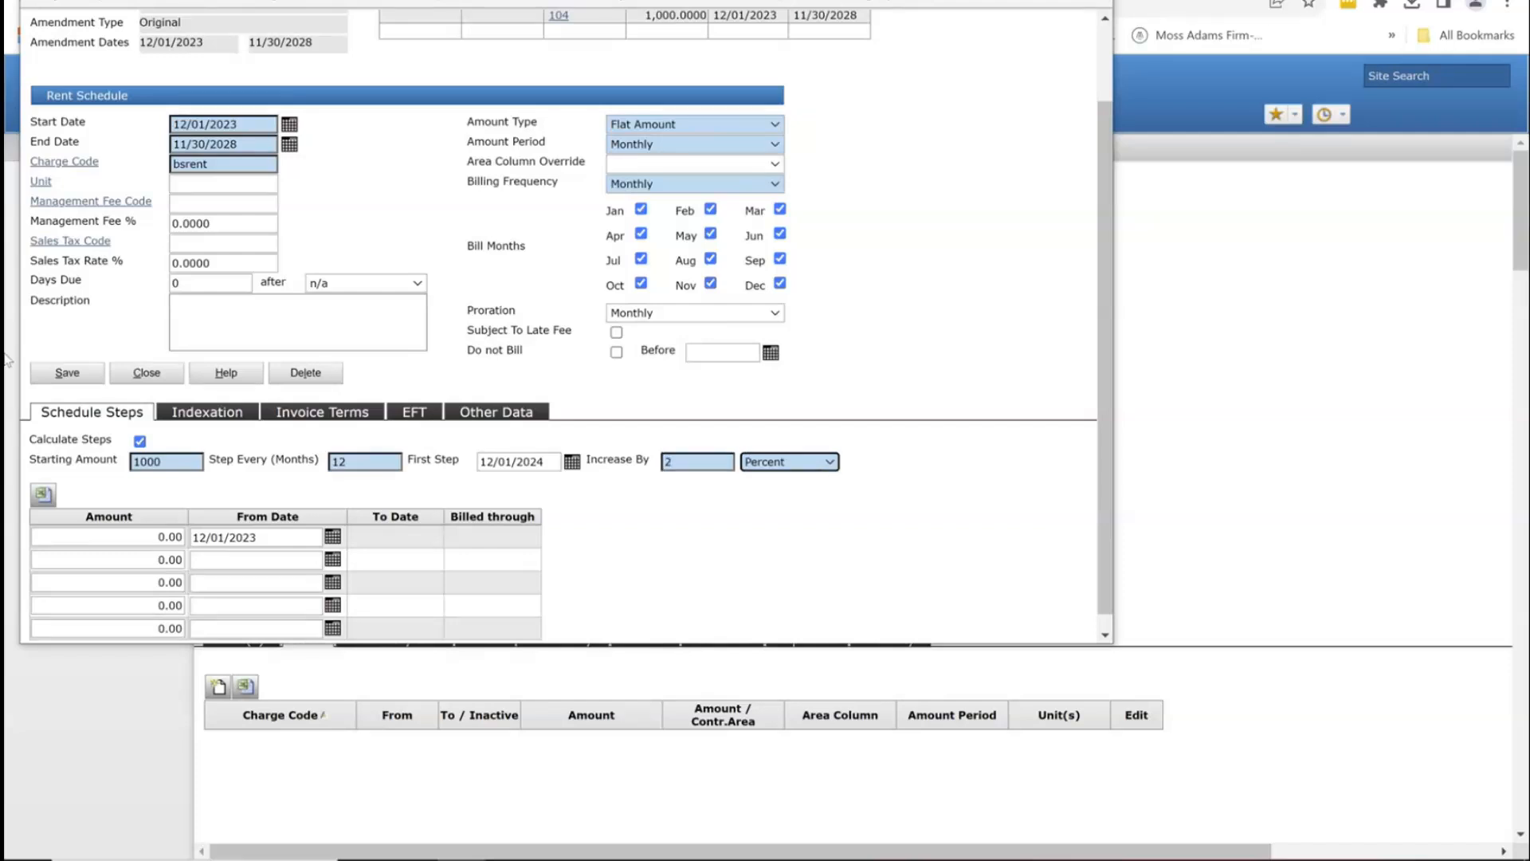
left_click(69, 375)
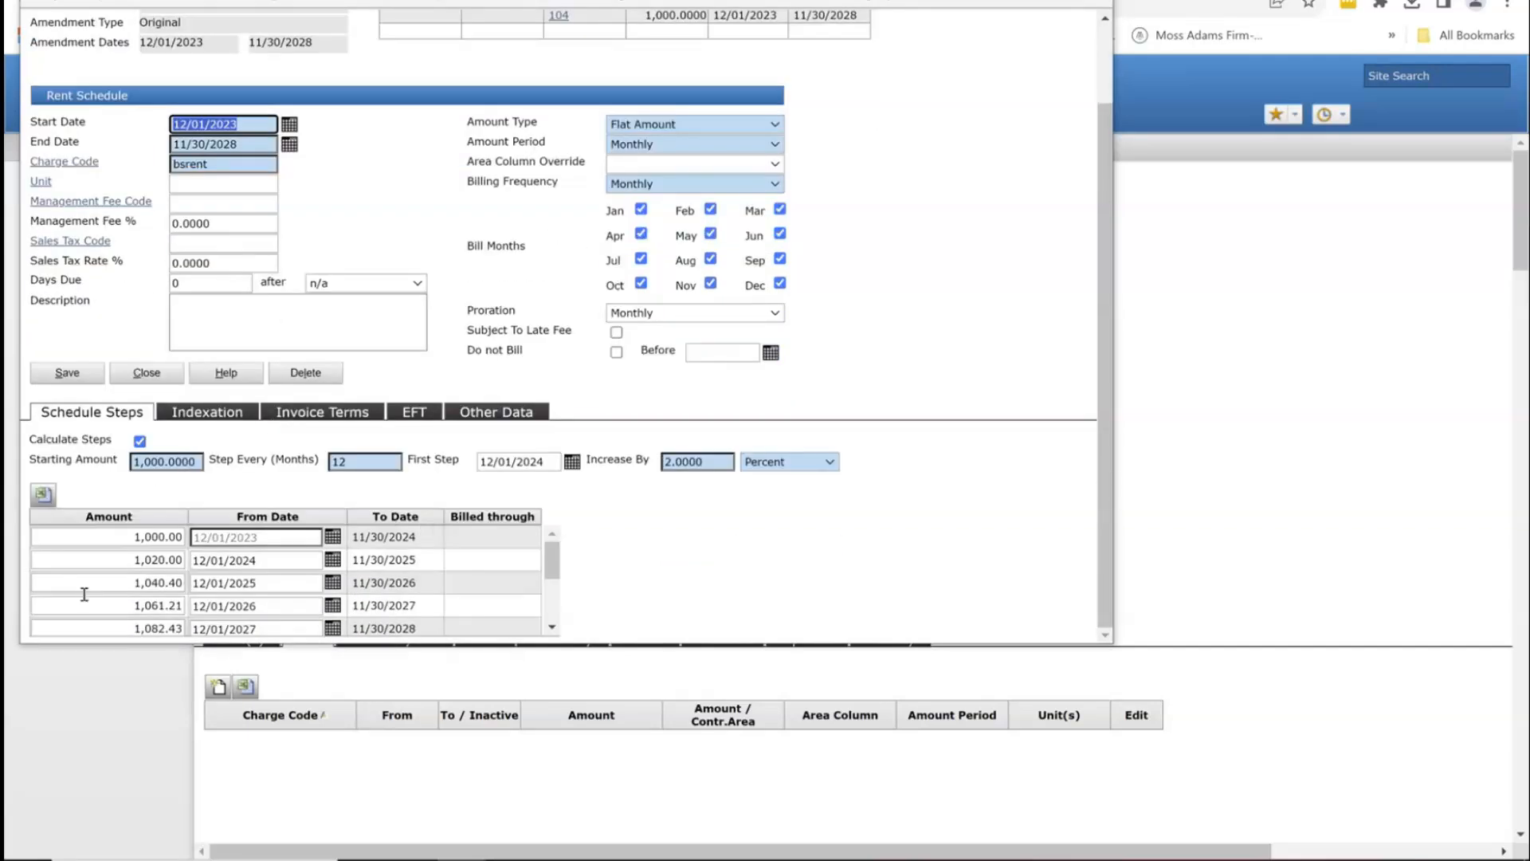
Step: Change the third and fourth years' amounts to 1,050.00 and 1,060.00 and save
left_click(116, 577)
left_click_drag(116, 577, 487, 584)
type("1,050")
key("Tab")
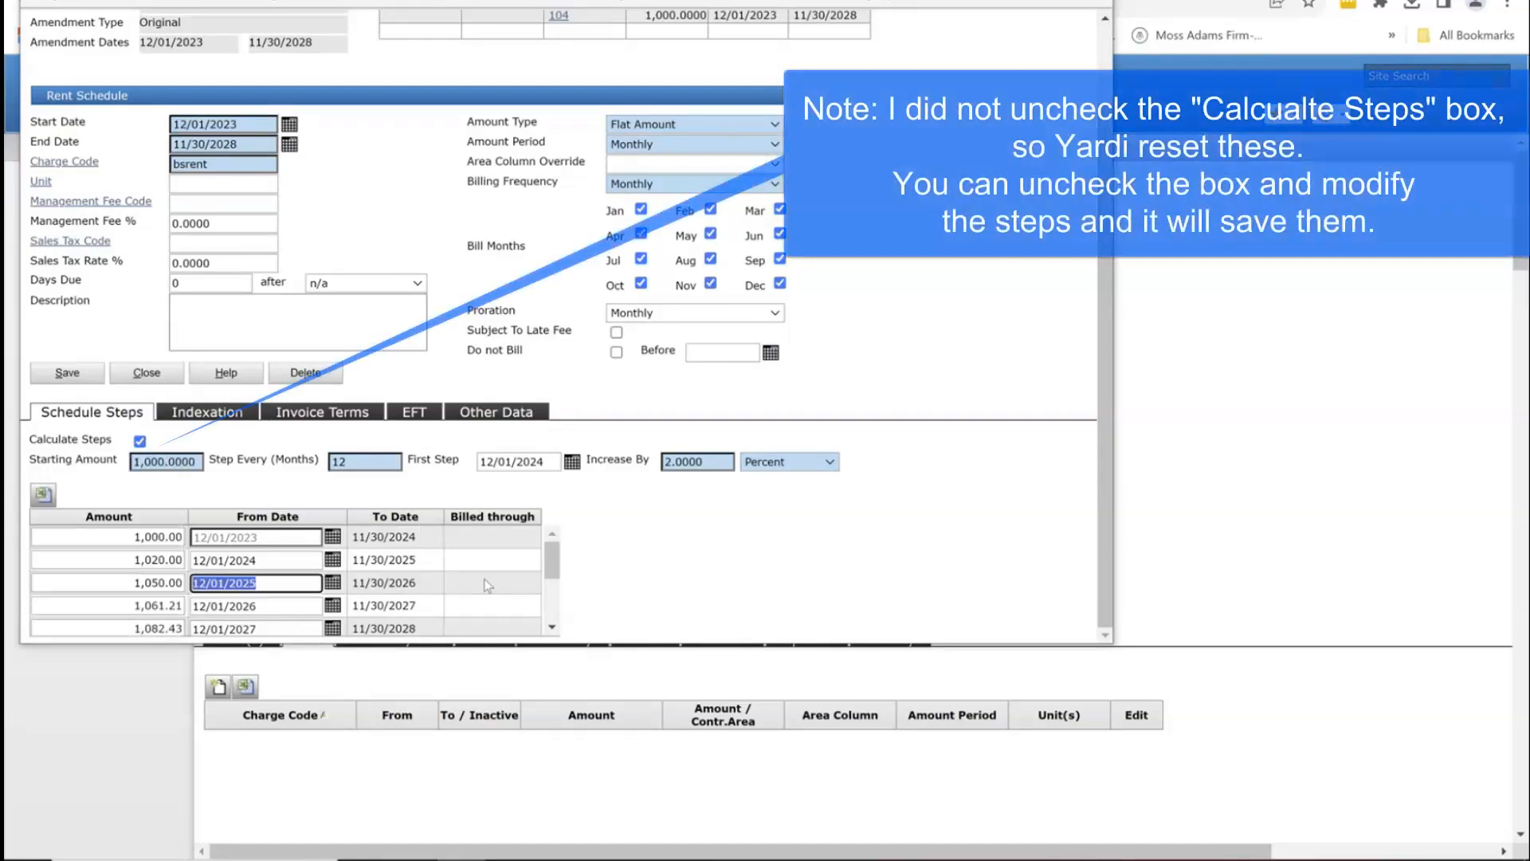
key("shift+Tab")
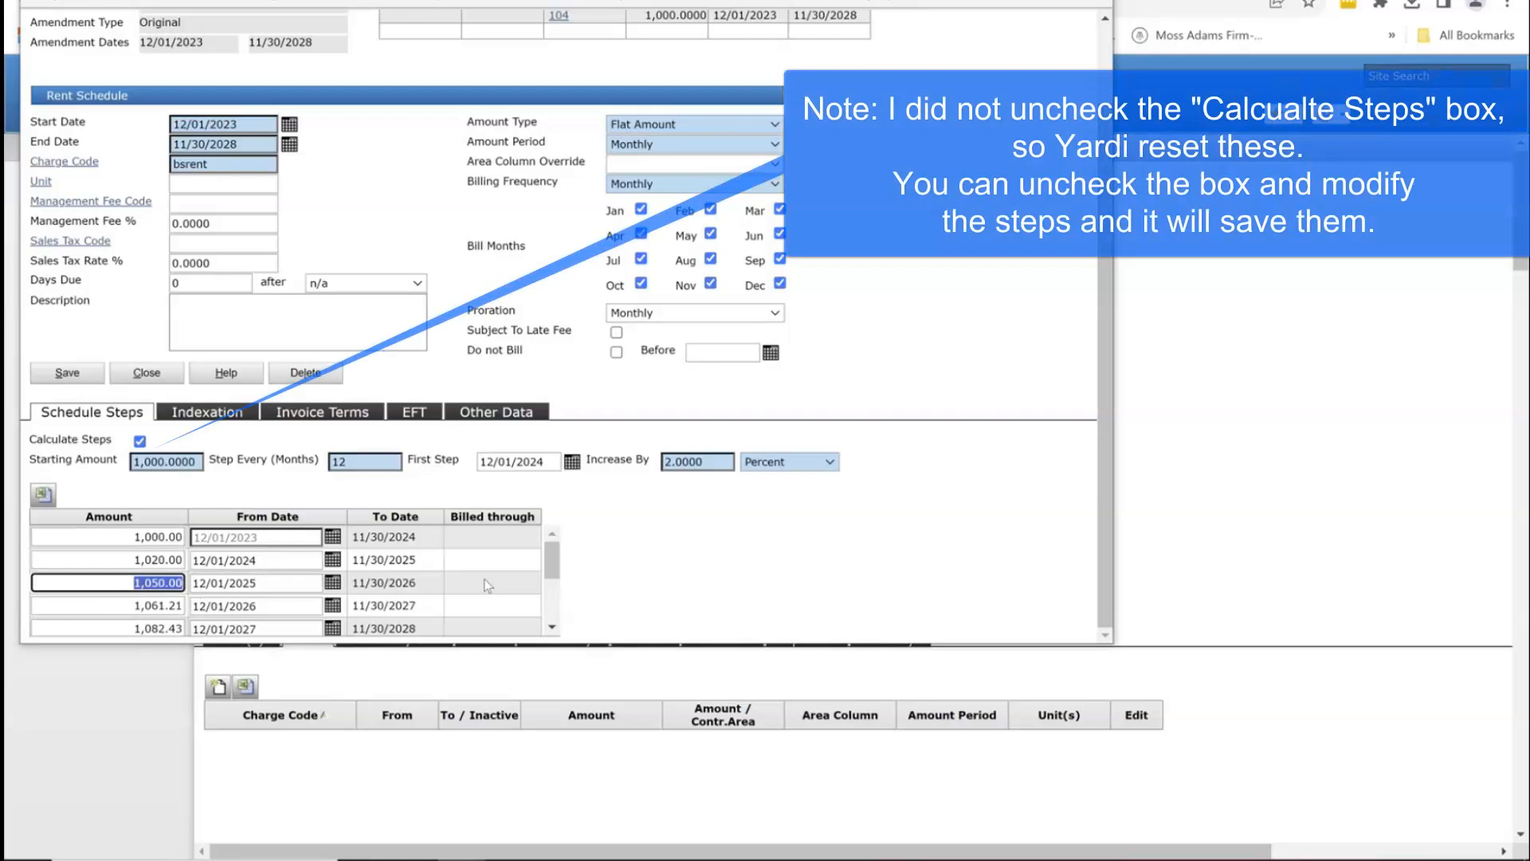
key("Down")
type("1060")
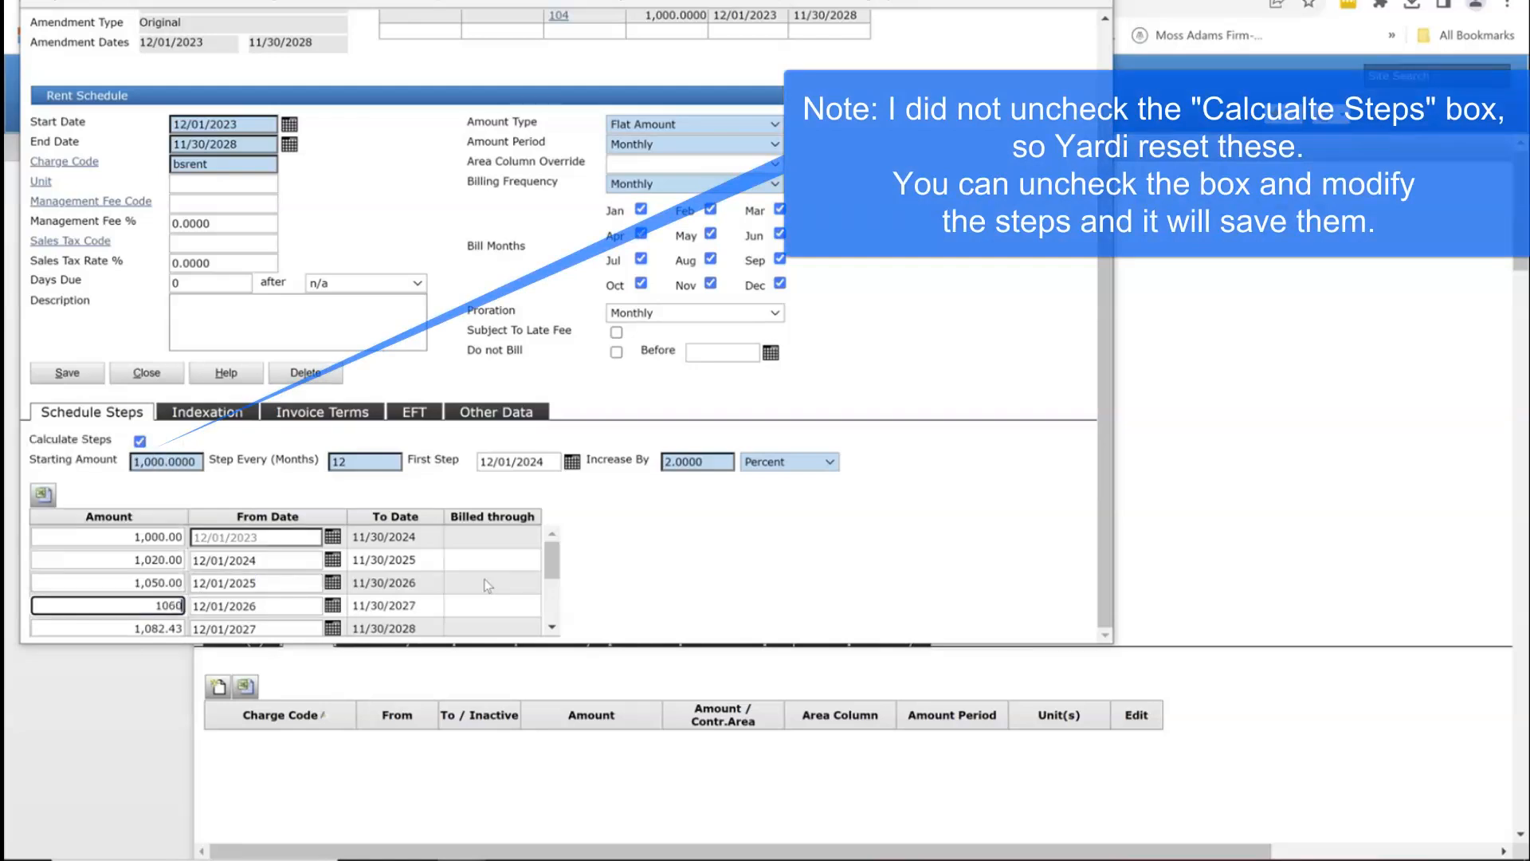
key("Tab")
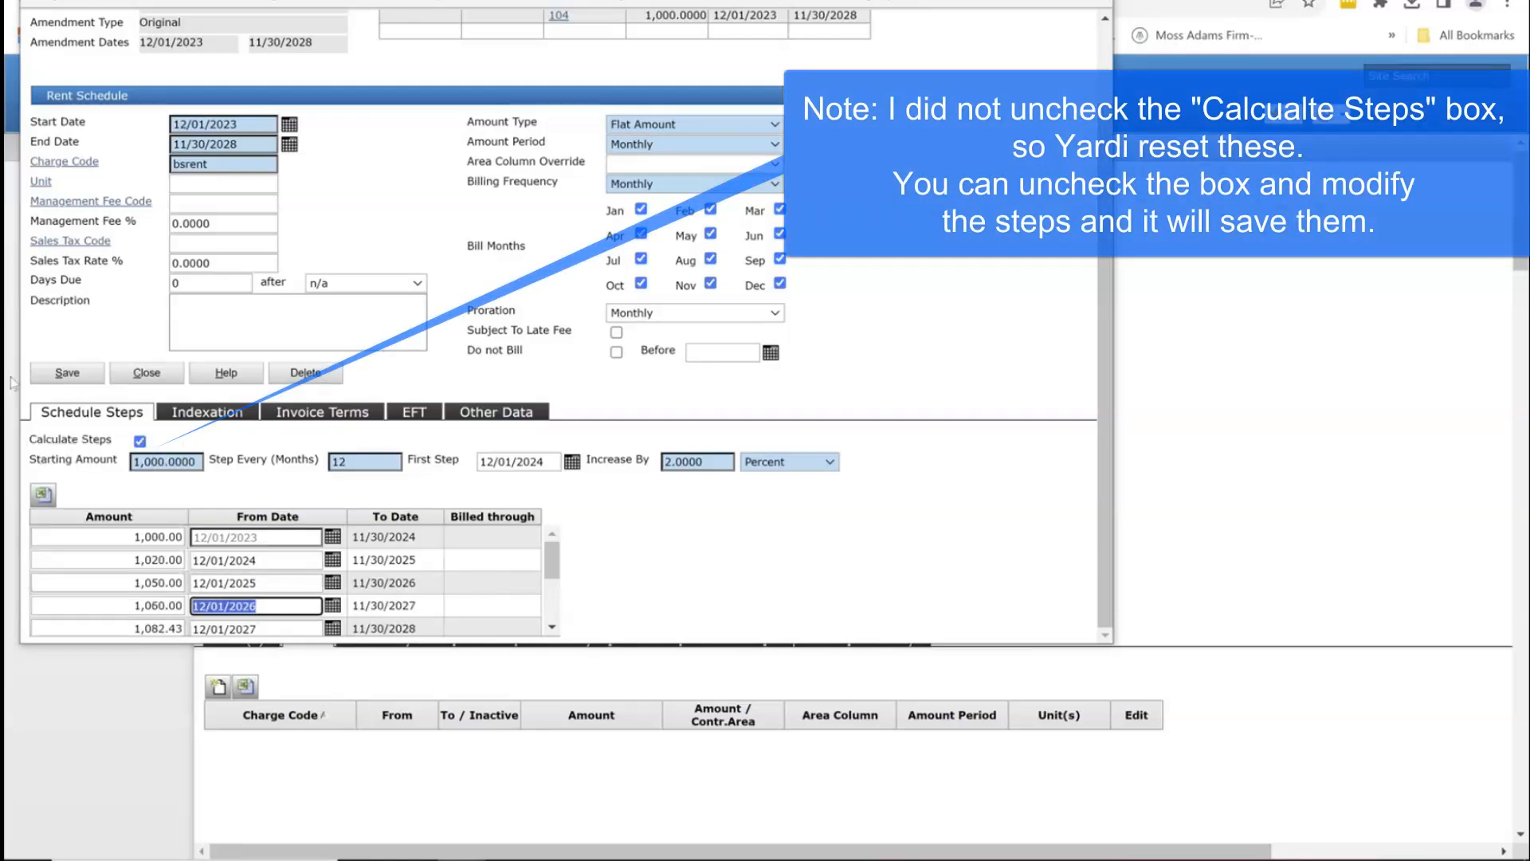
left_click(60, 377)
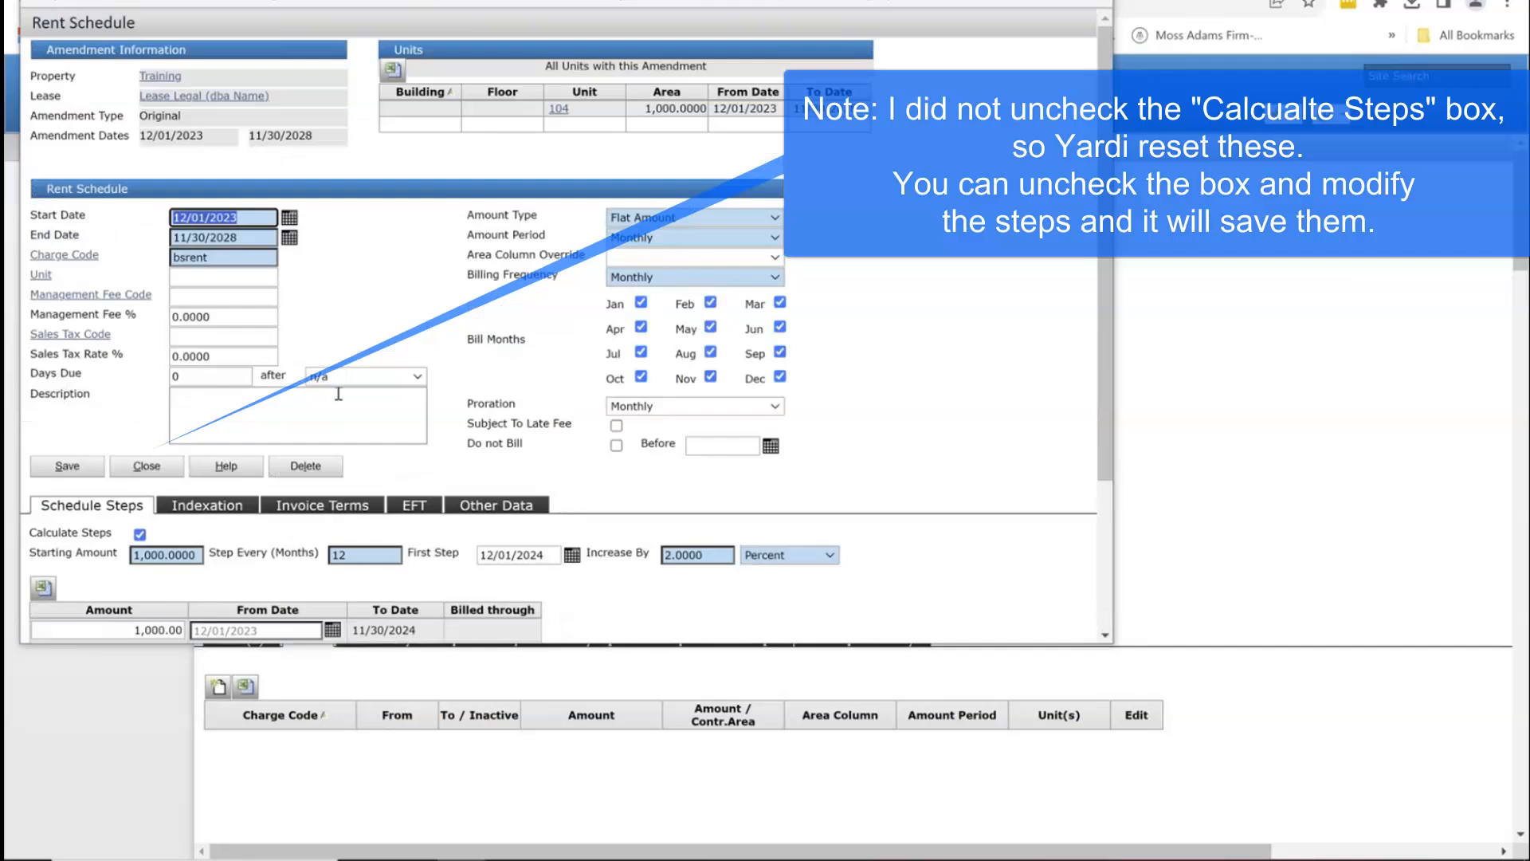
Step: Close the rent schedule and add another rent charge below the five Base Rent steps
left_click(146, 373)
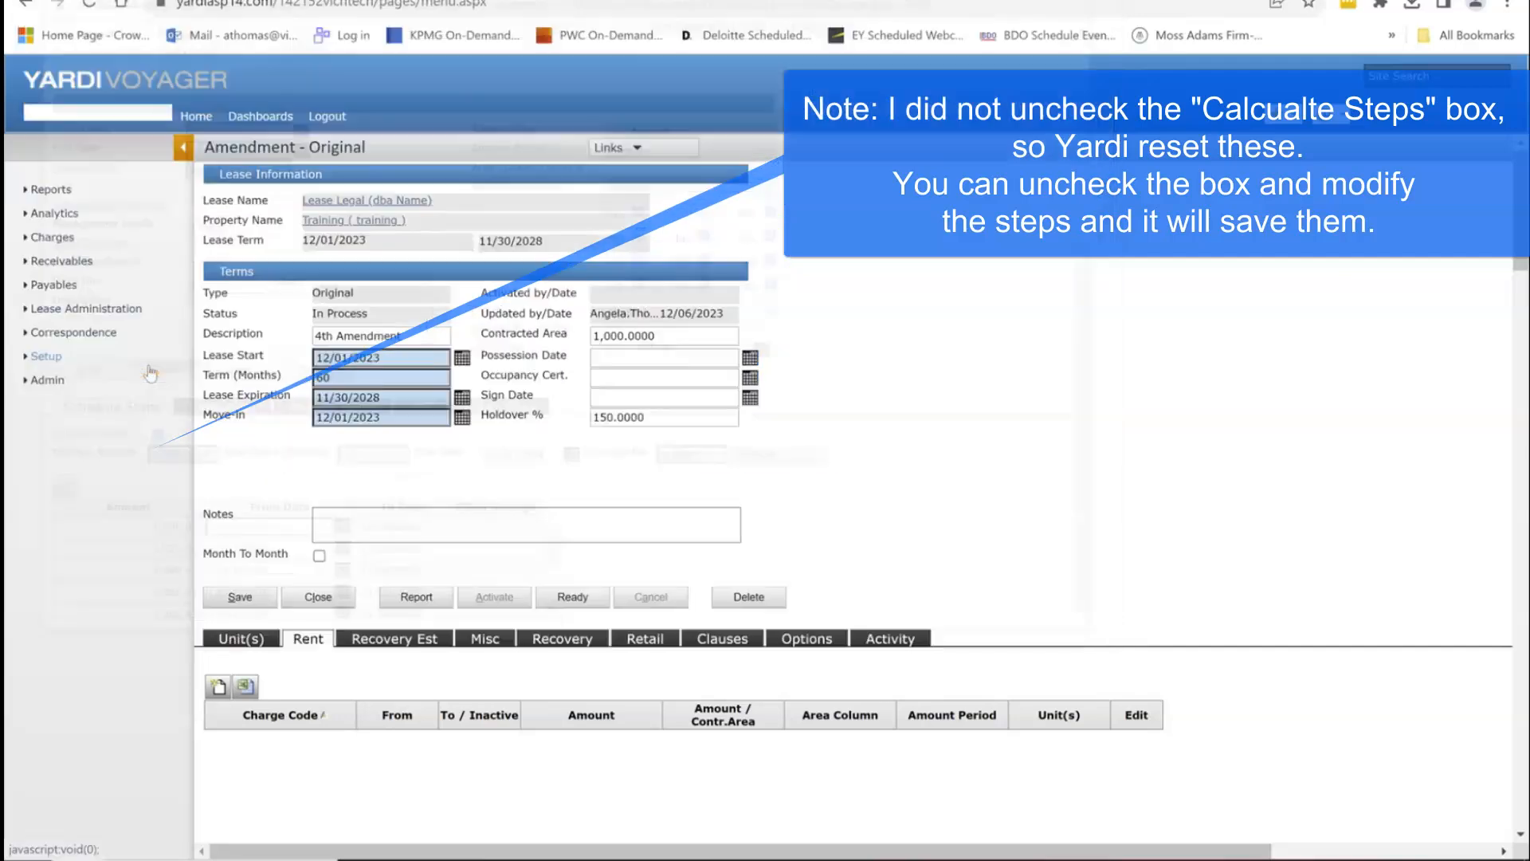
scroll(562, 639, "down", 1)
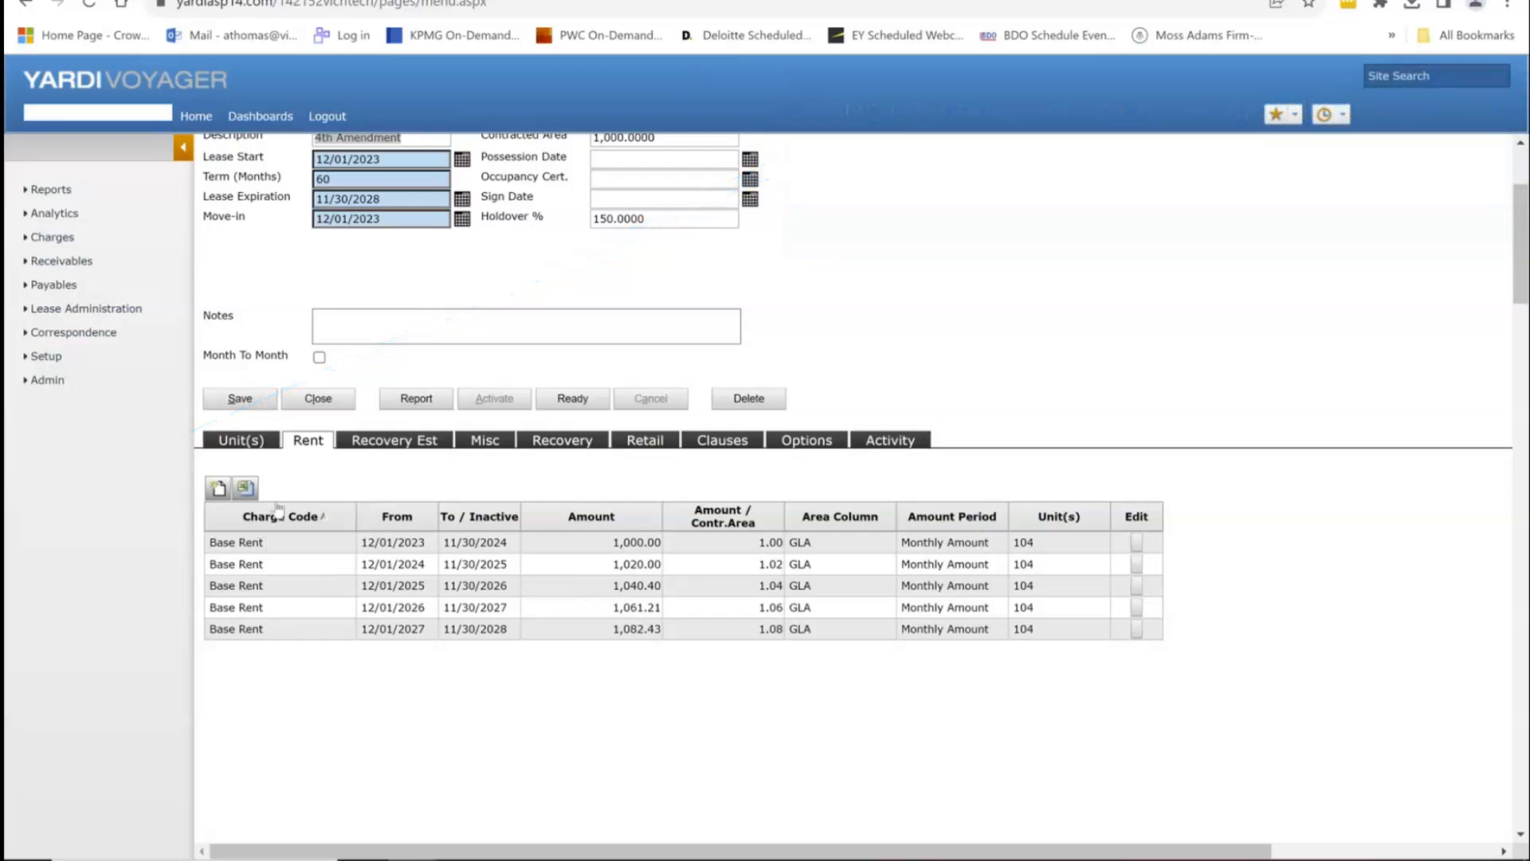
left_click(219, 488)
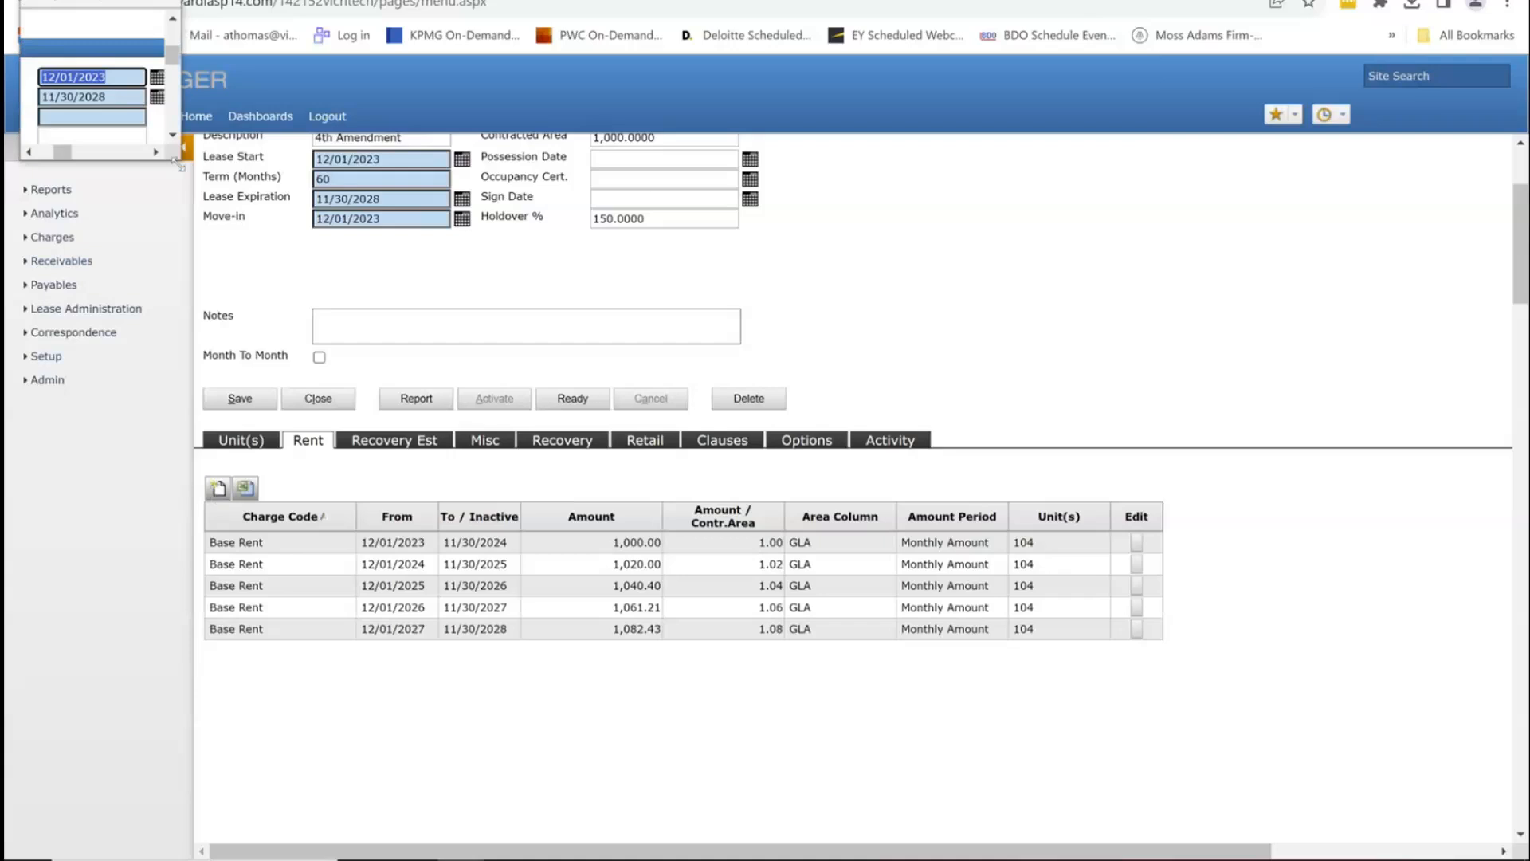
Step: Set the new rent schedule's charge code to frrent
left_click_drag(180, 161, 1223, 790)
left_click(243, 259)
type("fre")
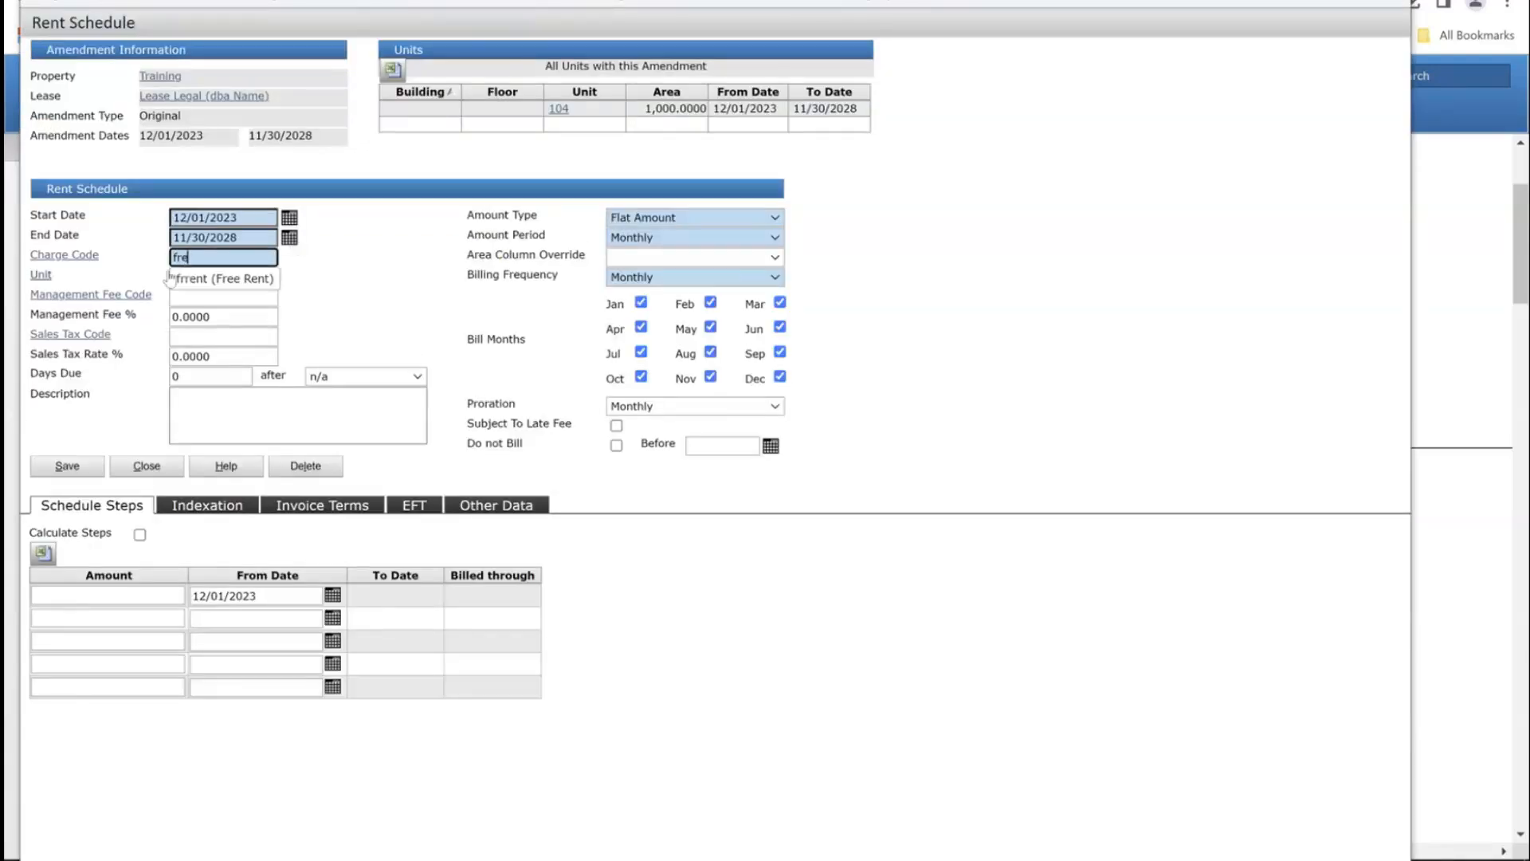
left_click(195, 279)
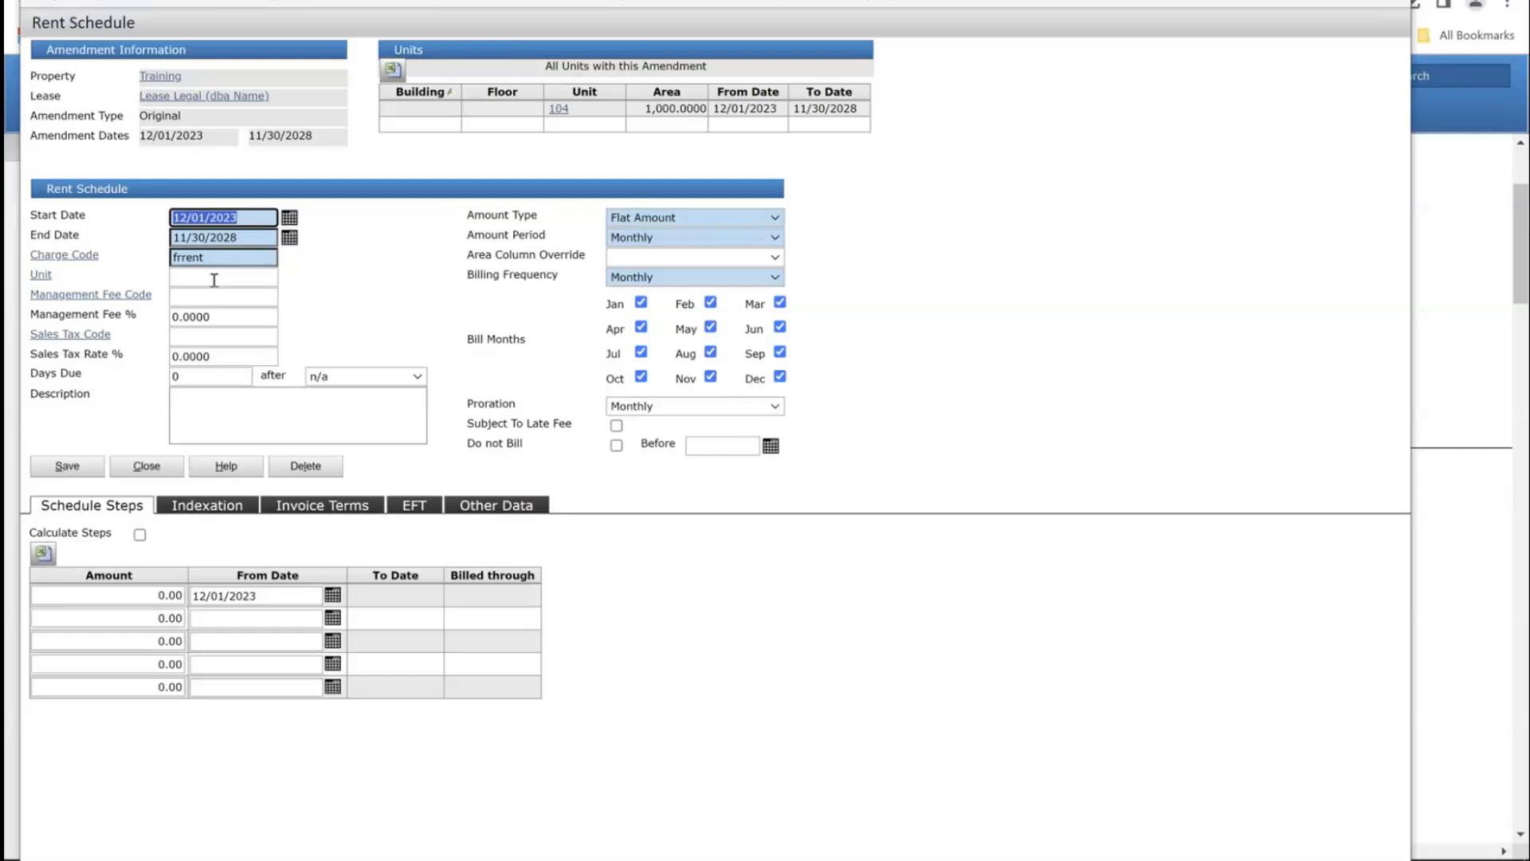
Step: Enter a -1,000.00 first step followed by a second step from 03/01/2024
left_click(127, 596)
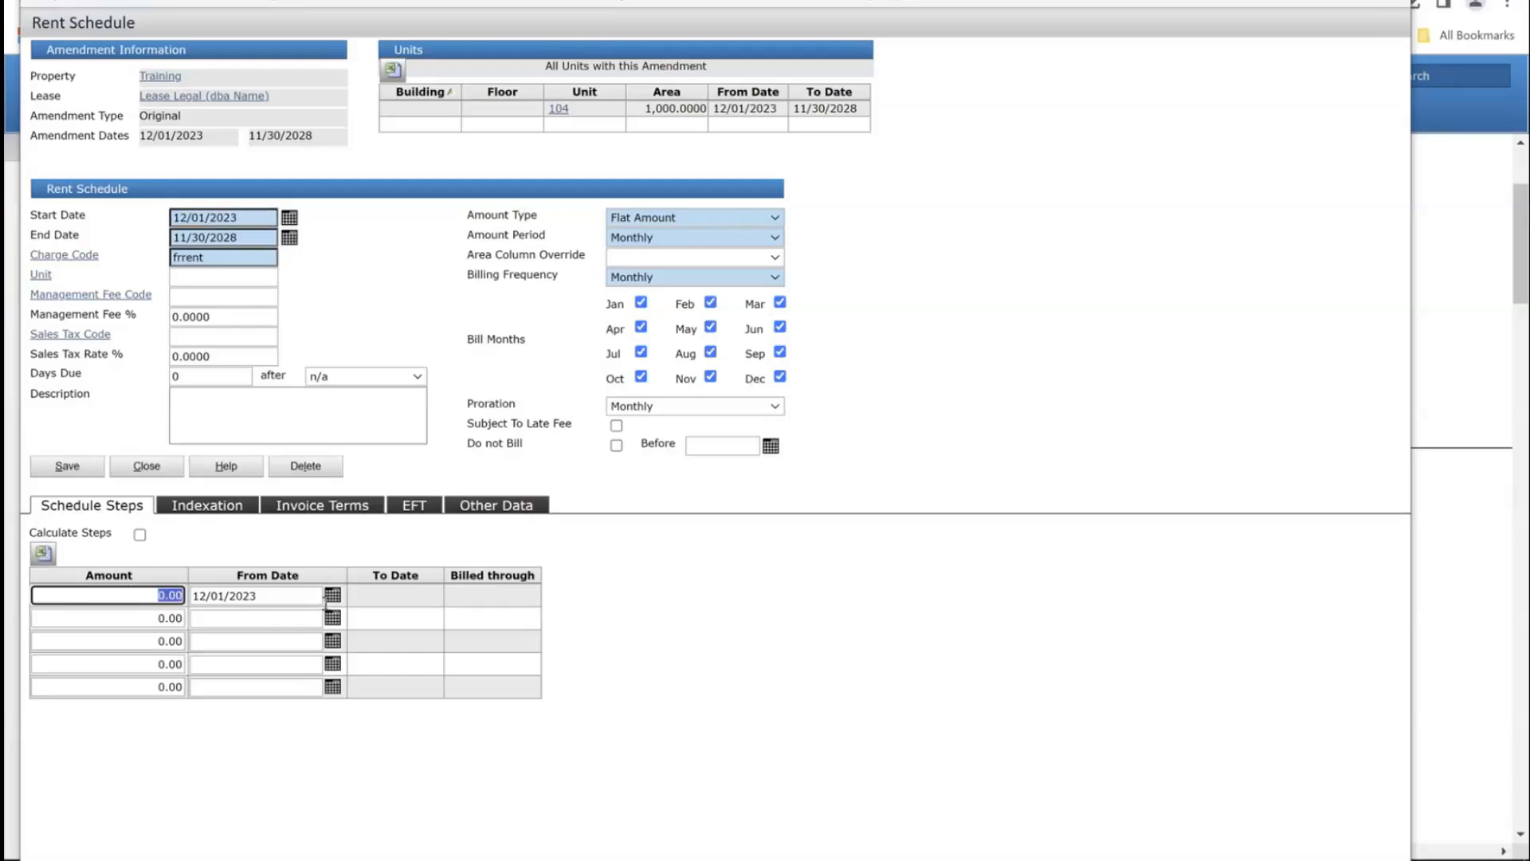
type("-1,")
type("00")
type("0")
key("Tab")
key("Tab")
key("Tab")
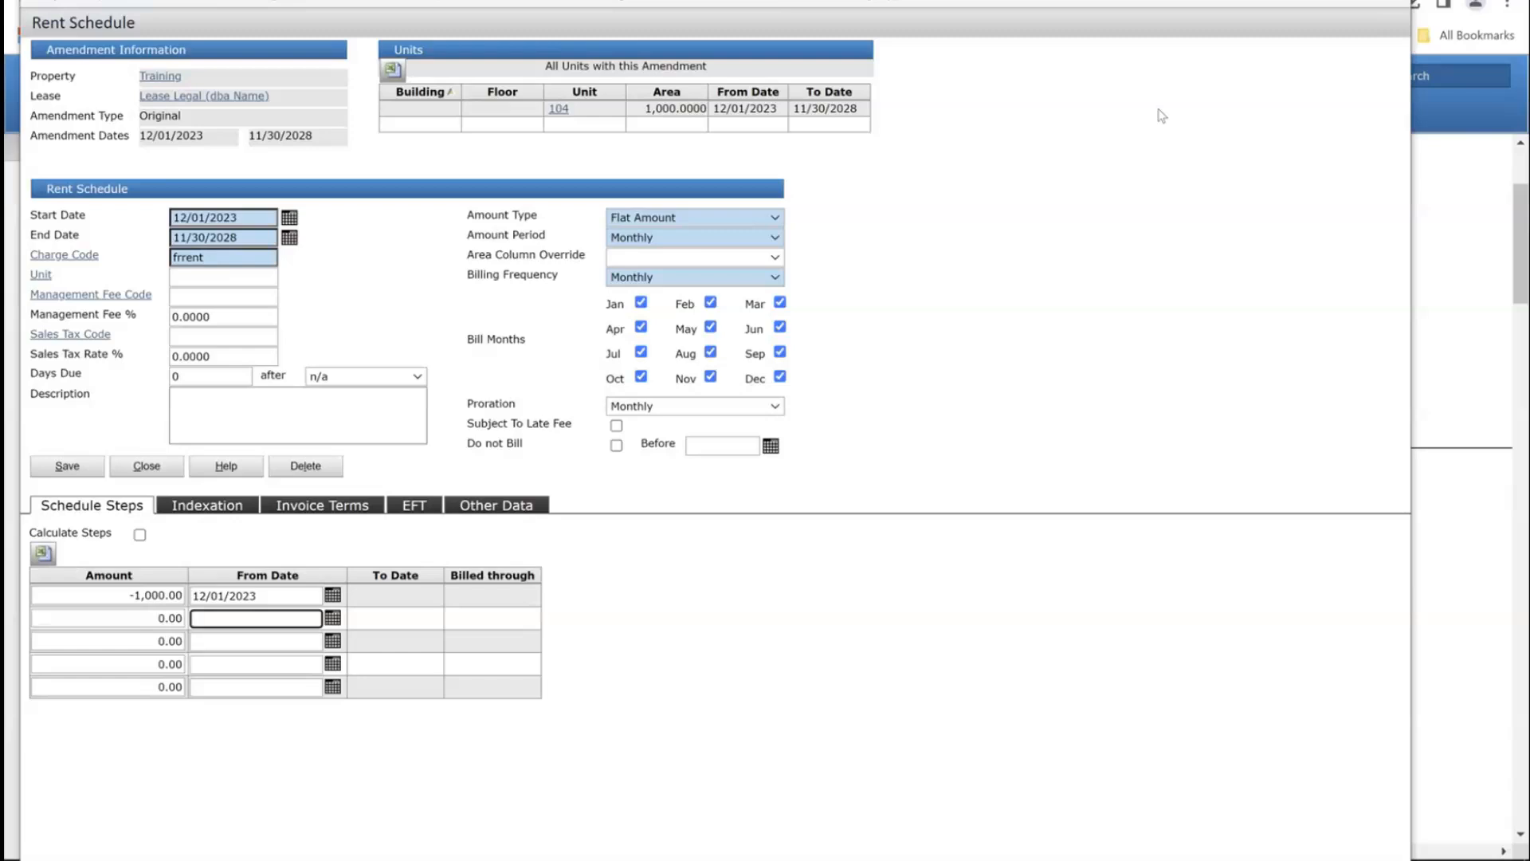
type("03")
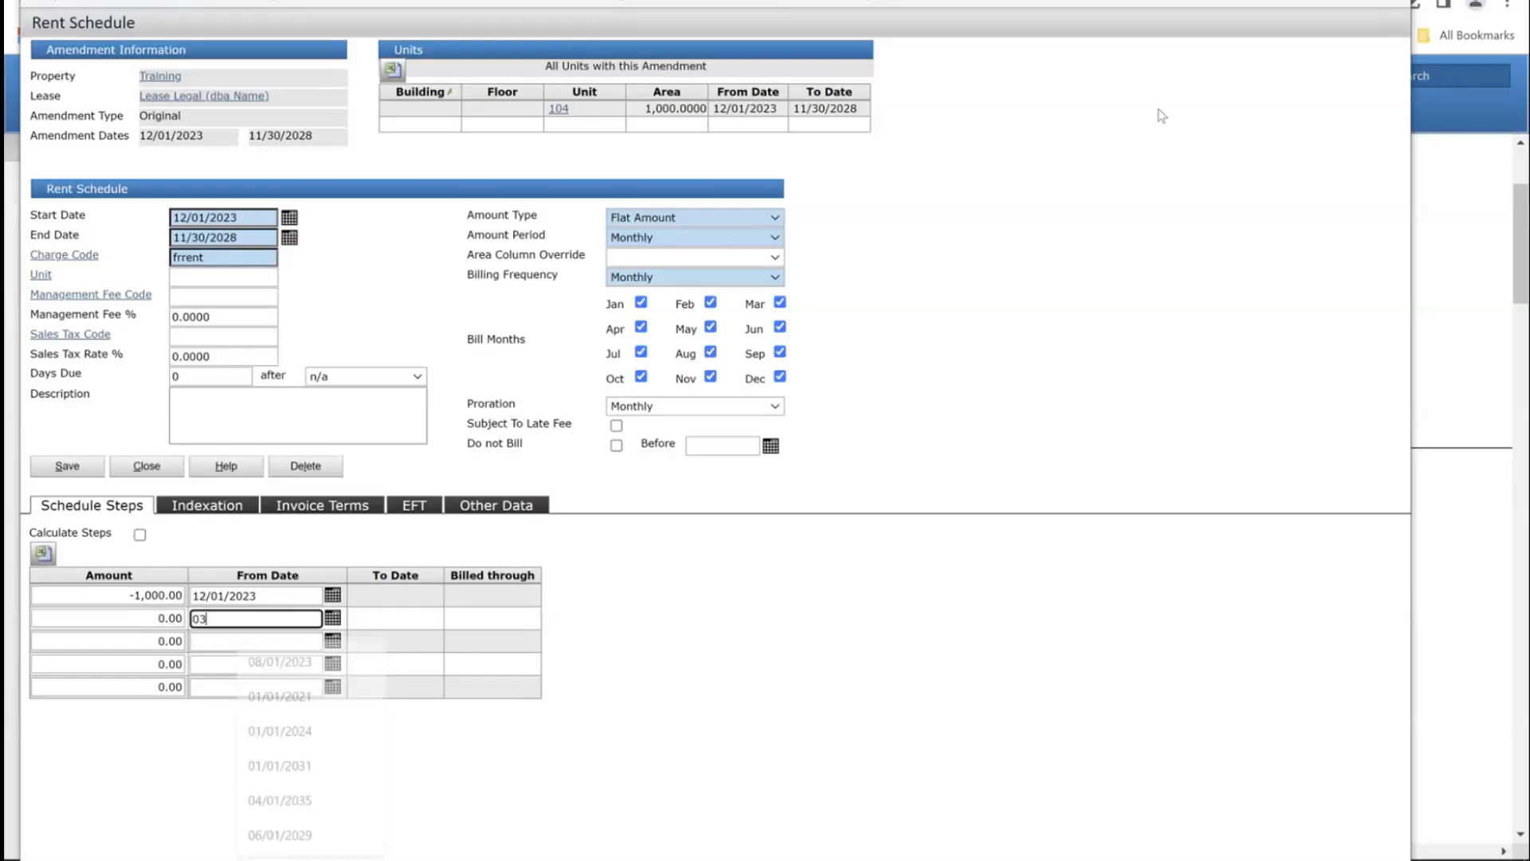
type("/01/2024")
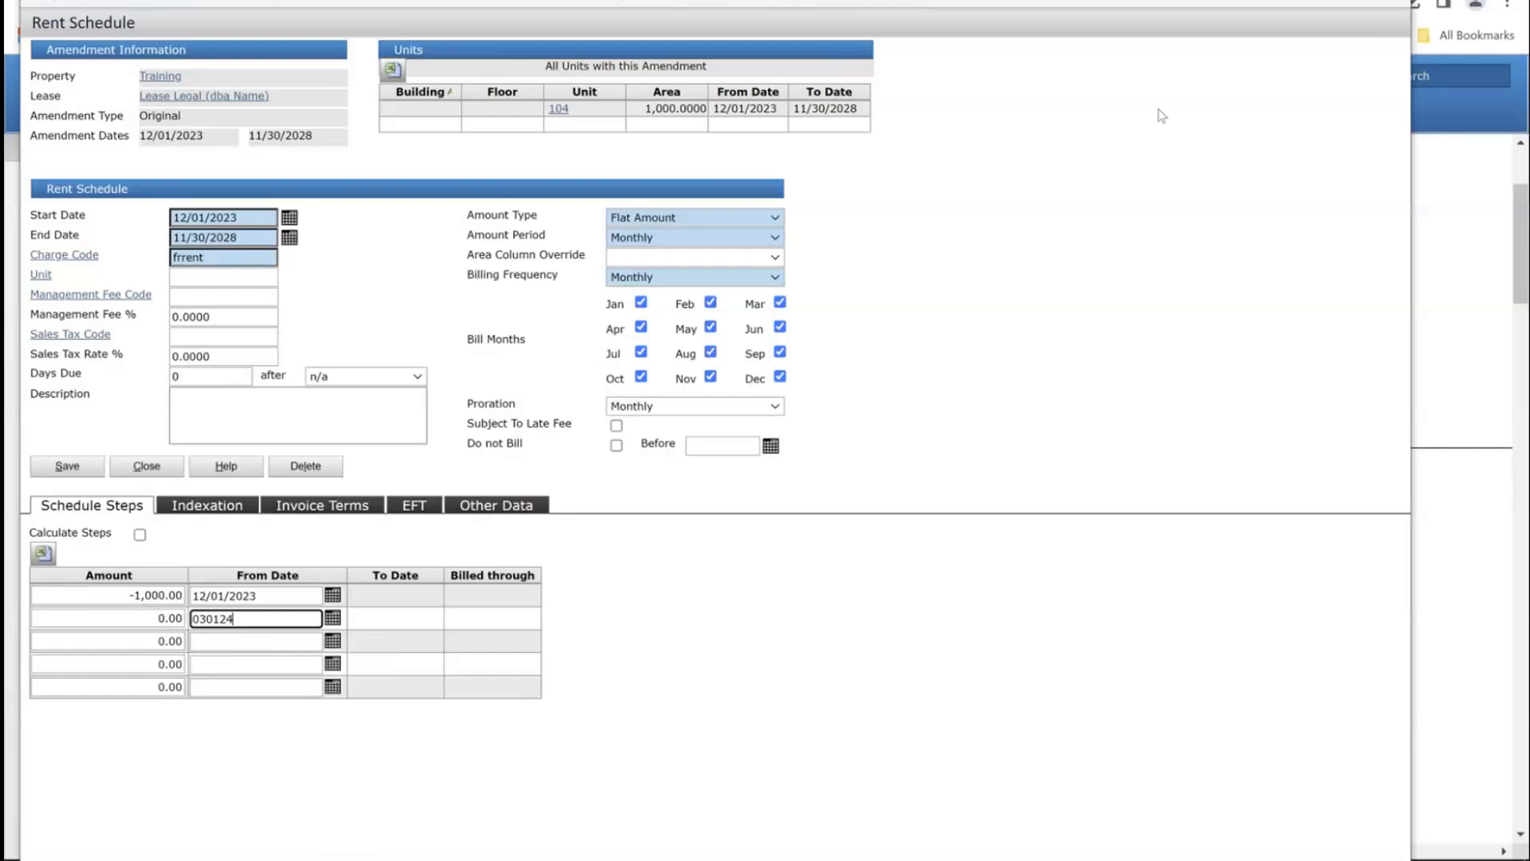
key("Tab")
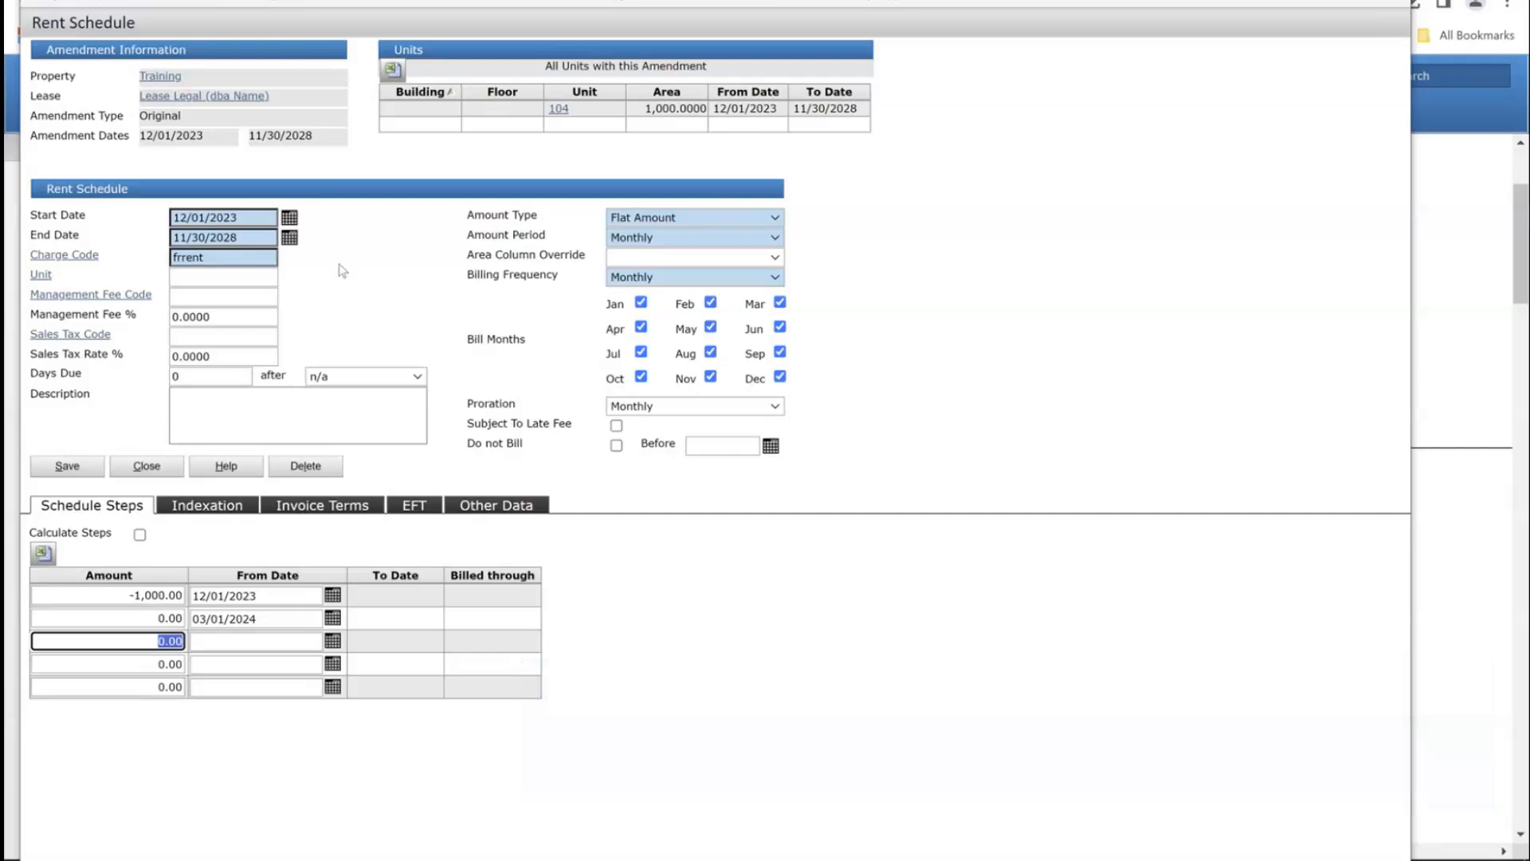
Step: End the frrent schedule on 02/28/2024, remove the second step's date, save and close
left_click(255, 217)
key("Tab")
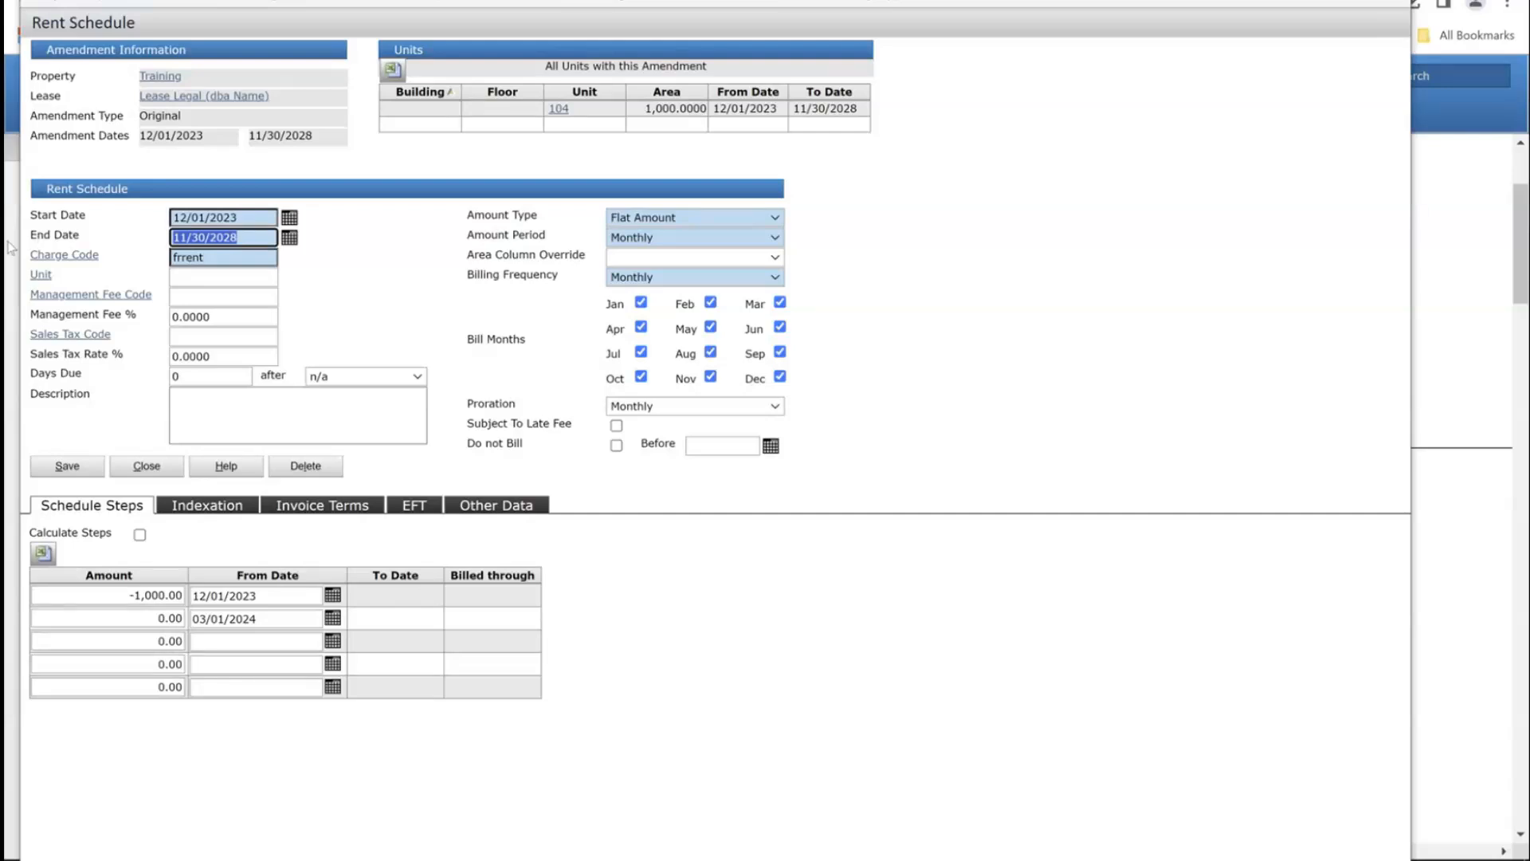
type("02")
type("/28/2024")
key("Tab")
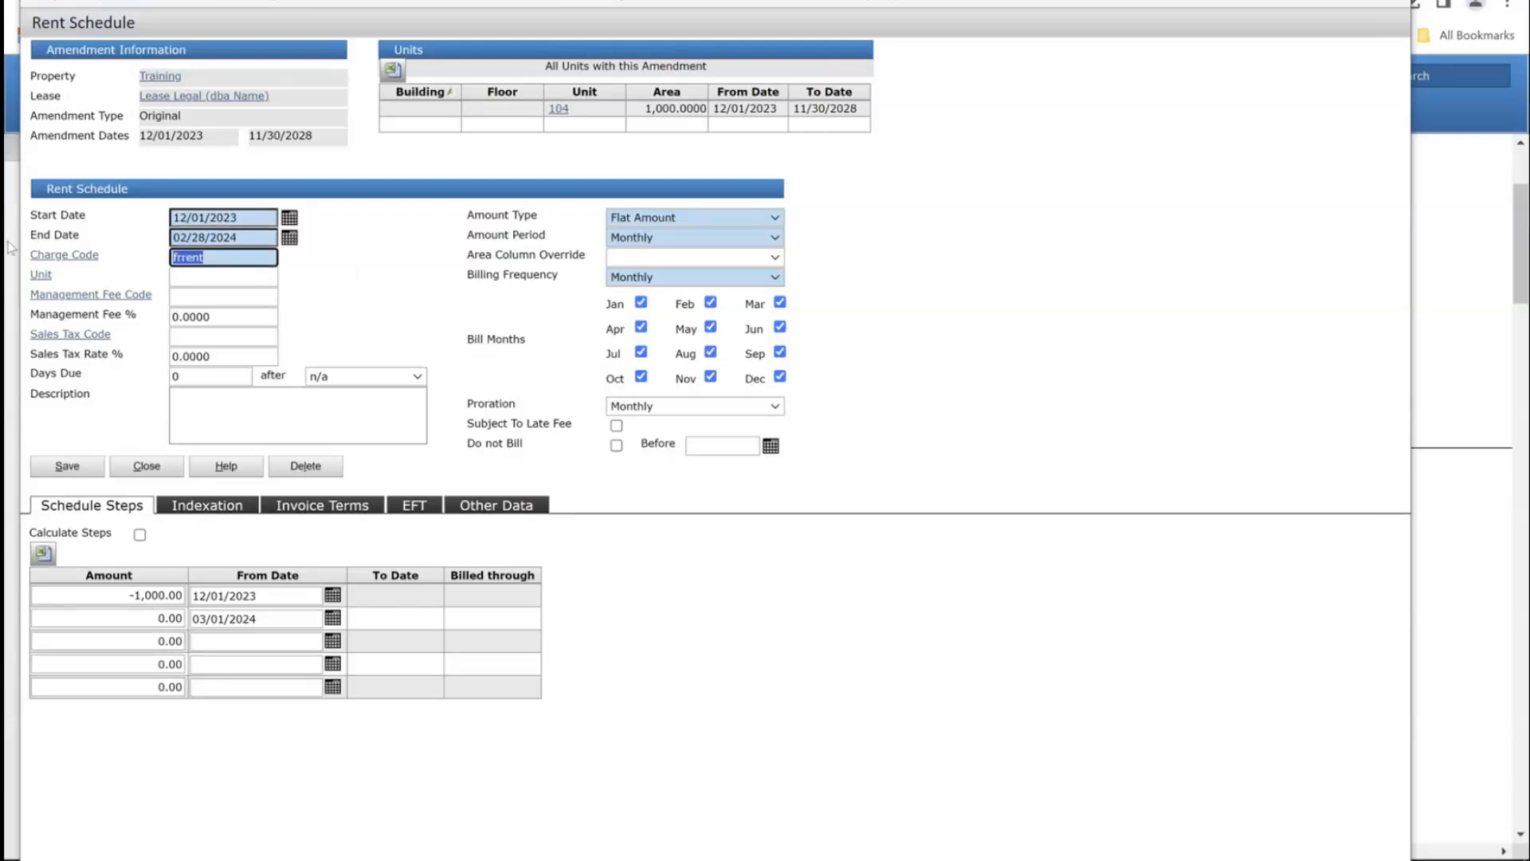
left_click(283, 615)
key("Delete")
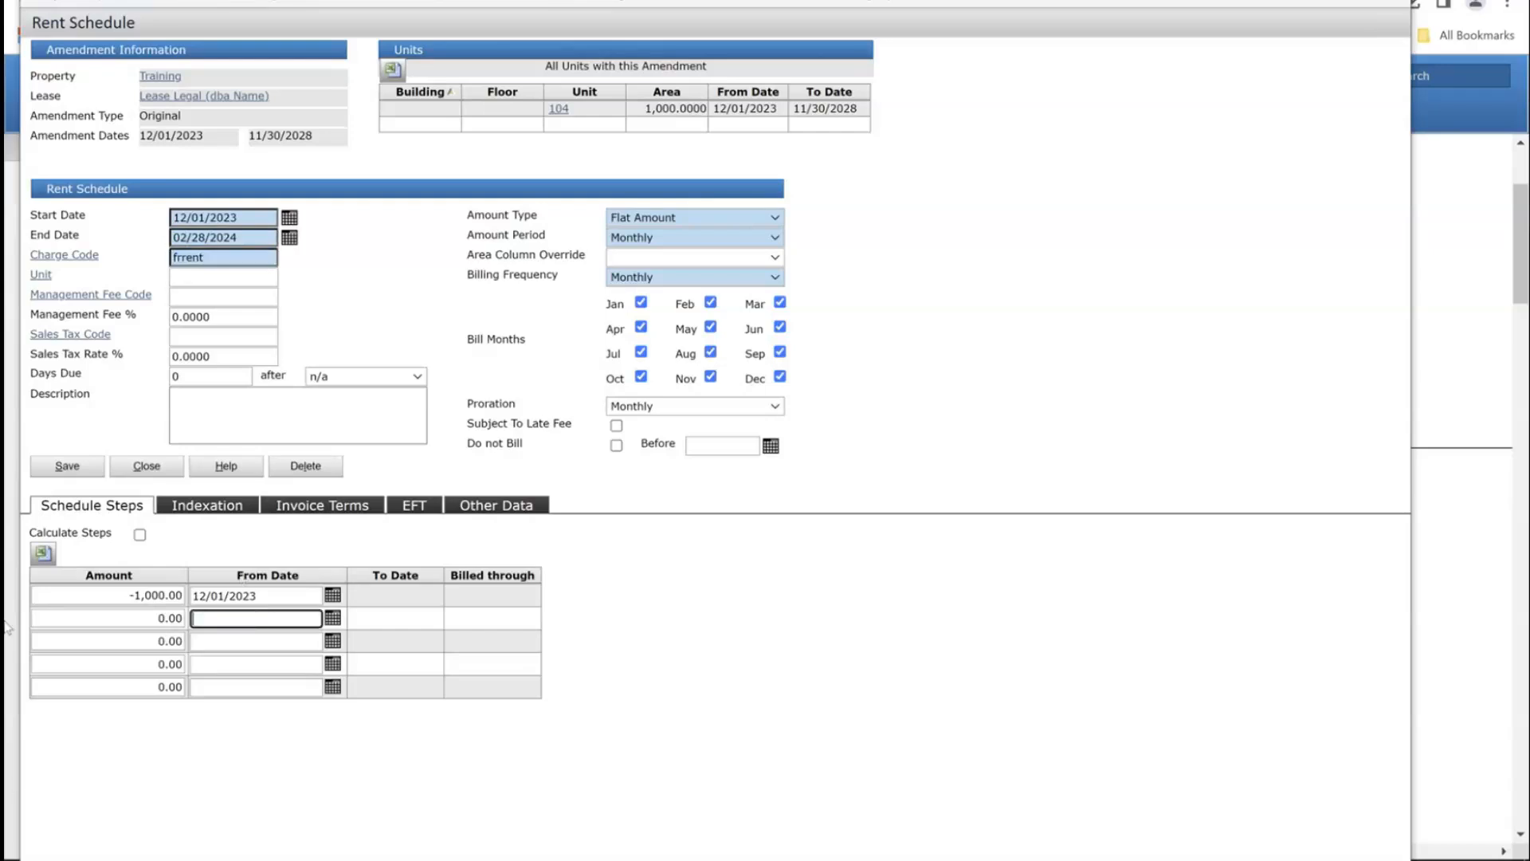
left_click(65, 470)
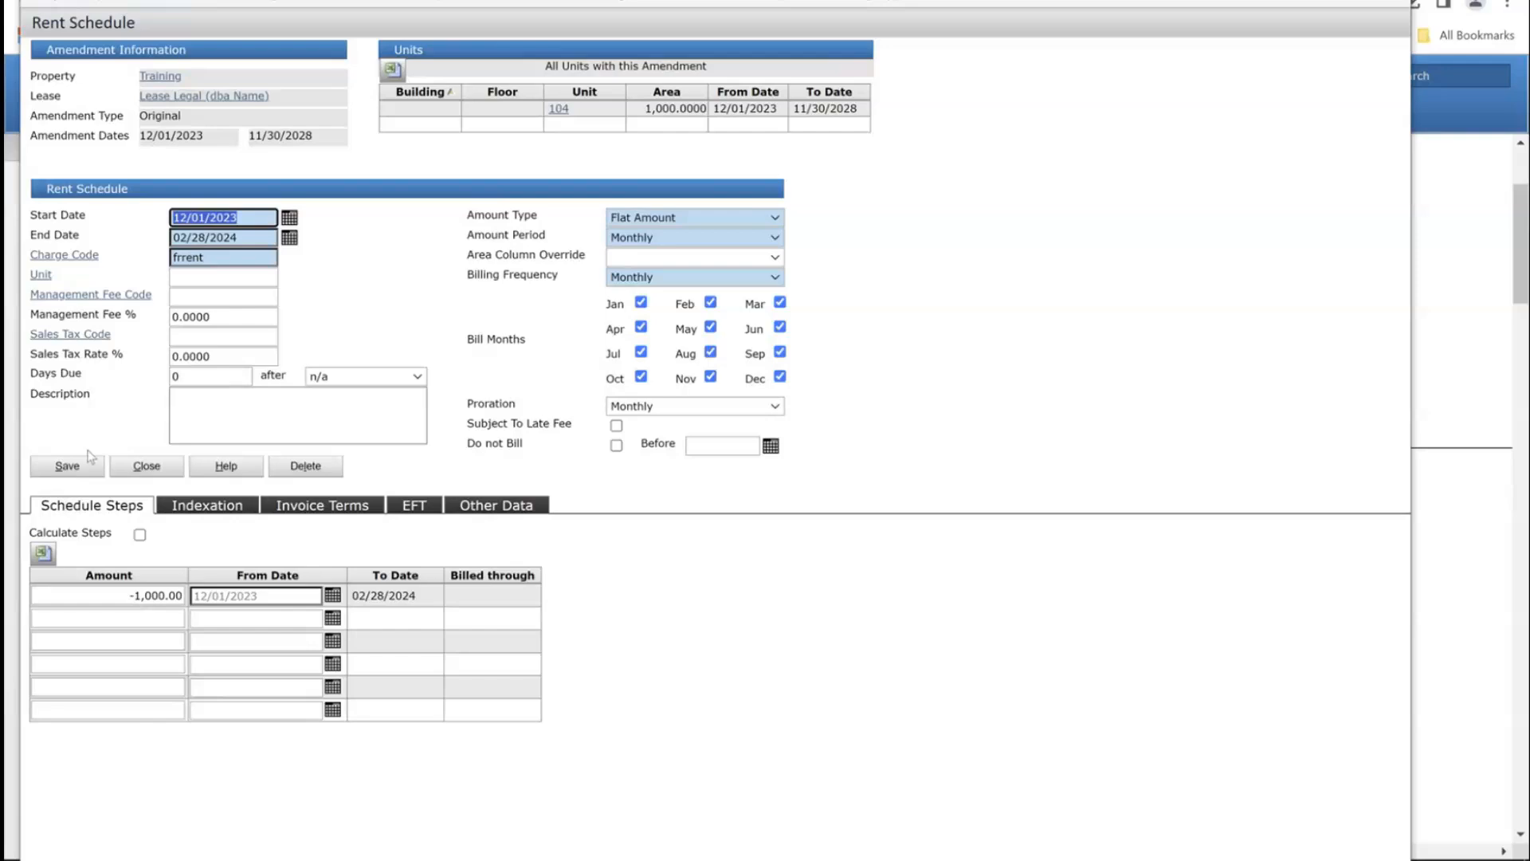
left_click(139, 469)
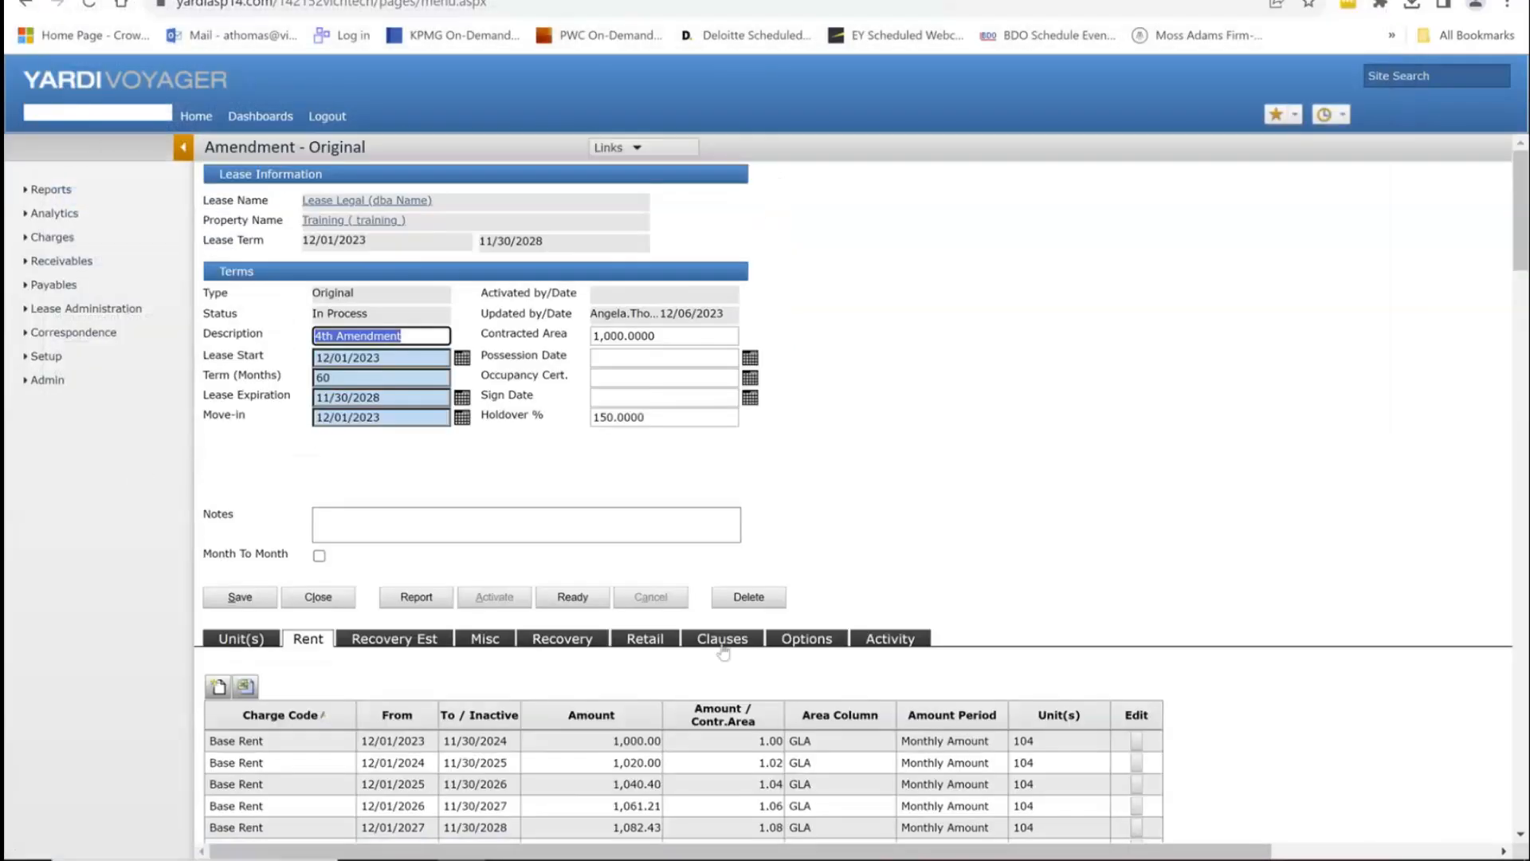
Step: Switch to the amendment's Recovery Est tab and start a new recovery estimate
scroll(722, 652, "down", 5)
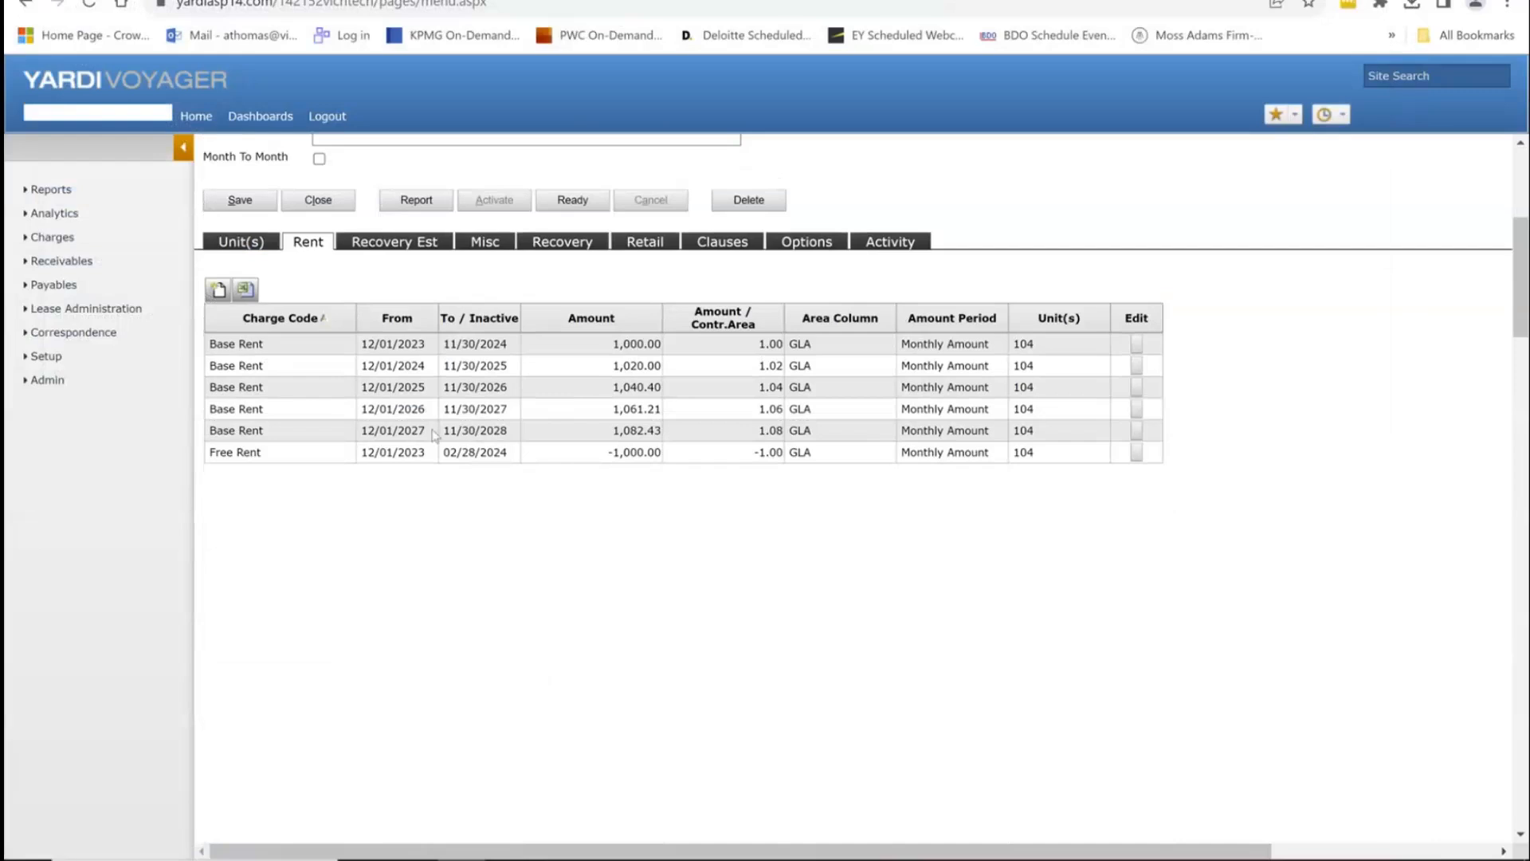
left_click(415, 245)
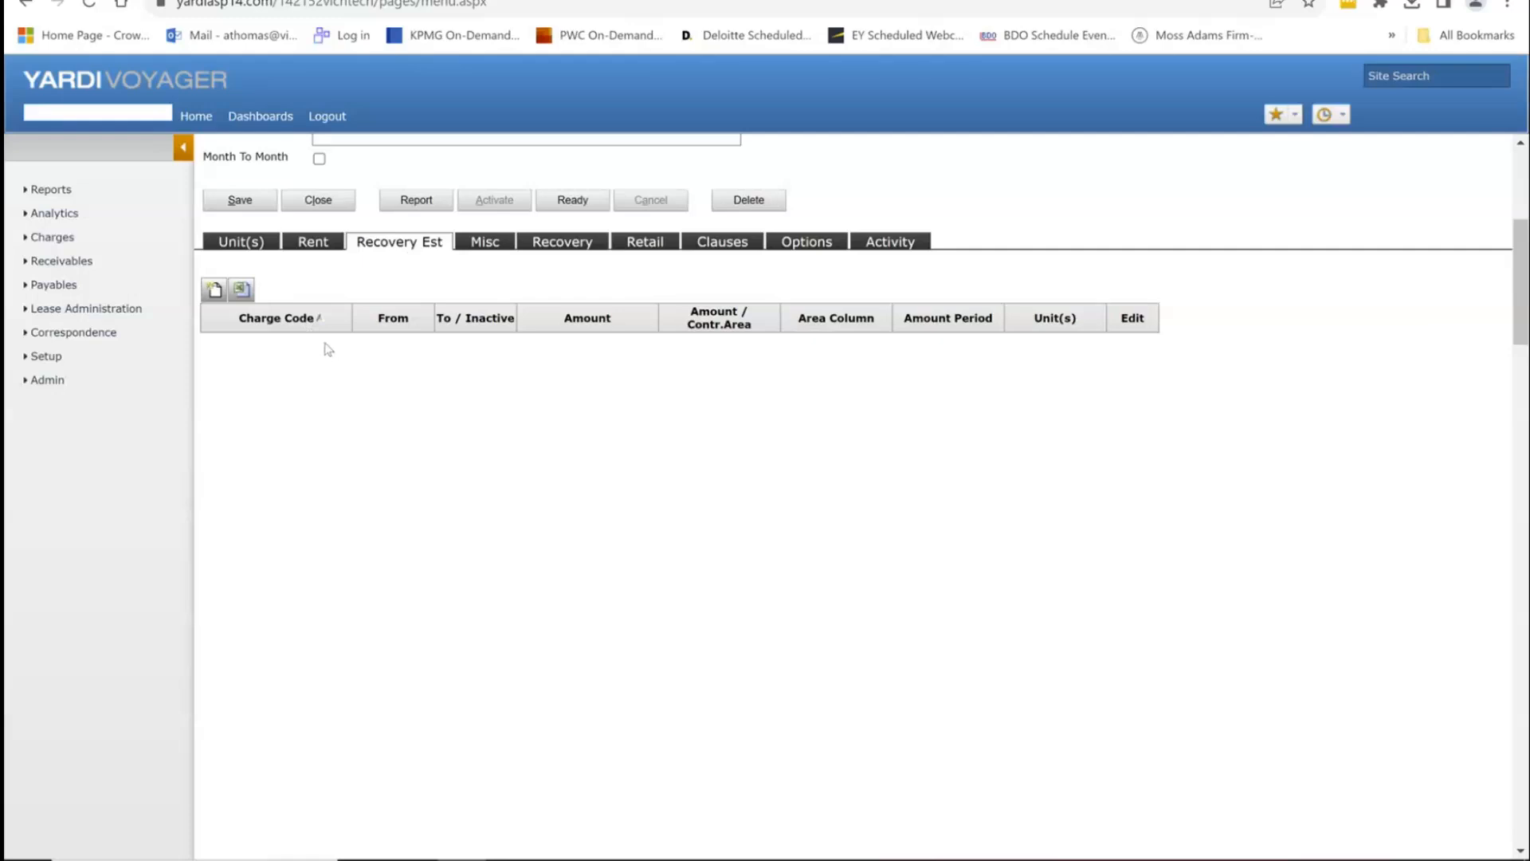
left_click(212, 290)
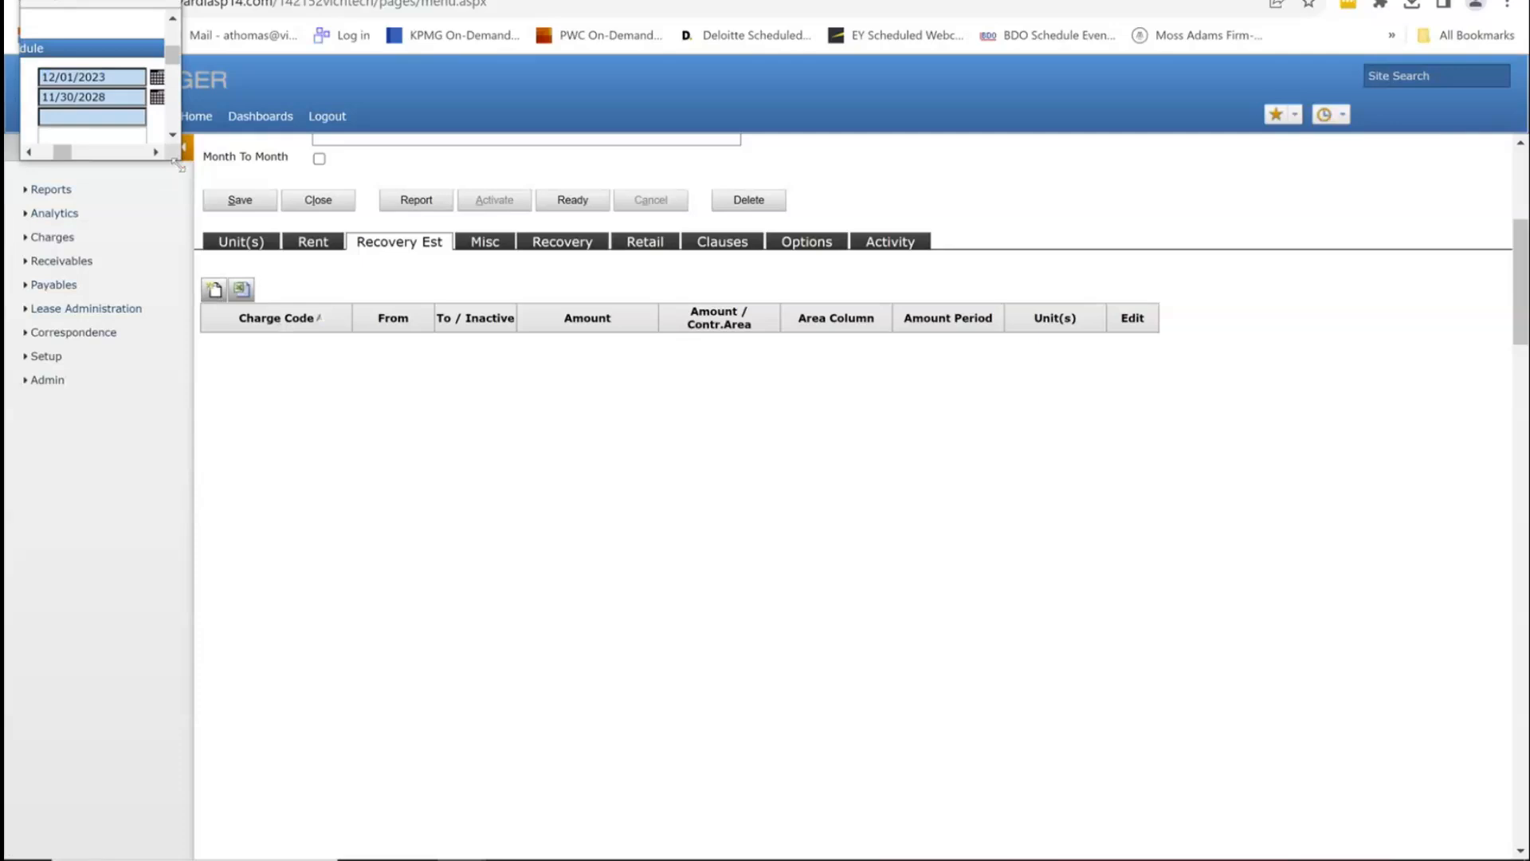
Step: Save a reimcam Common Area Maintenance recovery estimate for 12/01/2023–11/30/2028
left_click_drag(173, 162, 1444, 723)
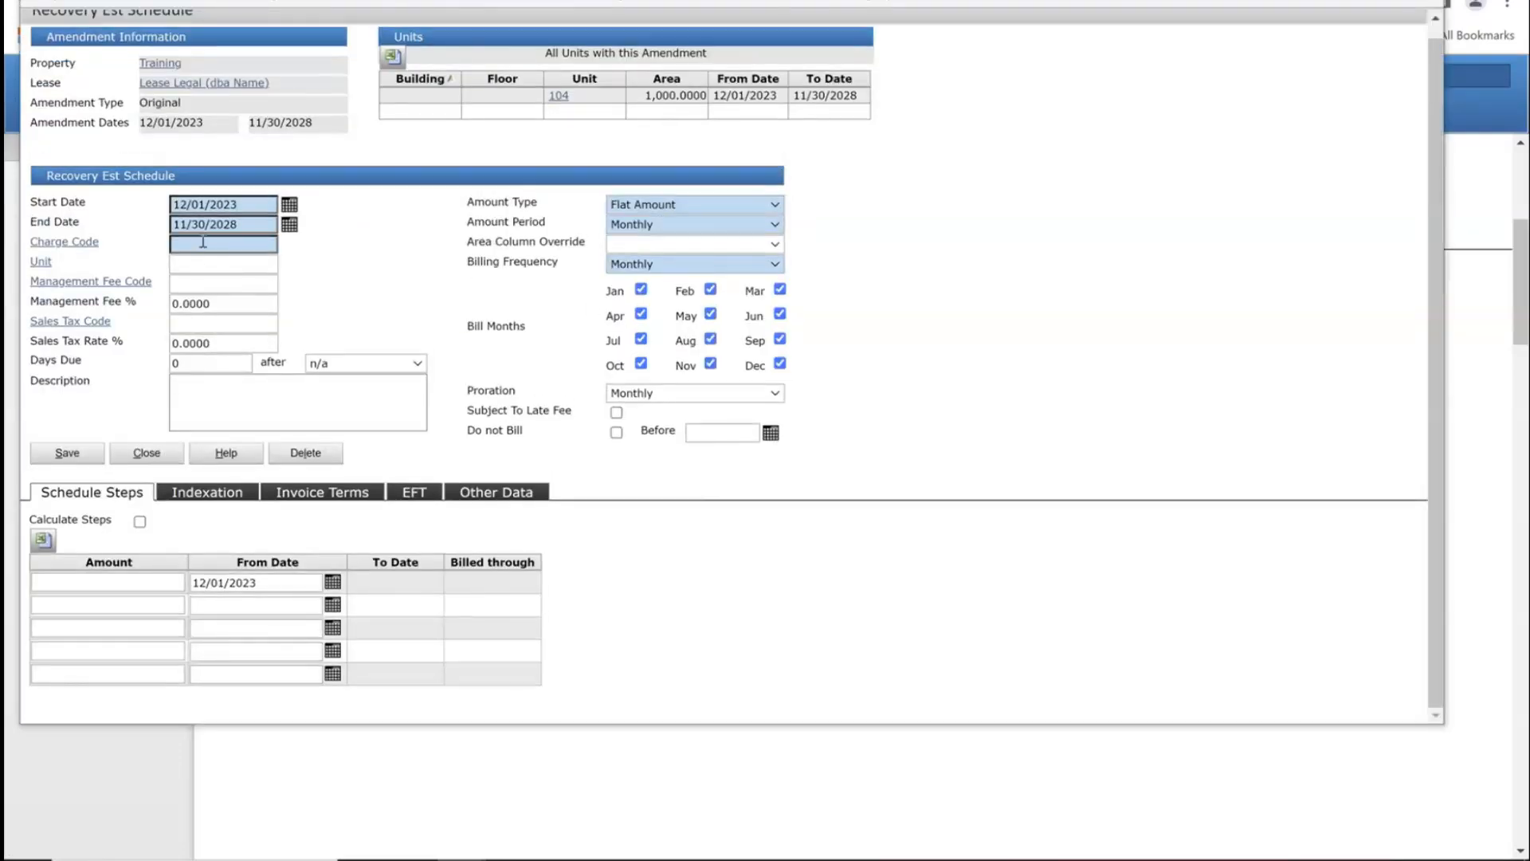
type("cam")
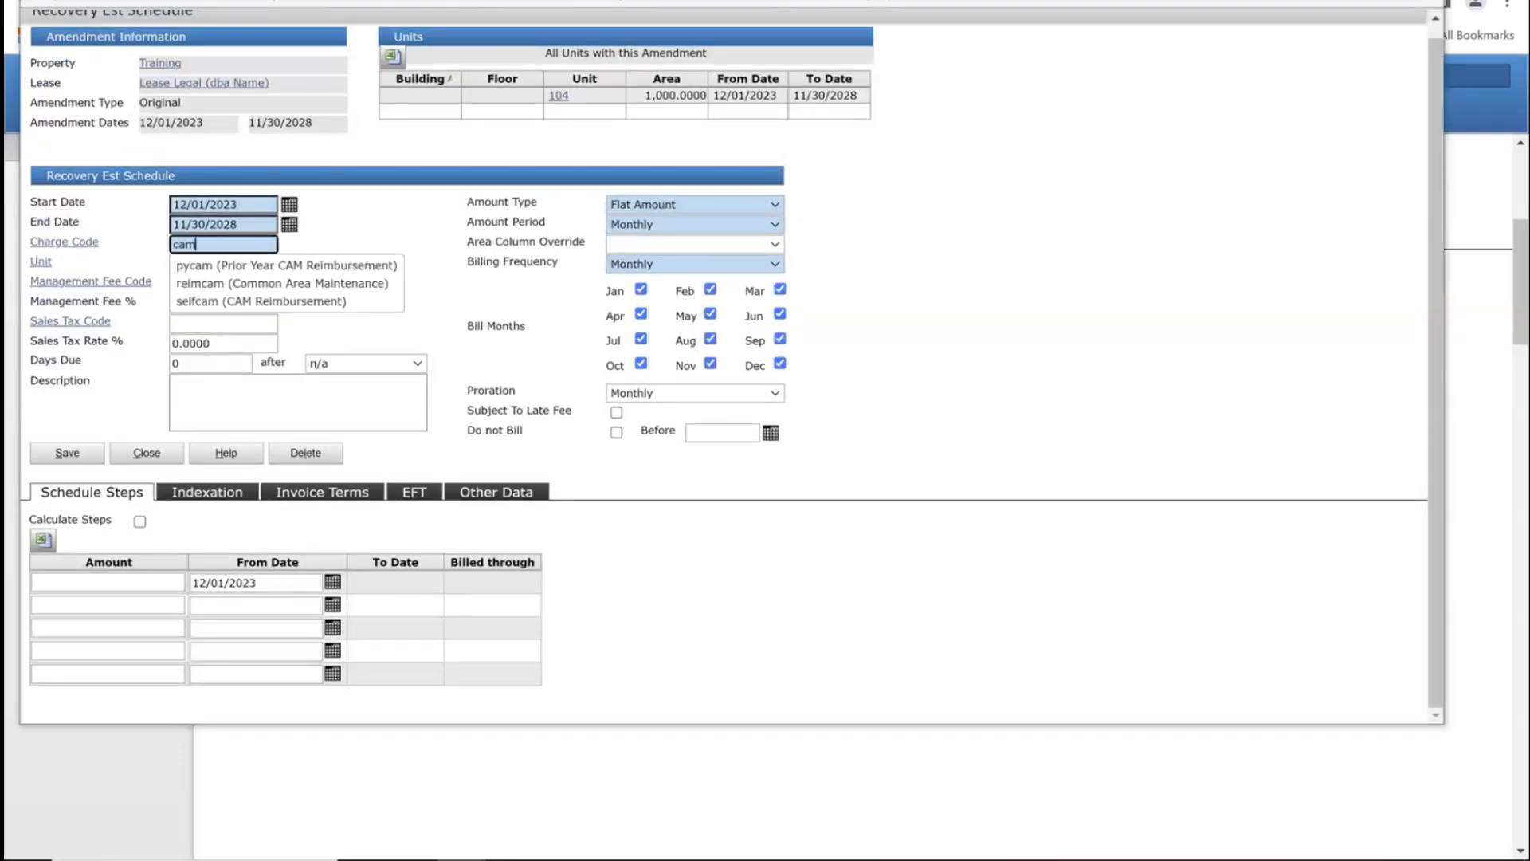
left_click(293, 284)
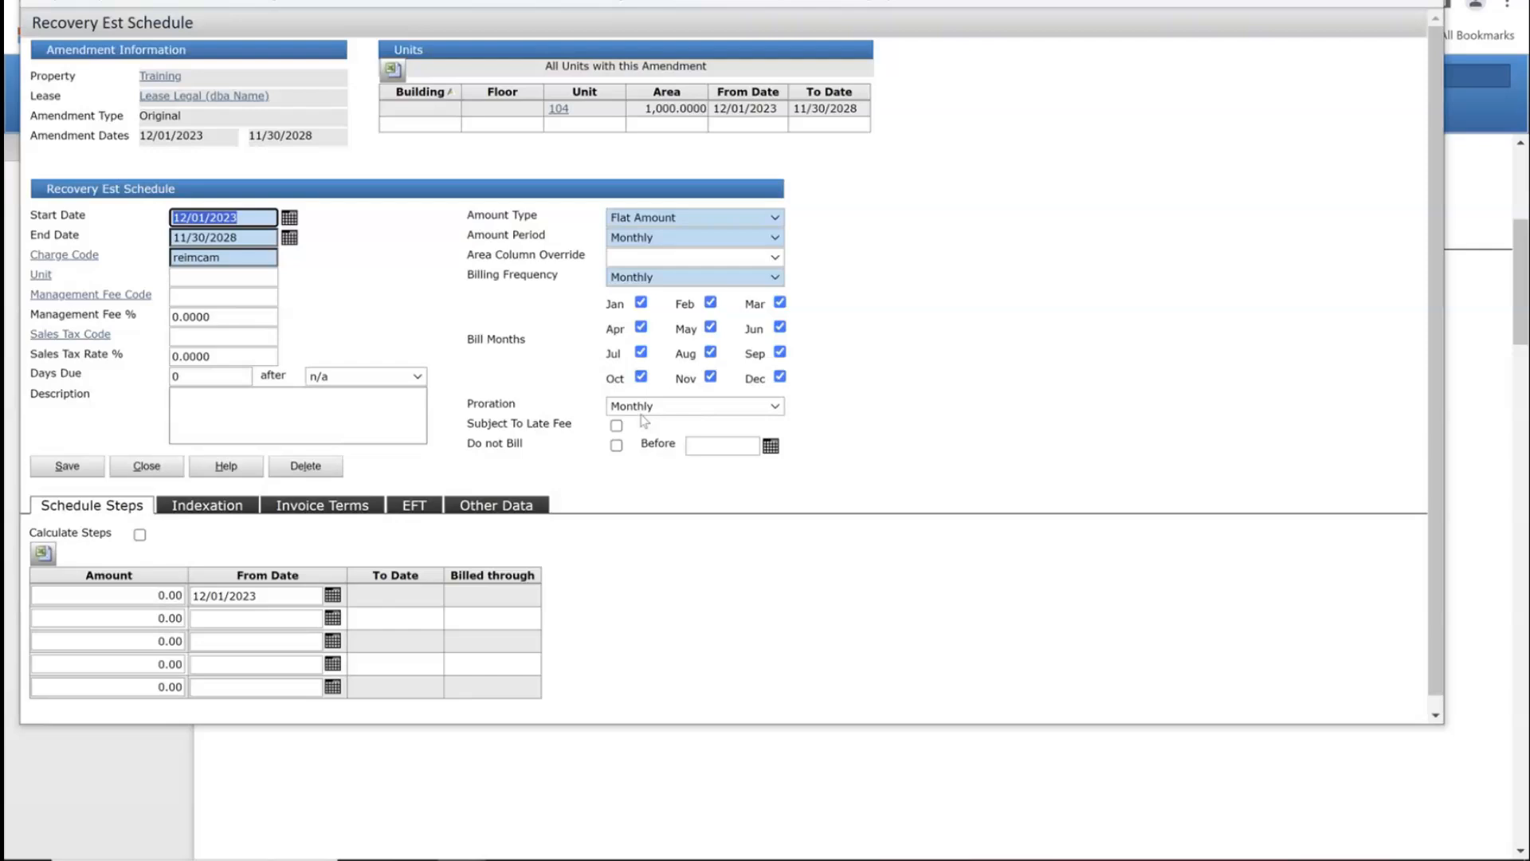
left_click(66, 467)
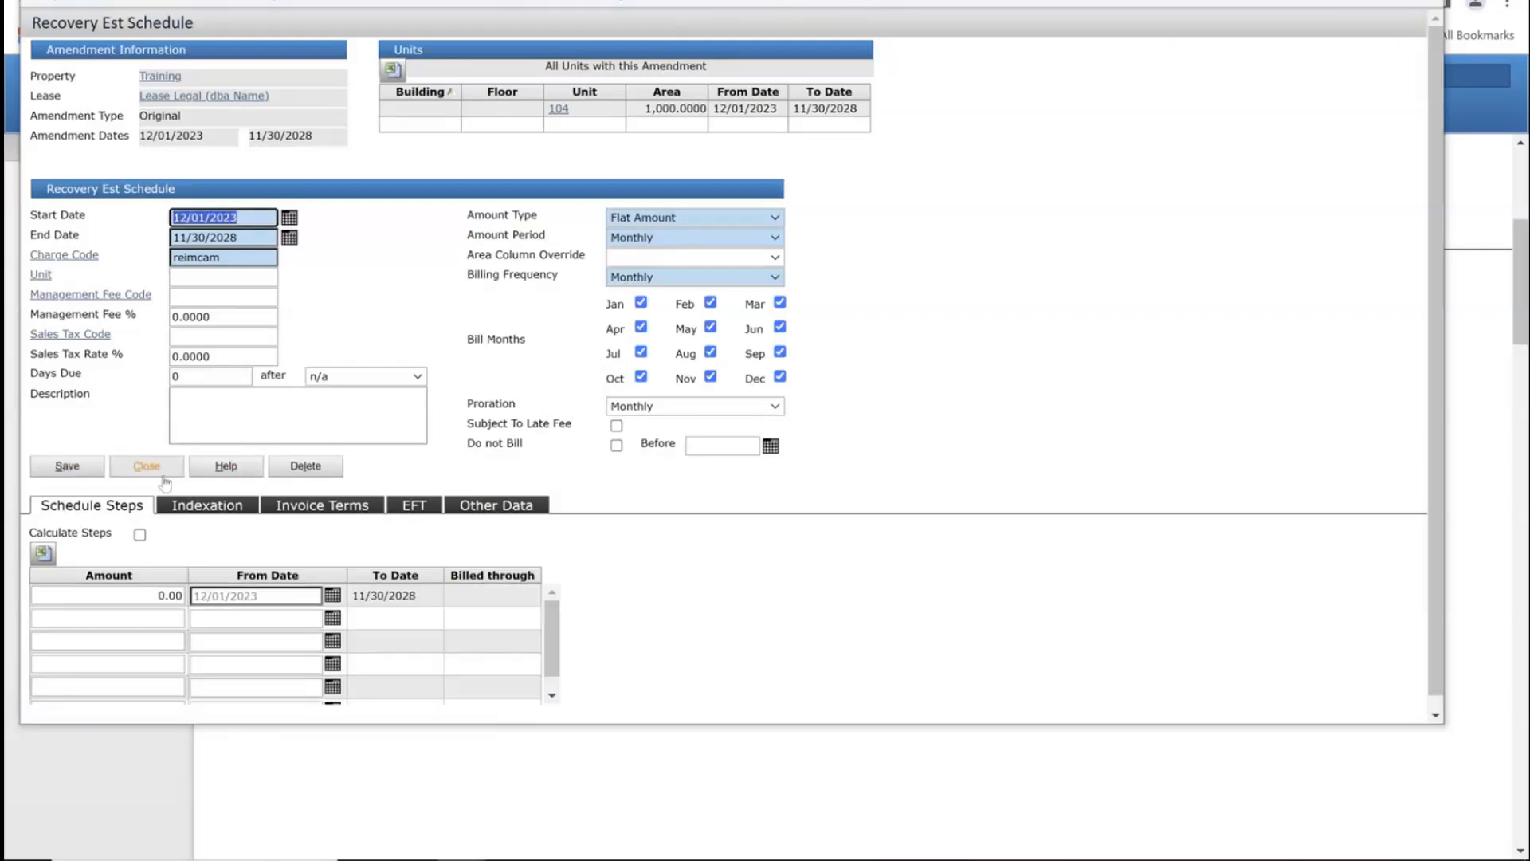
left_click(655, 408)
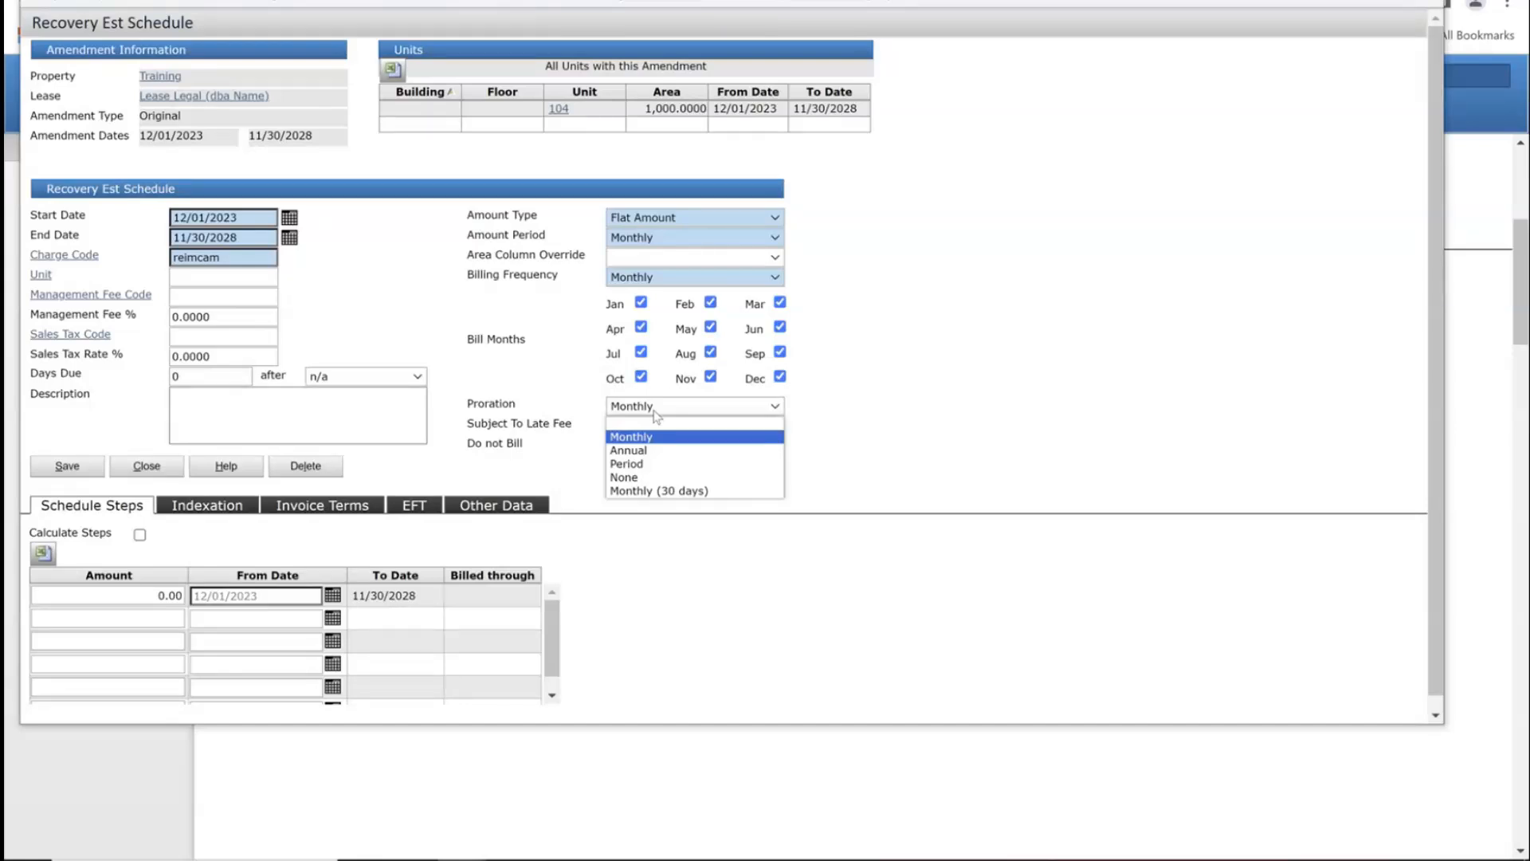
Step: Keep Monthly proration on the CAM schedule, save it, and return to the amendment
left_click(655, 409)
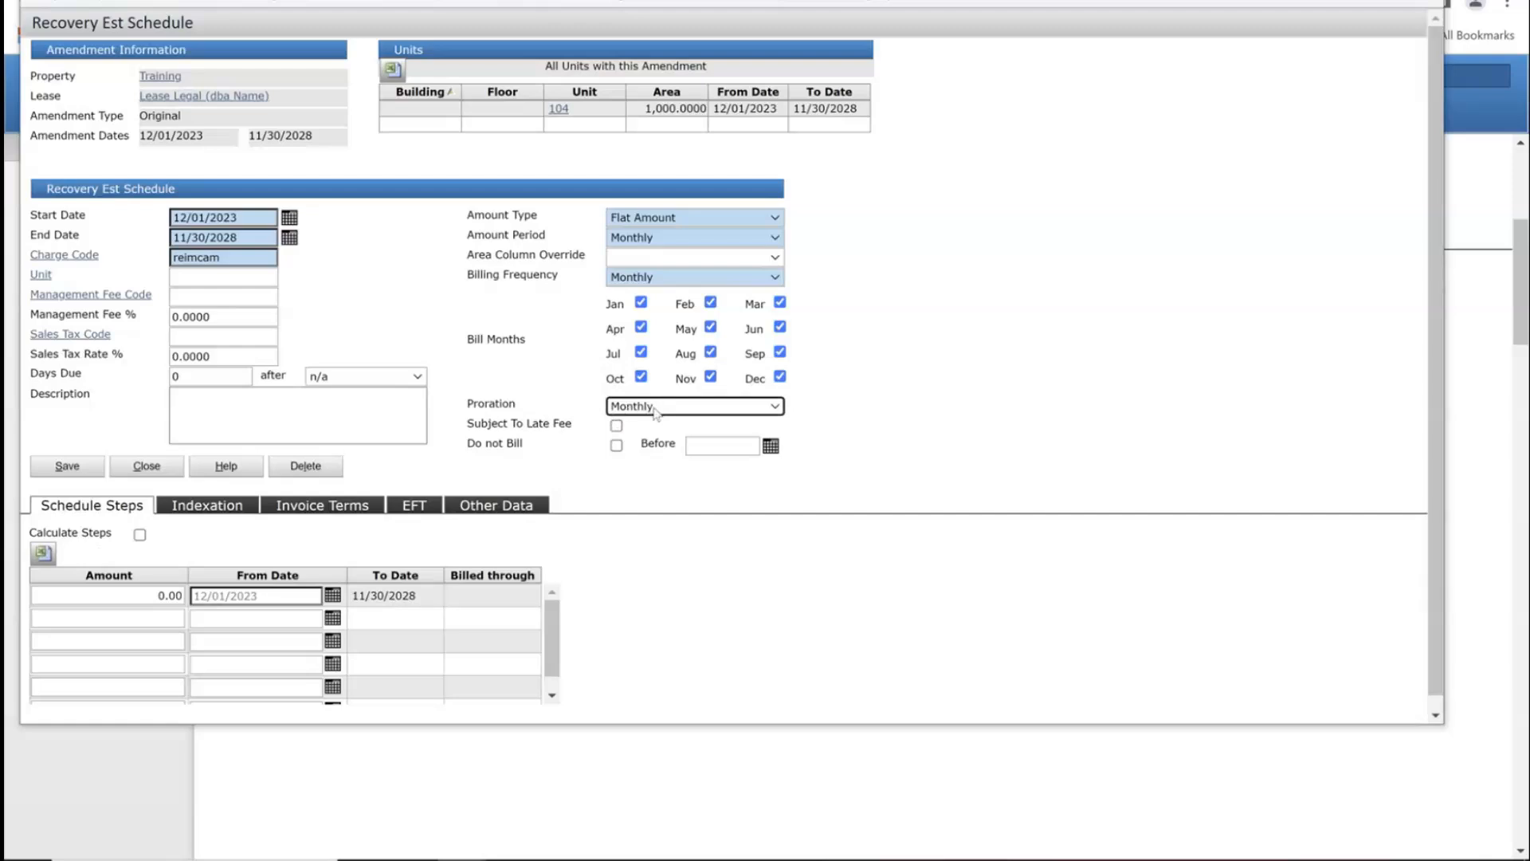
left_click(110, 596)
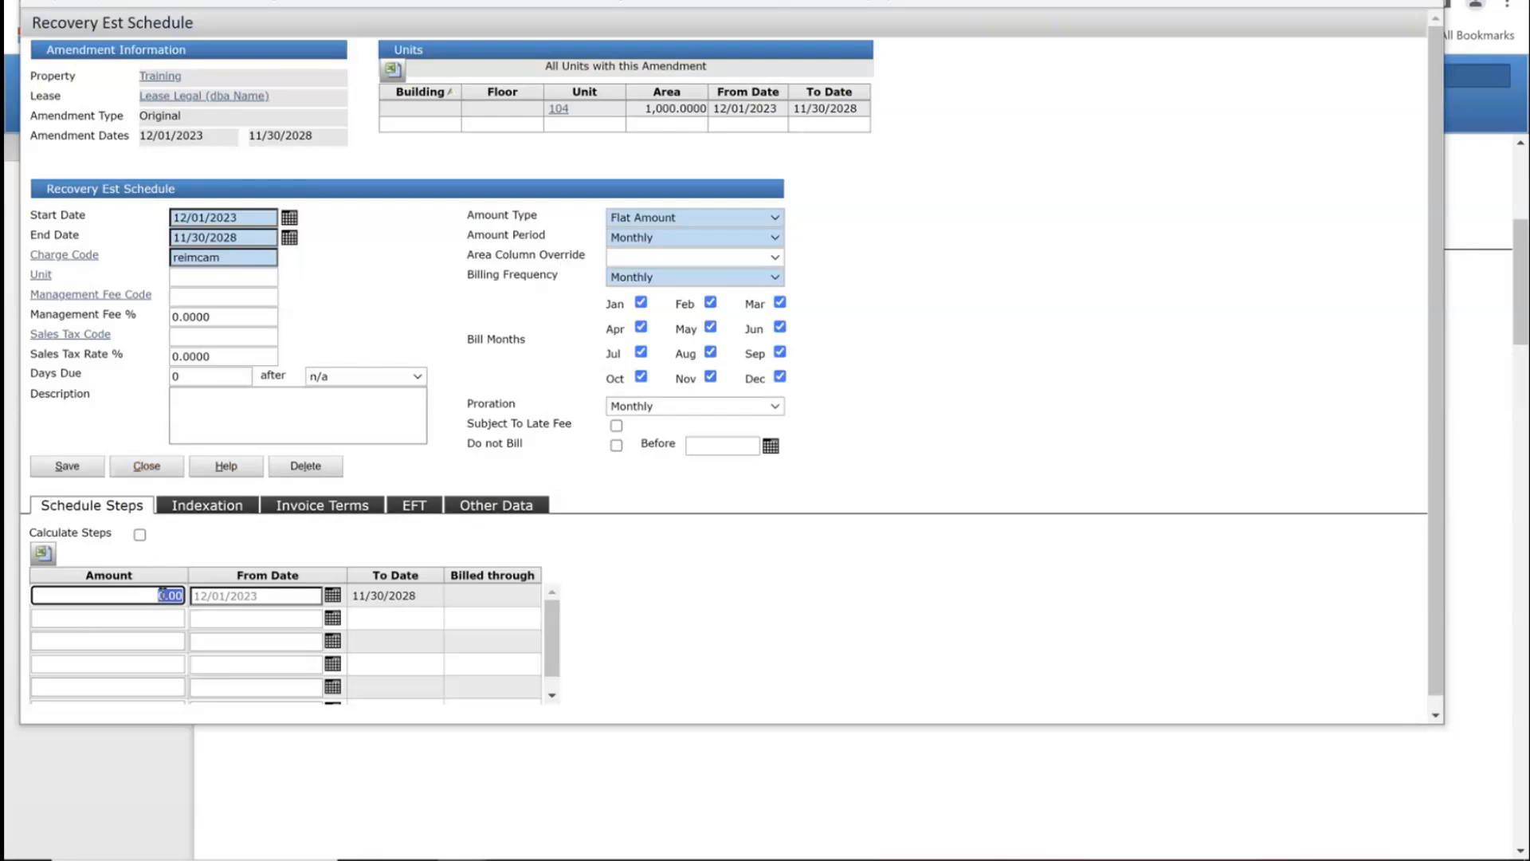
left_click(687, 410)
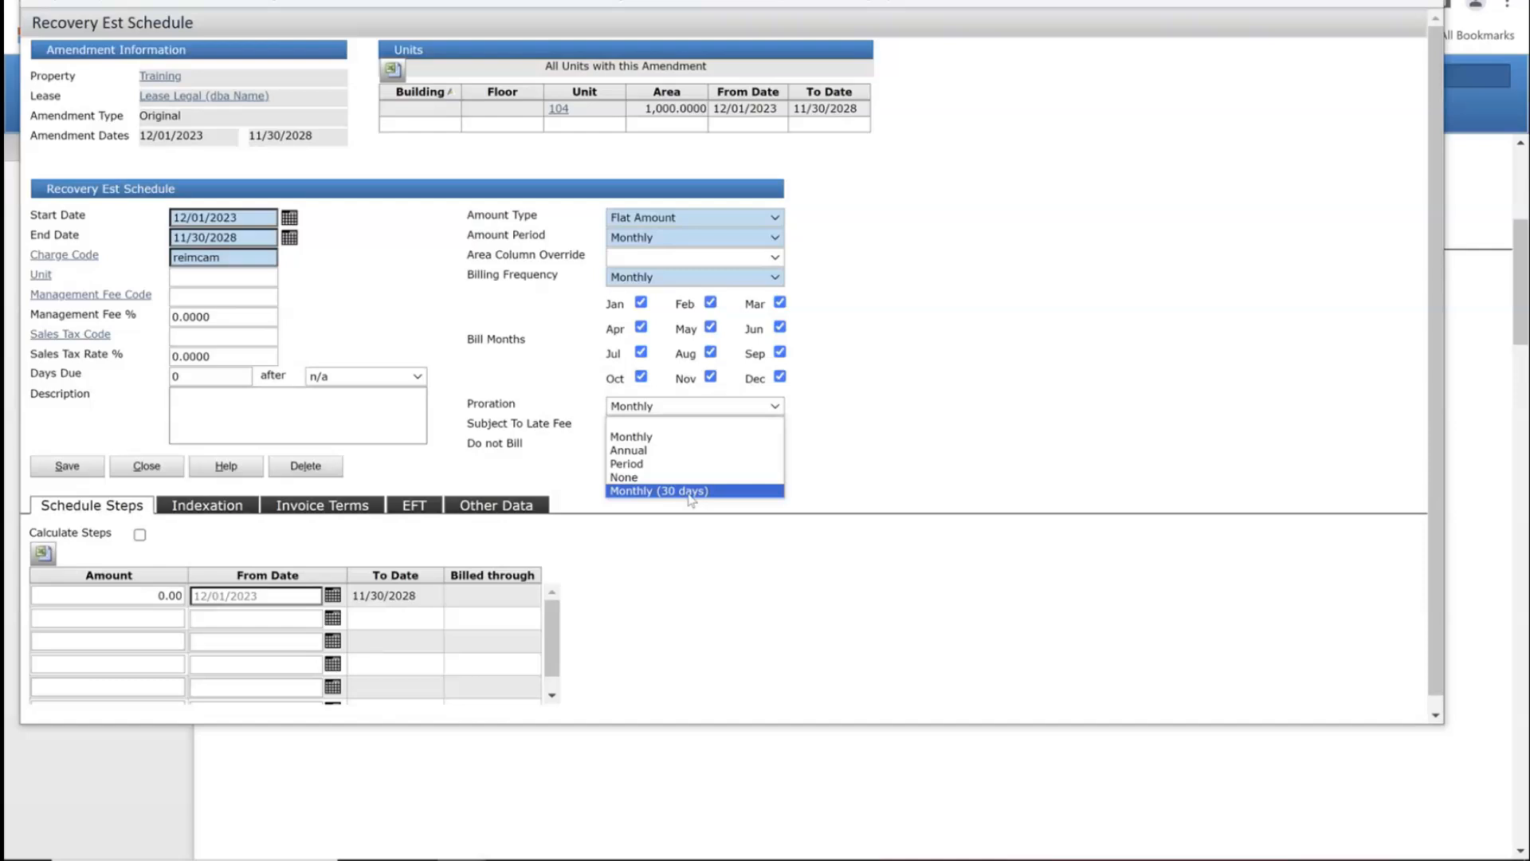
left_click(690, 548)
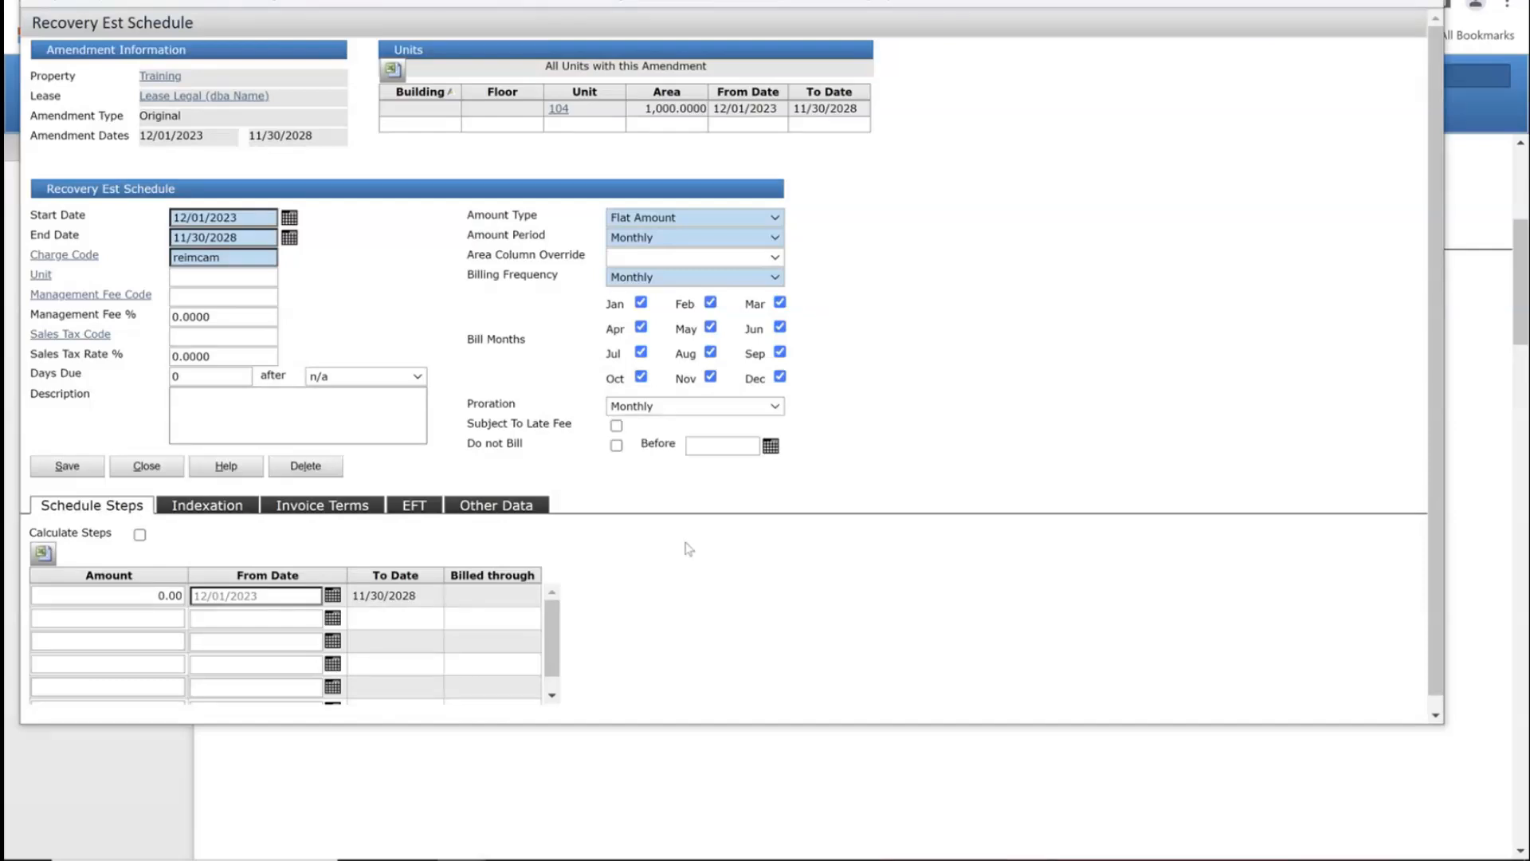
left_click(101, 472)
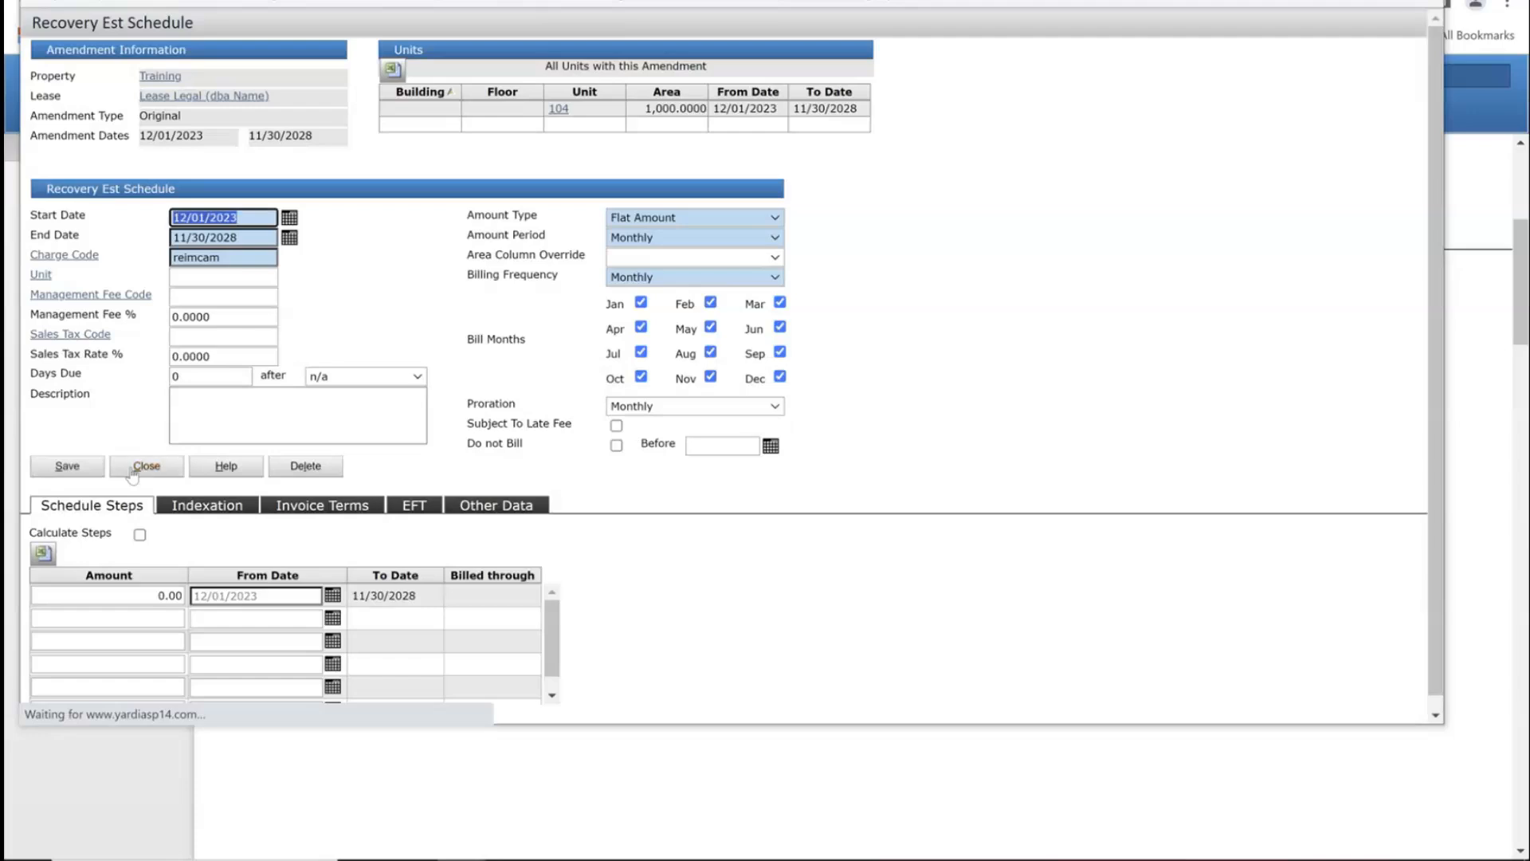
left_click(137, 467)
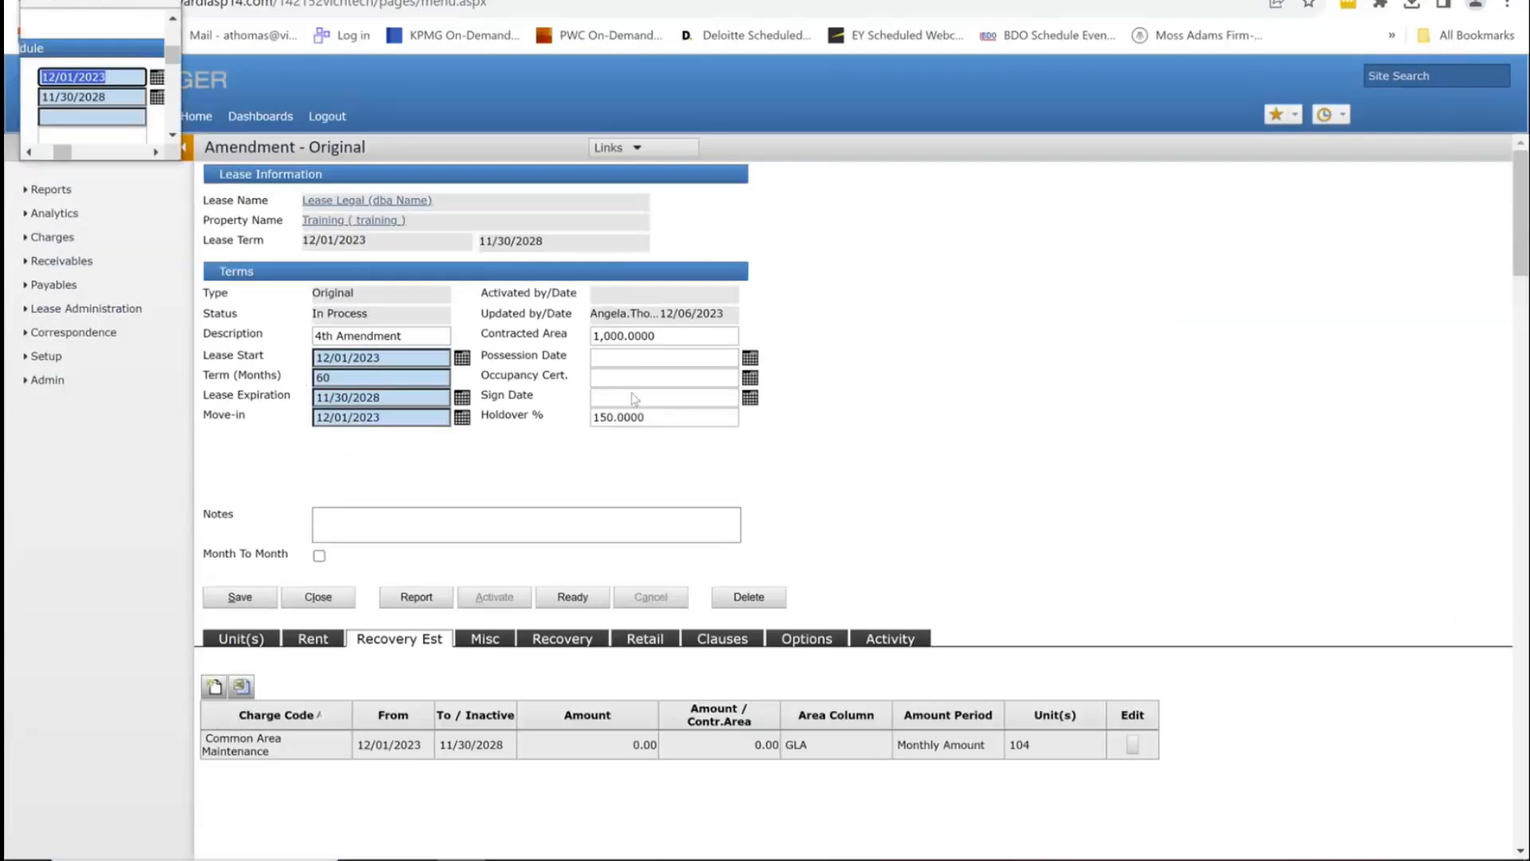
Step: Add and save a reimtax Tax Reimbursement recovery estimate
left_click(179, 165)
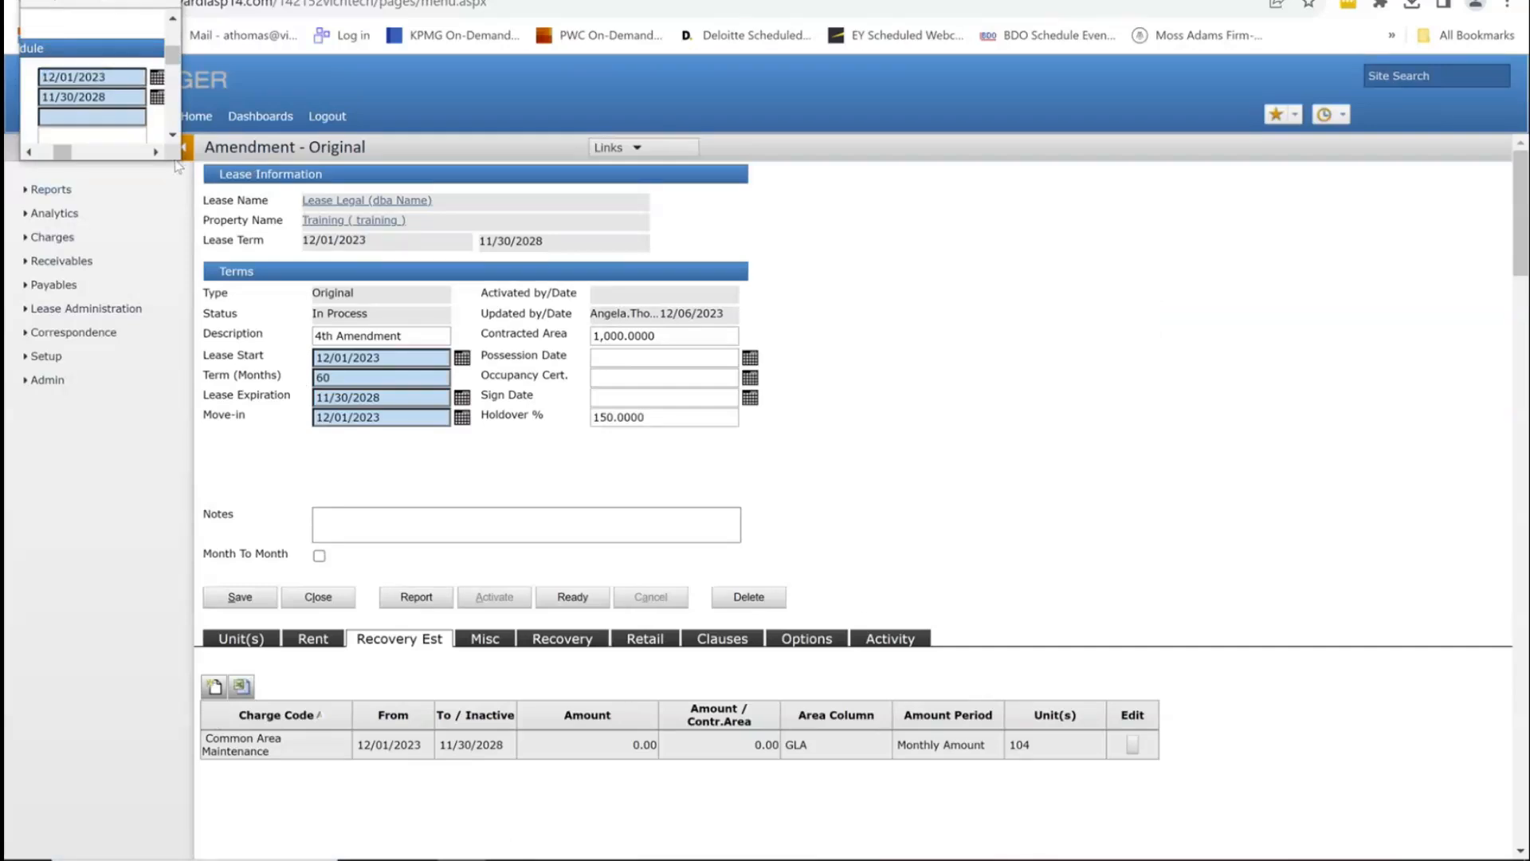
left_click_drag(181, 161, 1120, 652)
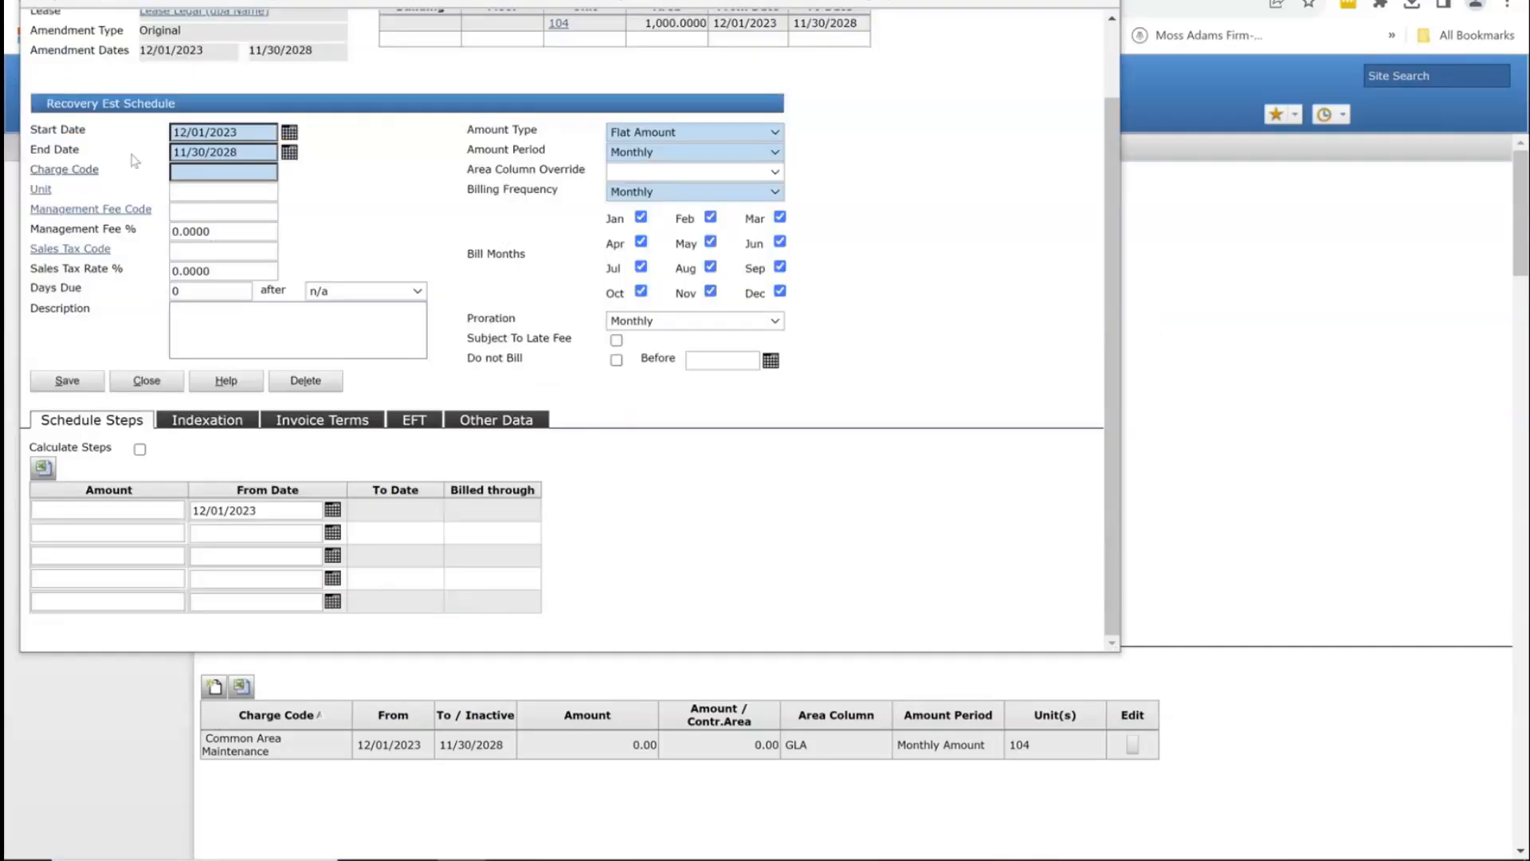
left_click(212, 170)
type("tax")
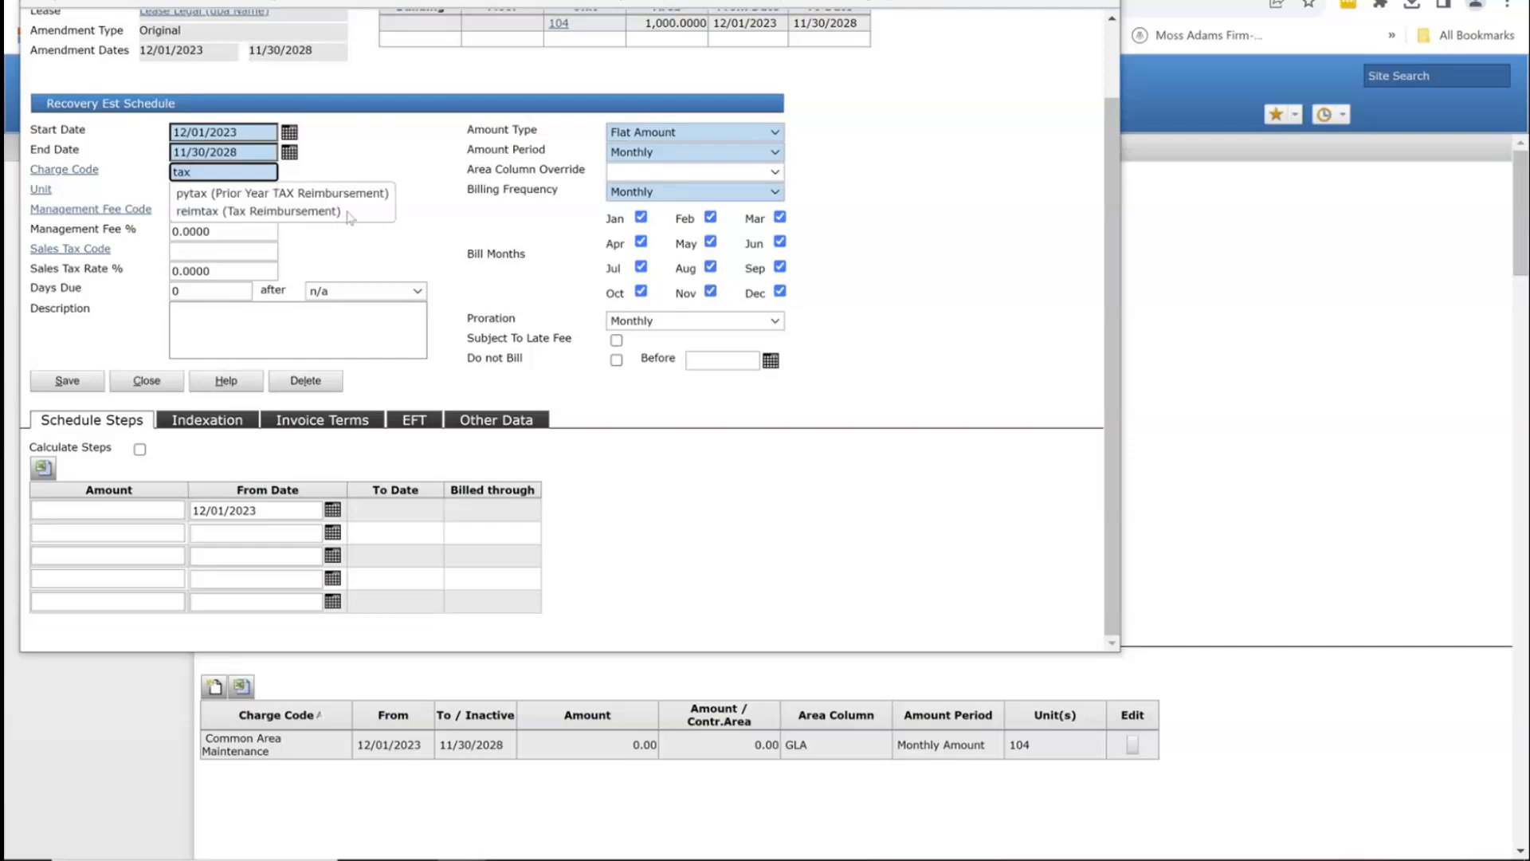
left_click(259, 212)
left_click(64, 470)
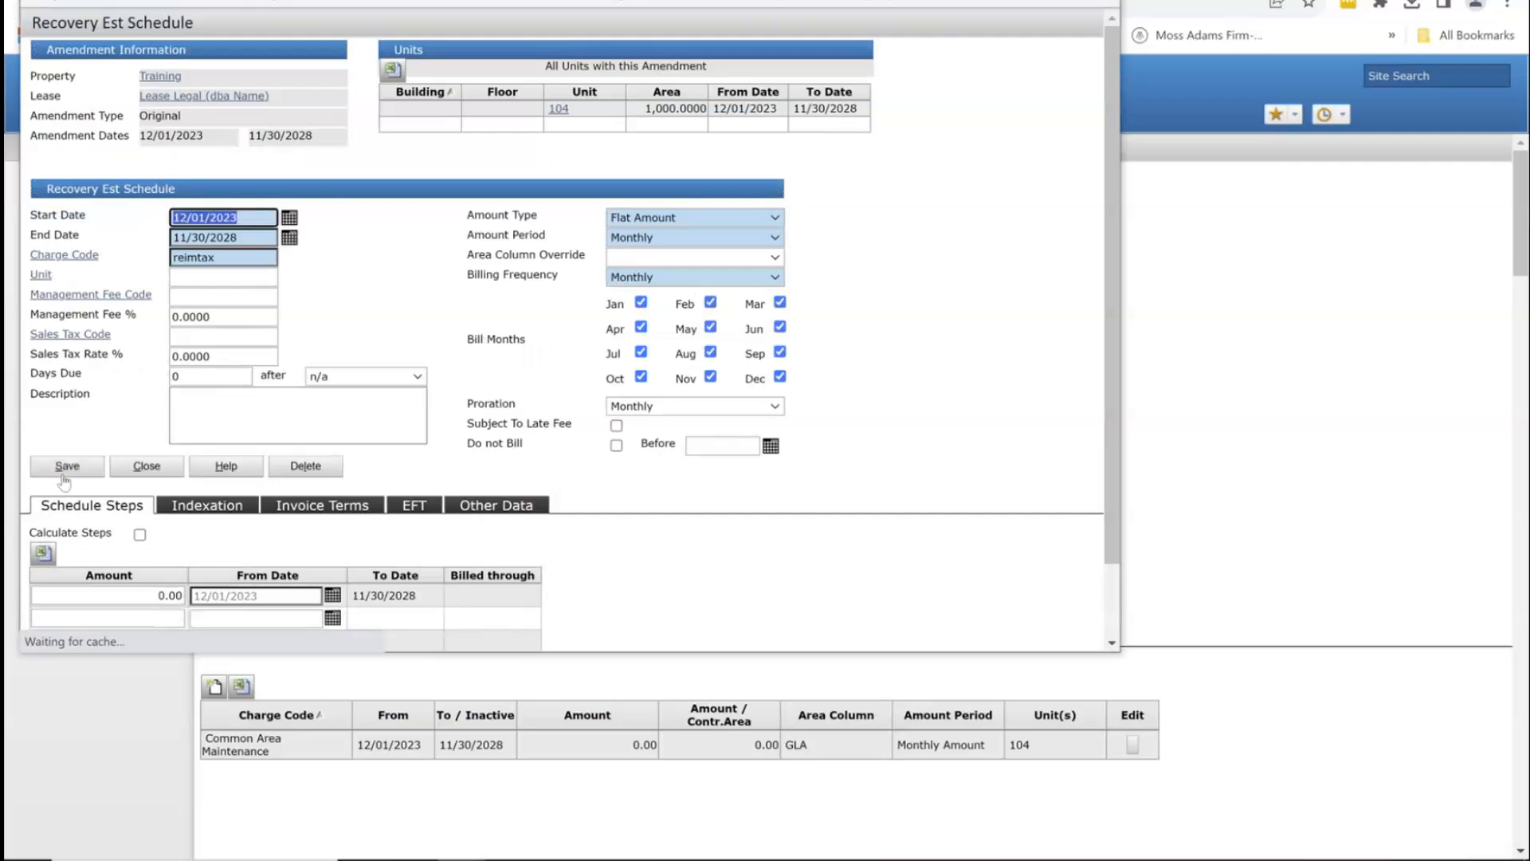
left_click(146, 466)
Step: Add and save a reimins Insurance Reimbursement recovery estimate
left_click(214, 686)
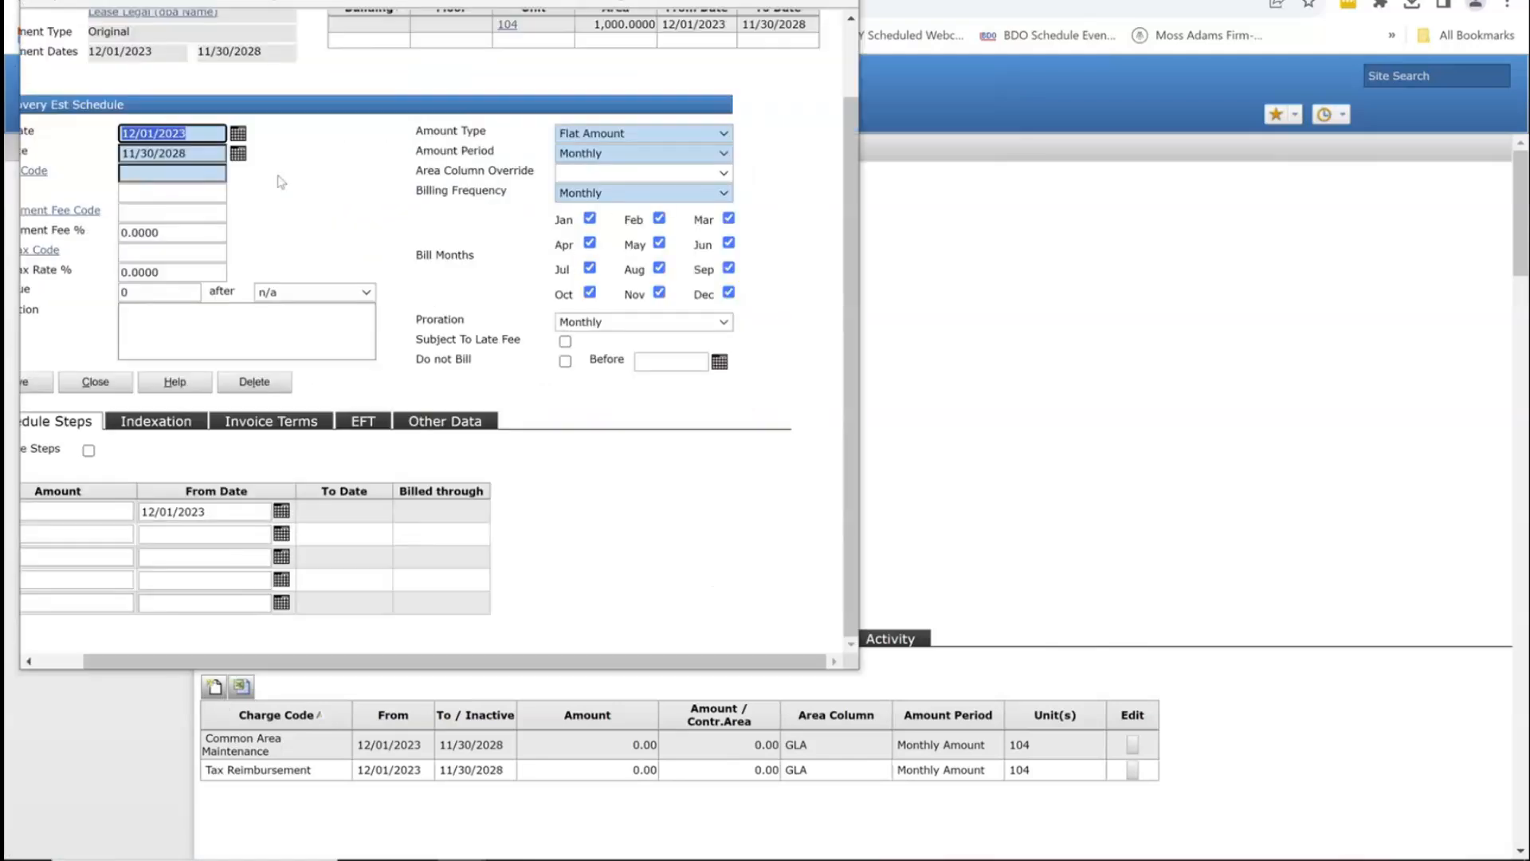
left_click(199, 172)
type("ins")
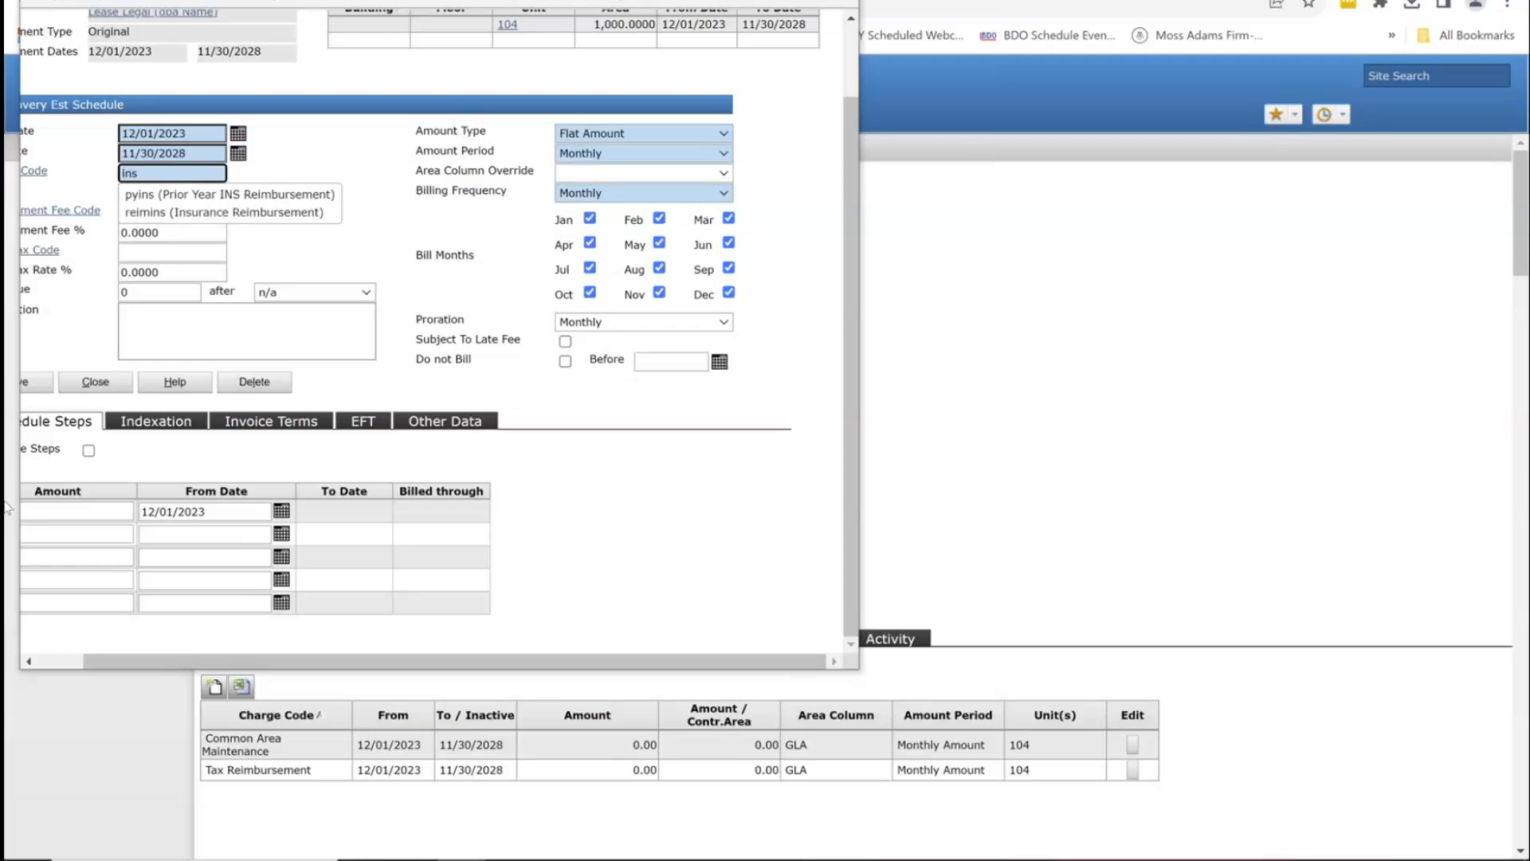
left_click(223, 211)
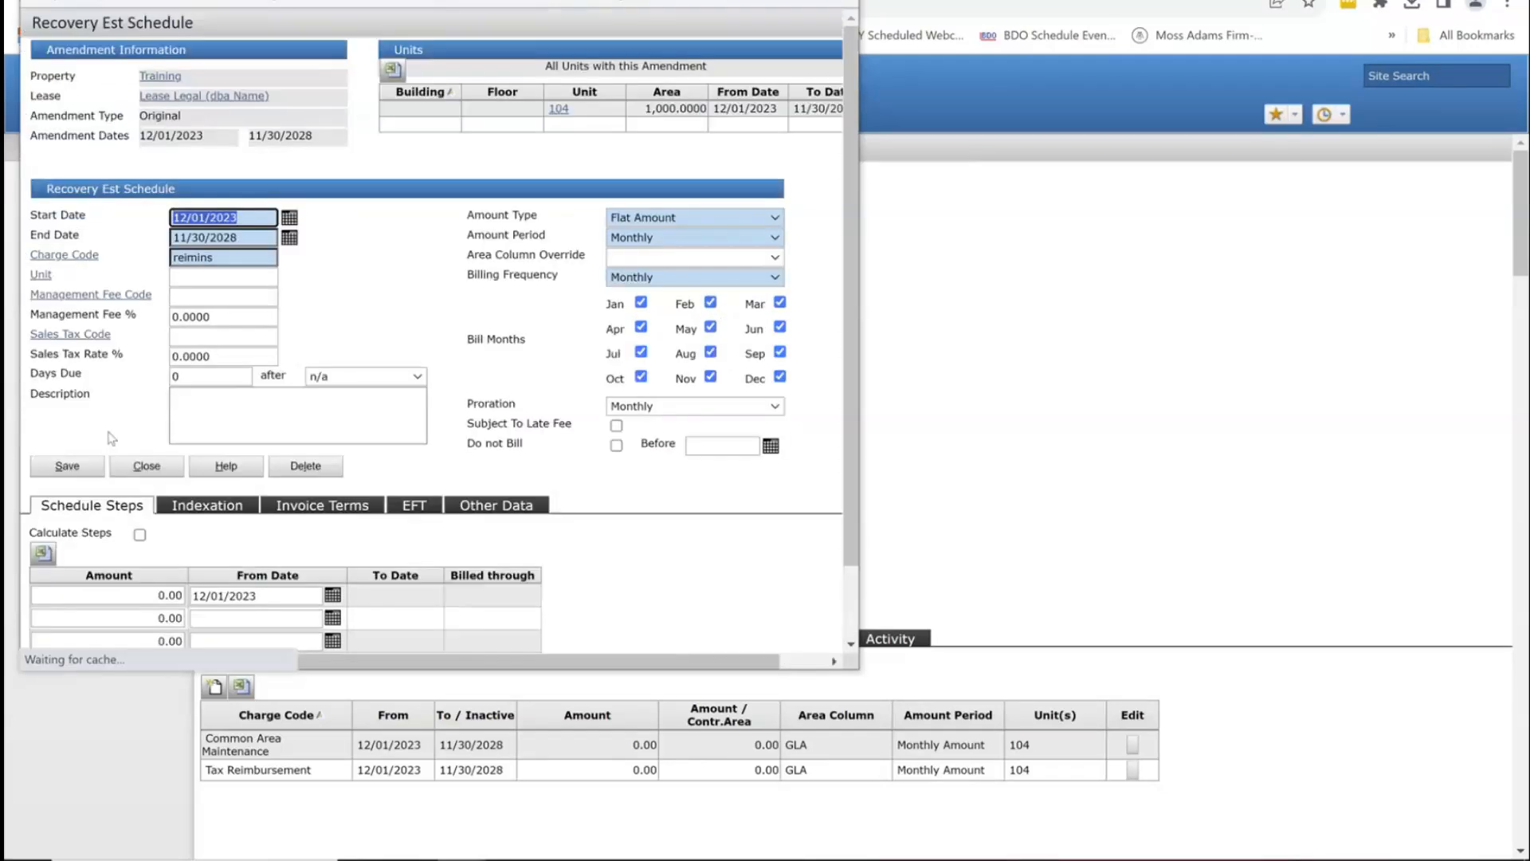
left_click(68, 466)
left_click(165, 471)
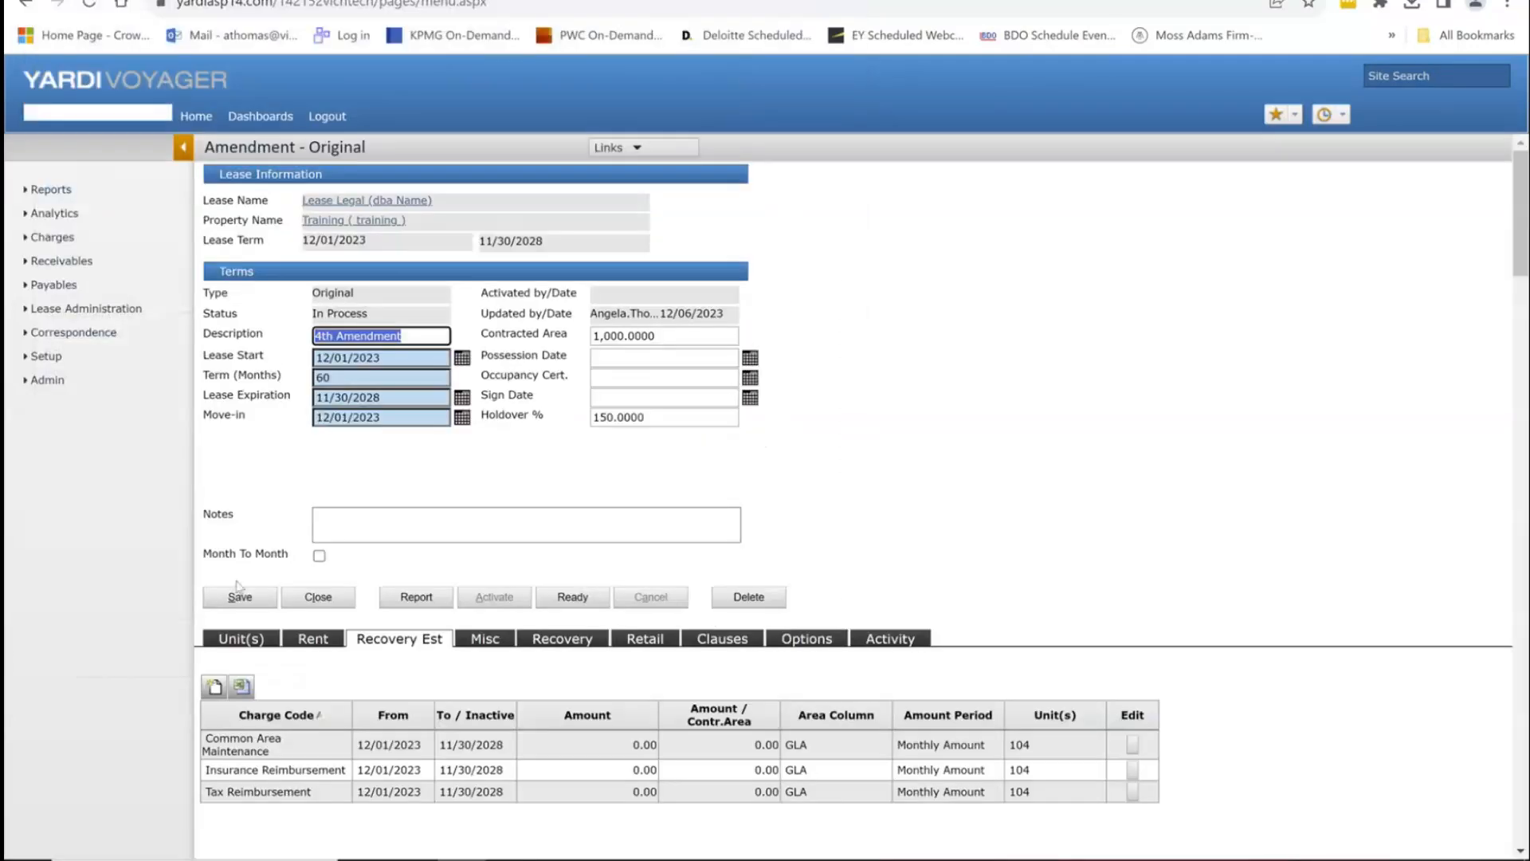
Step: Check the 4th Amendment's empty Misc charges, then show its empty Recovery group table
left_click(501, 646)
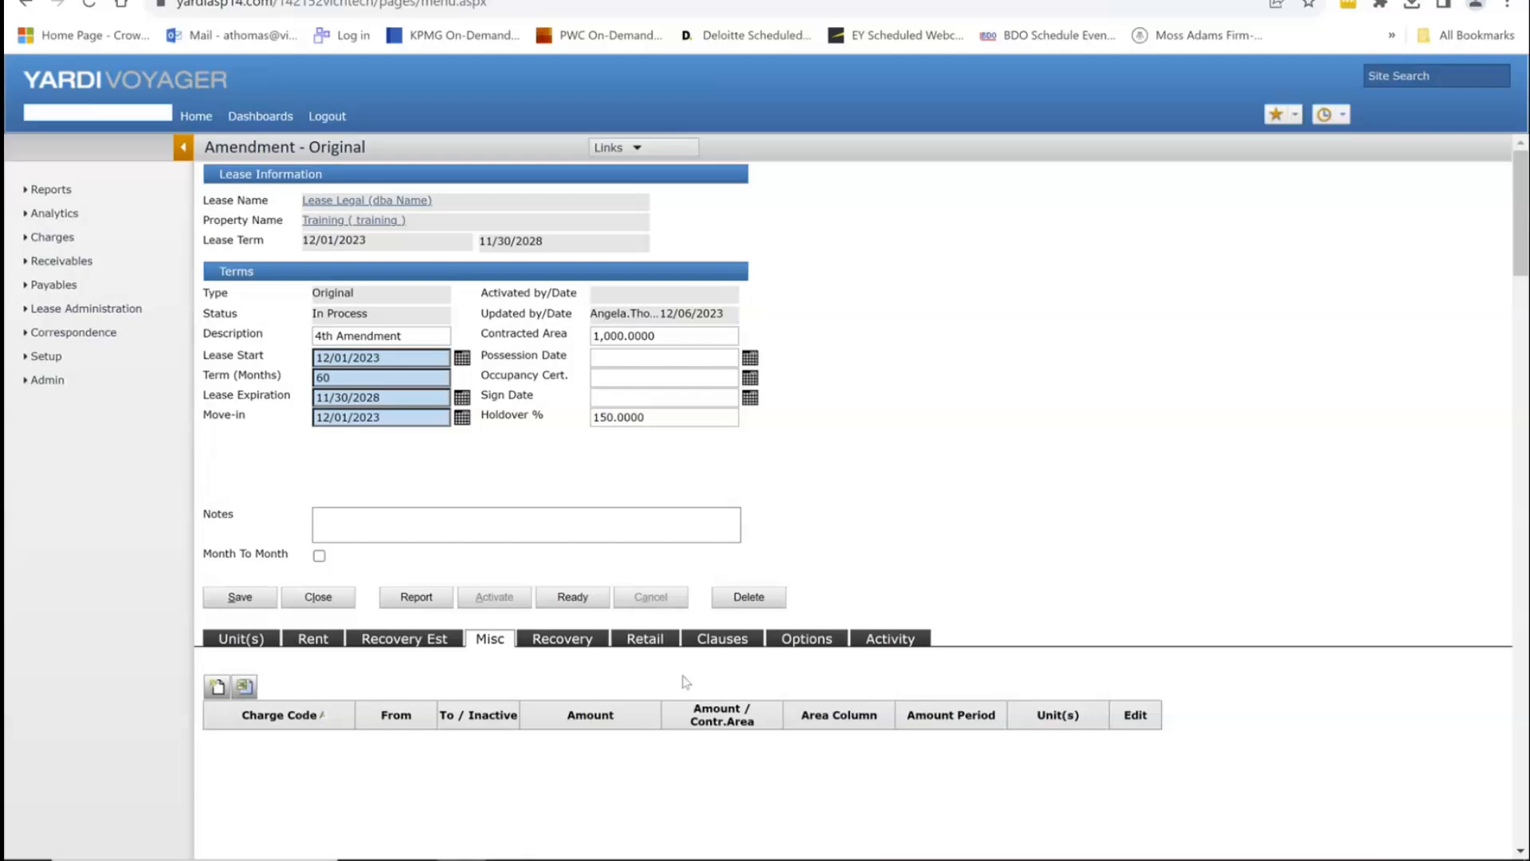
left_click(574, 649)
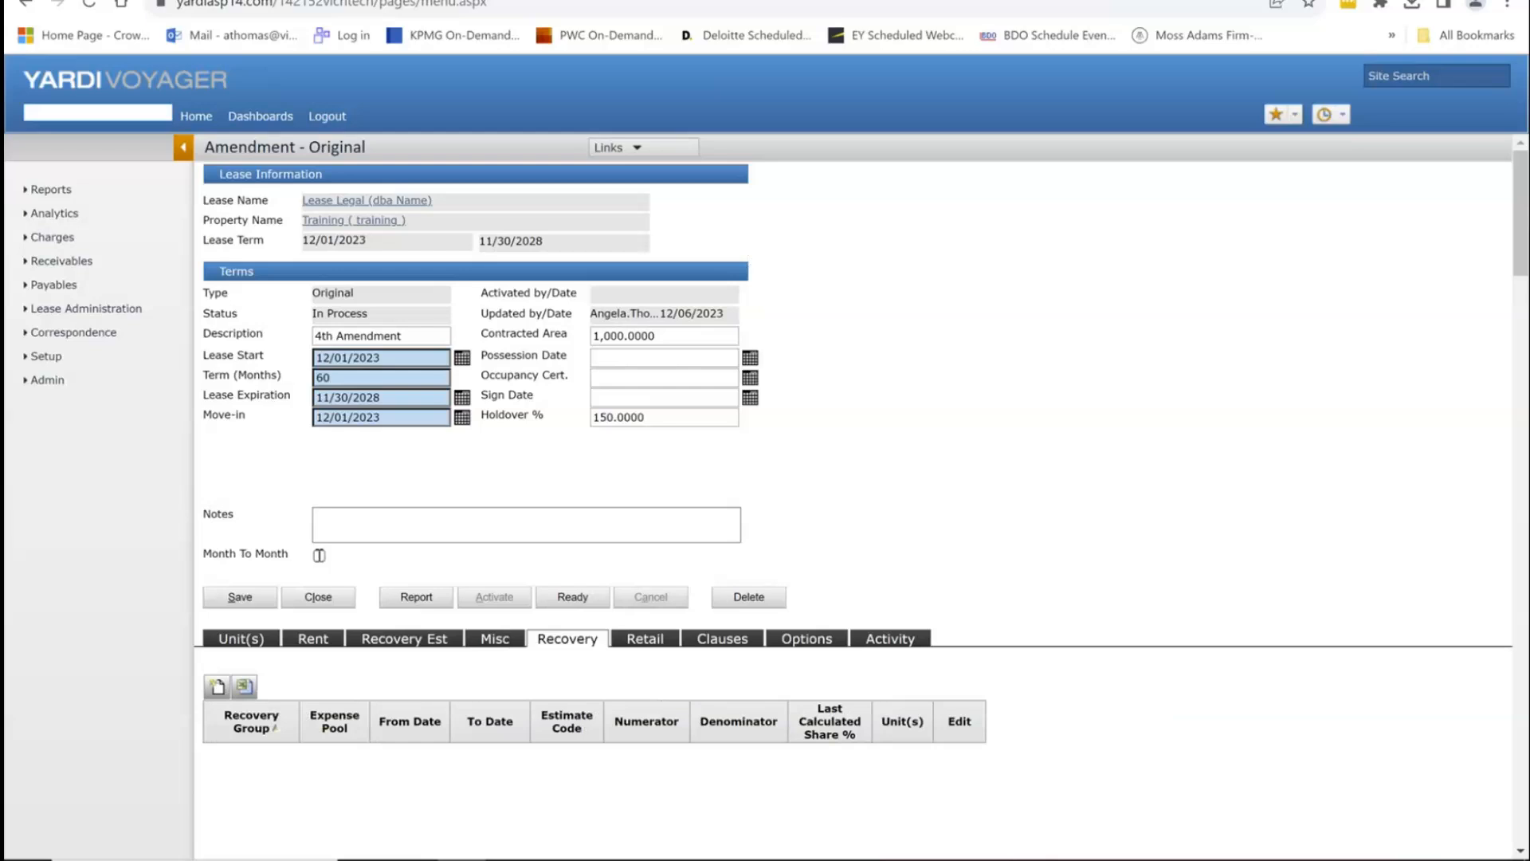
Step: Add the CAM, INS and TAX recovery groups to the amendment, saving each one
left_click(219, 688)
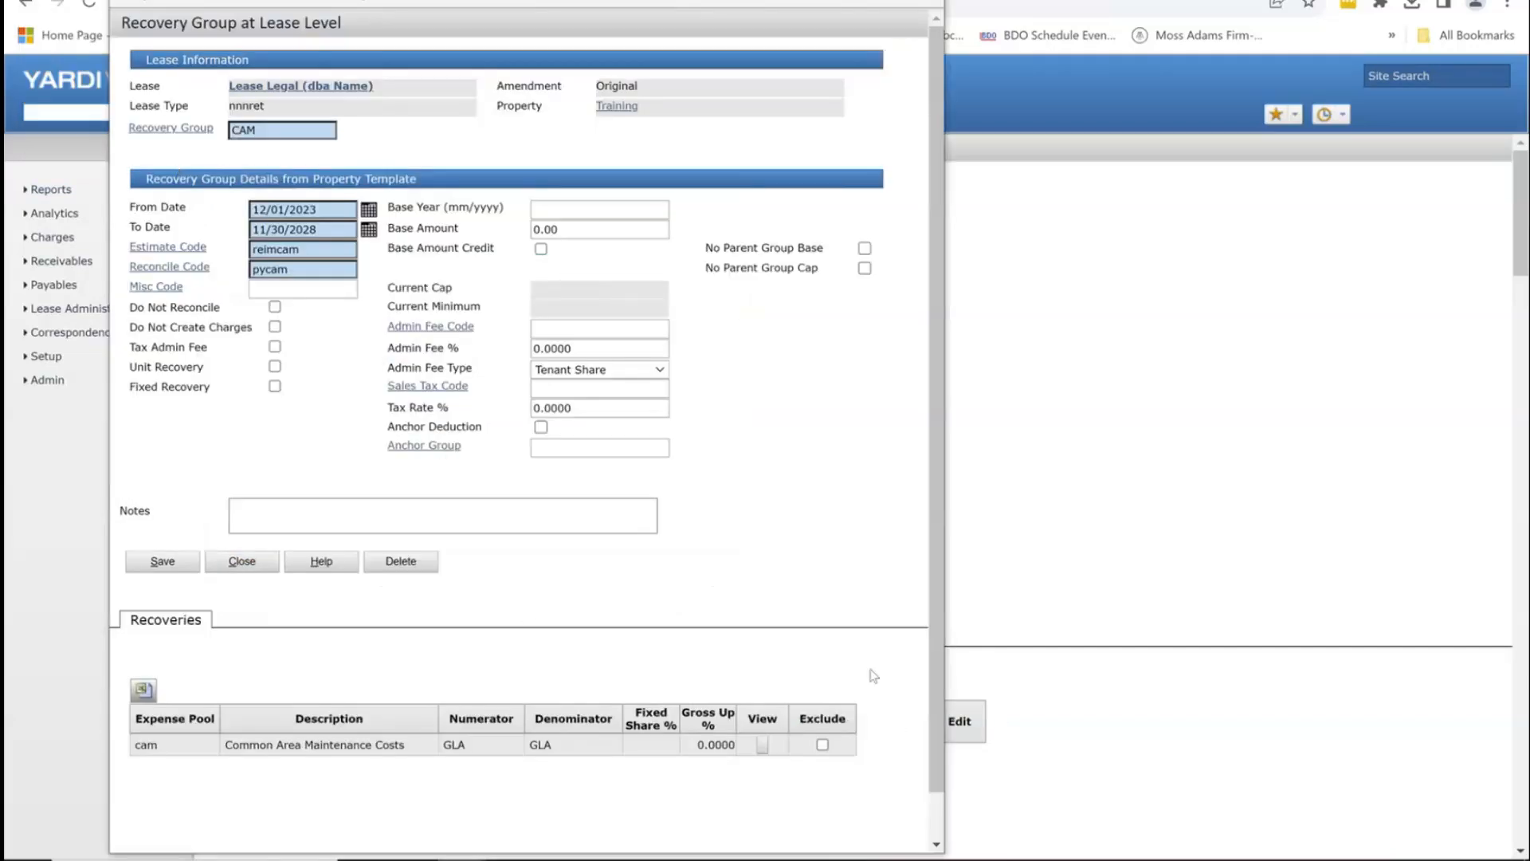
left_click(172, 562)
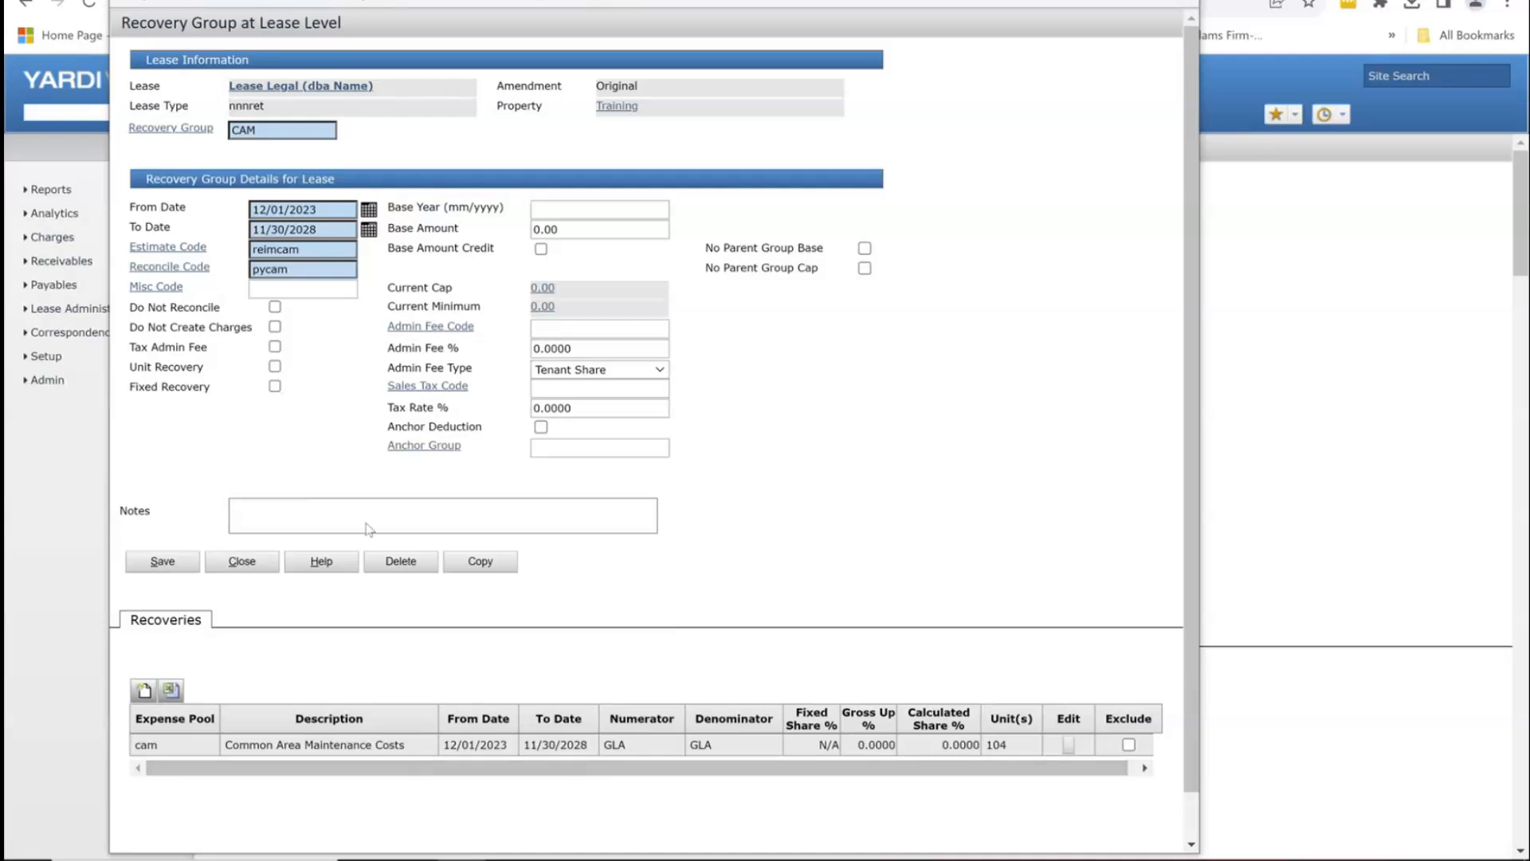
left_click(229, 567)
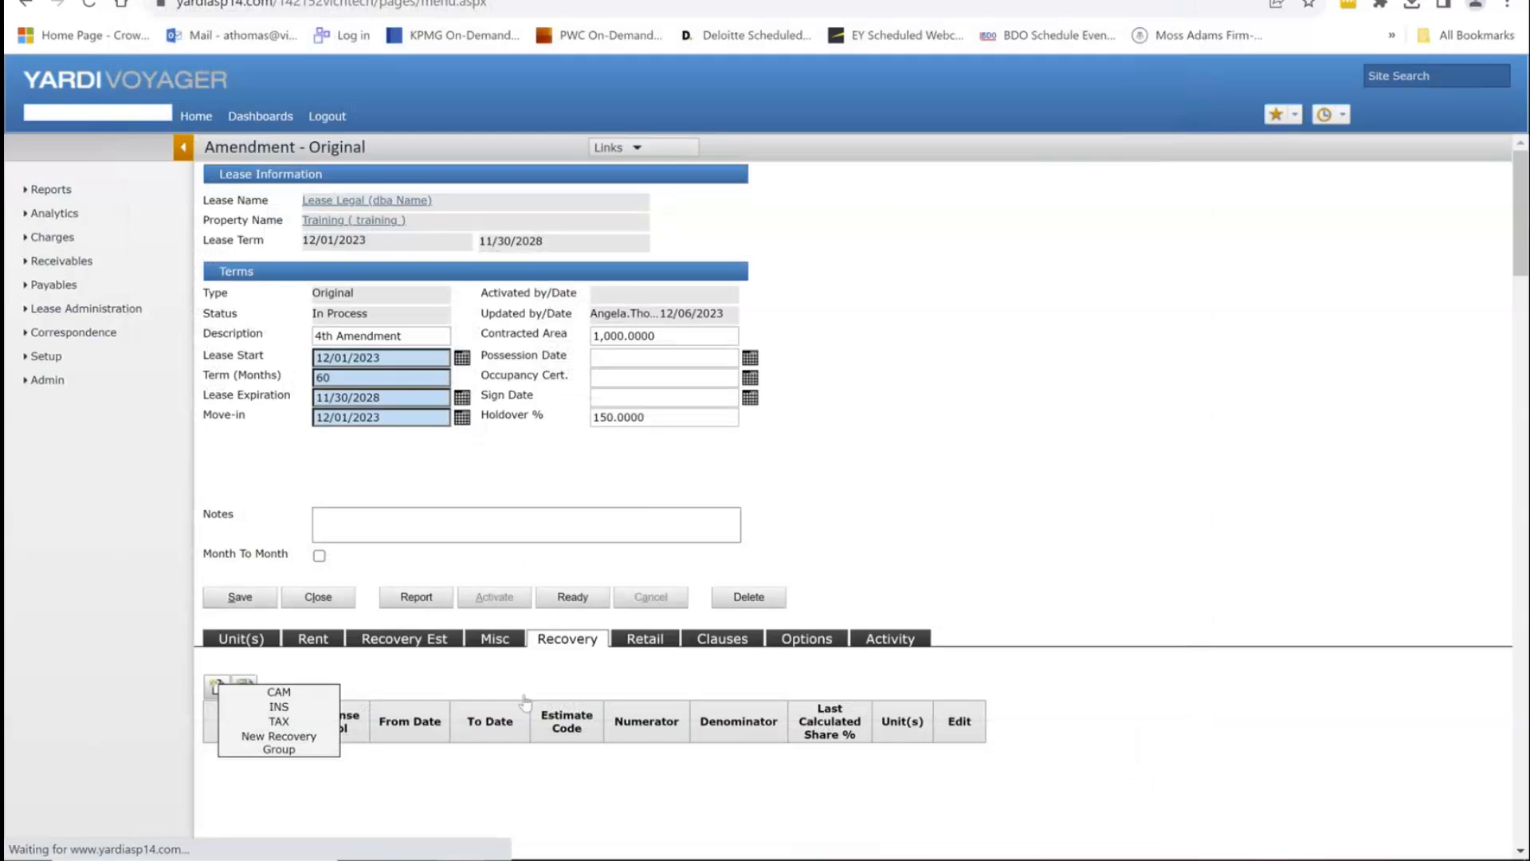
left_click(218, 687)
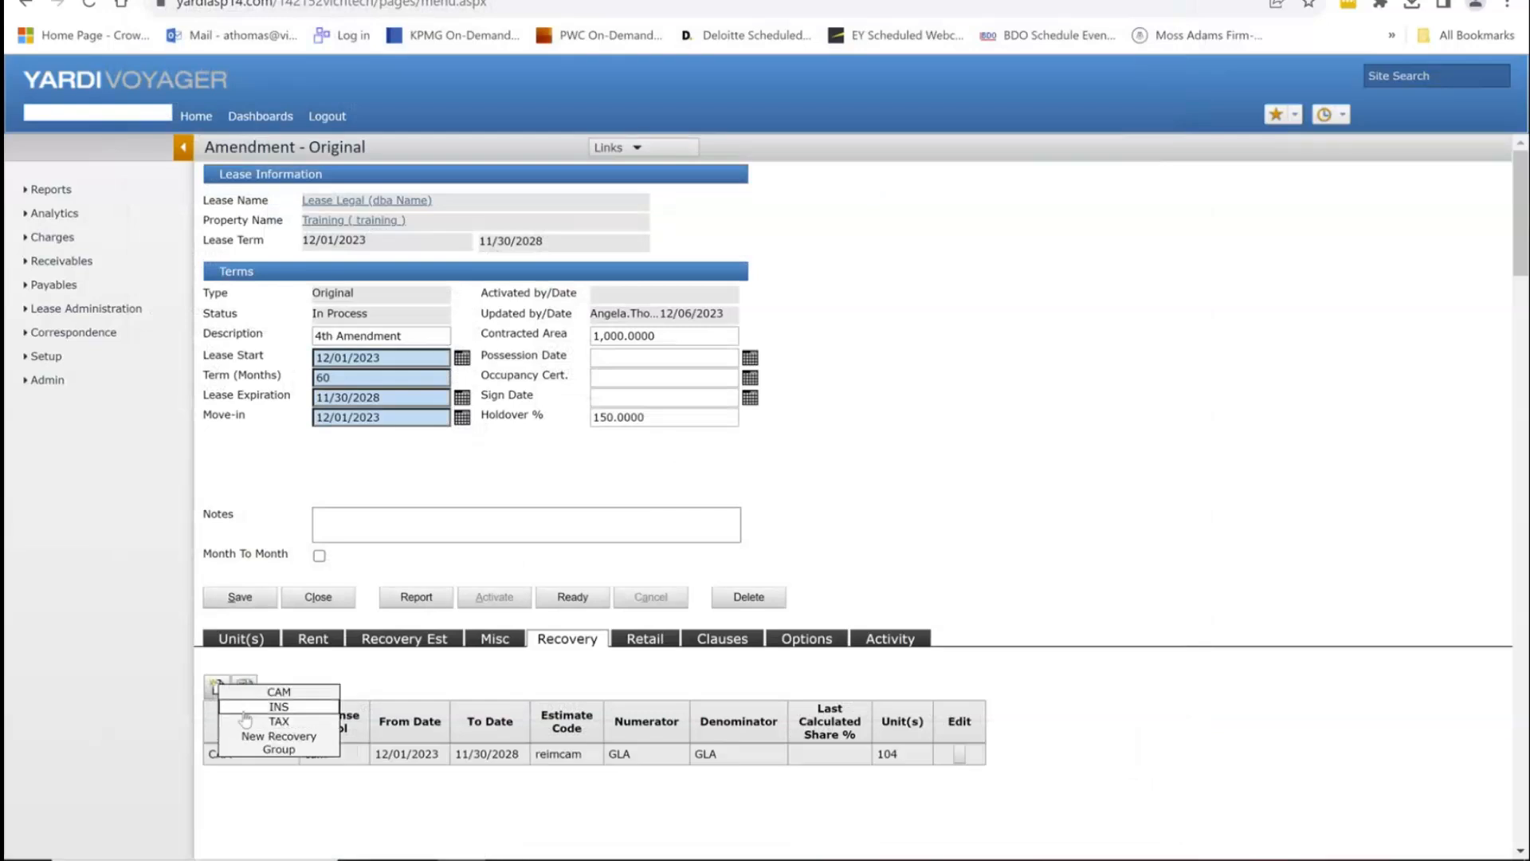
left_click(247, 707)
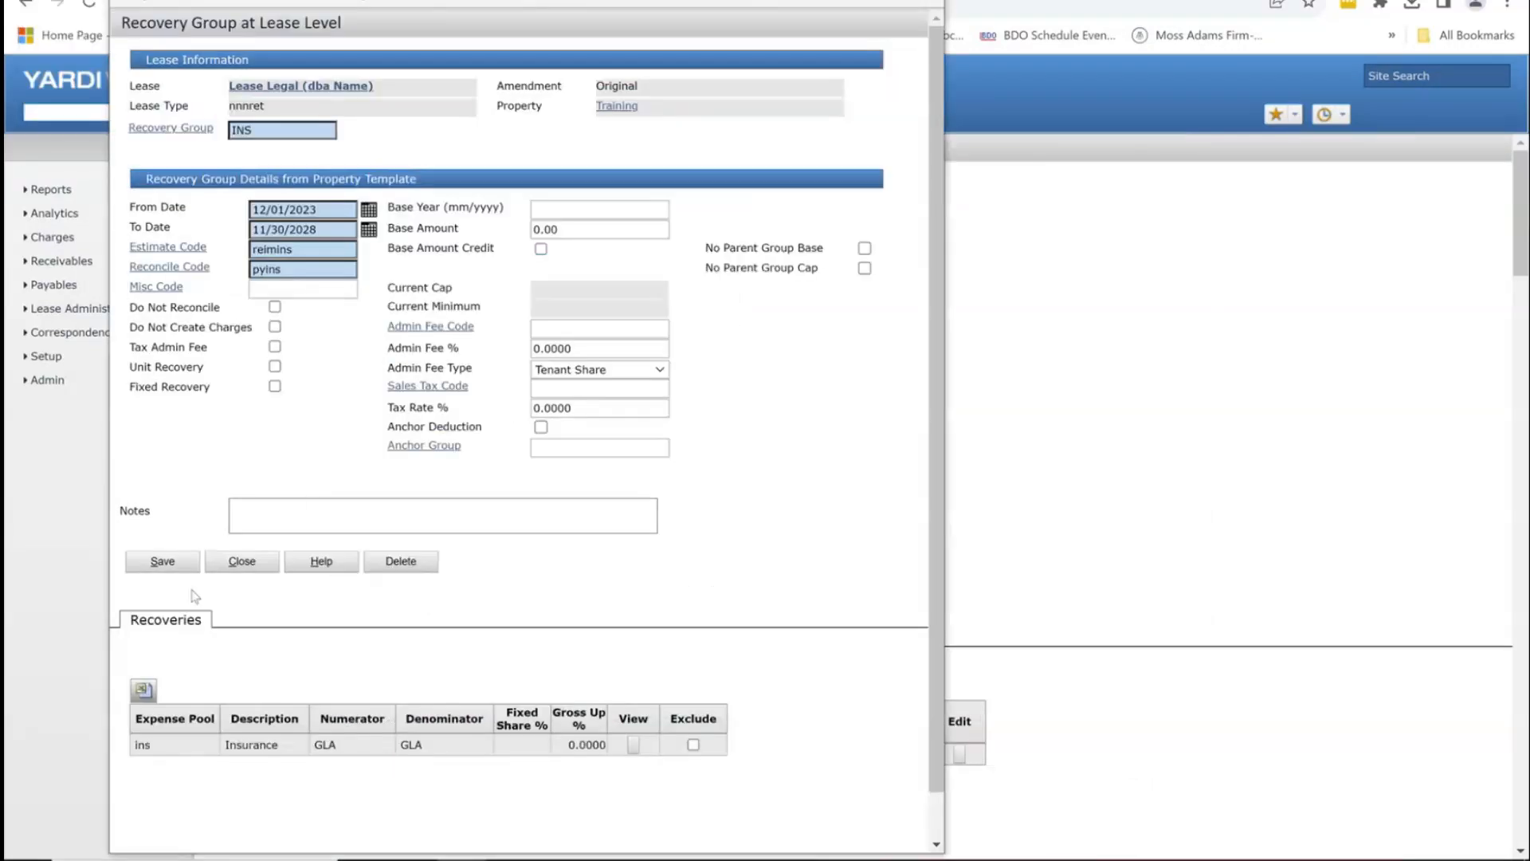
left_click(162, 561)
left_click(244, 559)
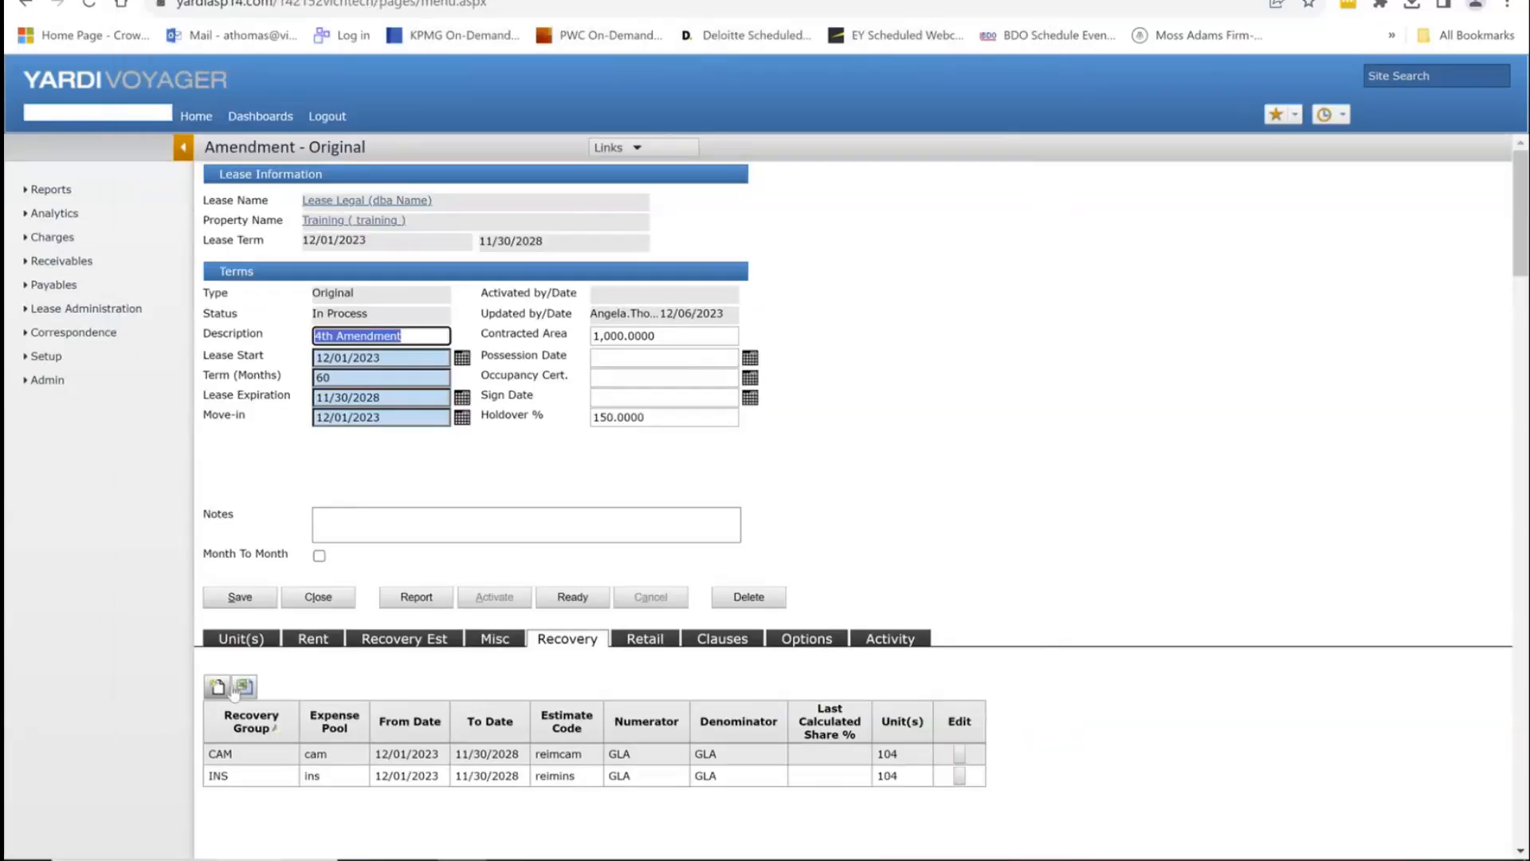
left_click(215, 687)
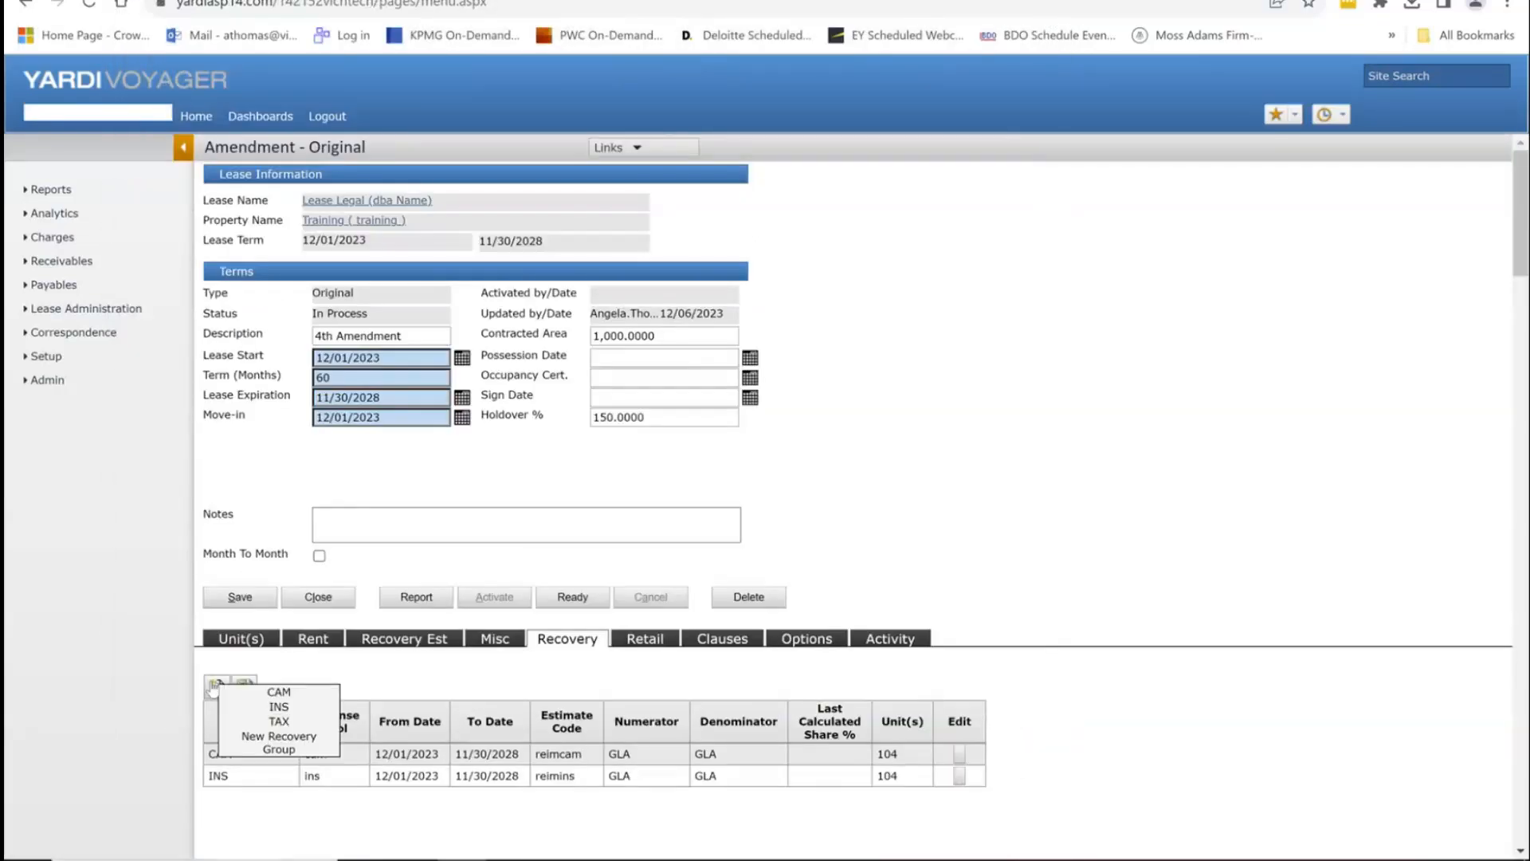
left_click(280, 721)
left_click(140, 563)
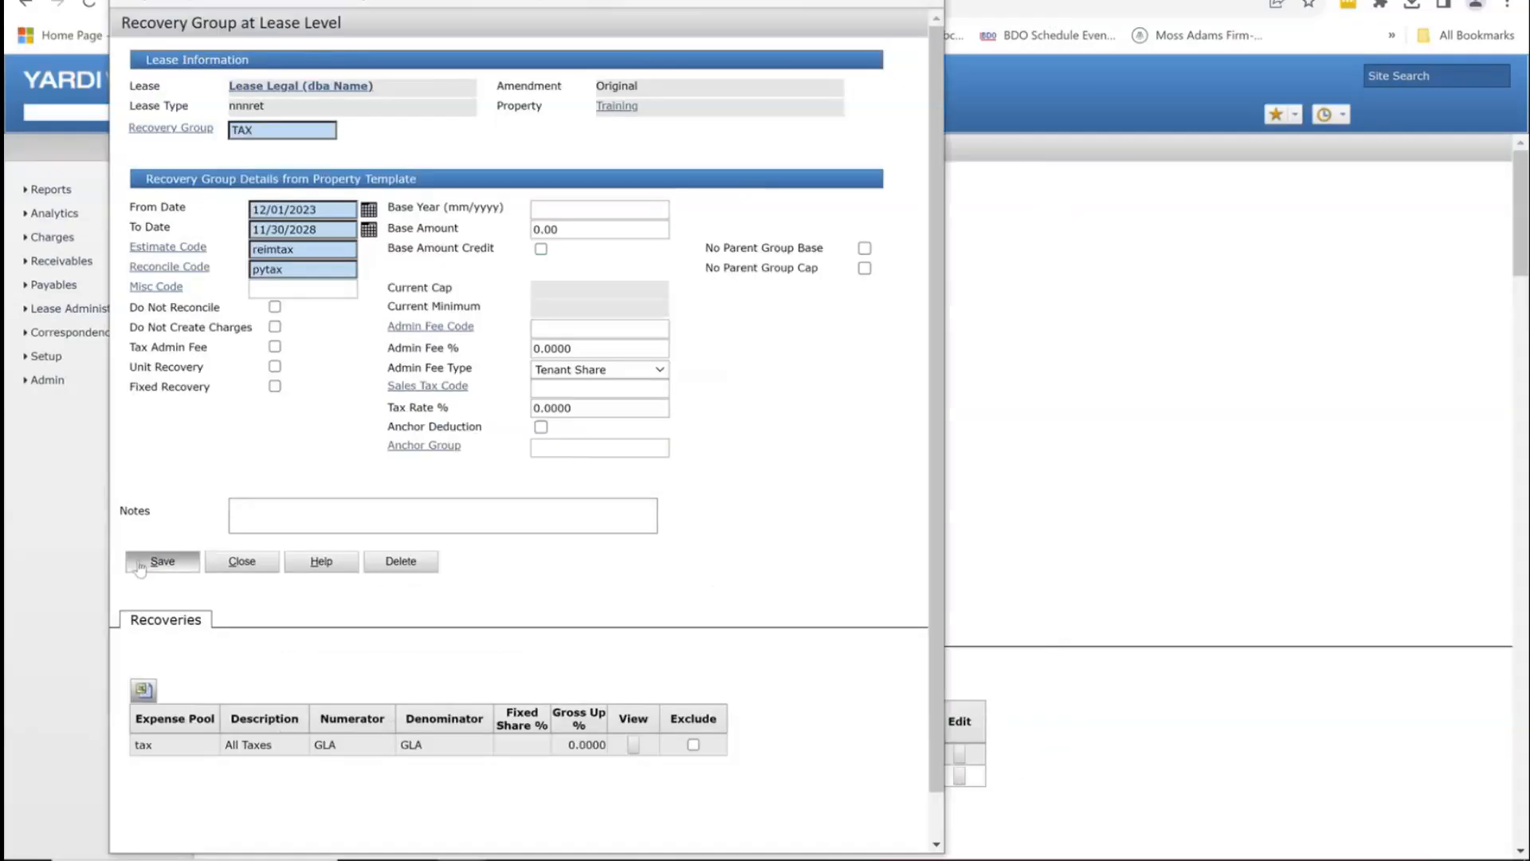
left_click(243, 561)
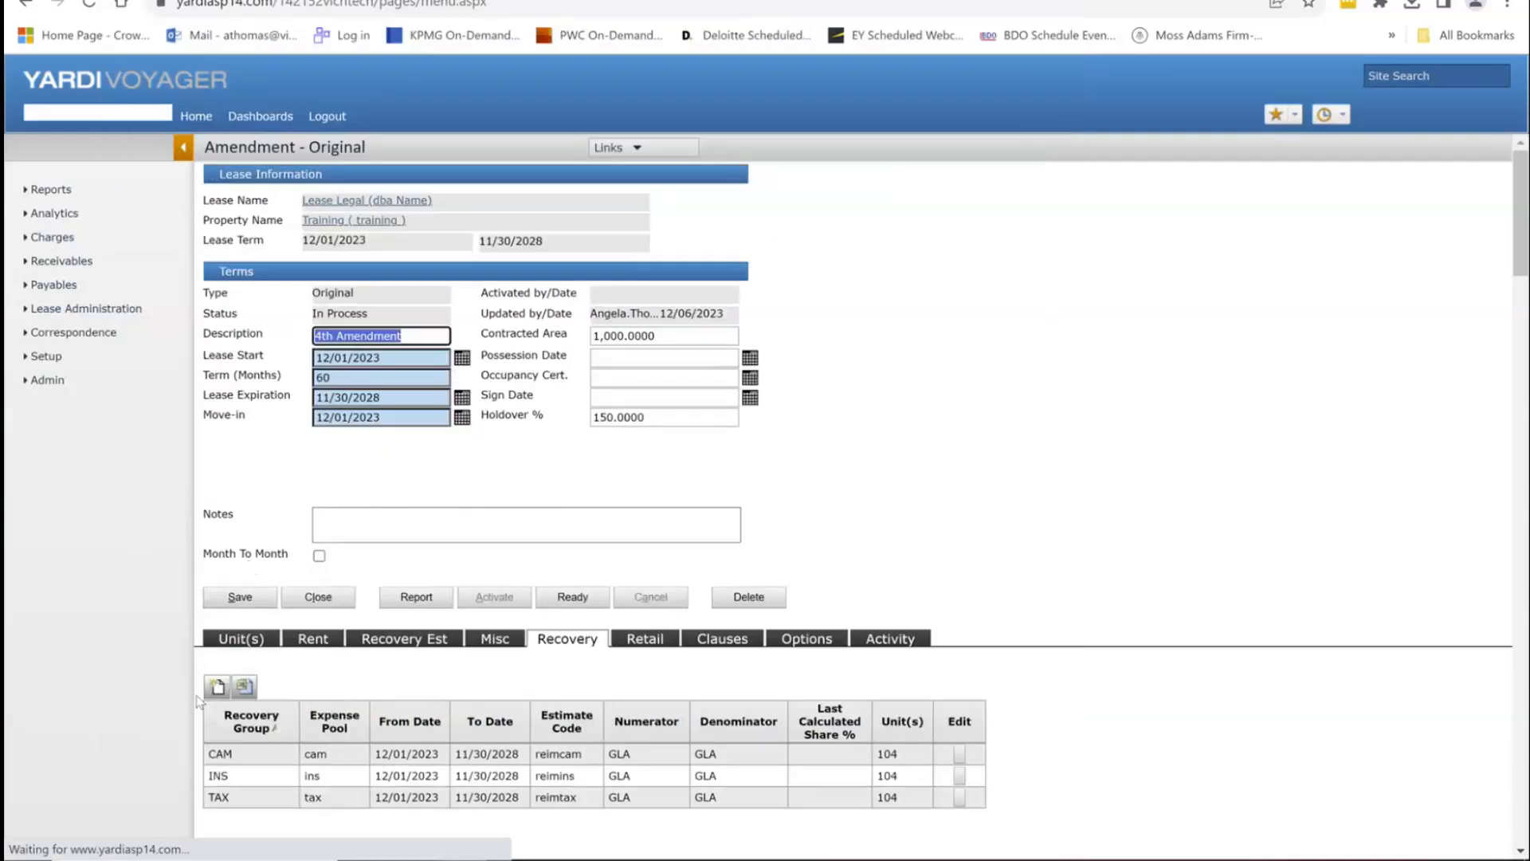
Step: Discard an empty new custom recovery group, then show the amendment's Retail overage section
left_click(216, 687)
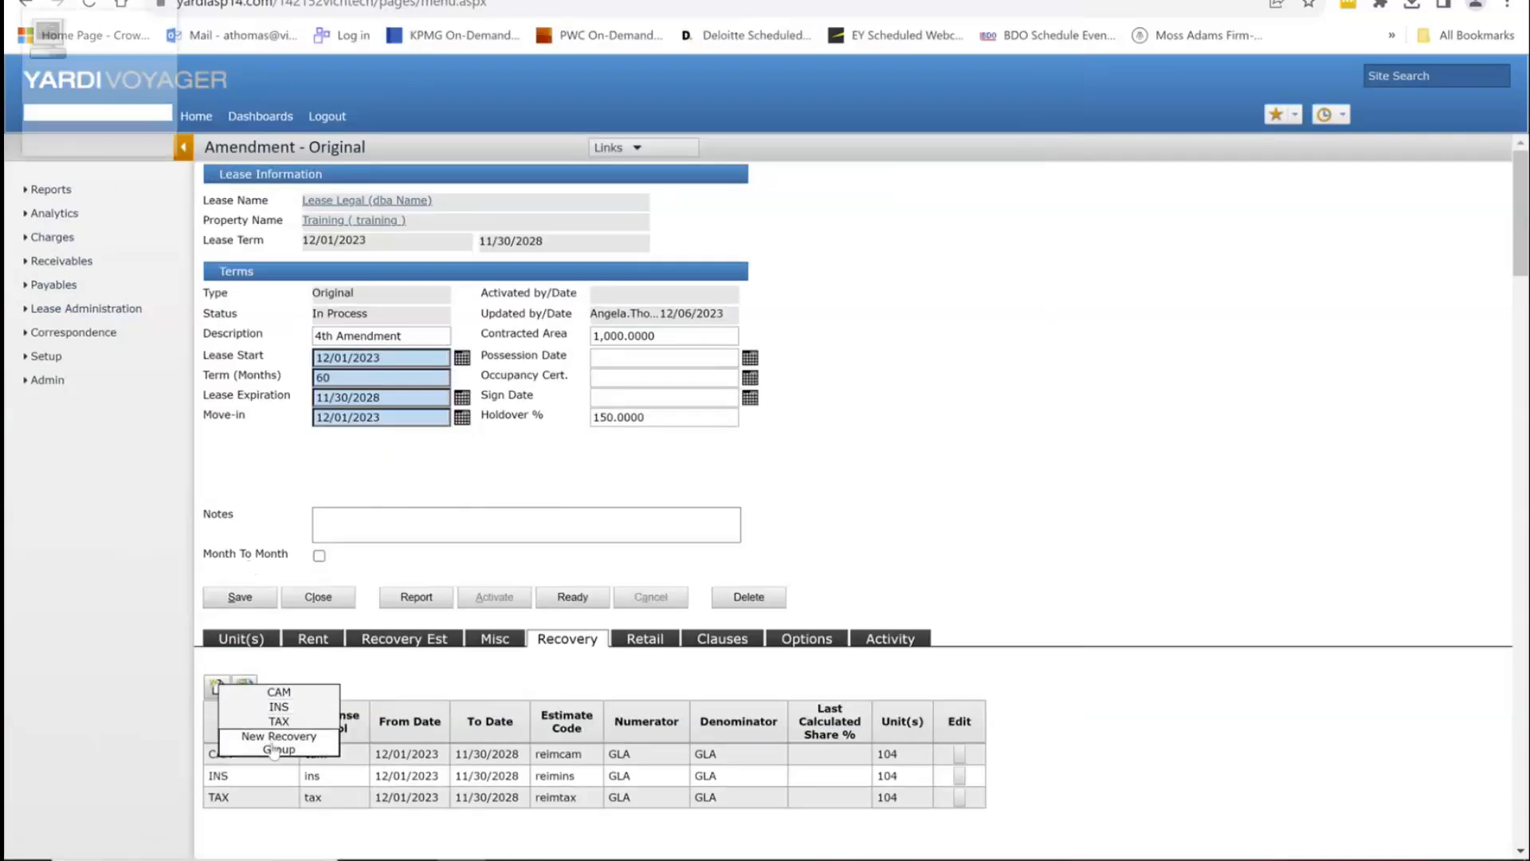
left_click(273, 748)
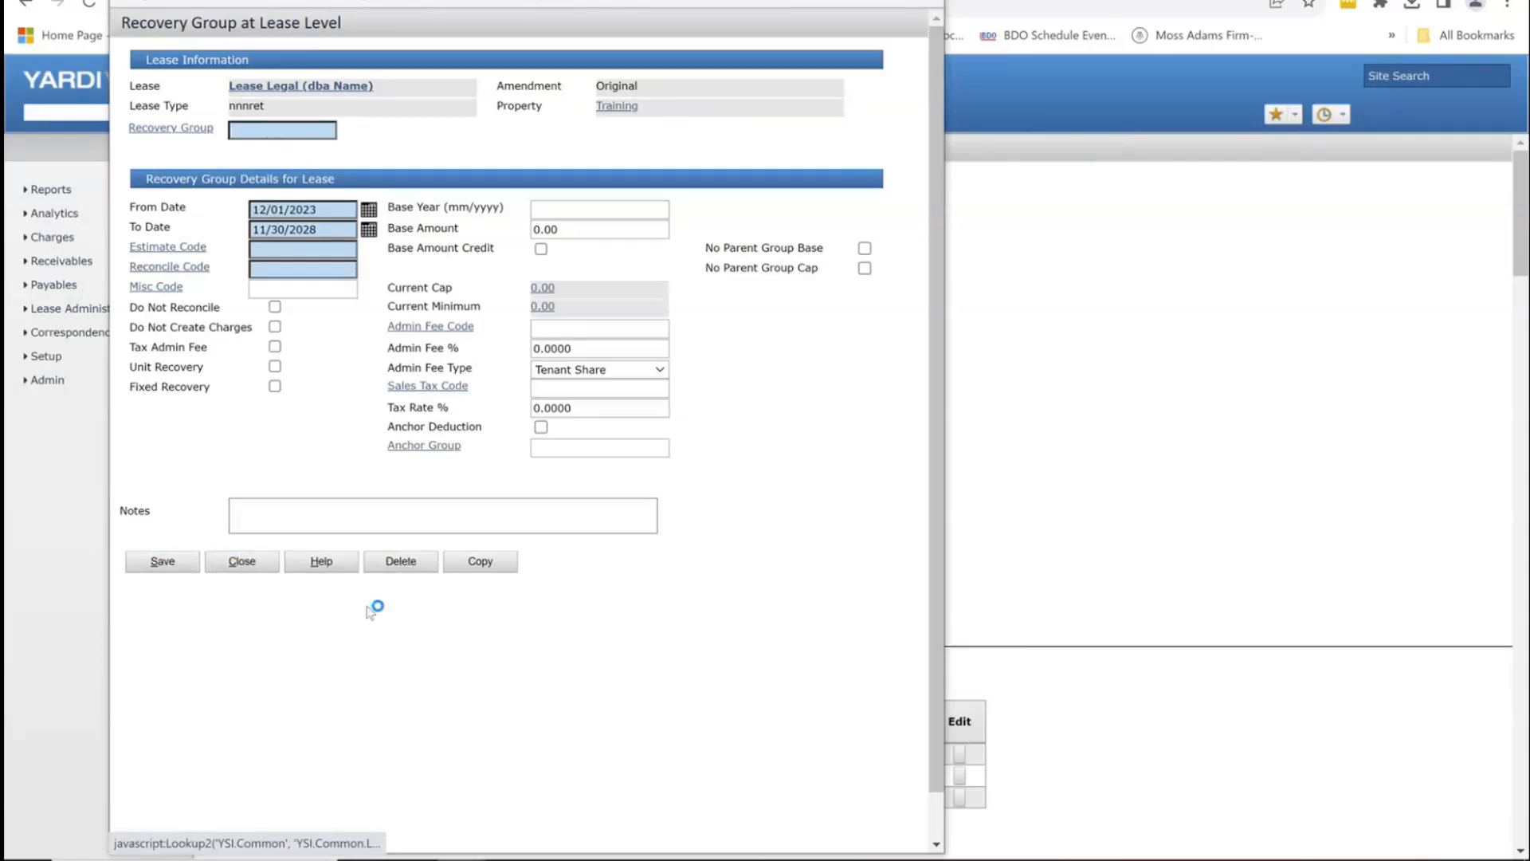
left_click(242, 561)
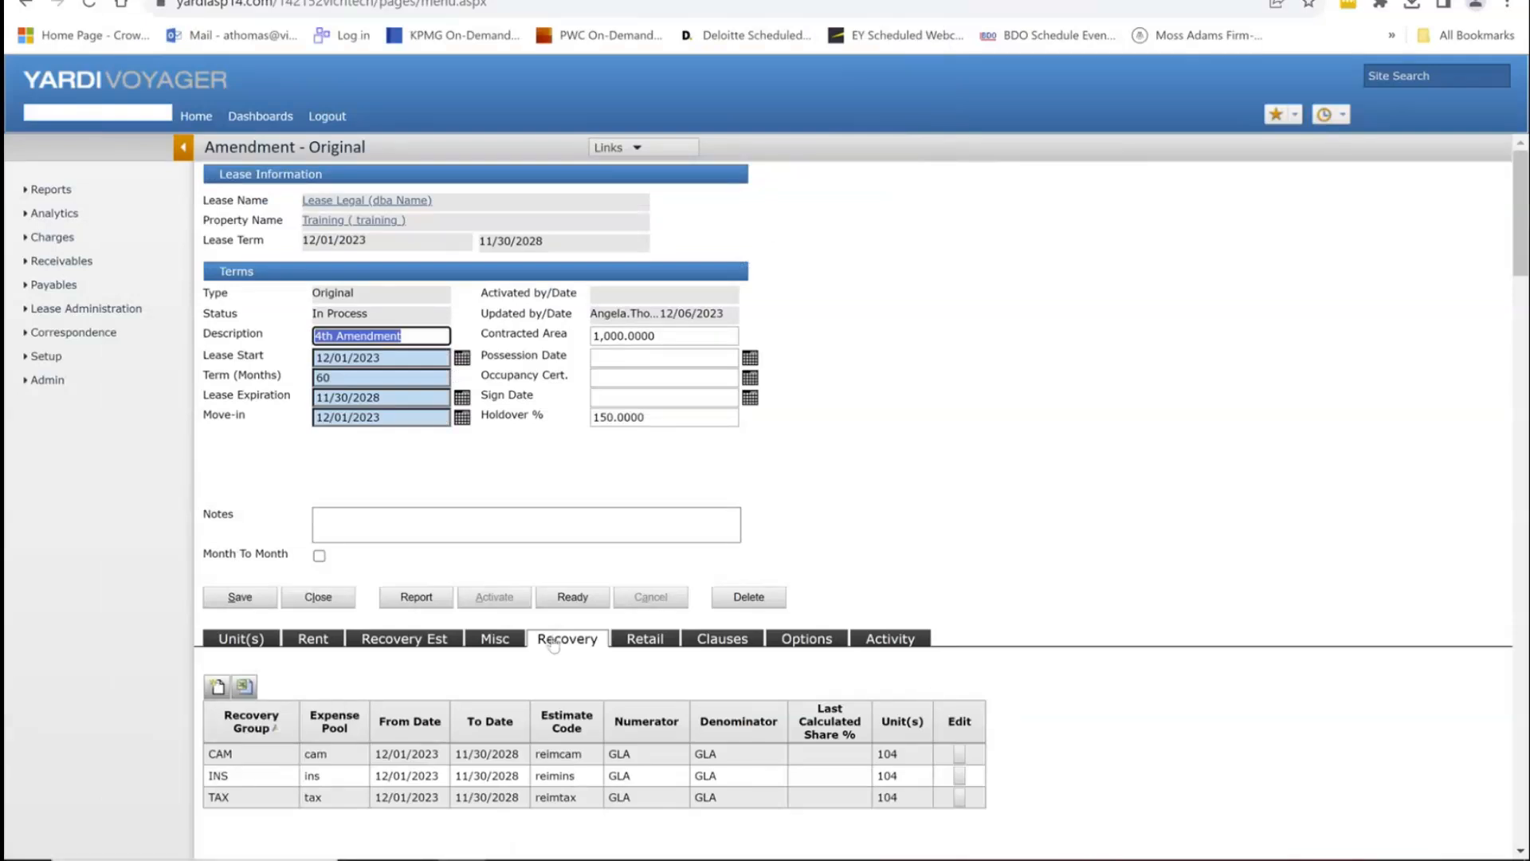
left_click(635, 643)
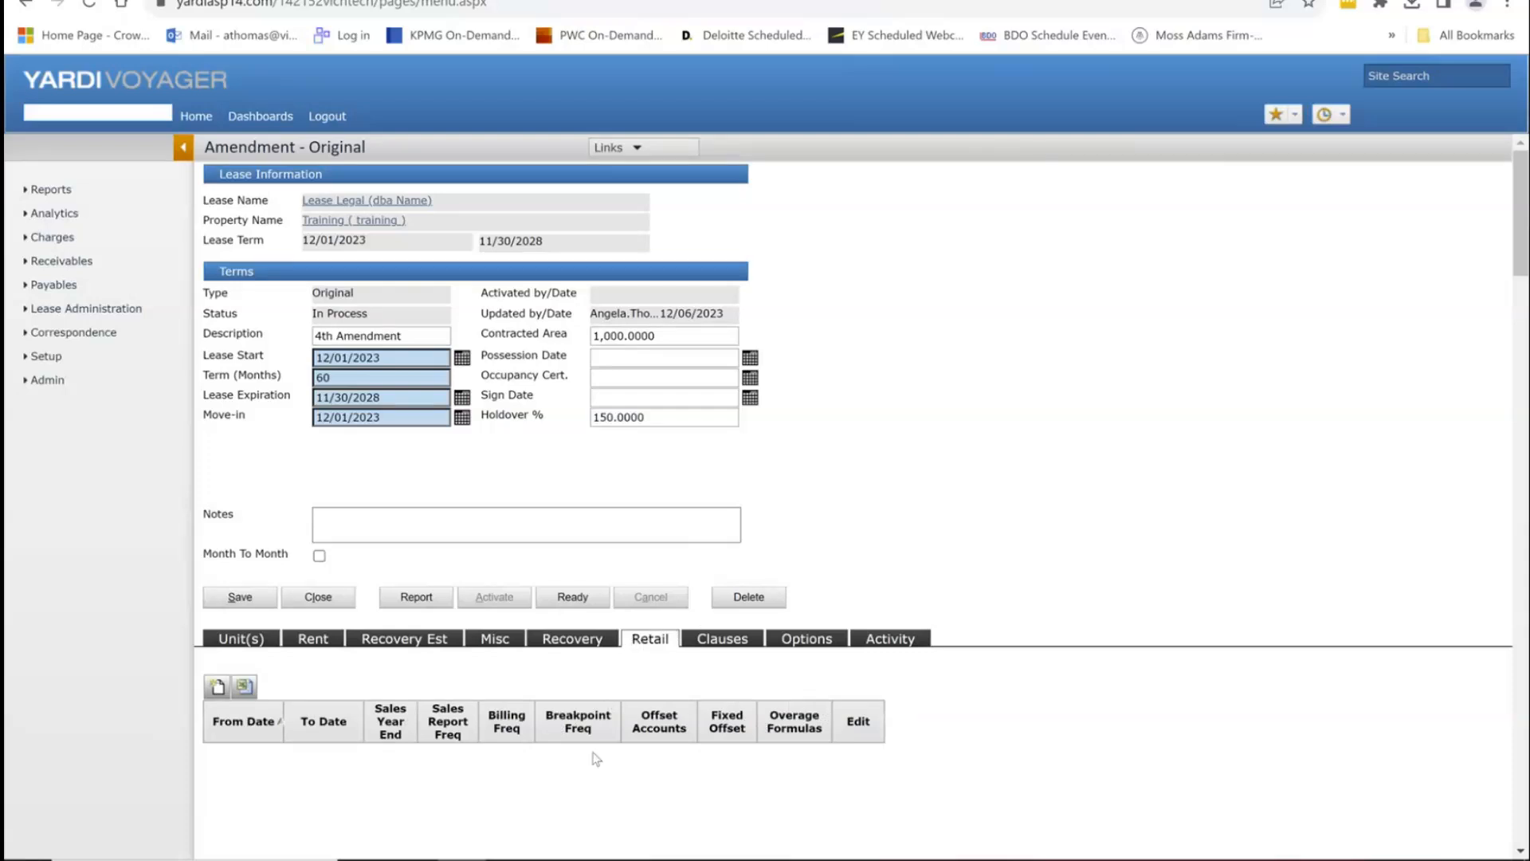
Step: Create and save a new monthly retail overage profile for the amendment
left_click(216, 692)
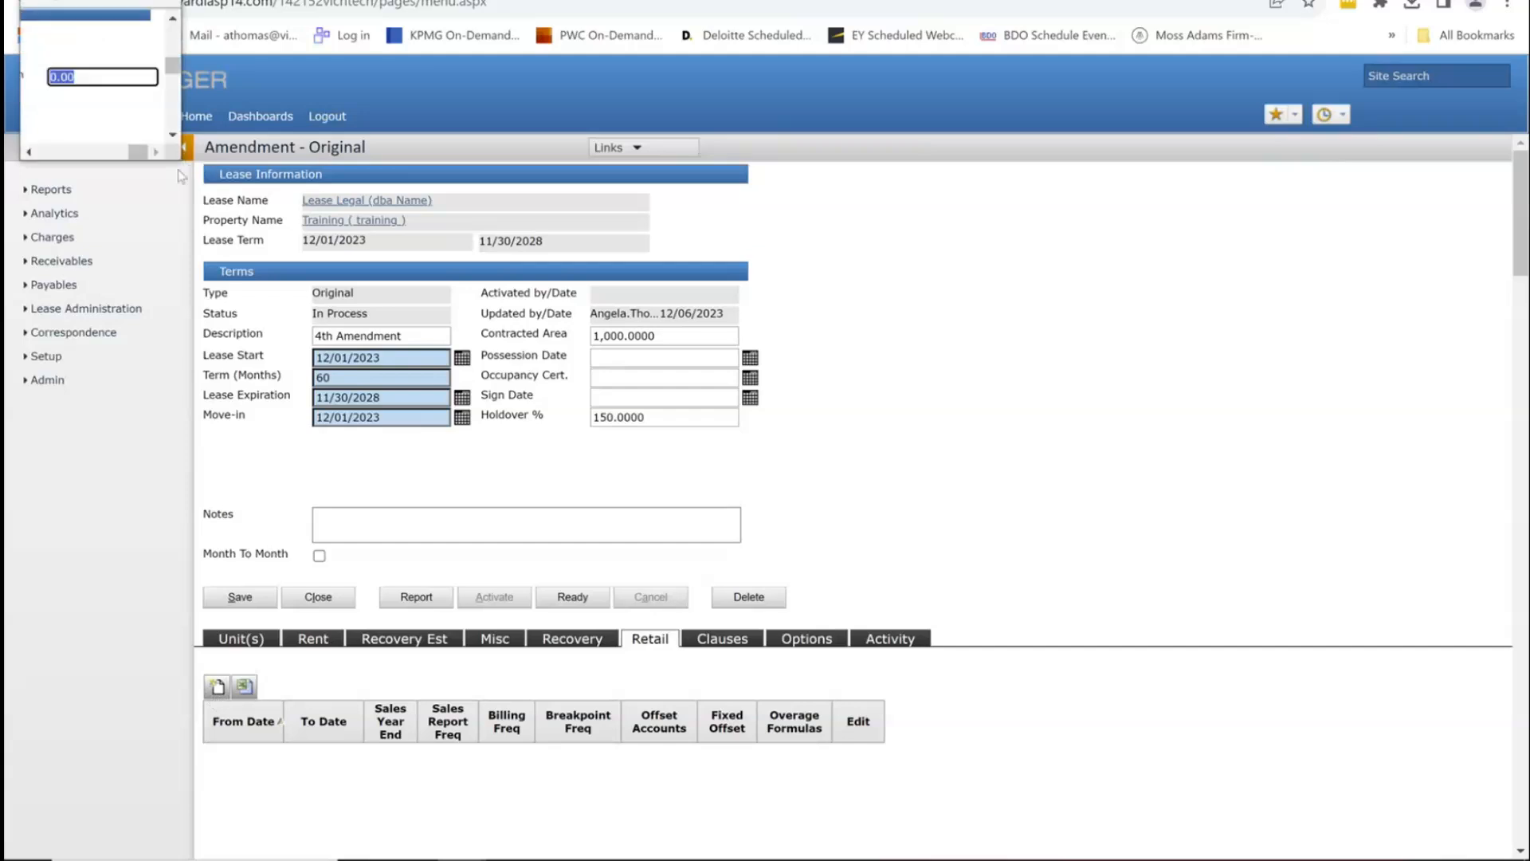
left_click_drag(181, 161, 1523, 859)
left_click(57, 461)
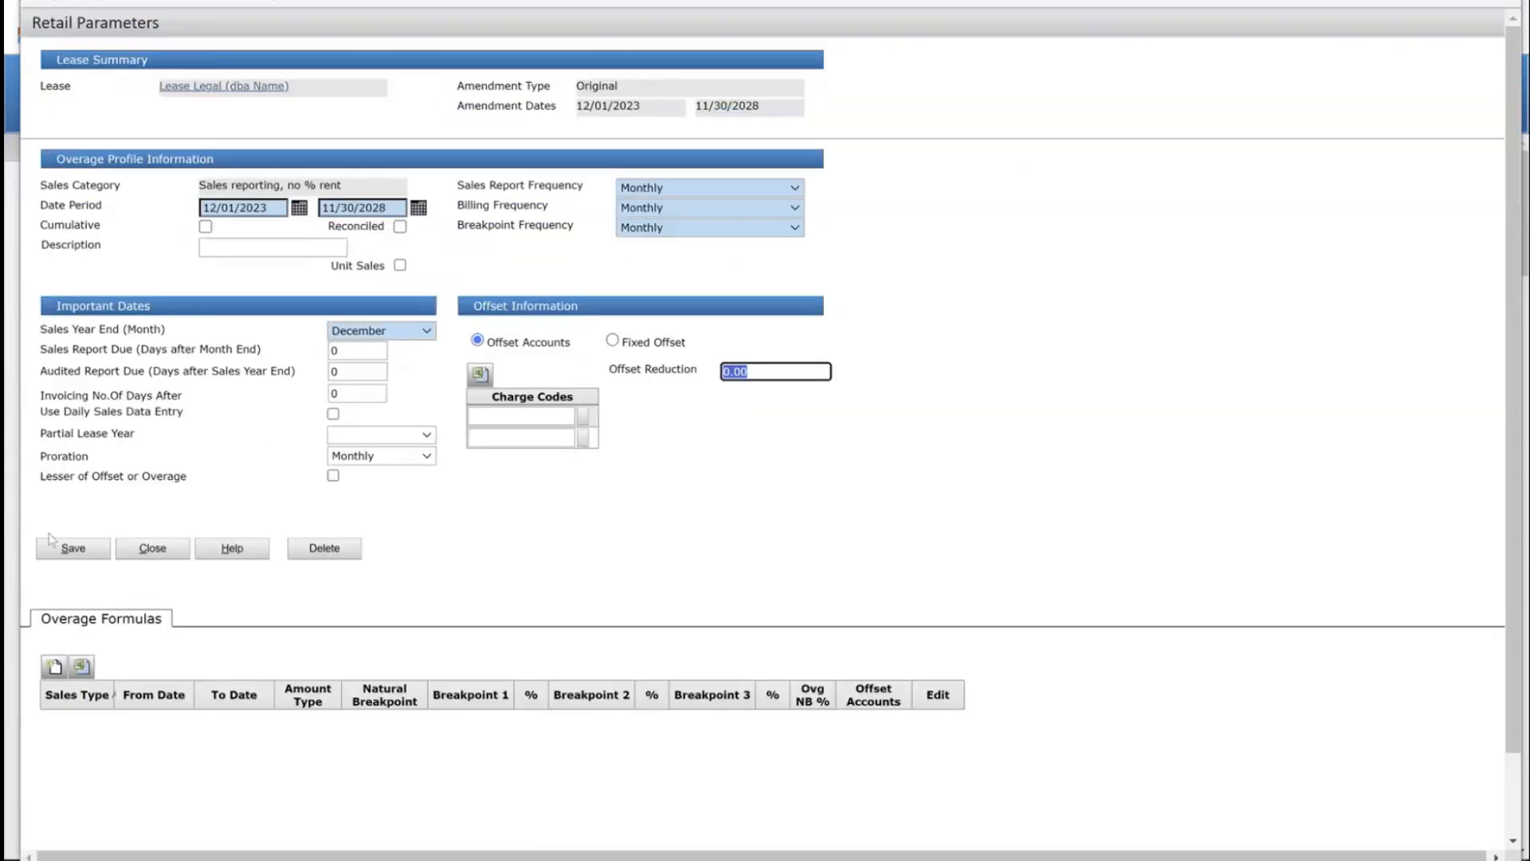
Step: Add an annrprts overage formula for 12/01/2023 to 11/30/2028 and close both windows
left_click(56, 674)
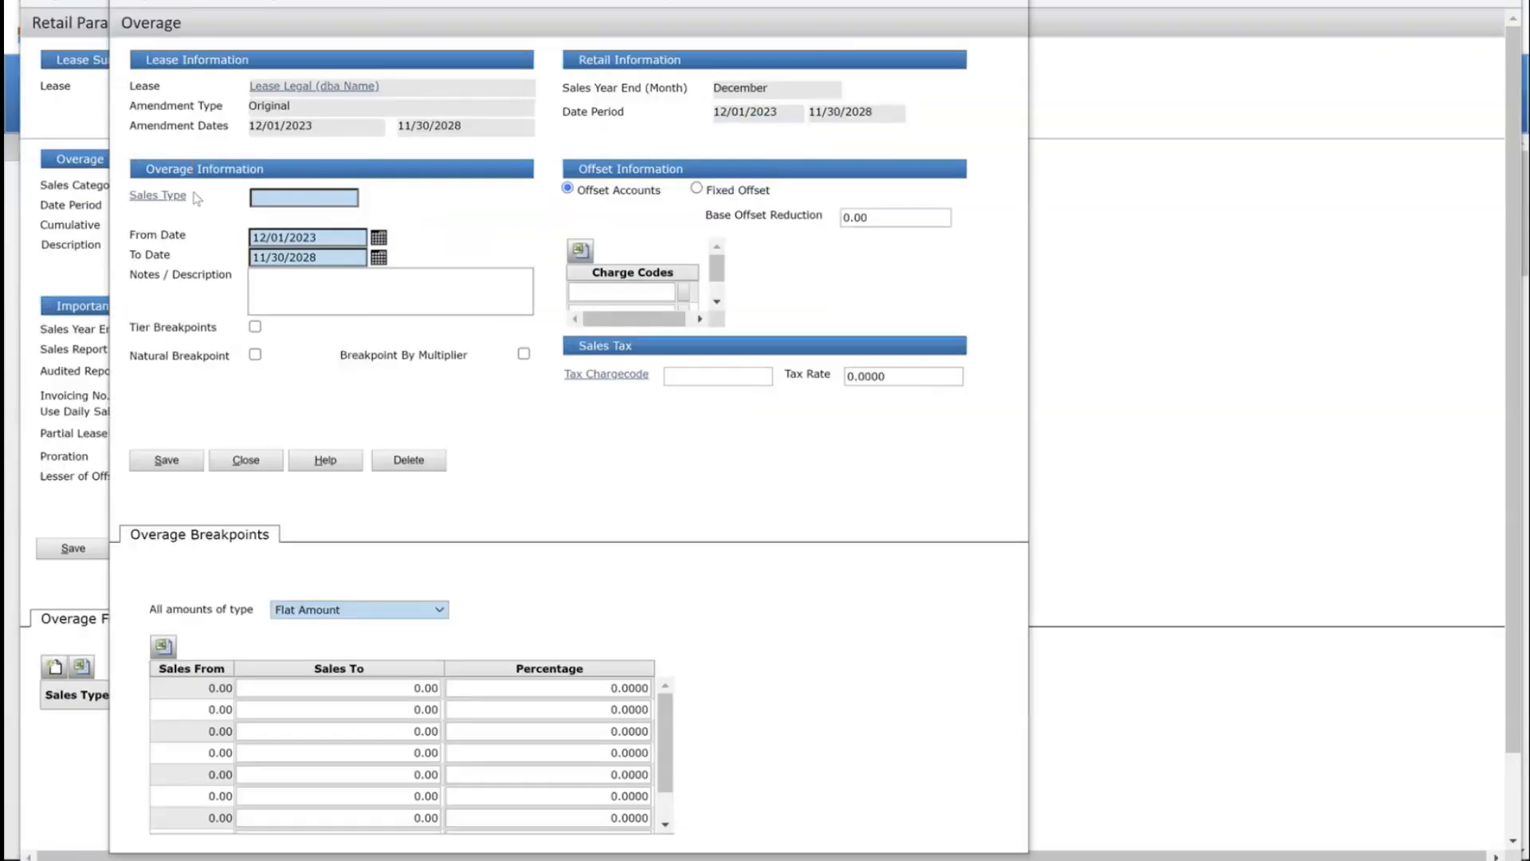
left_click(170, 201)
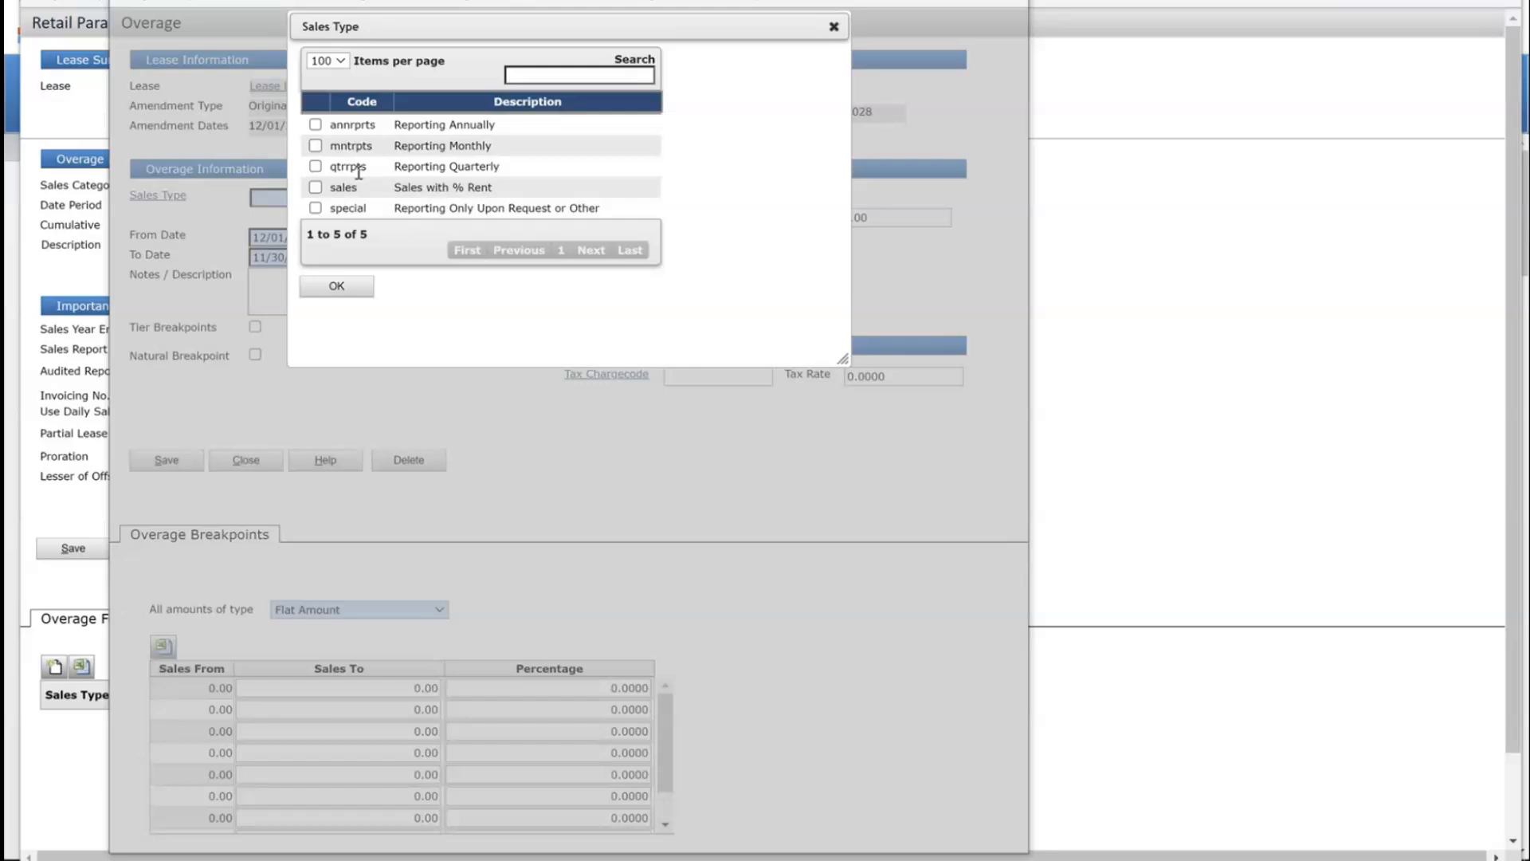
left_click(316, 126)
left_click(348, 285)
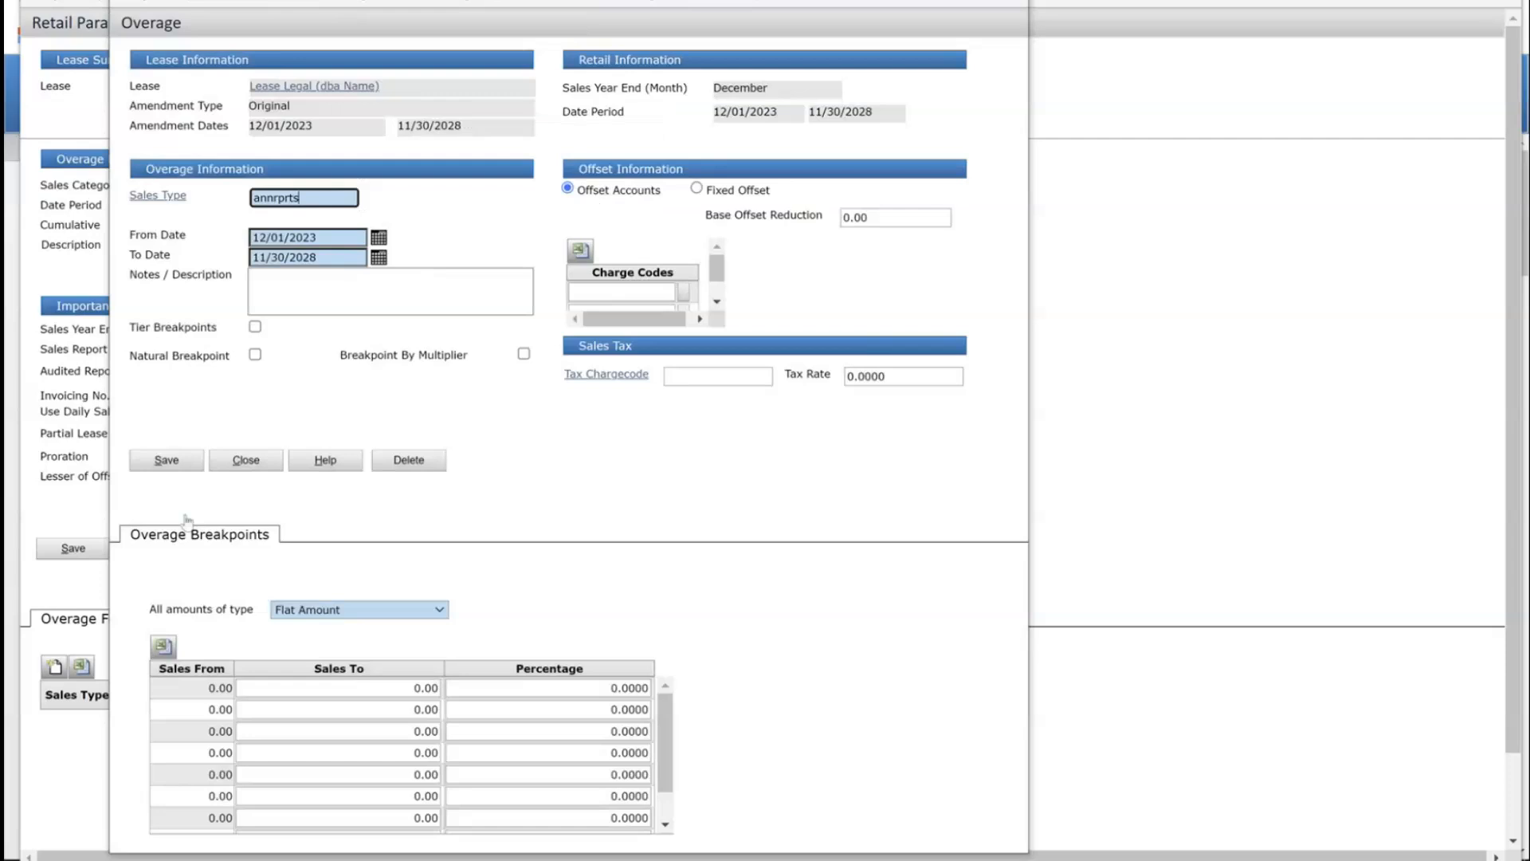
left_click(148, 468)
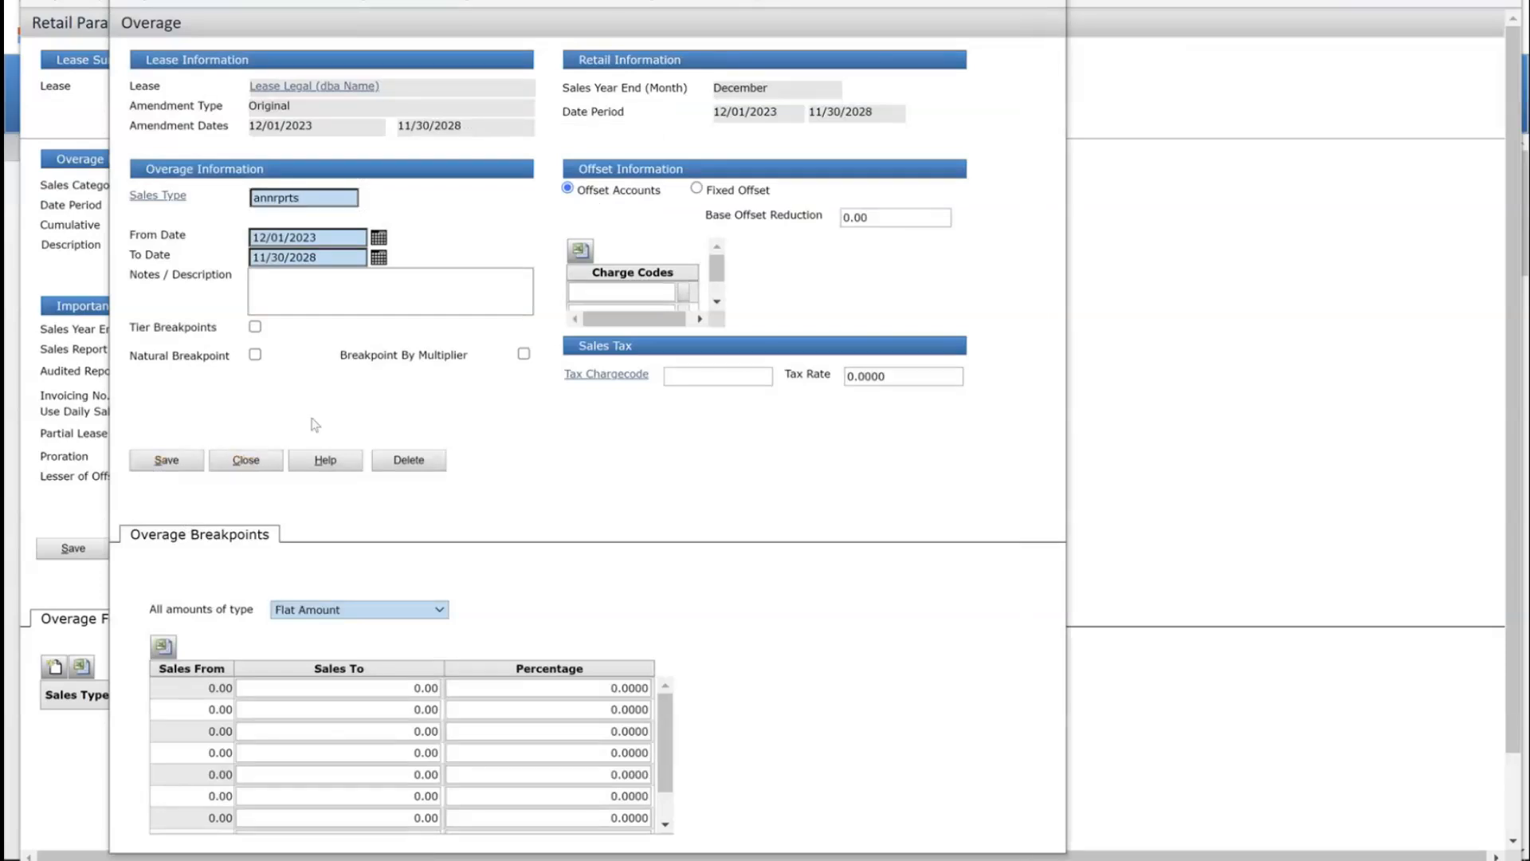
left_click(241, 470)
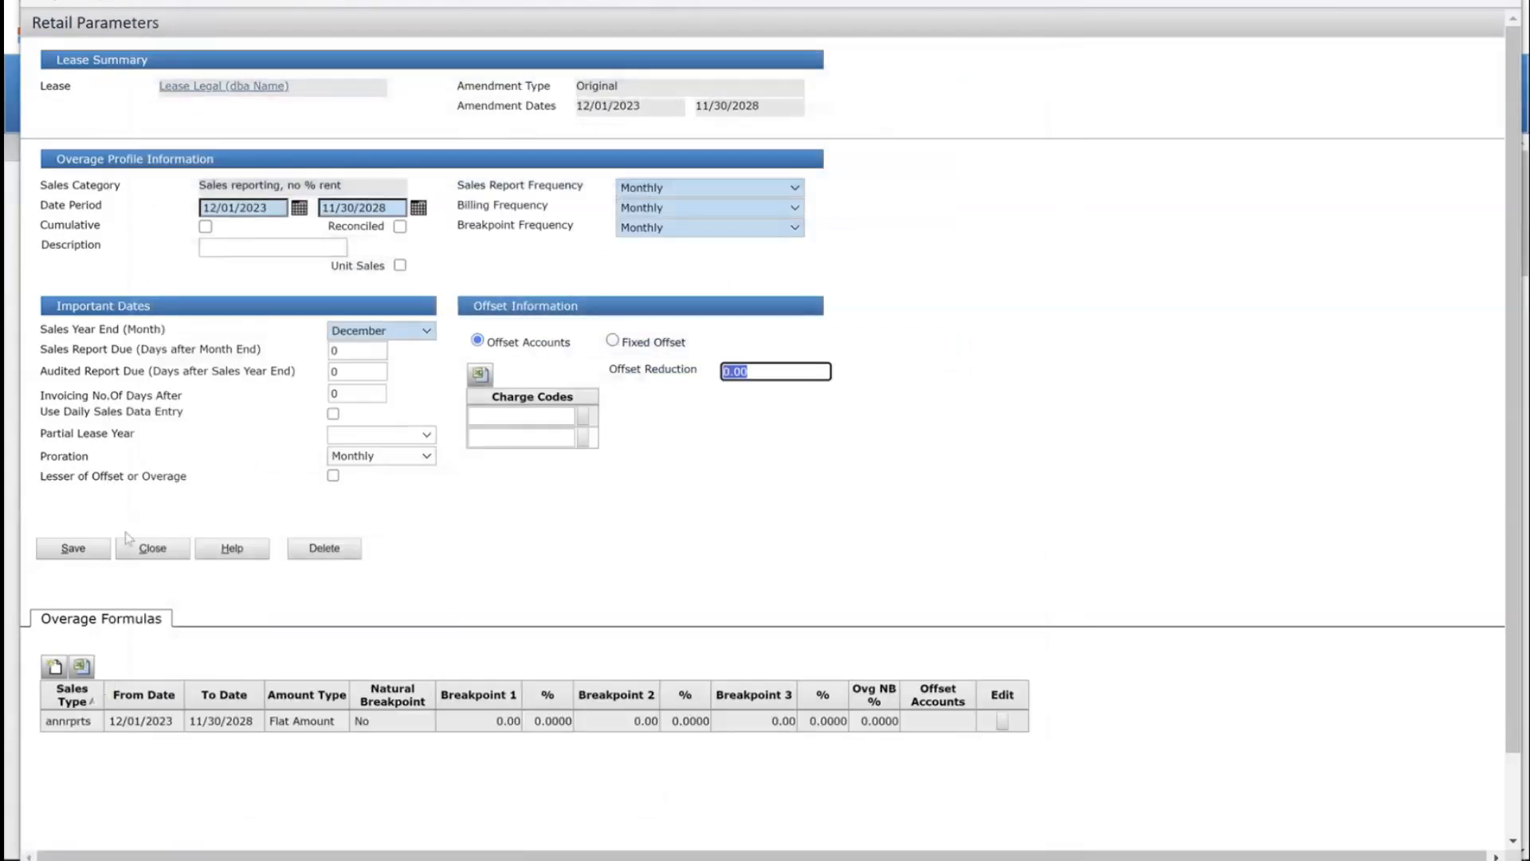
left_click(153, 548)
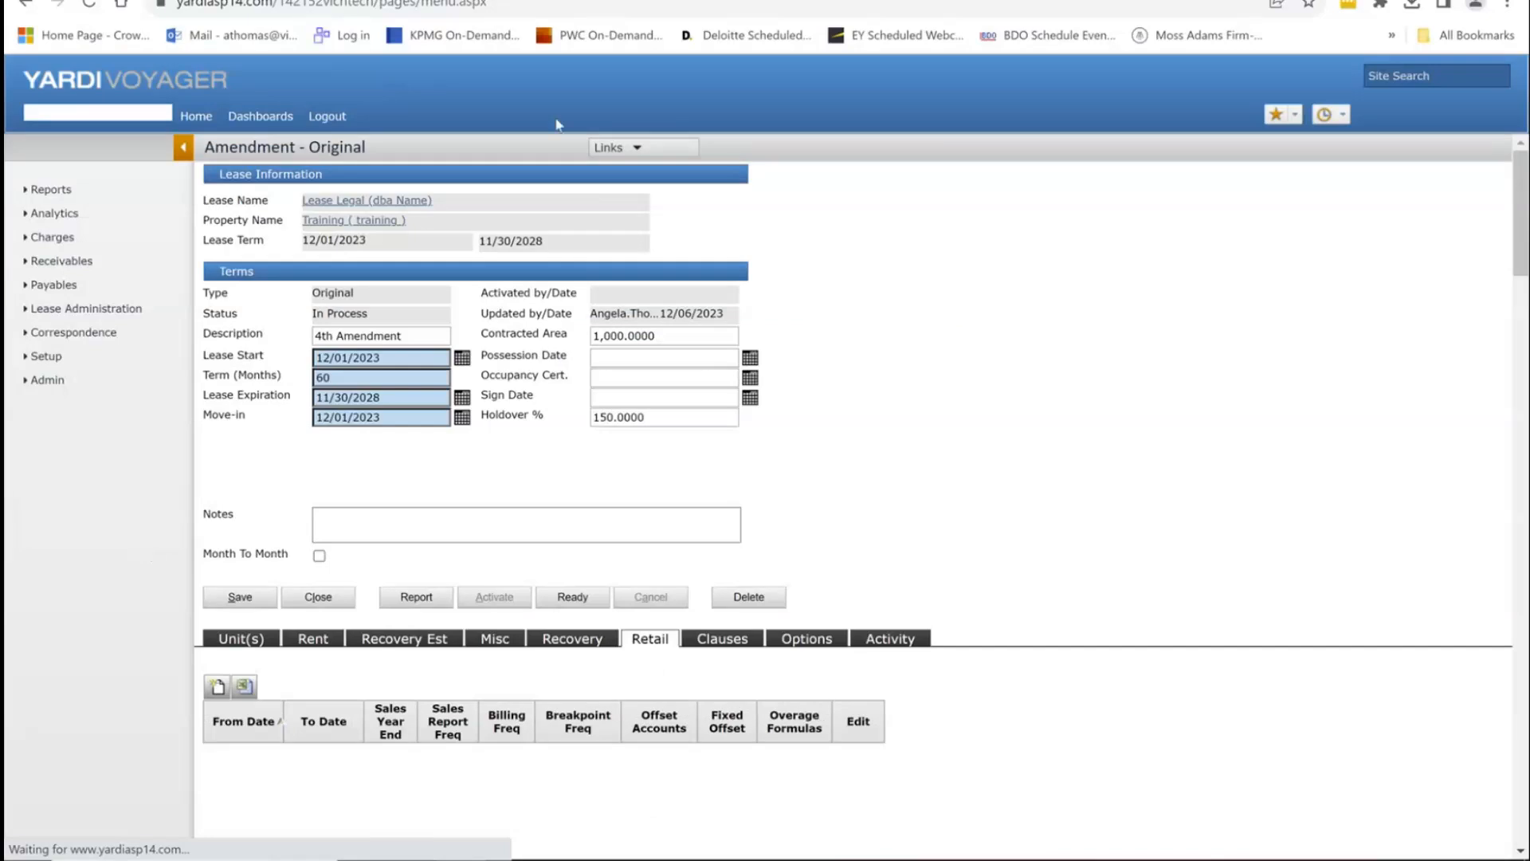
Step: Show the amendment's Clauses tab from its related records
left_click(652, 155)
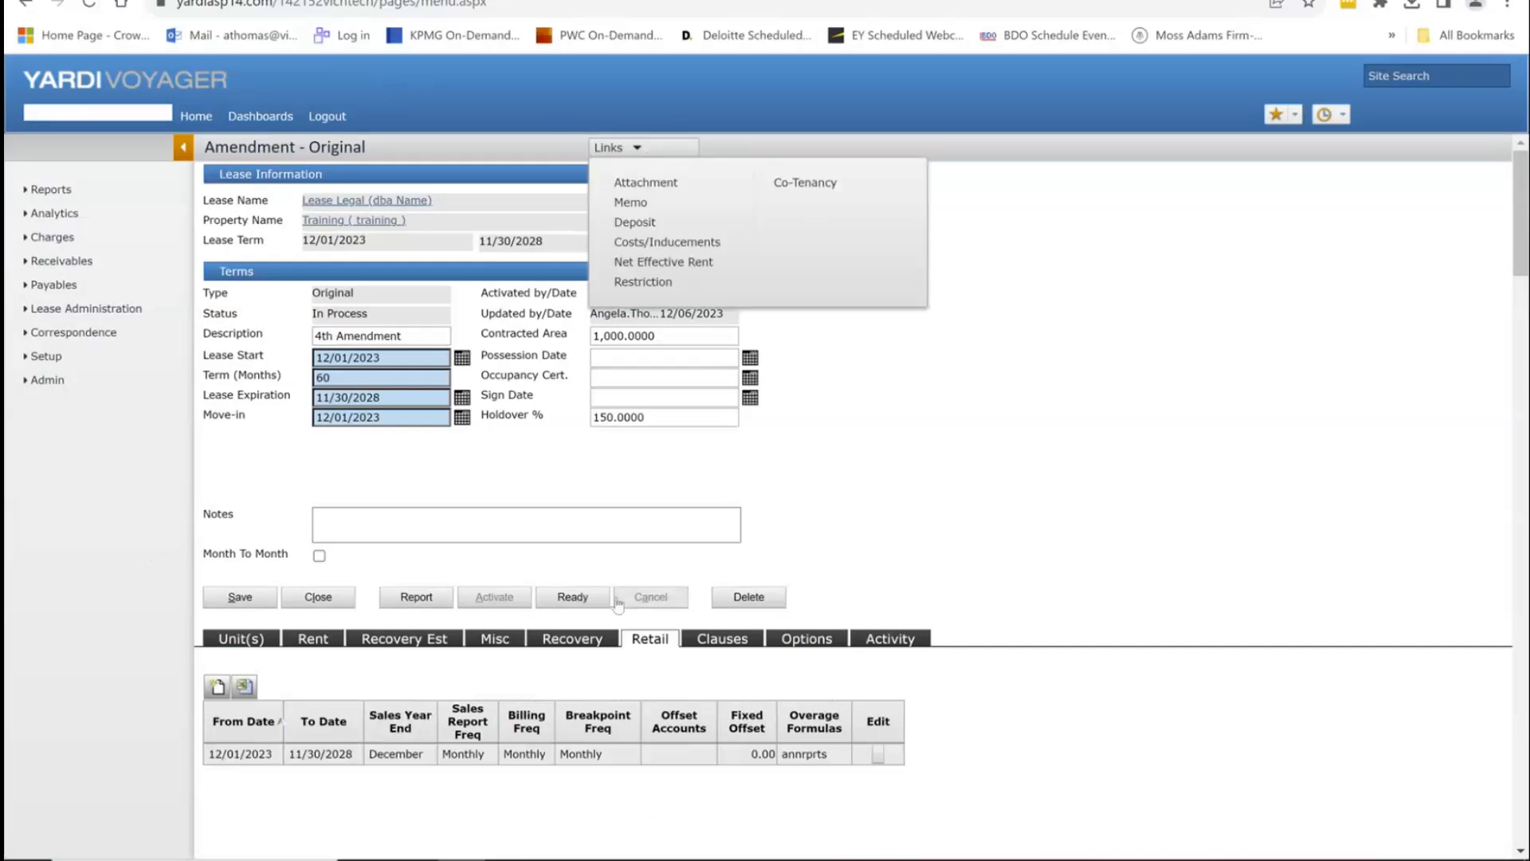
left_click(723, 641)
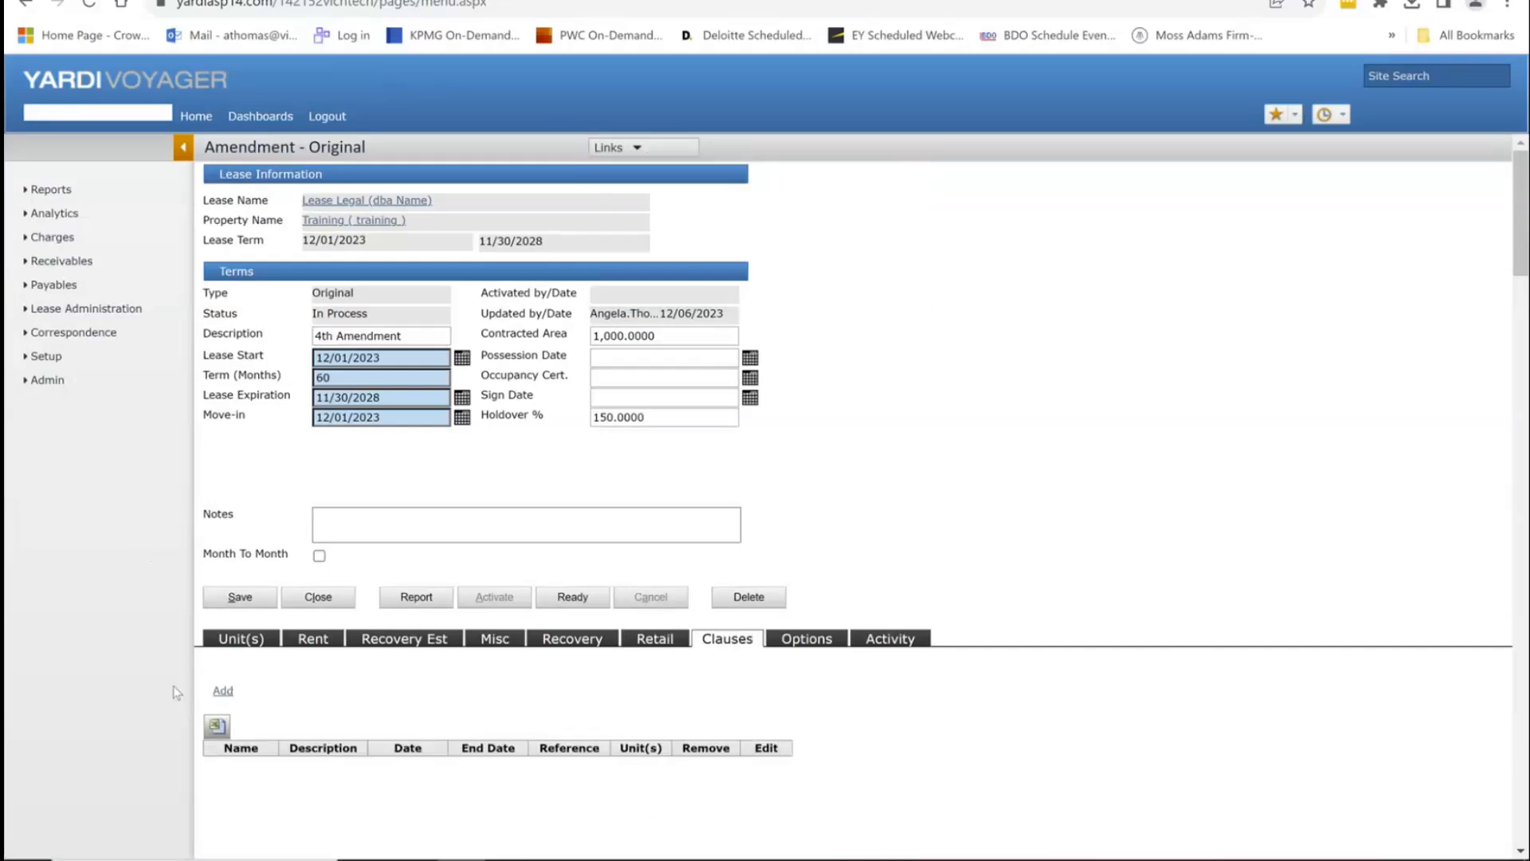
scroll(301, 691, "down", 1)
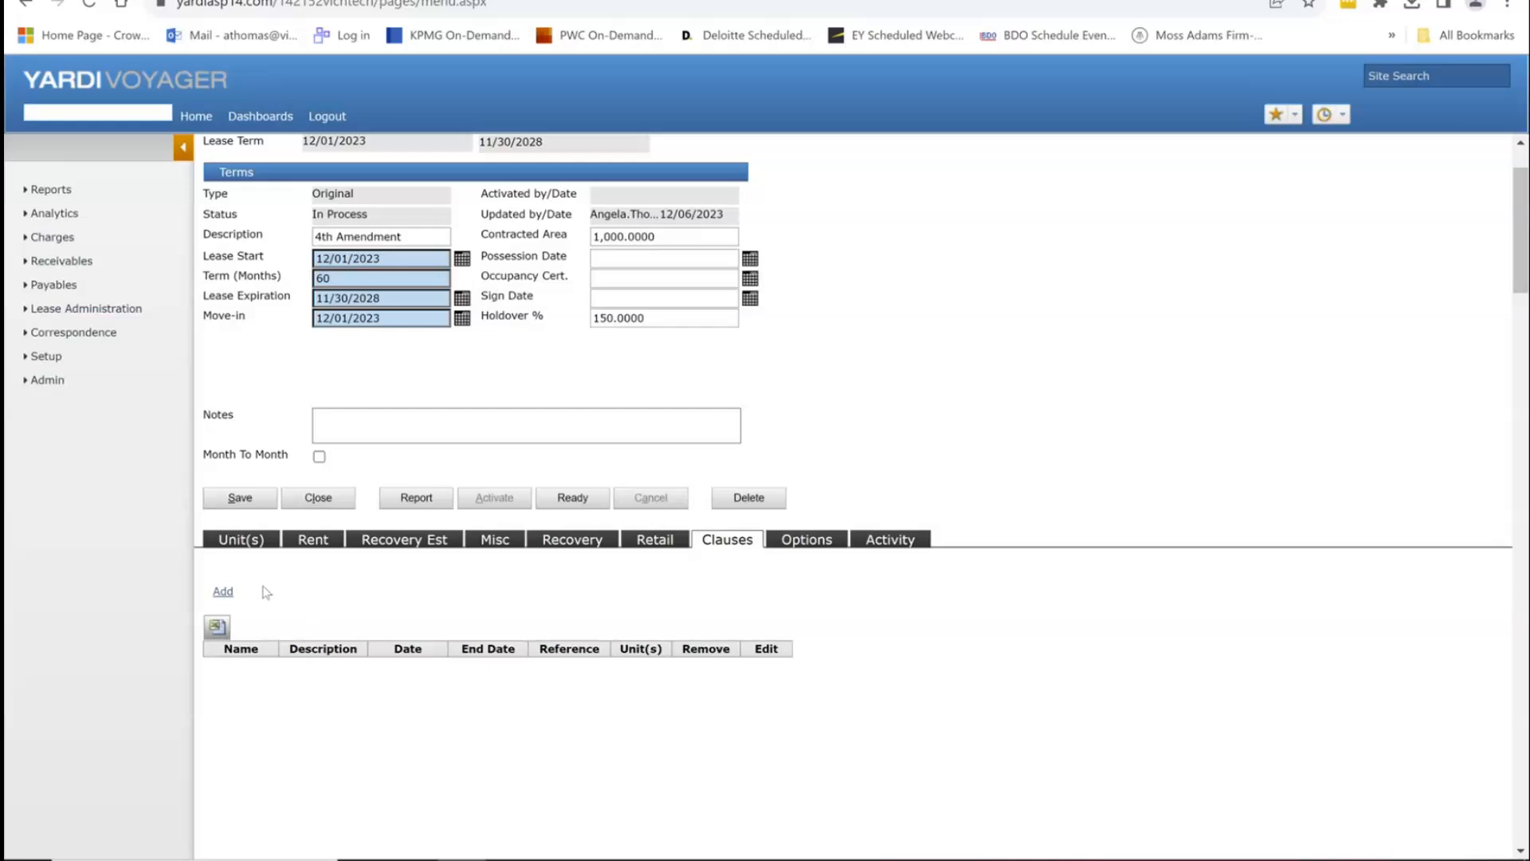
Step: Add all 33 clause types for unit 104 and review the added list
left_click(222, 592)
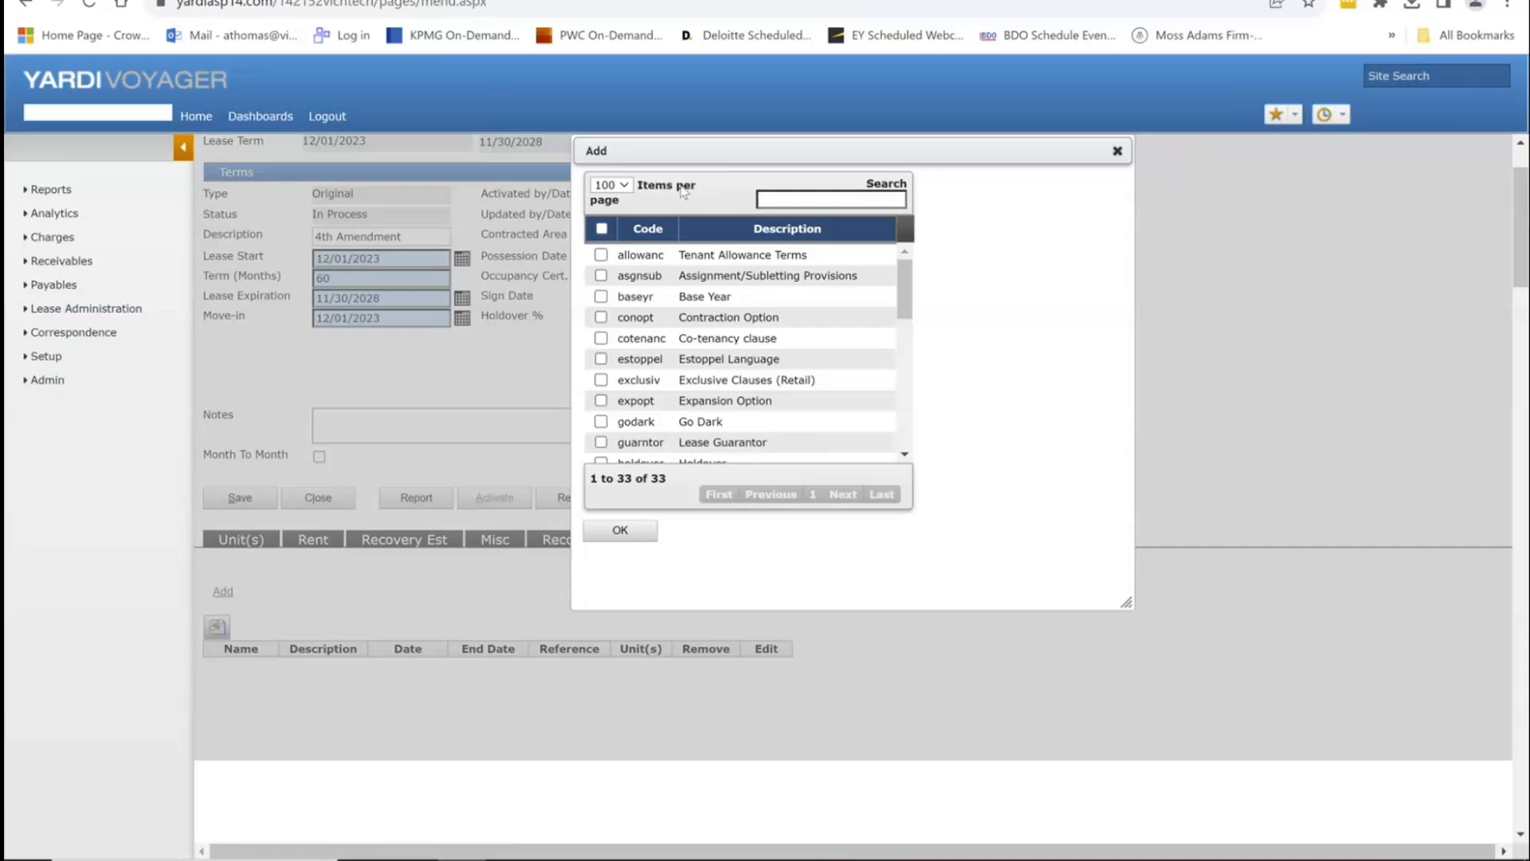
left_click(602, 230)
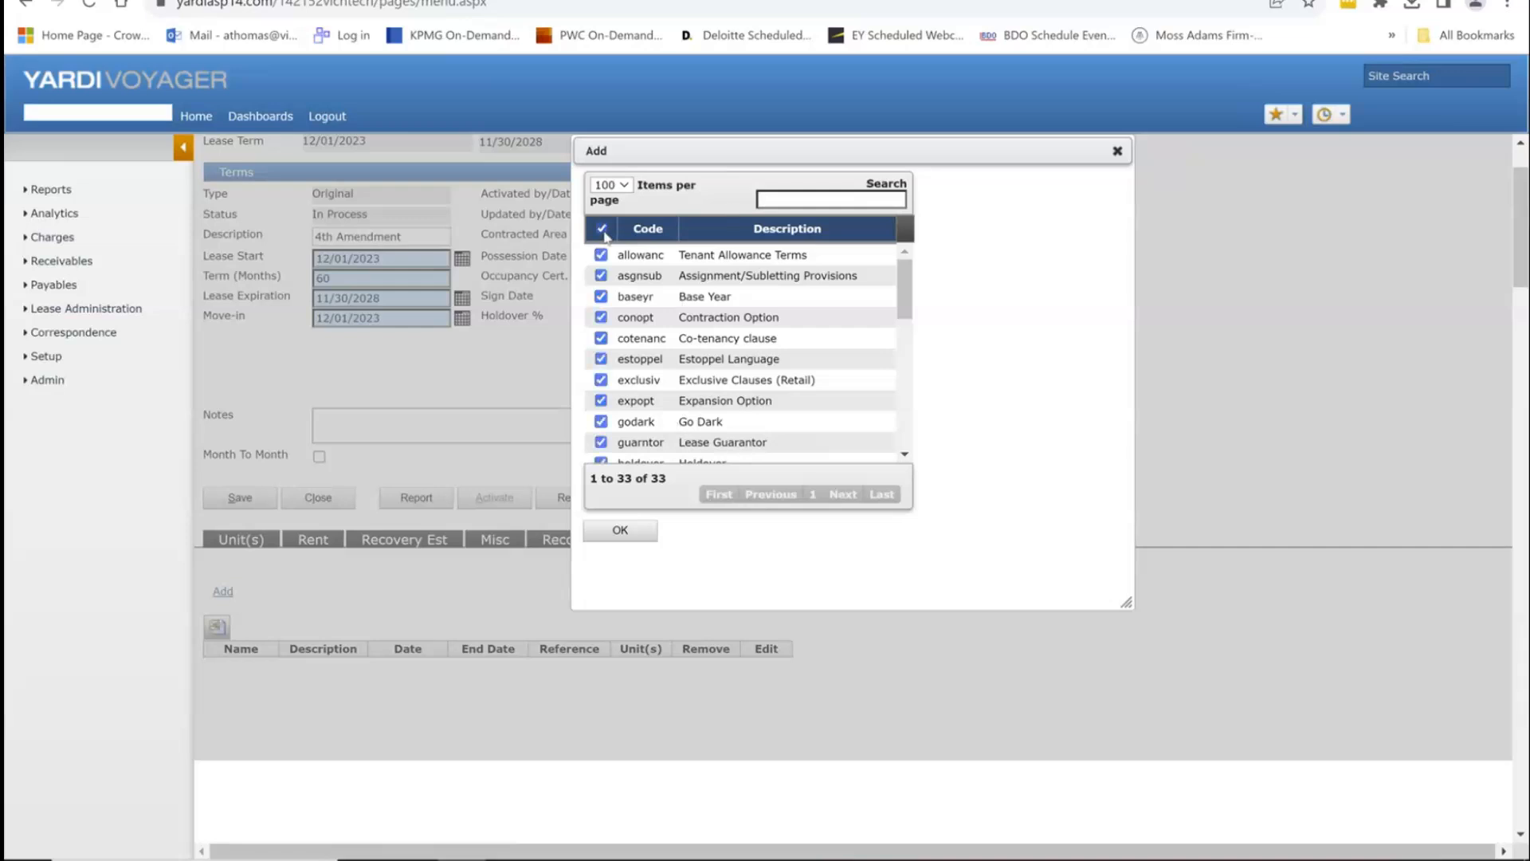
left_click(621, 530)
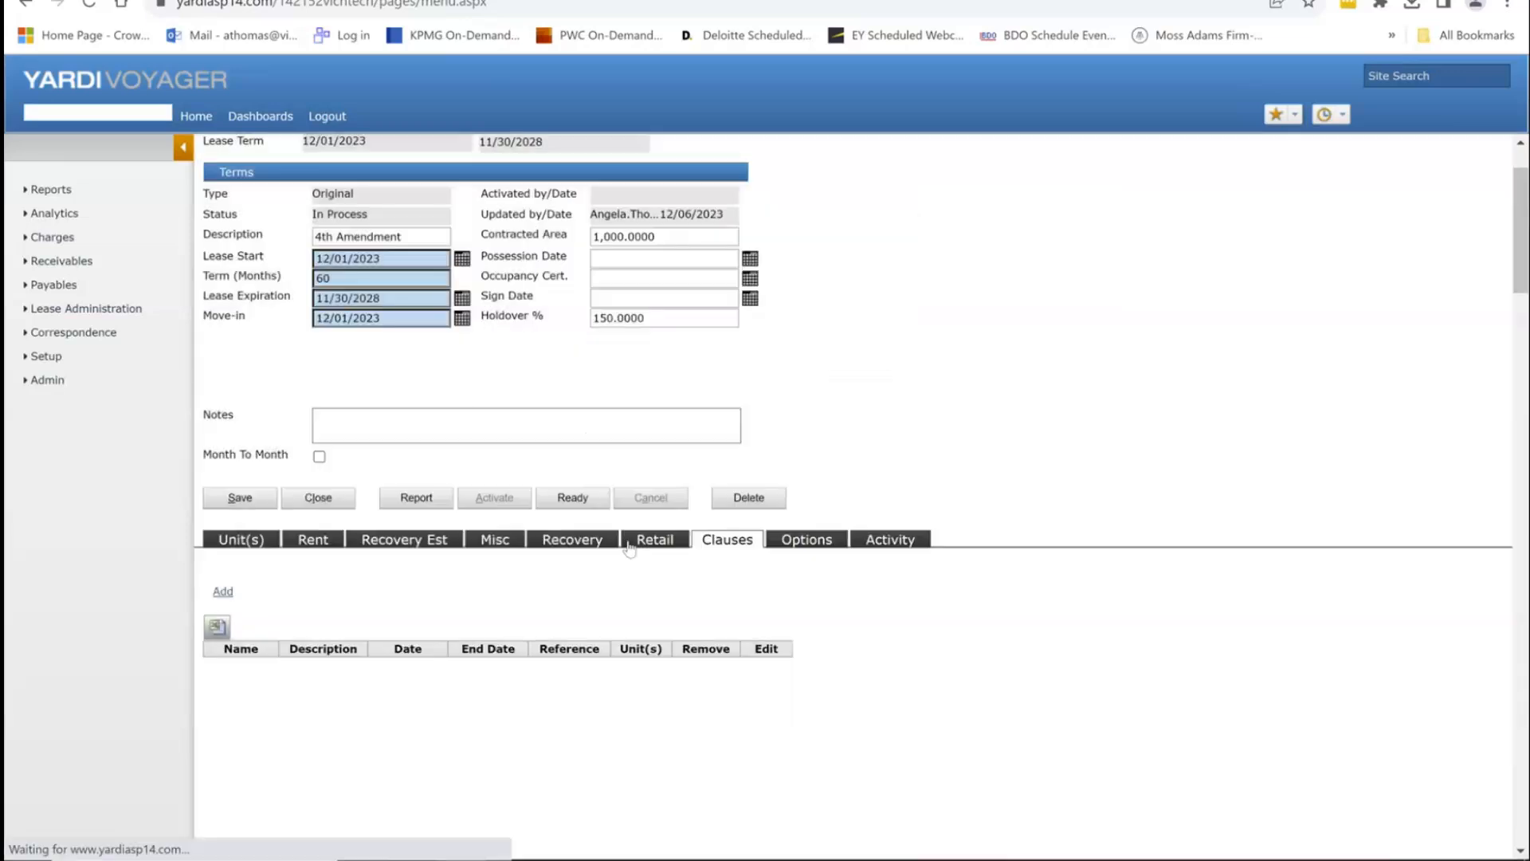
scroll(718, 590, "down", 3)
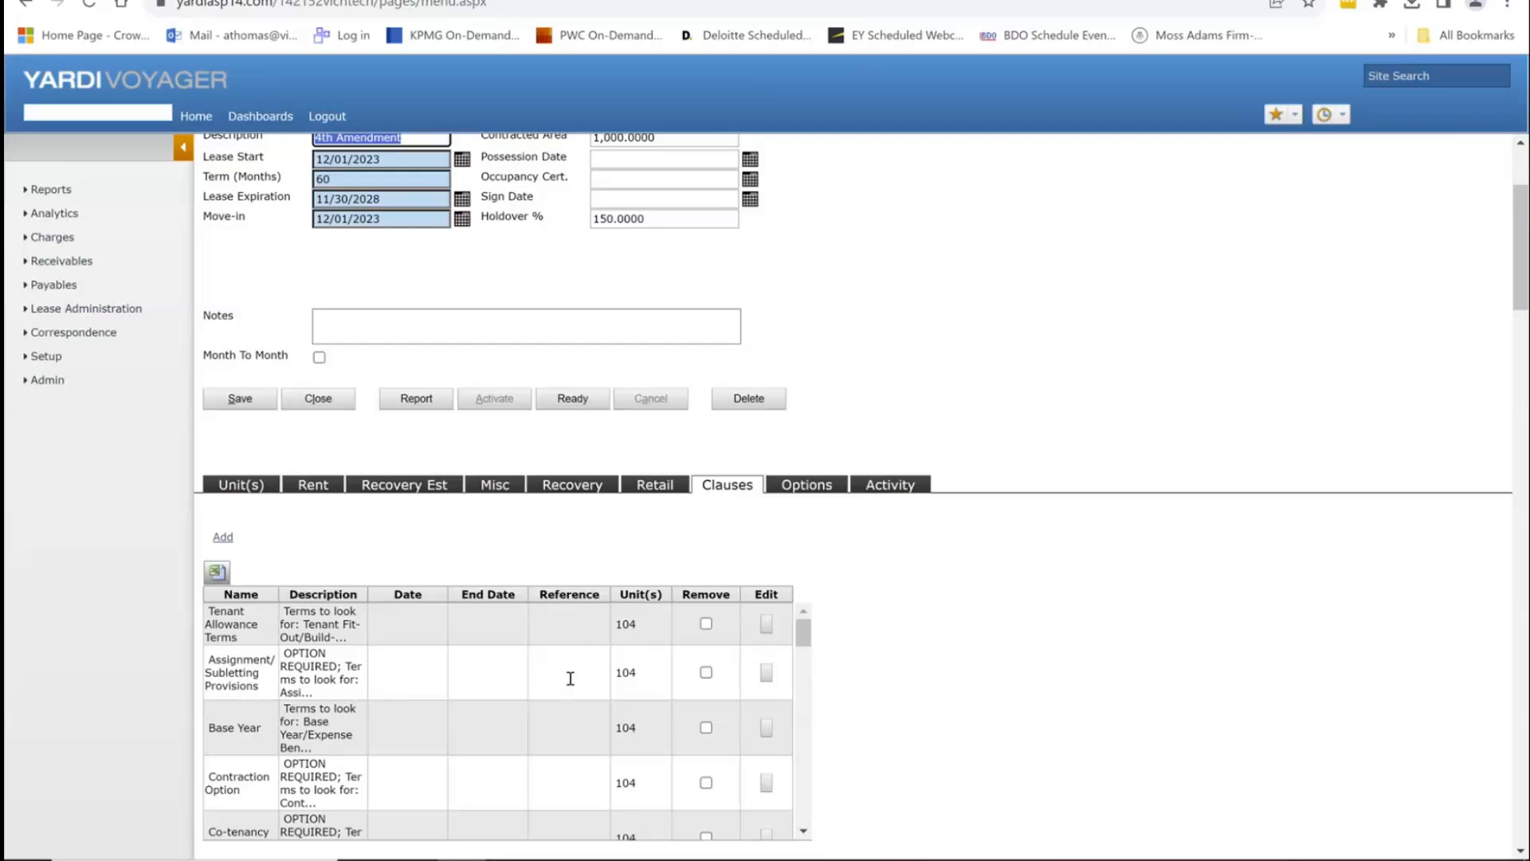
scroll(576, 684, "down", 7)
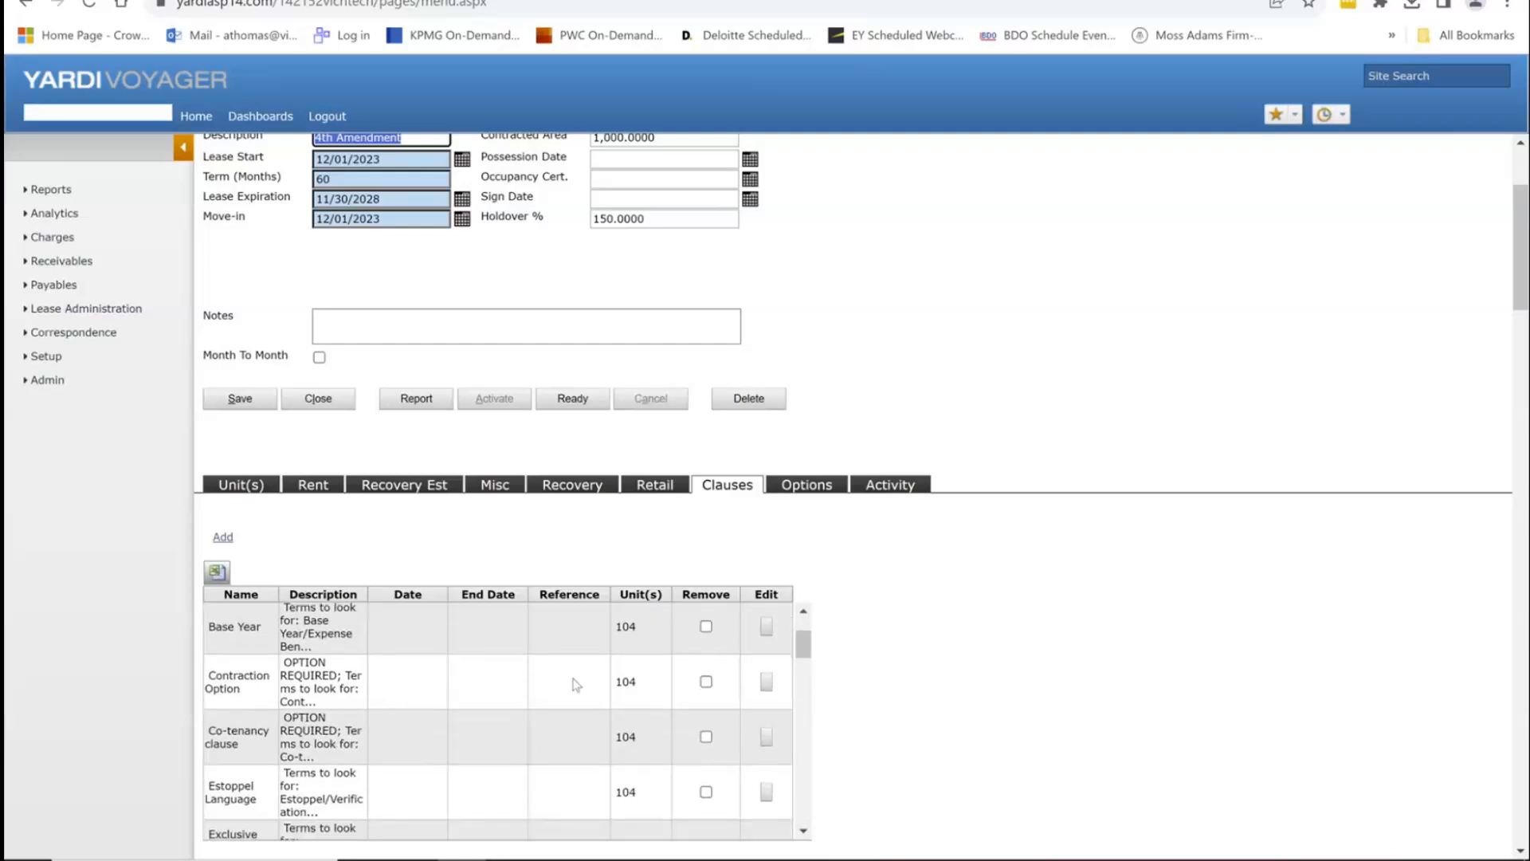
scroll(576, 684, "down", 5)
scroll(576, 684, "up", 15)
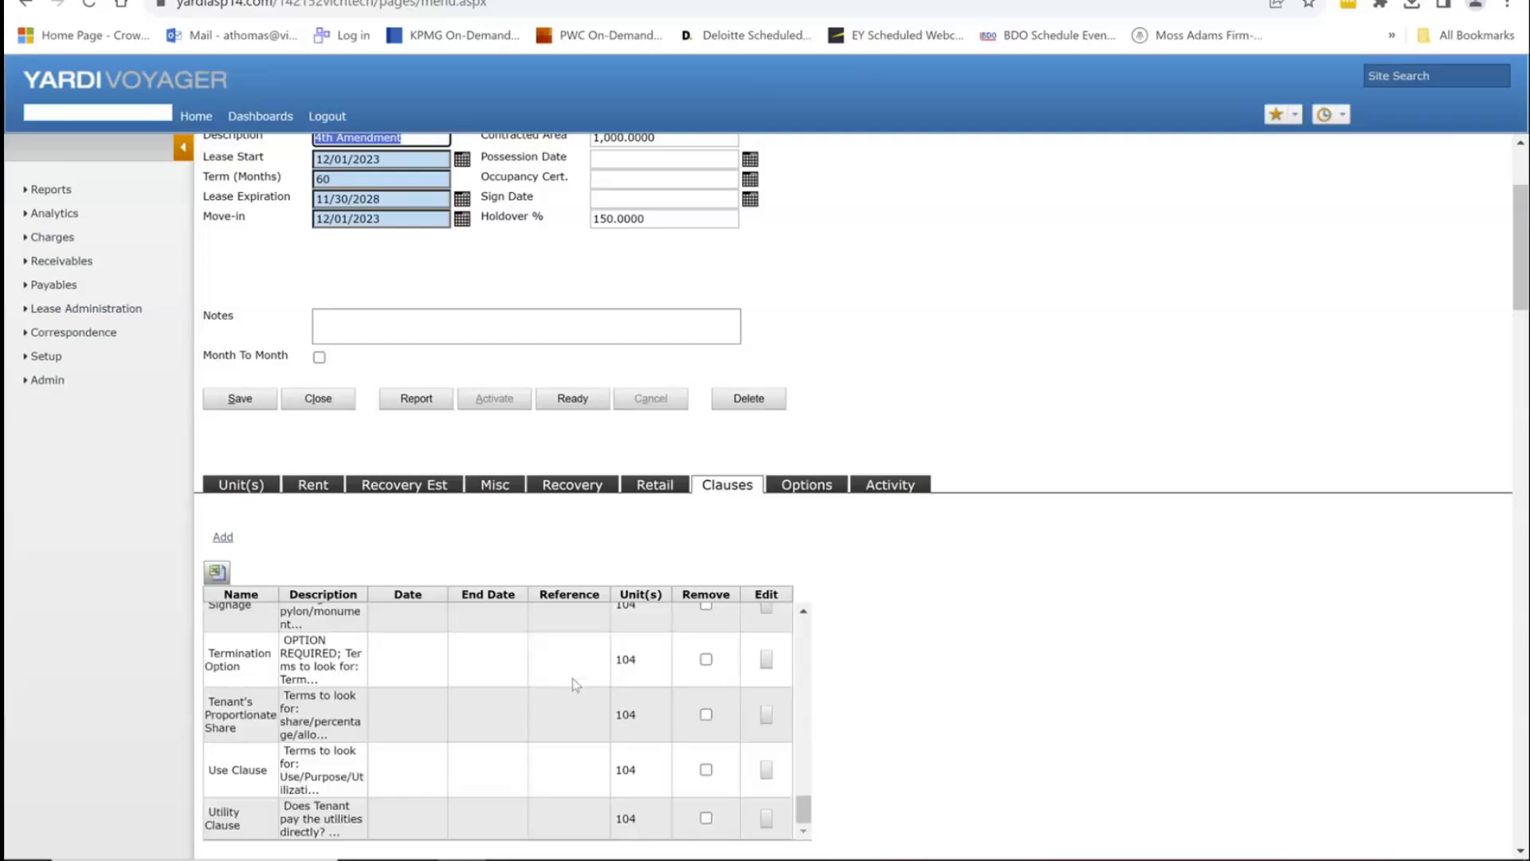
scroll(713, 683, "up", 3)
scroll(844, 629, "down", 2)
left_click(958, 646)
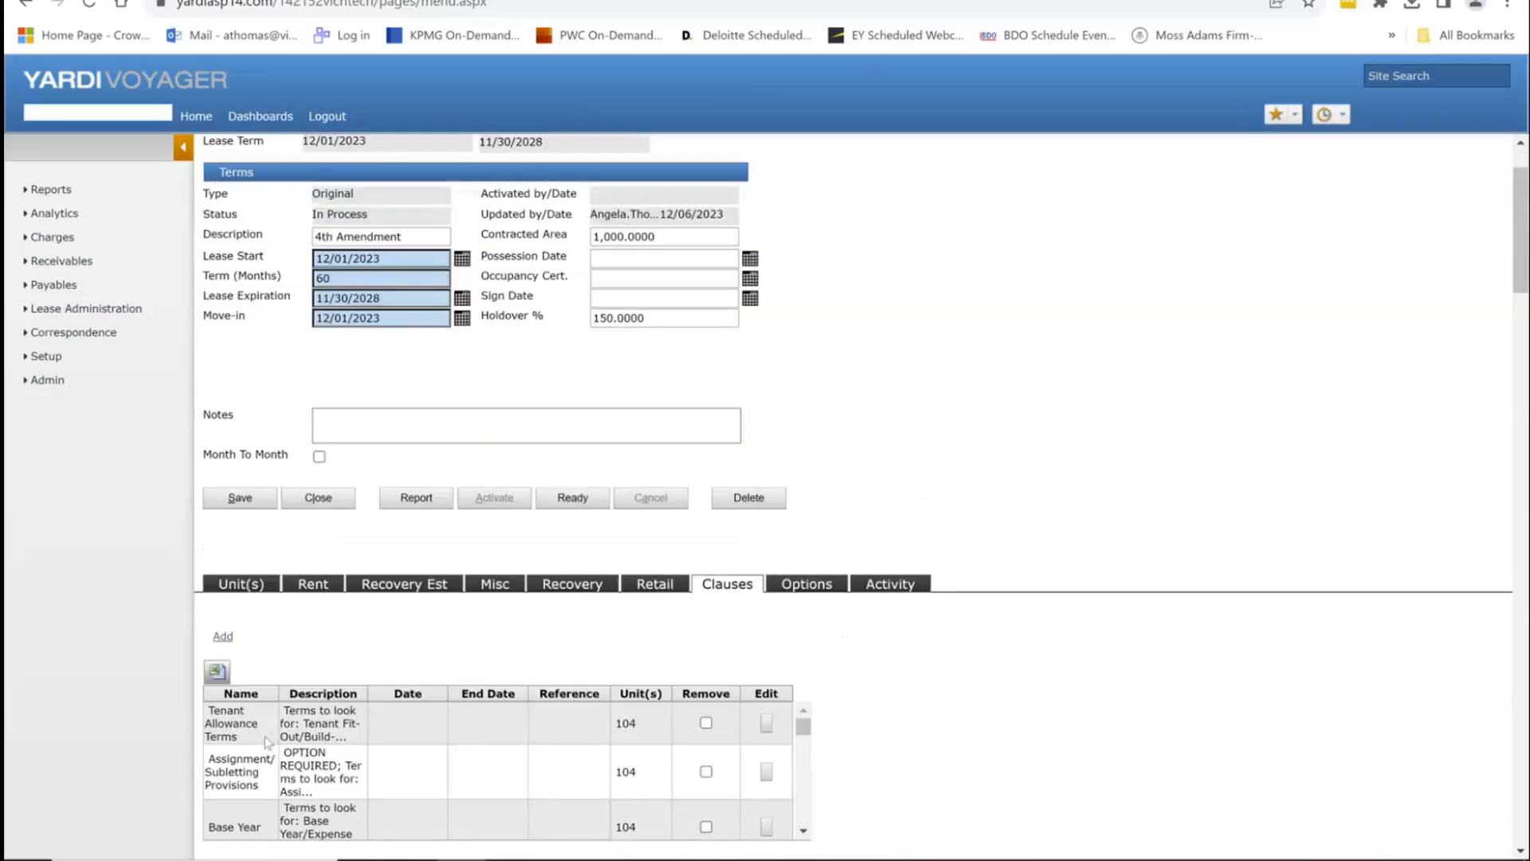
Step: Open the Tenant Allowance Terms clause in an enlarged editor and review its guidance text
left_click_drag(285, 750, 338, 766)
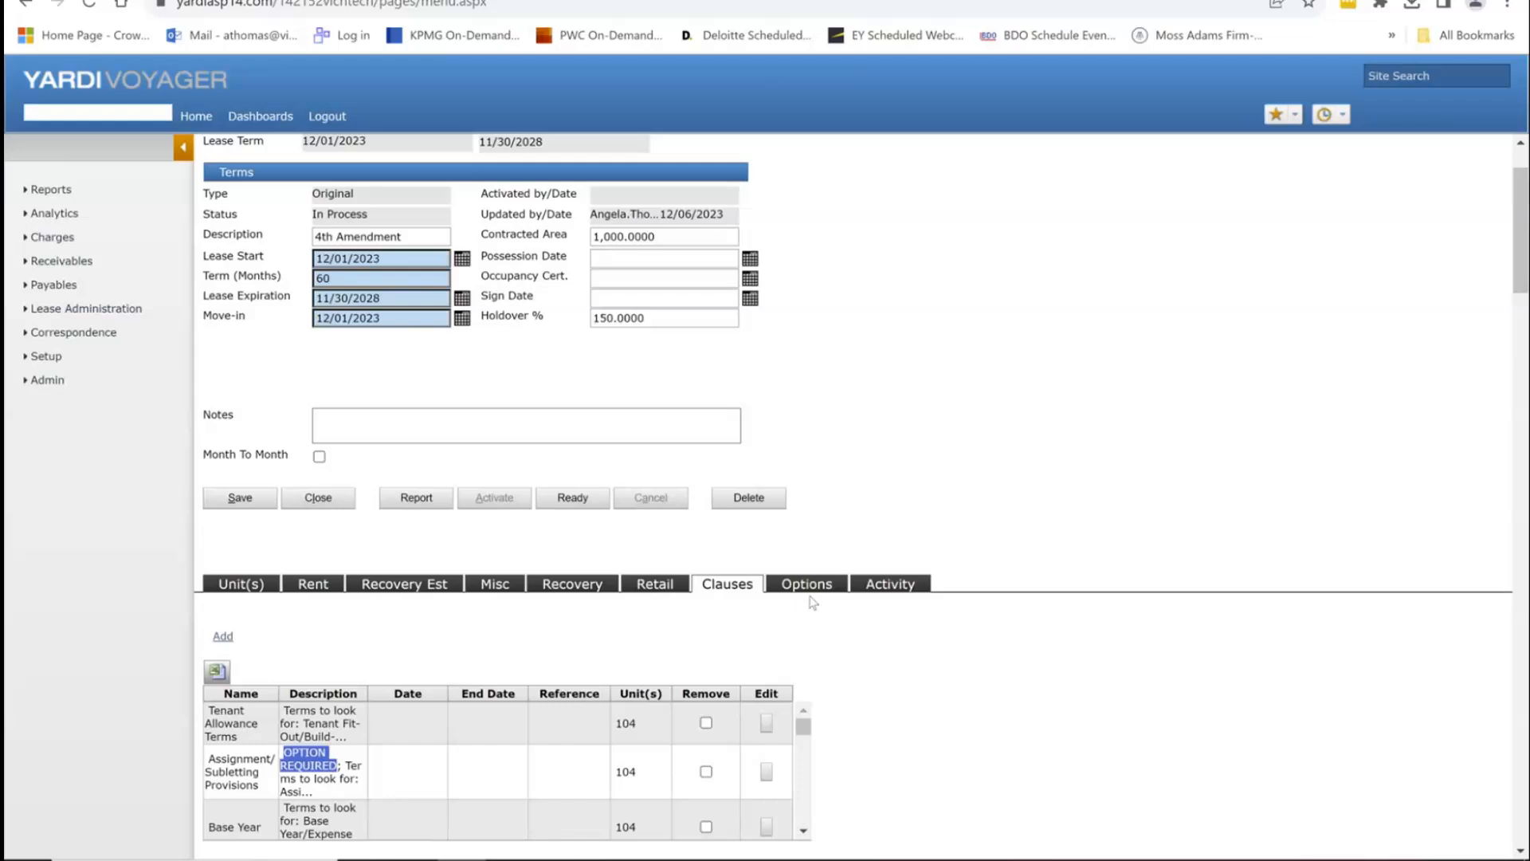
left_click(765, 727)
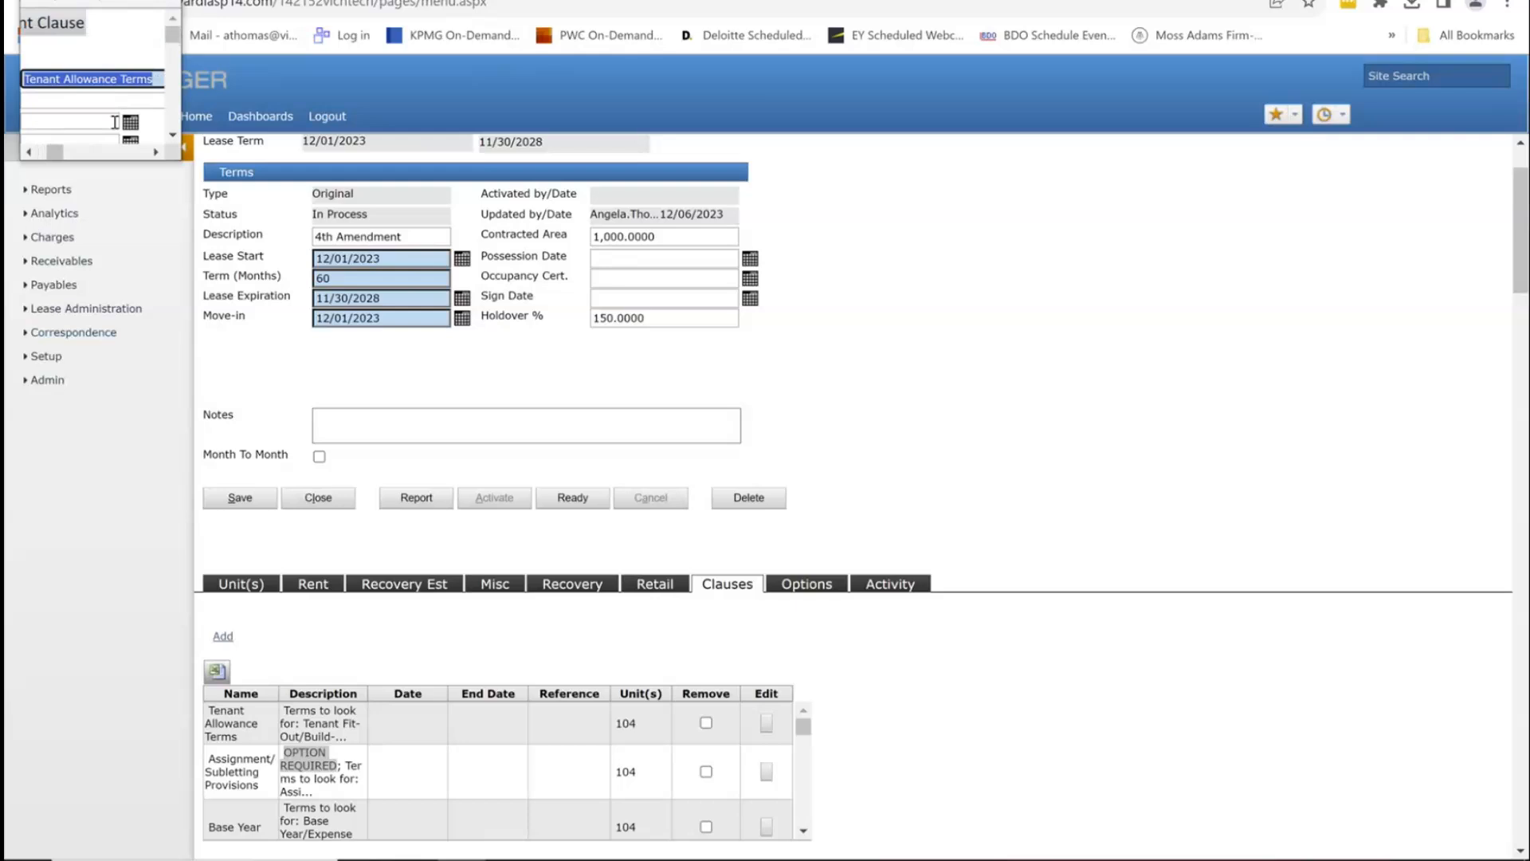
left_click_drag(180, 160, 1381, 783)
left_click_drag(204, 278, 636, 283)
left_click_drag(128, 317, 874, 343)
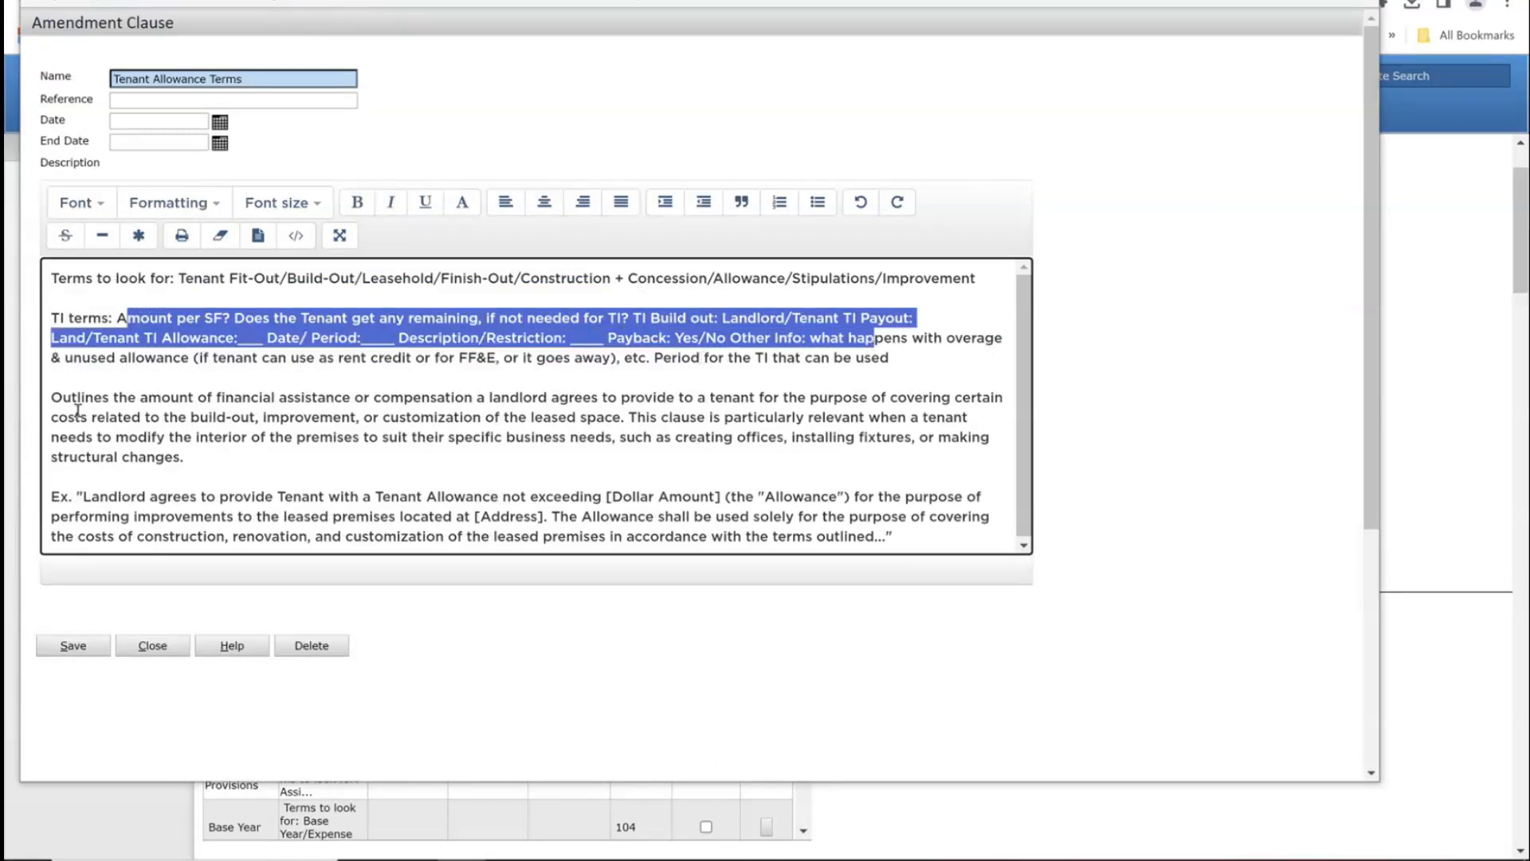
left_click_drag(63, 399, 313, 456)
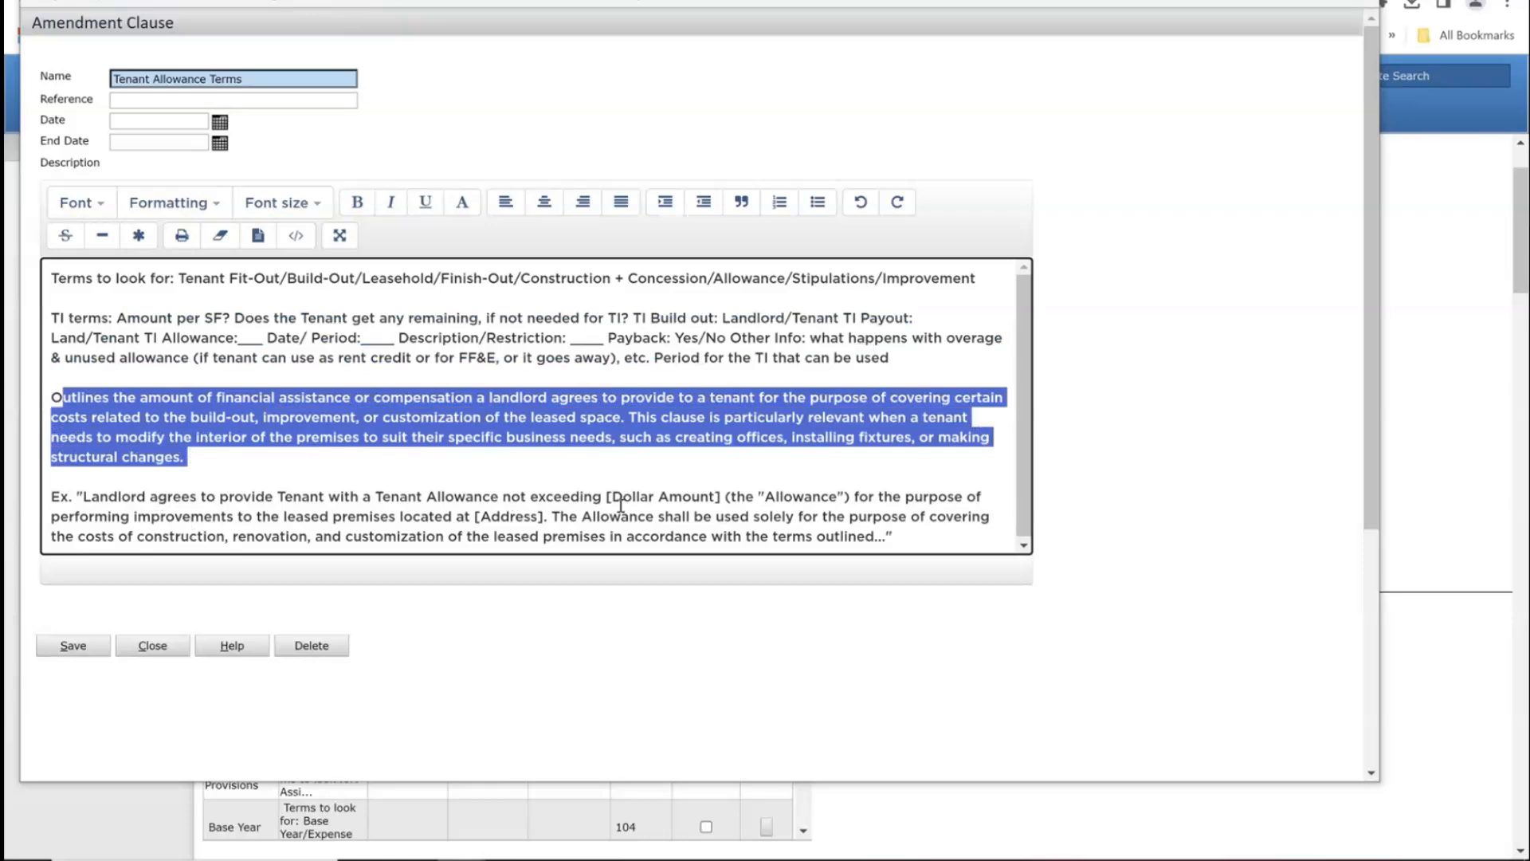
Step: Replace the clause description with 'Lease is silent', set Reference to n/a, and save
left_click_drag(928, 542, 6, 200)
key("BackSpace")
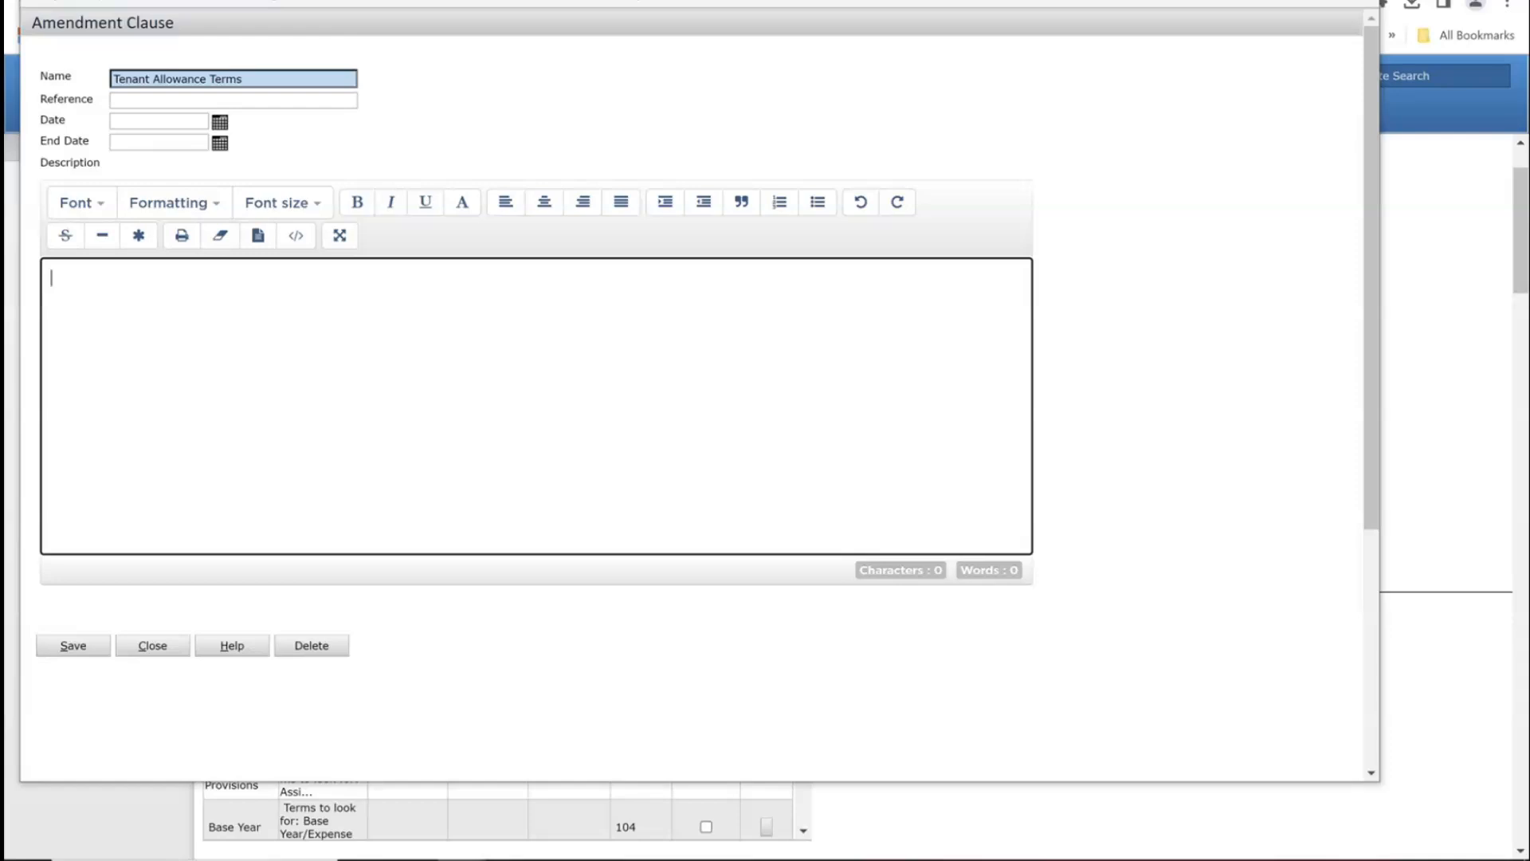
type("Lease is silent")
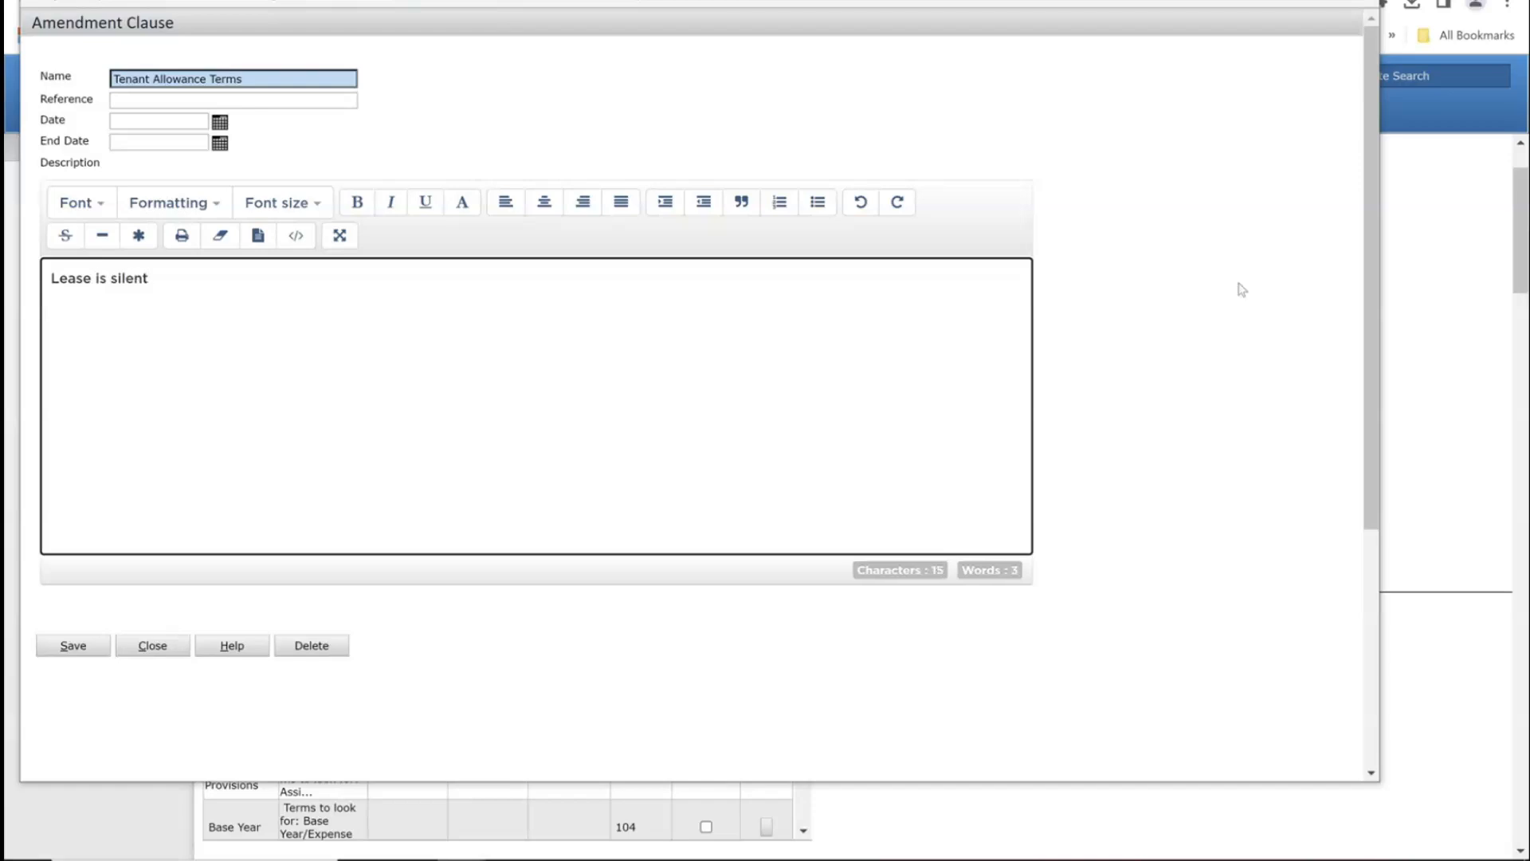
left_click(327, 105)
left_click(328, 105)
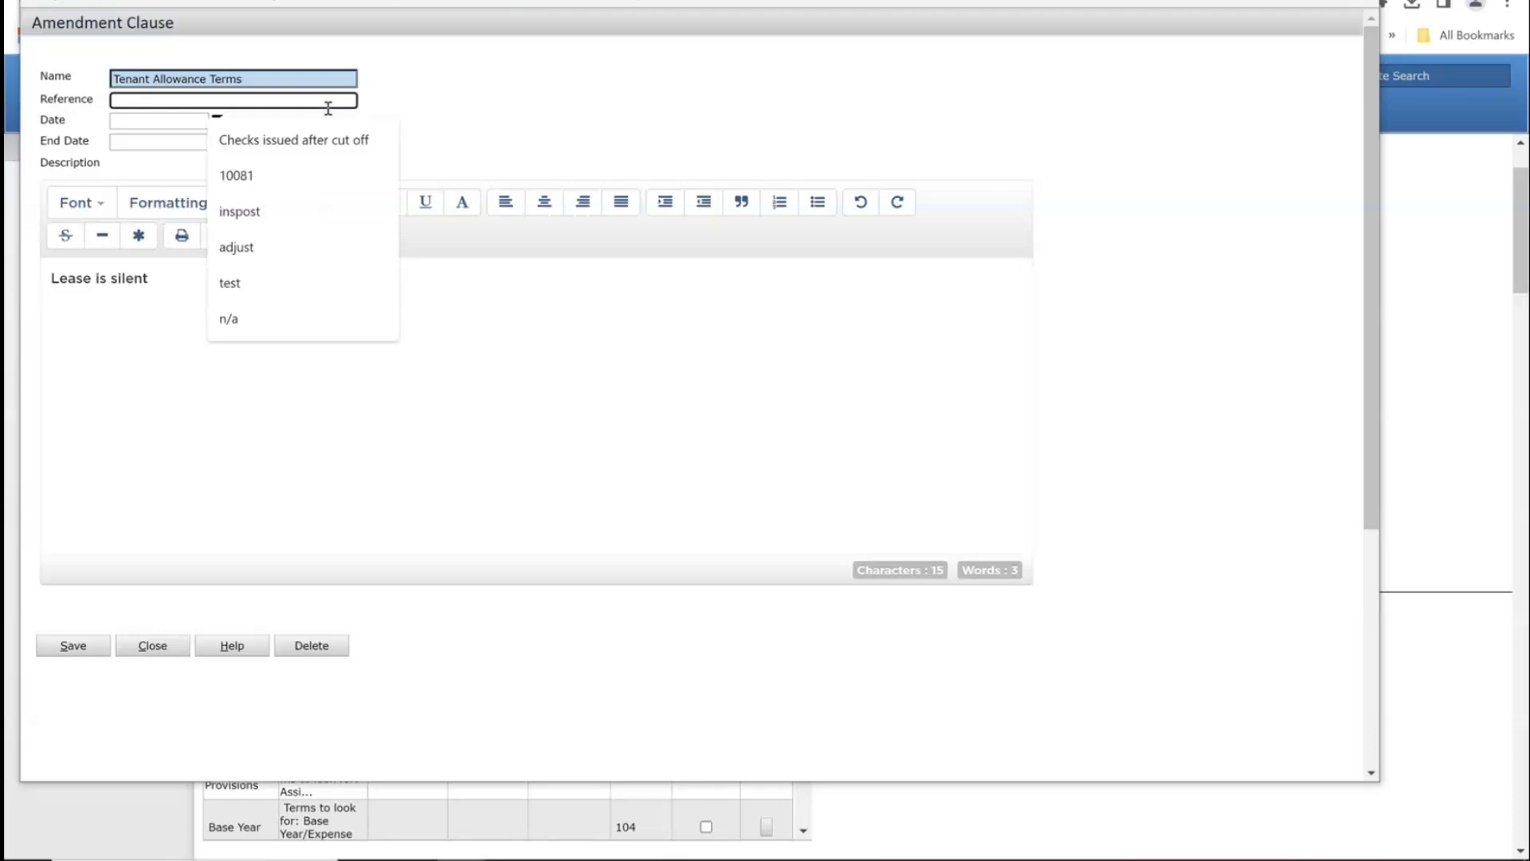
type("n/a")
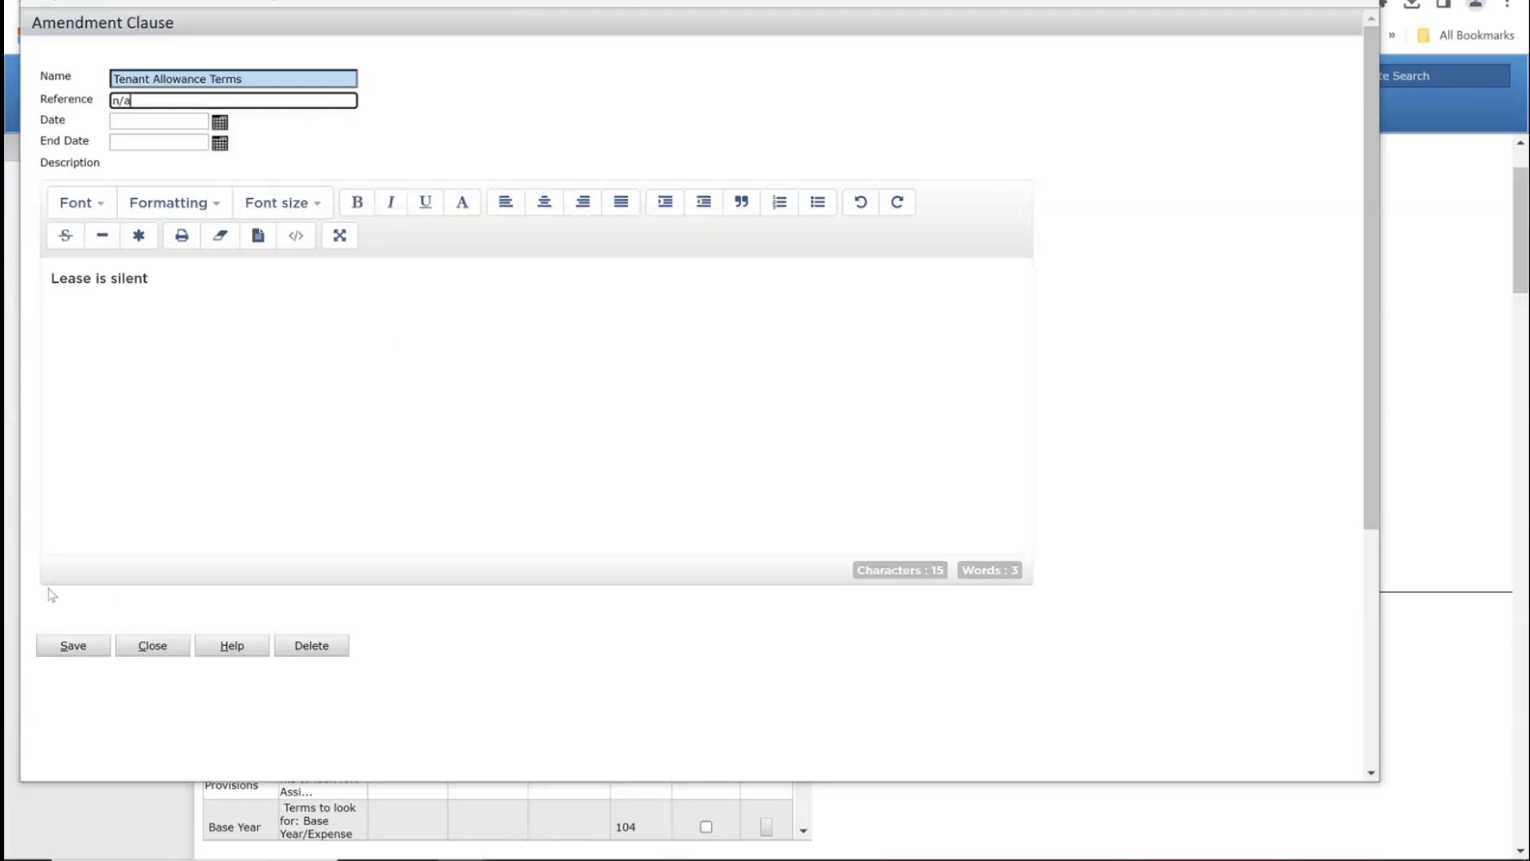
left_click(72, 642)
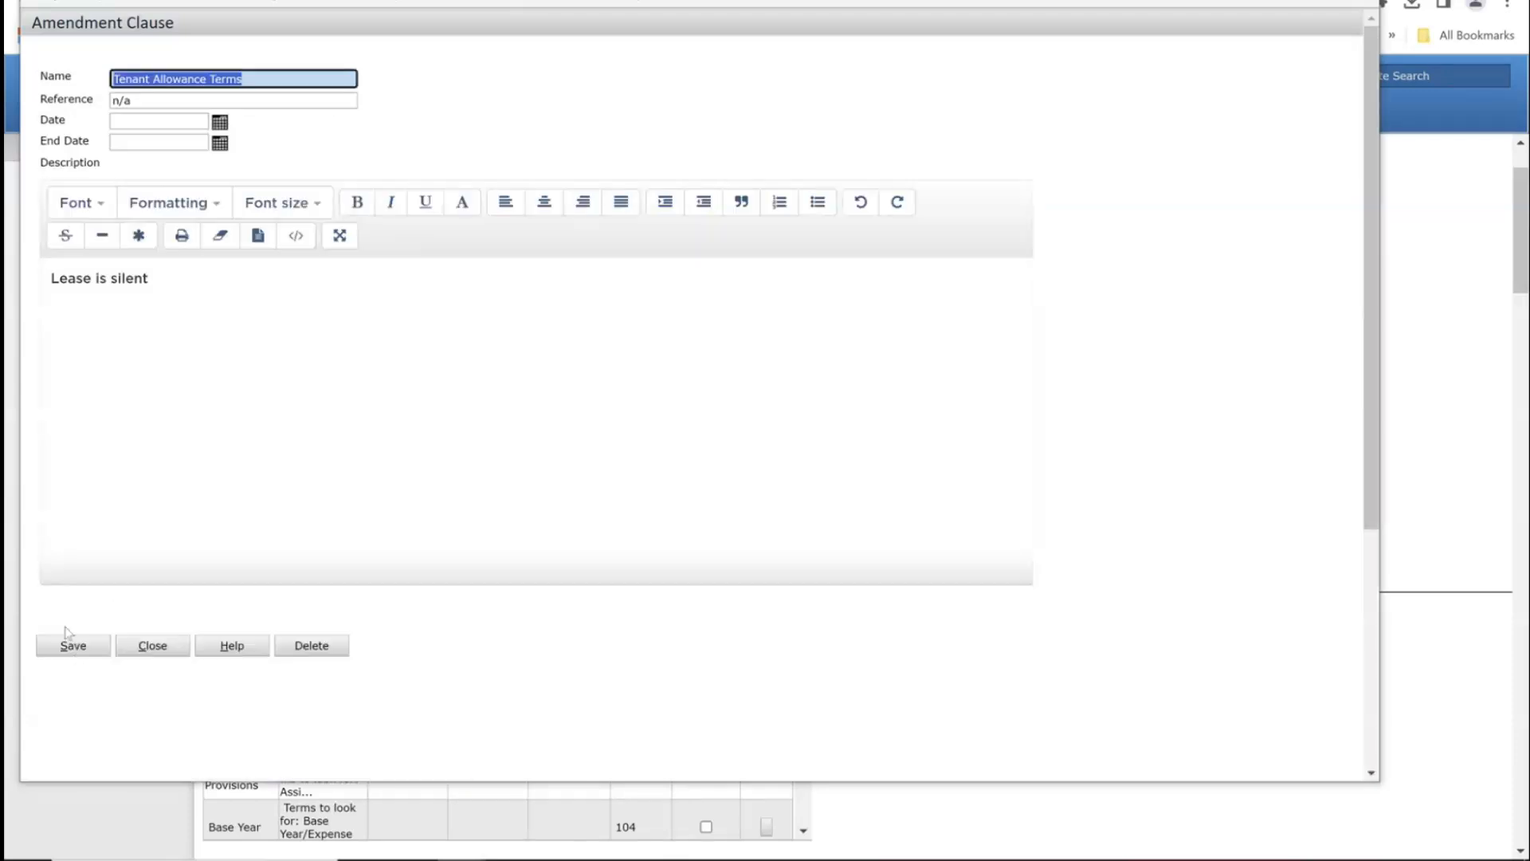
left_click(125, 654)
scroll(977, 786, "down", 5)
scroll(977, 787, "up", 5)
left_click_drag(1521, 235, 1521, 371)
scroll(1280, 512, "up", 3)
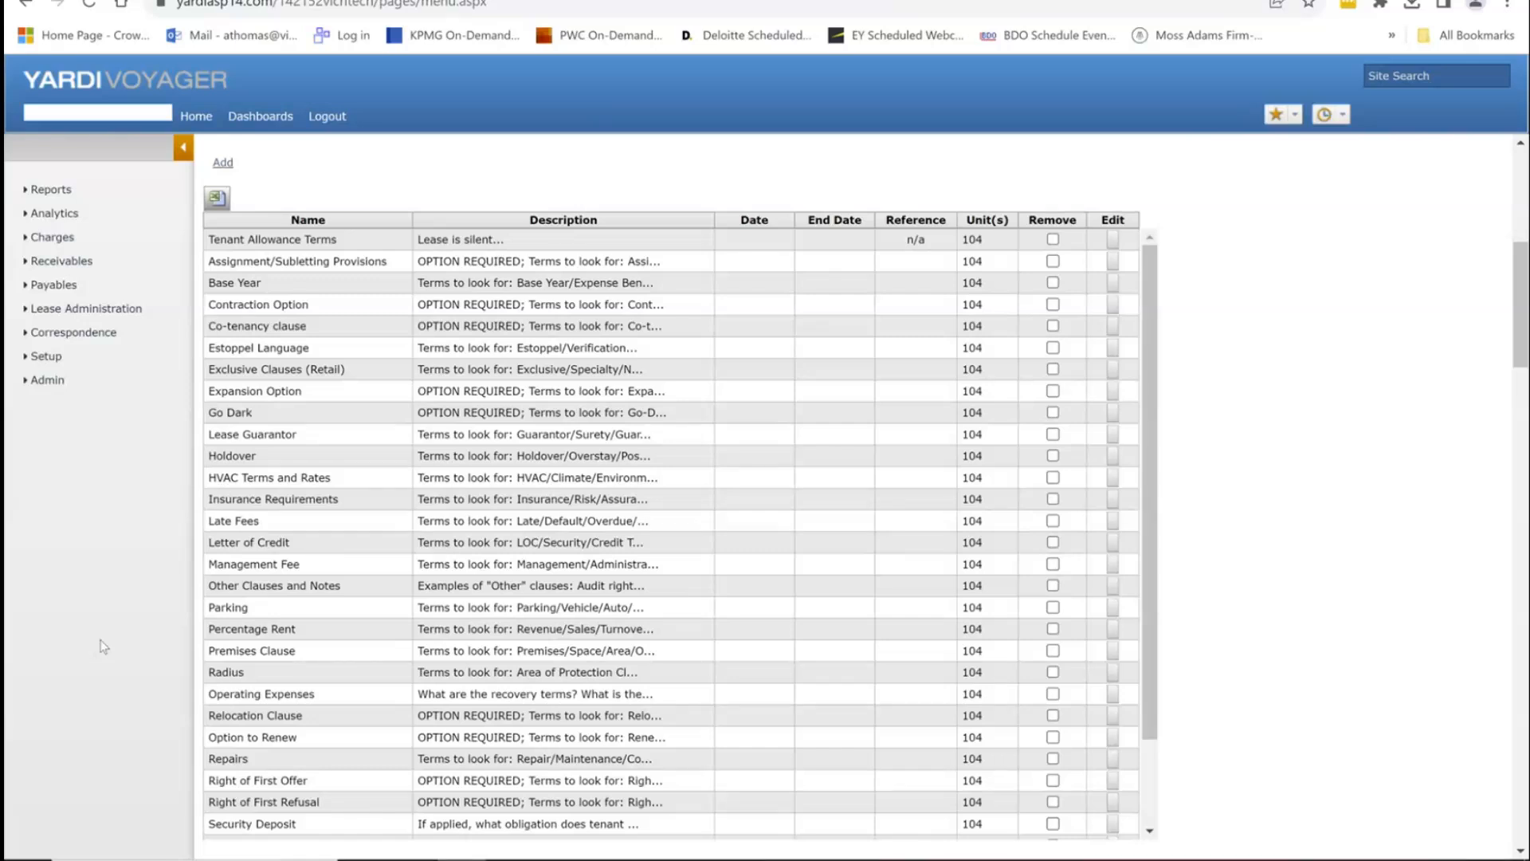
scroll(137, 625, "up", 3)
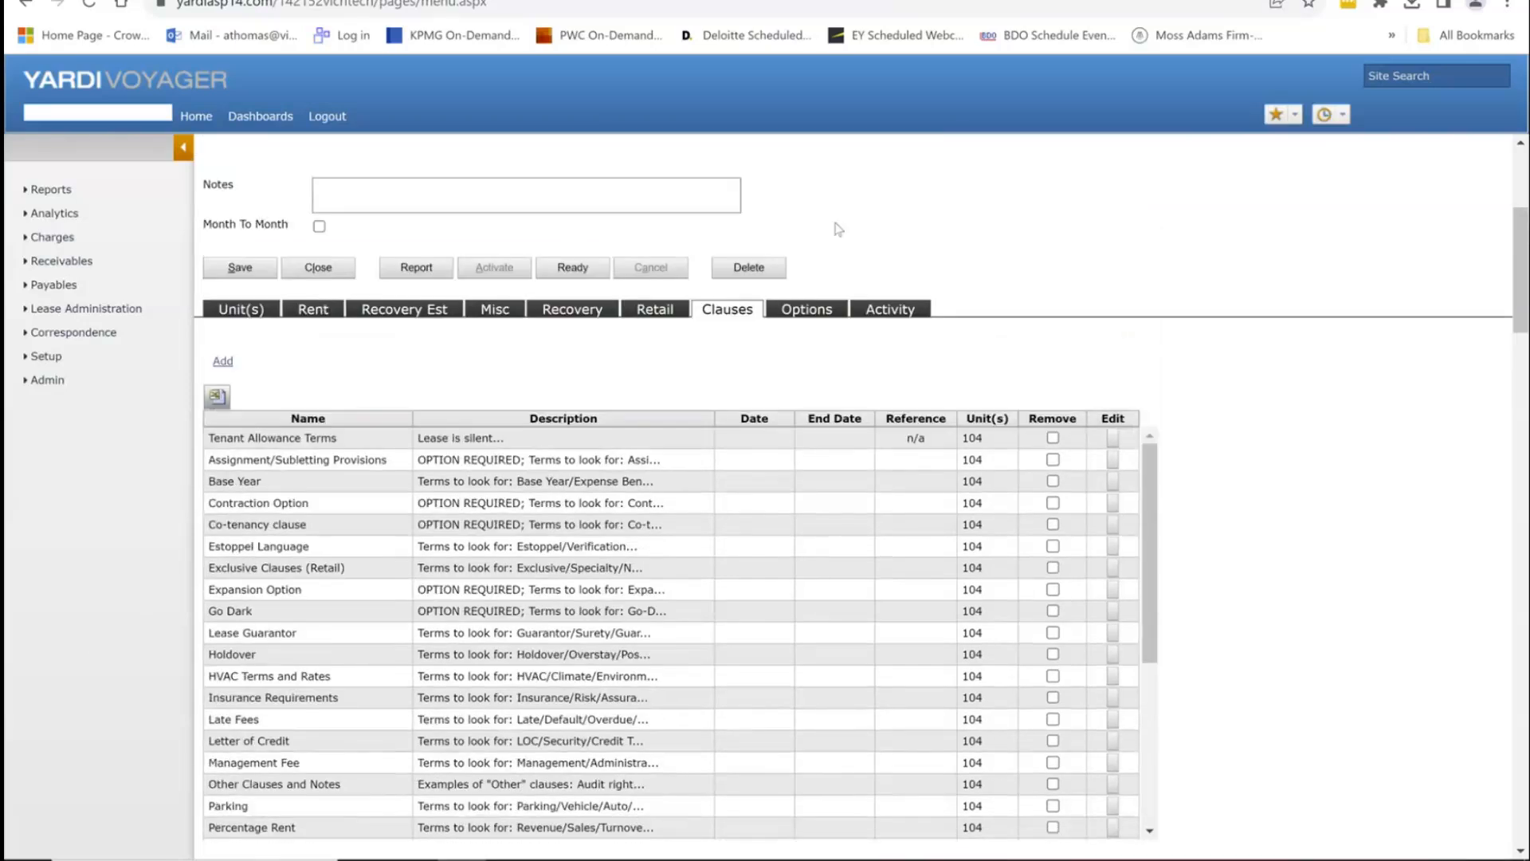
left_click(808, 313)
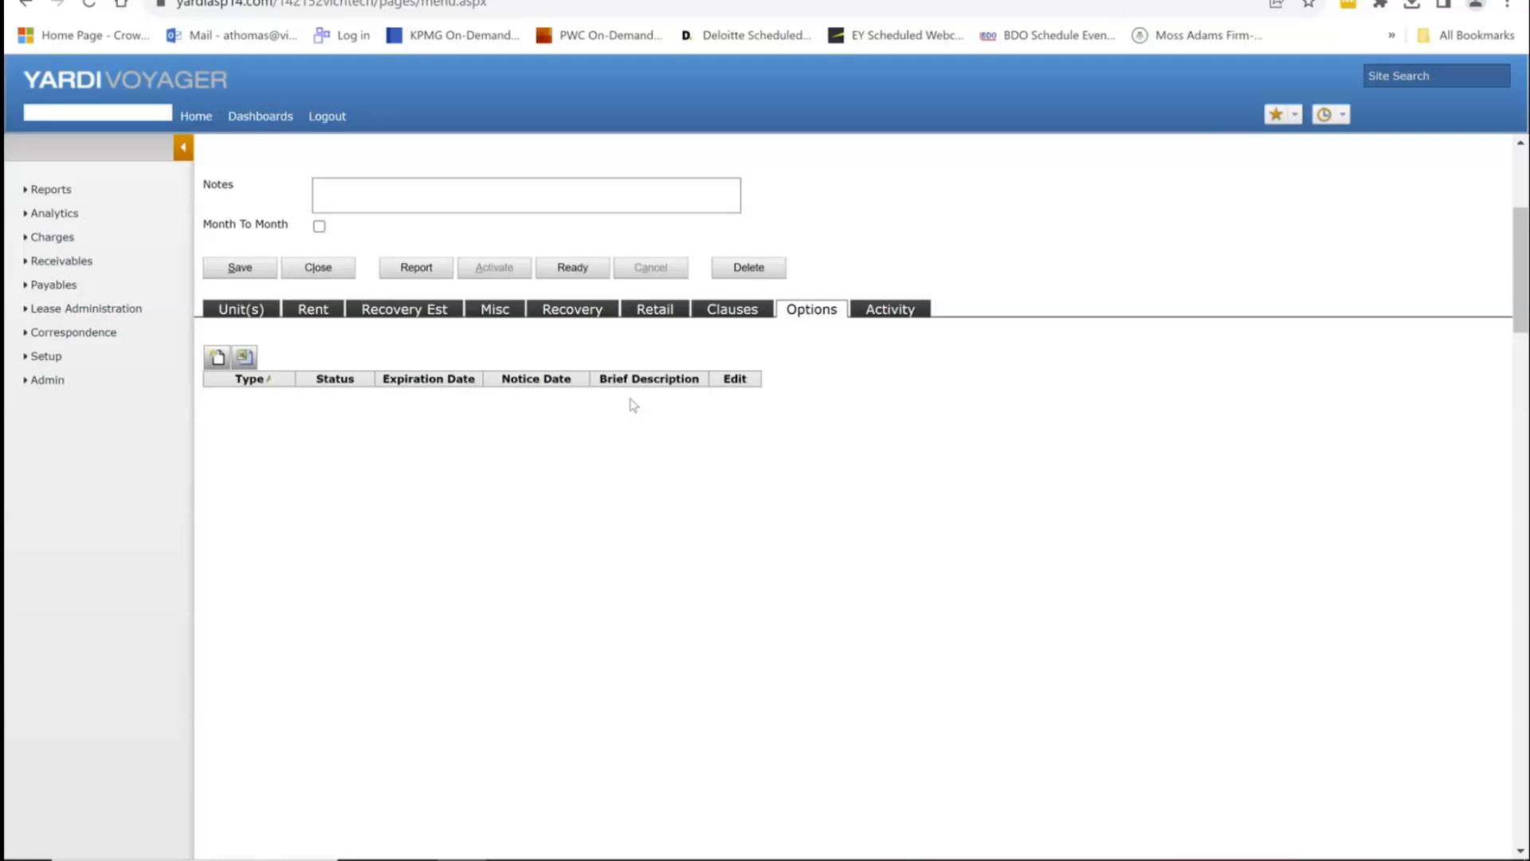
scroll(728, 557, "up", 4)
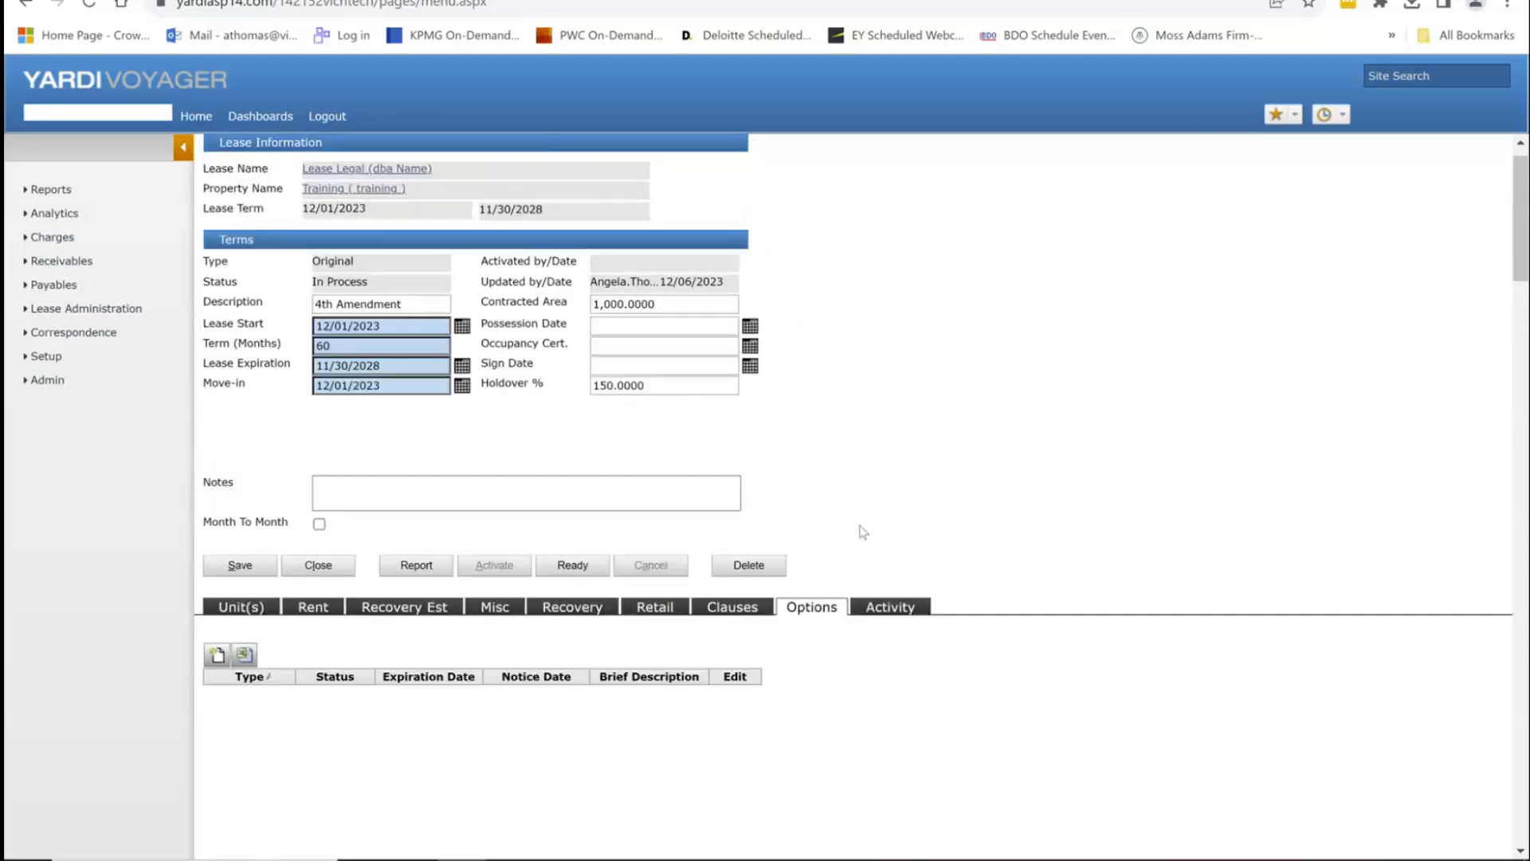
scroll(797, 446, "down", 3)
left_click(732, 411)
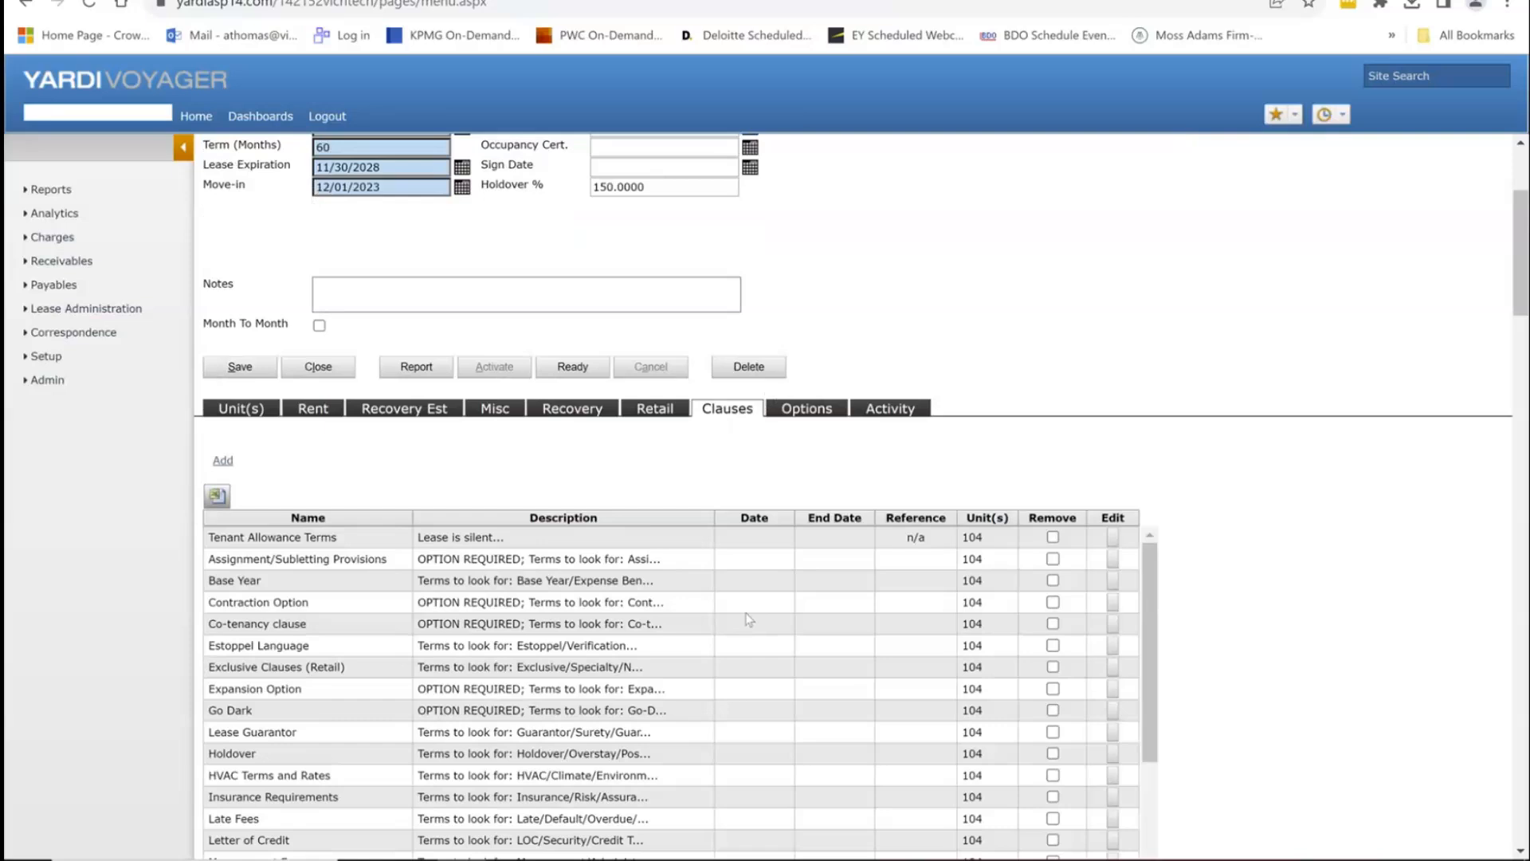
scroll(746, 619, "down", 3)
scroll(757, 624, "down", 3)
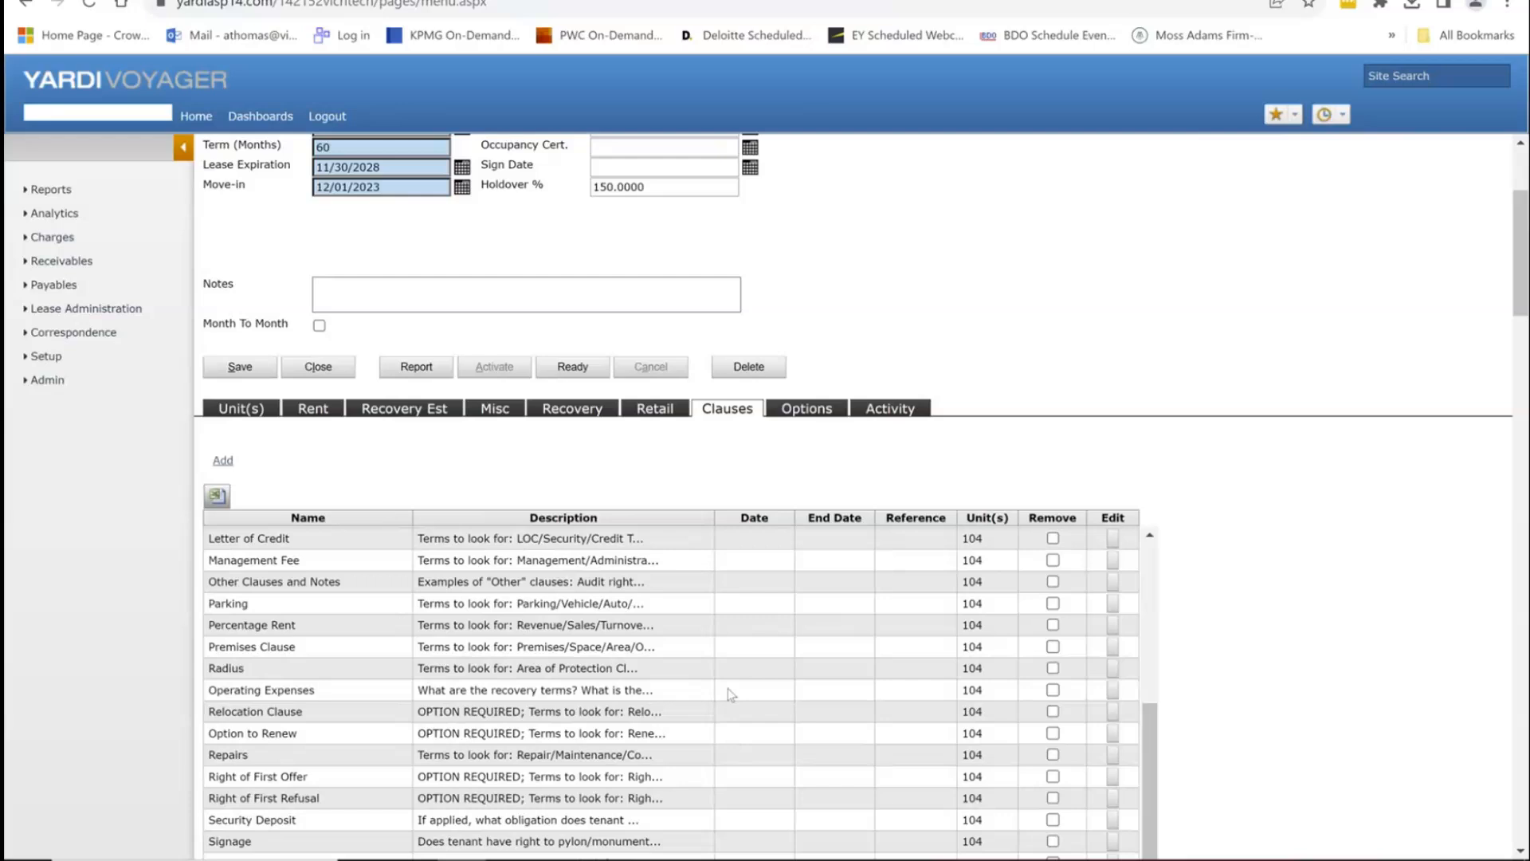
Step: Delete the Other Clauses and Notes clause, then show the empty Options table
triple_click(257, 577)
left_click(1113, 581)
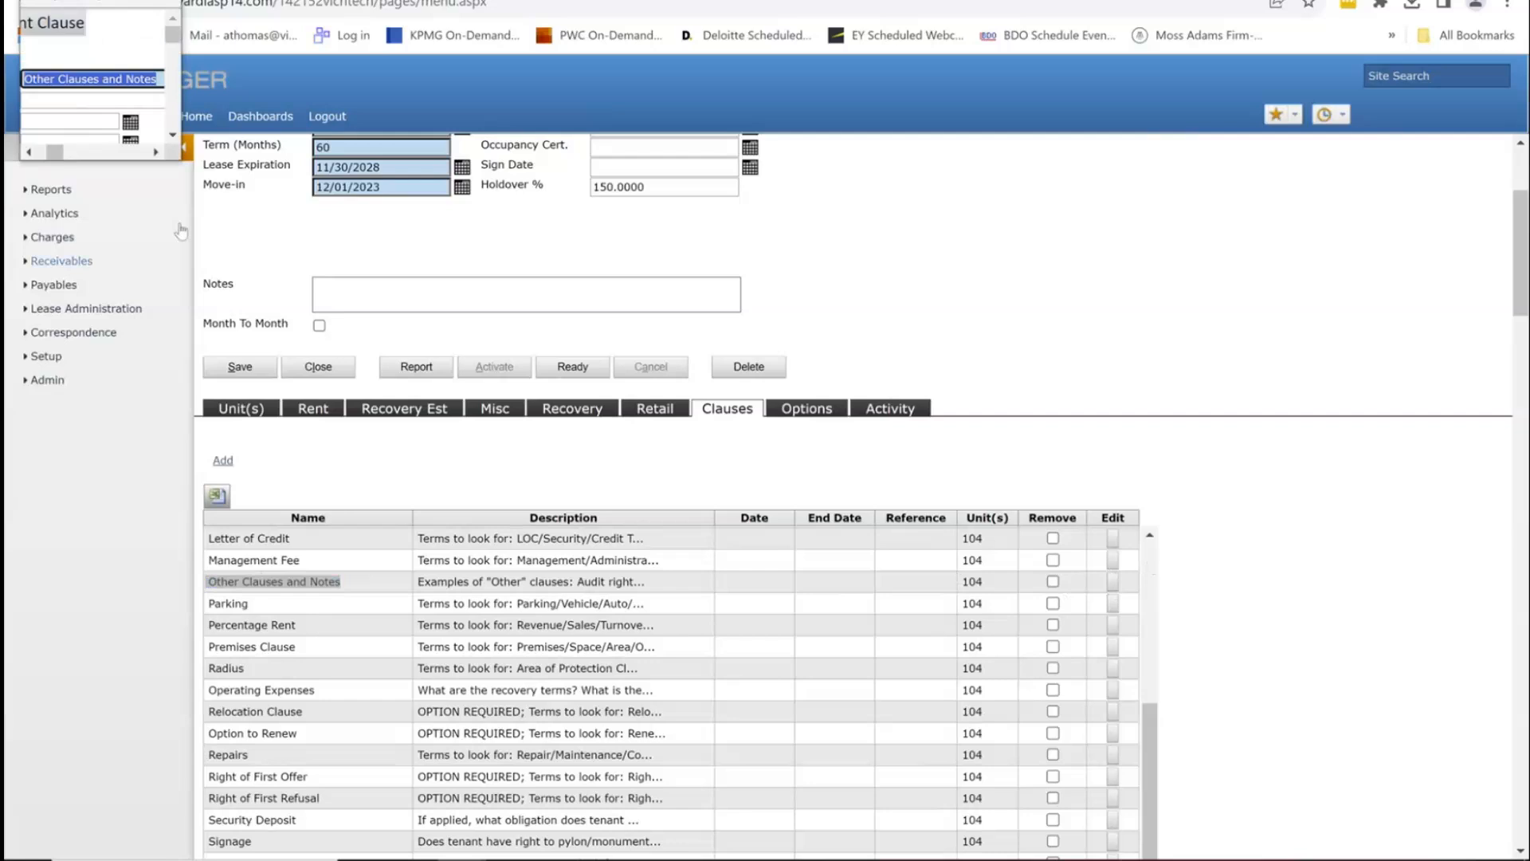
left_click_drag(180, 162, 1380, 773)
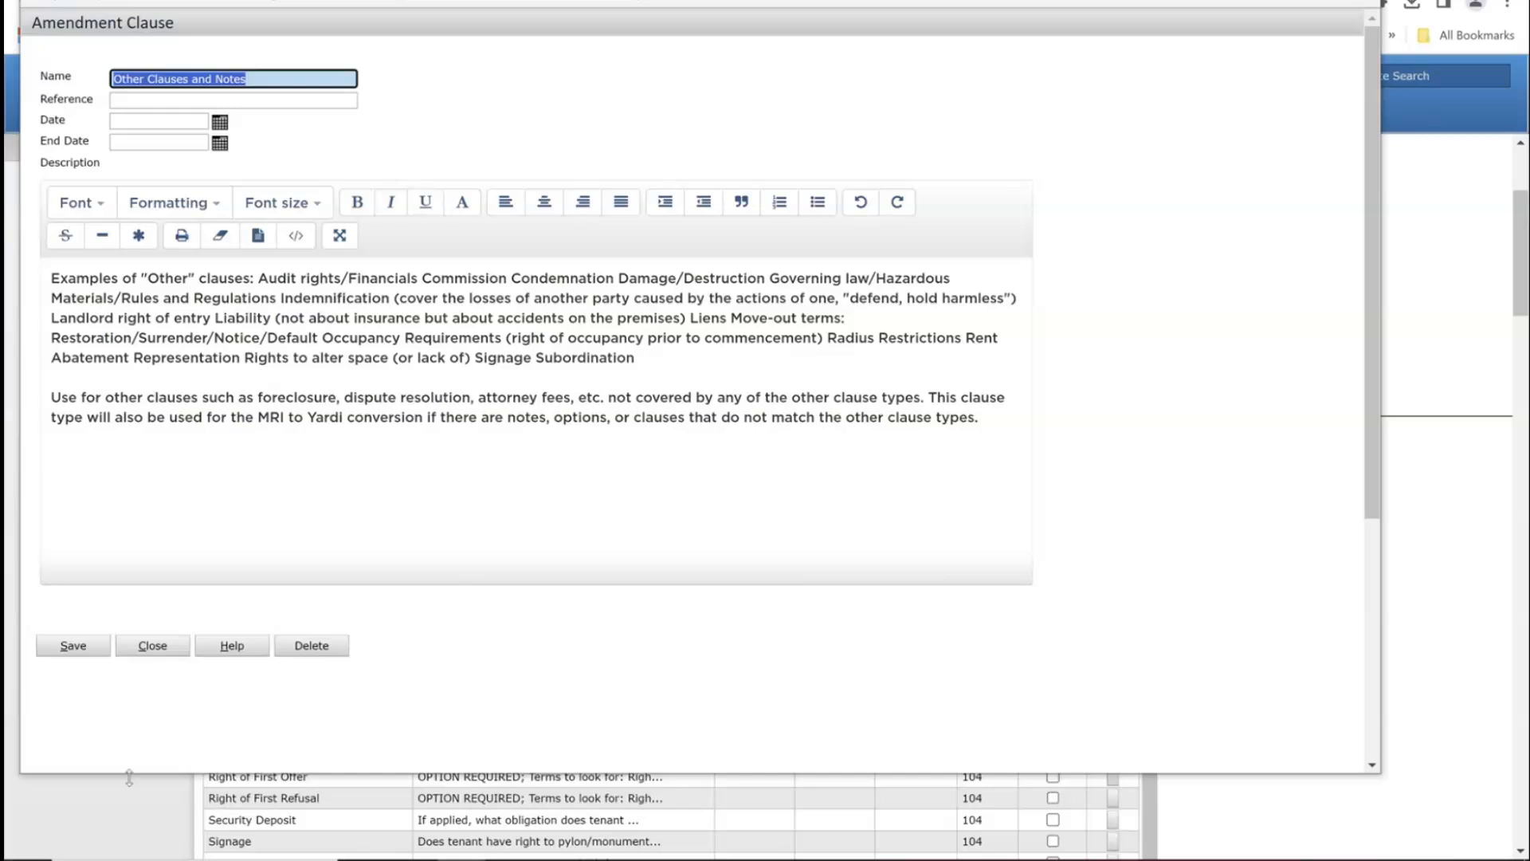
left_click(326, 646)
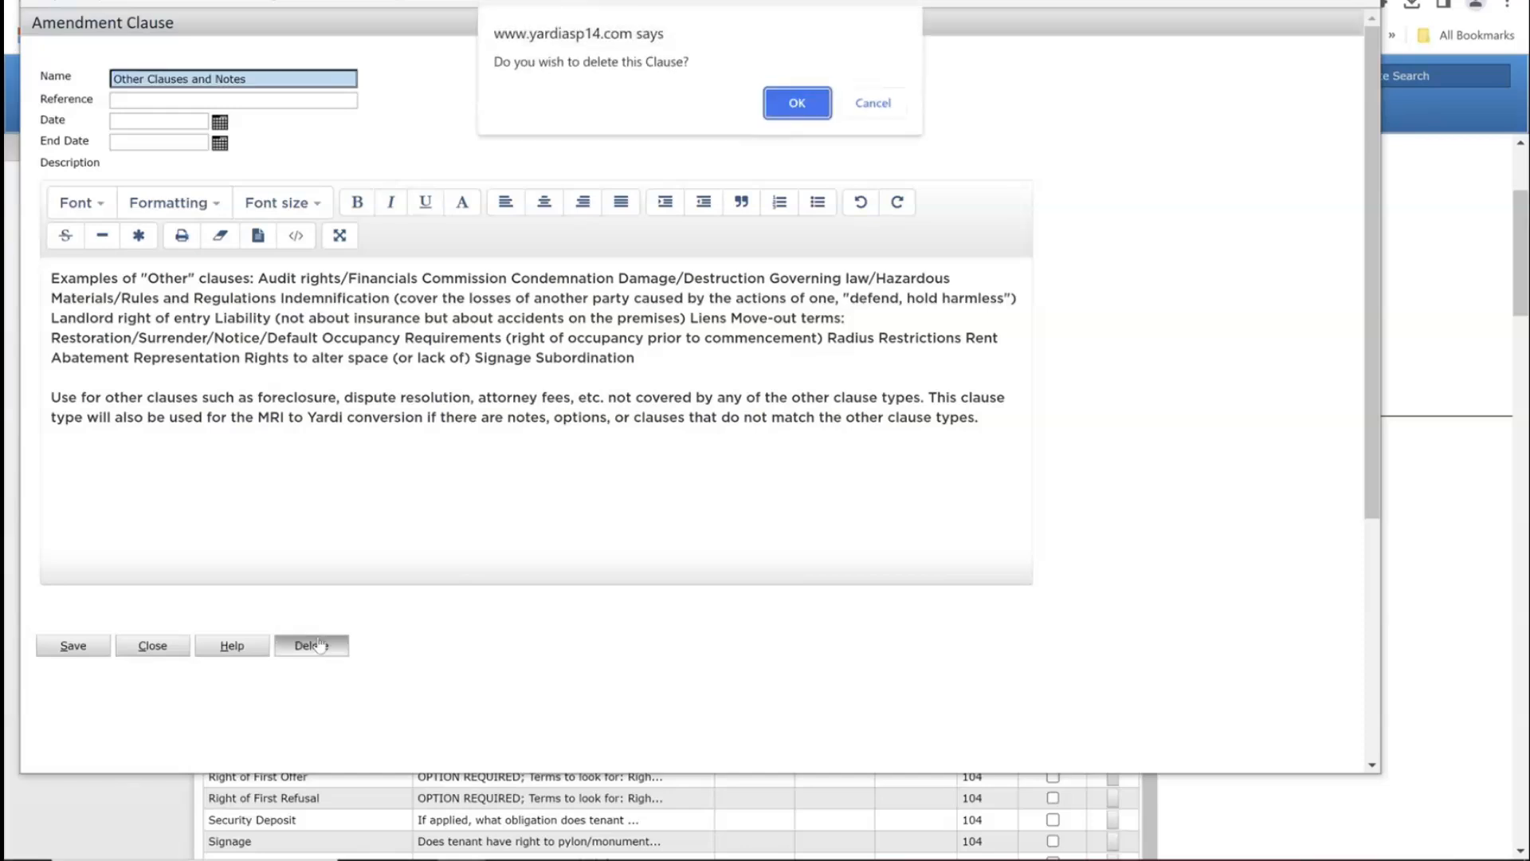
left_click(775, 106)
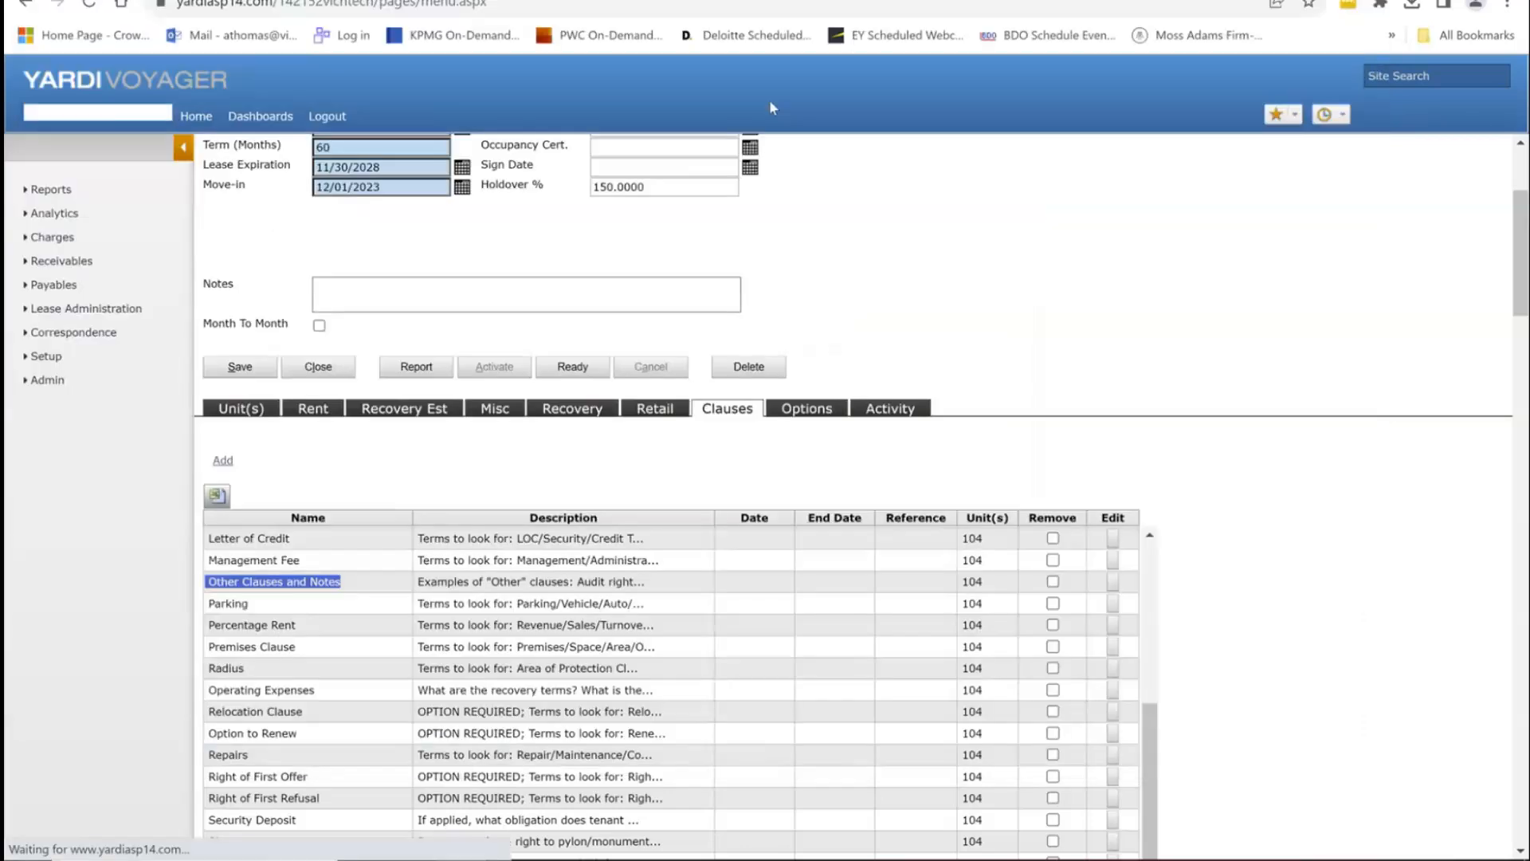
scroll(1100, 609, "down", 2)
scroll(1100, 610, "down", 2)
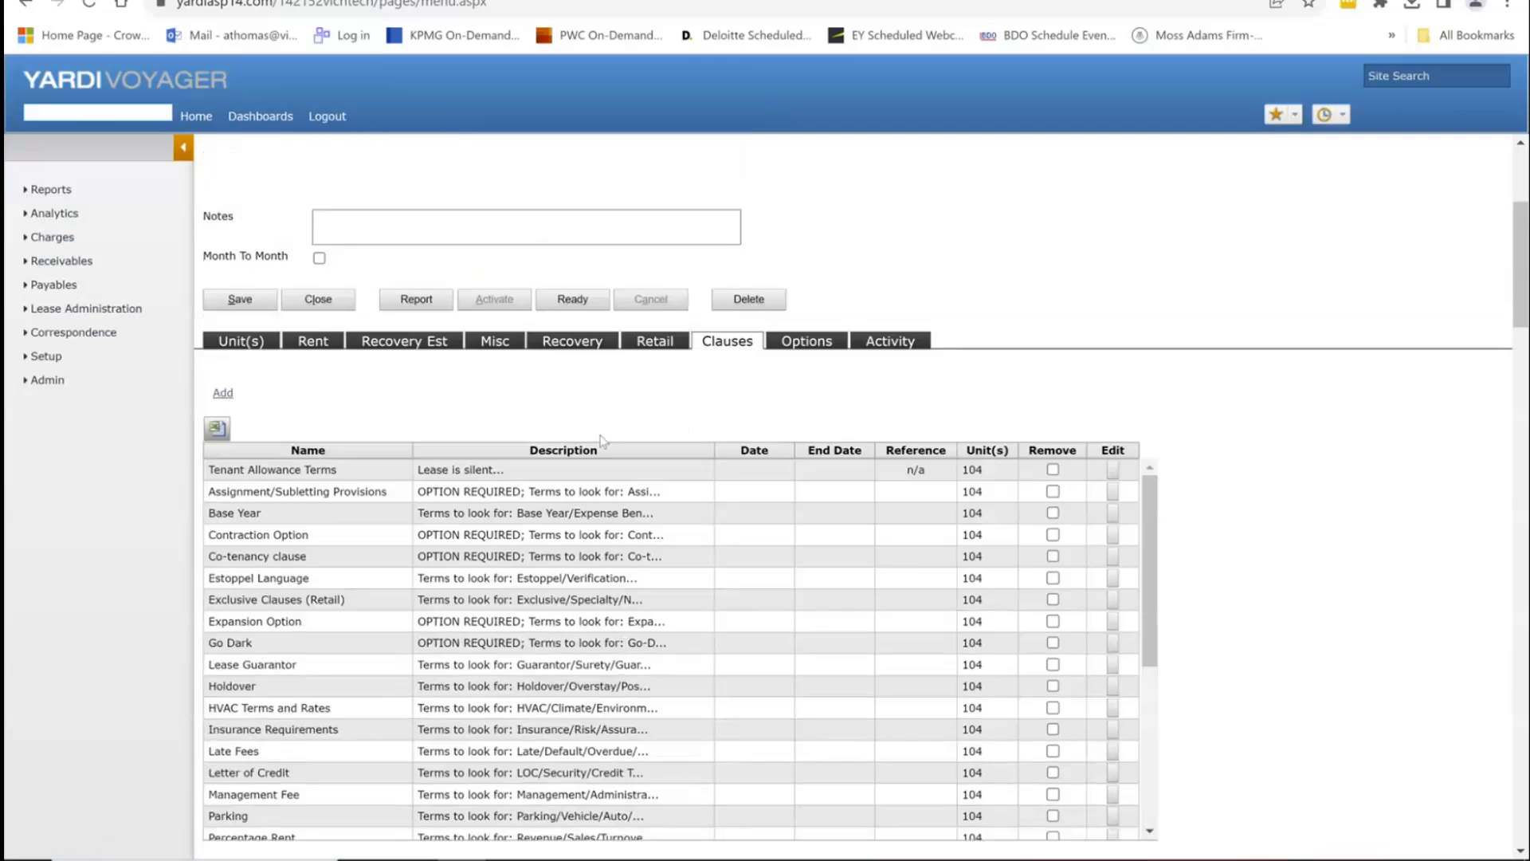
left_click(797, 343)
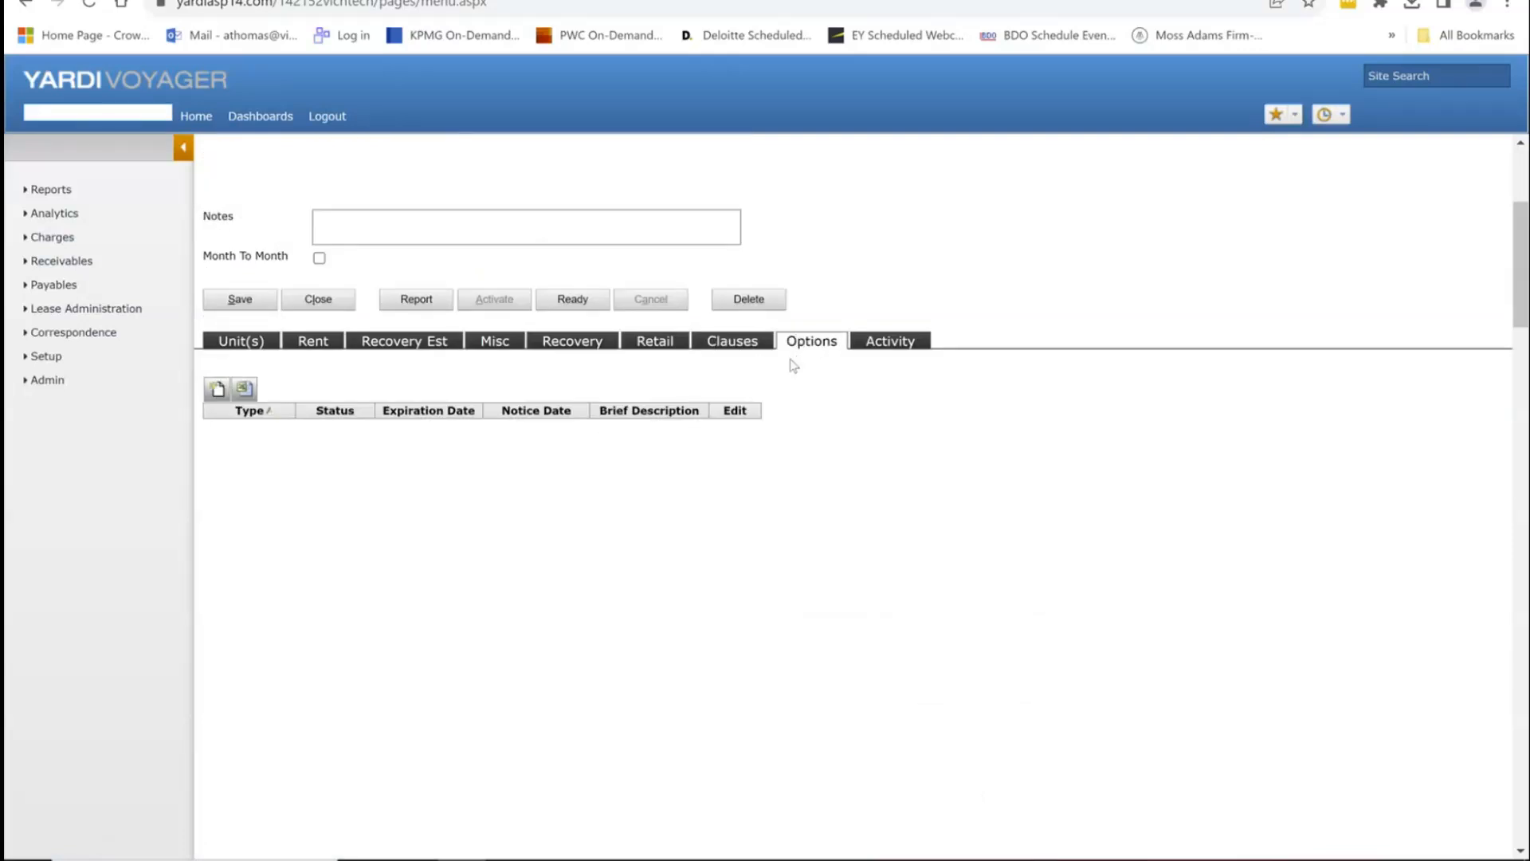
Step: Start a new custom option with type nooption (tenant has no options in lease)
left_click(216, 391)
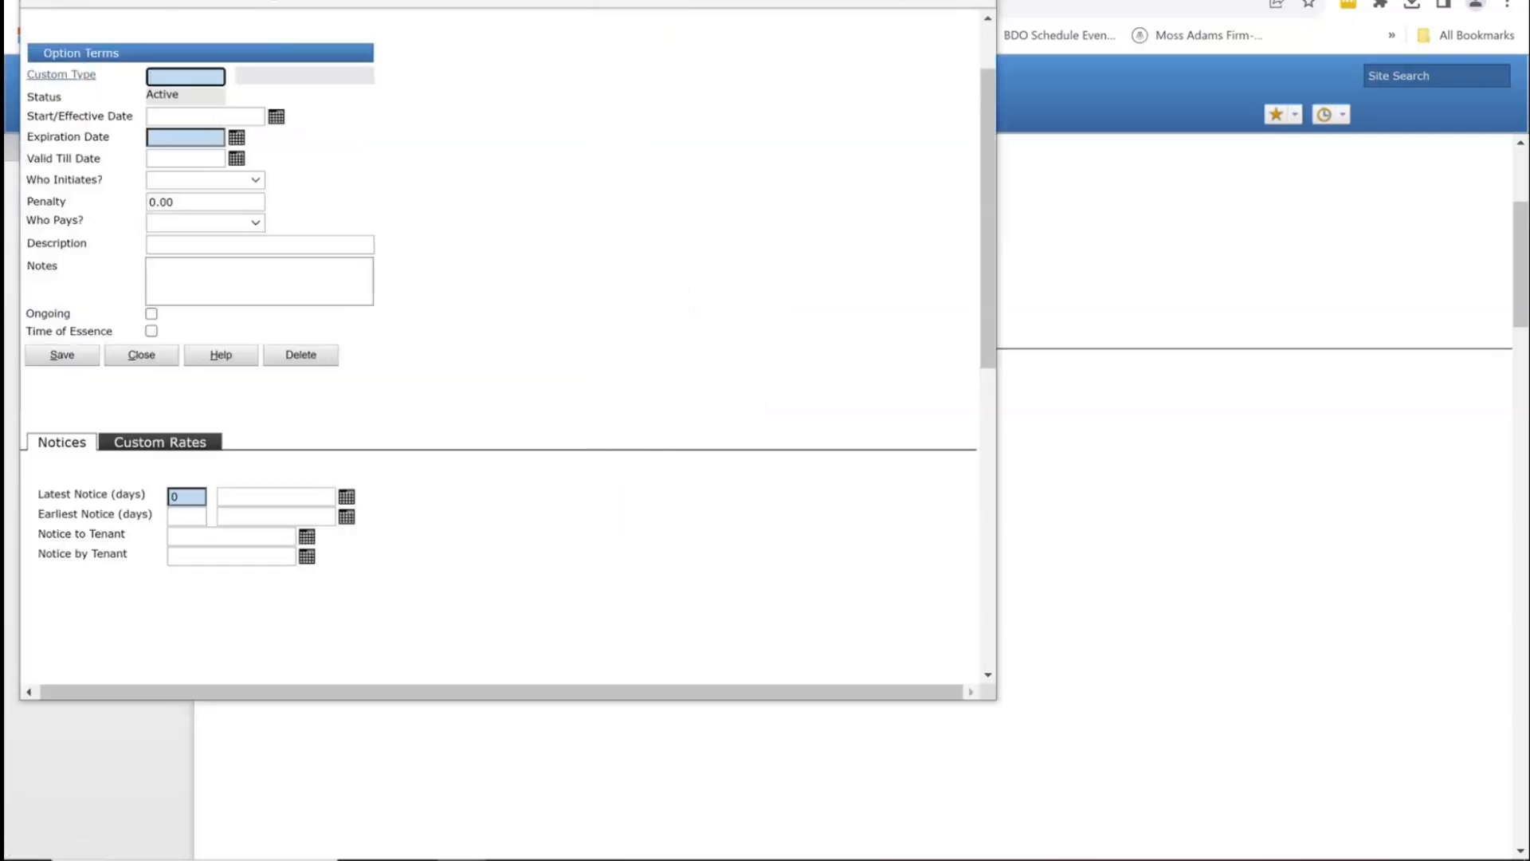
left_click(49, 74)
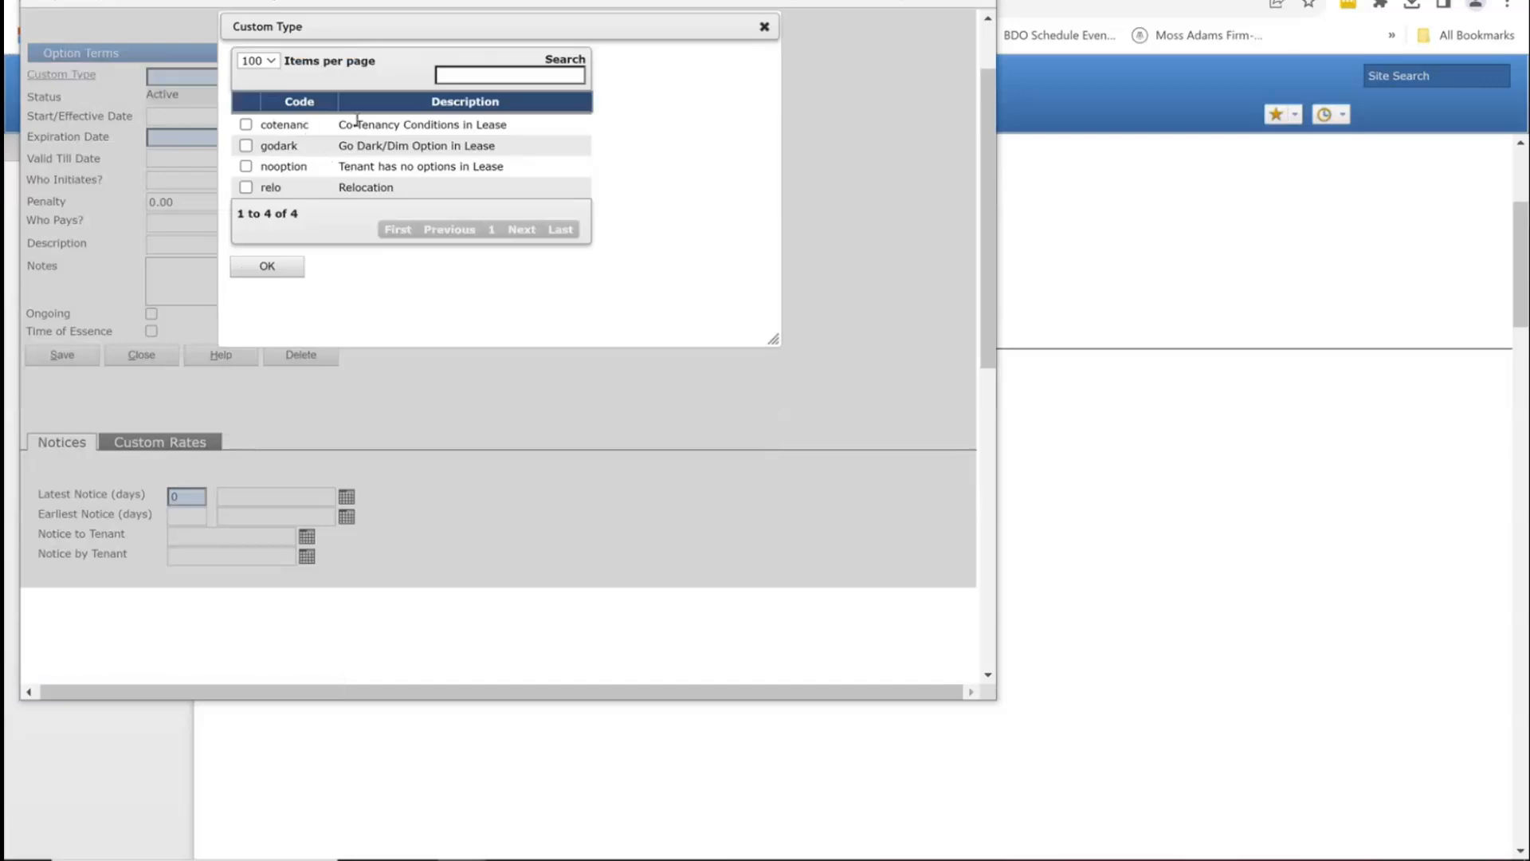
left_click_drag(356, 125, 510, 122)
left_click(417, 125)
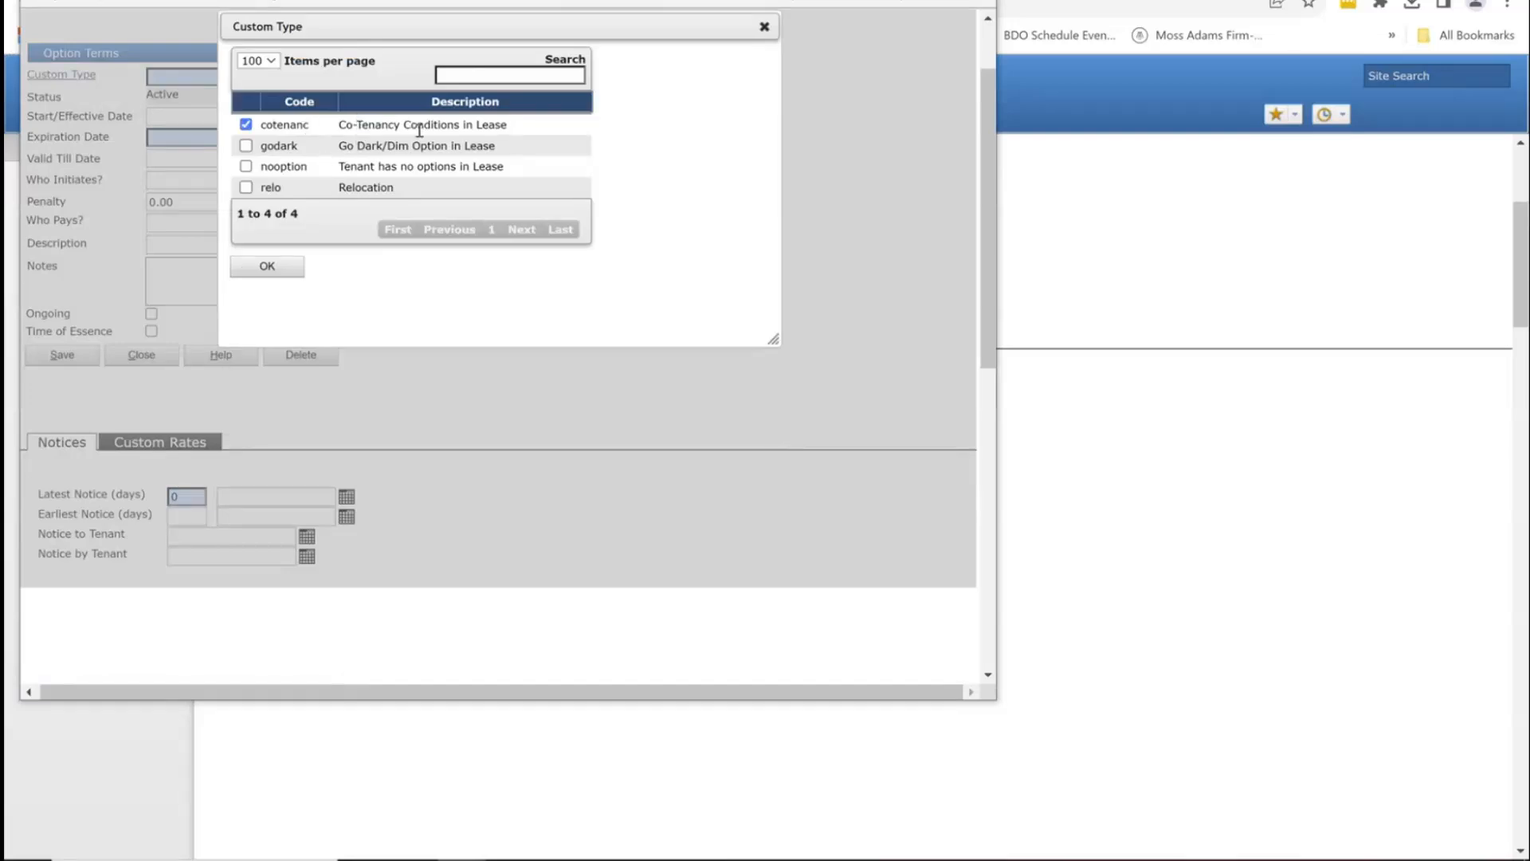
left_click(340, 150)
left_click(245, 167)
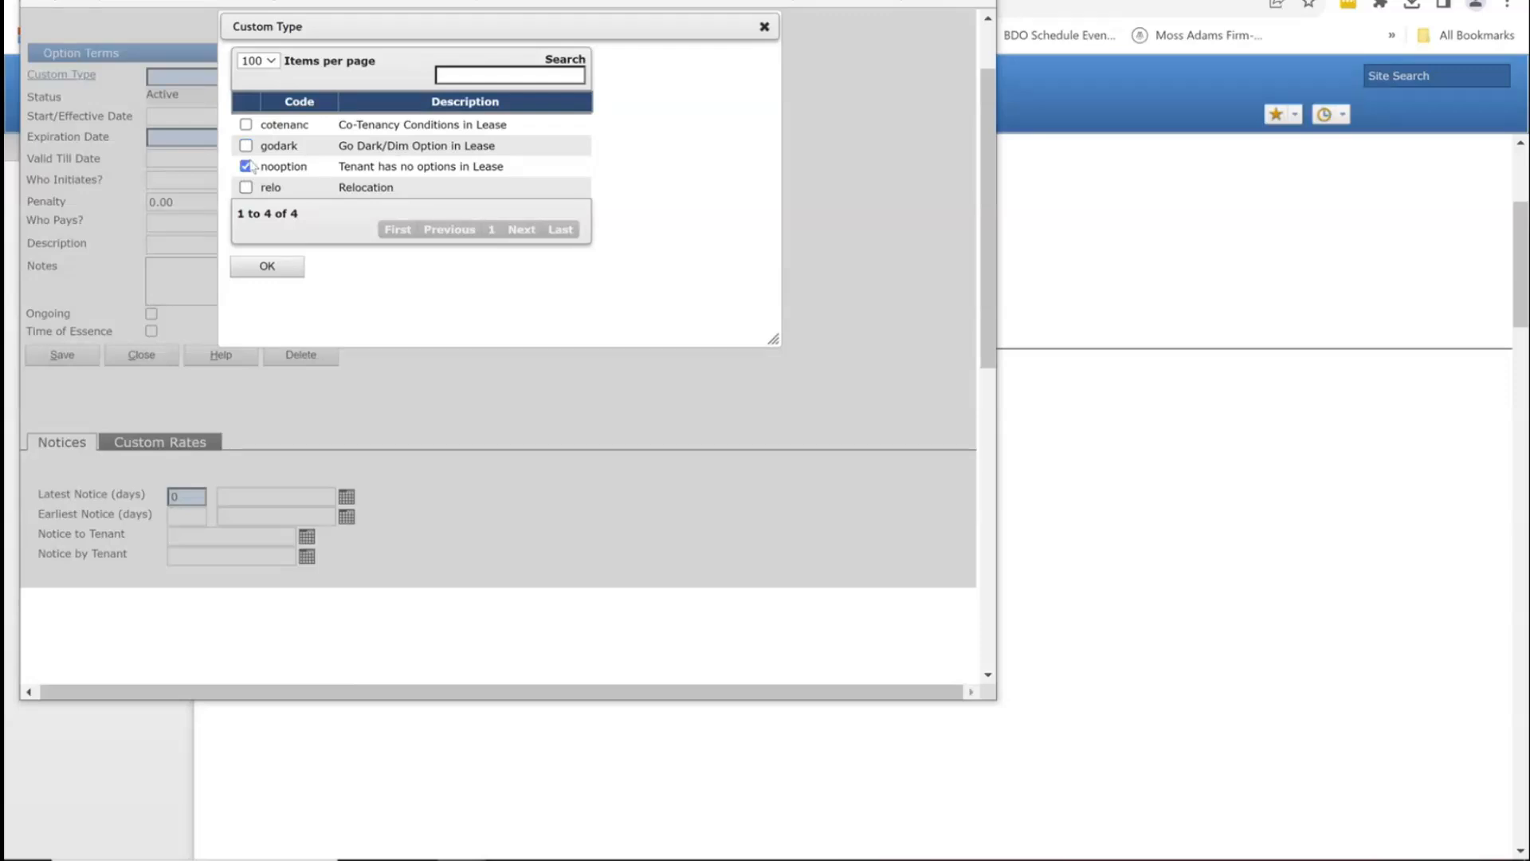
left_click(268, 267)
Step: Set the option's expiration date to 11/30/2028 and save it
left_click(204, 140)
left_click_drag(295, 2, 683, 120)
left_click_drag(510, 0, 1054, 93)
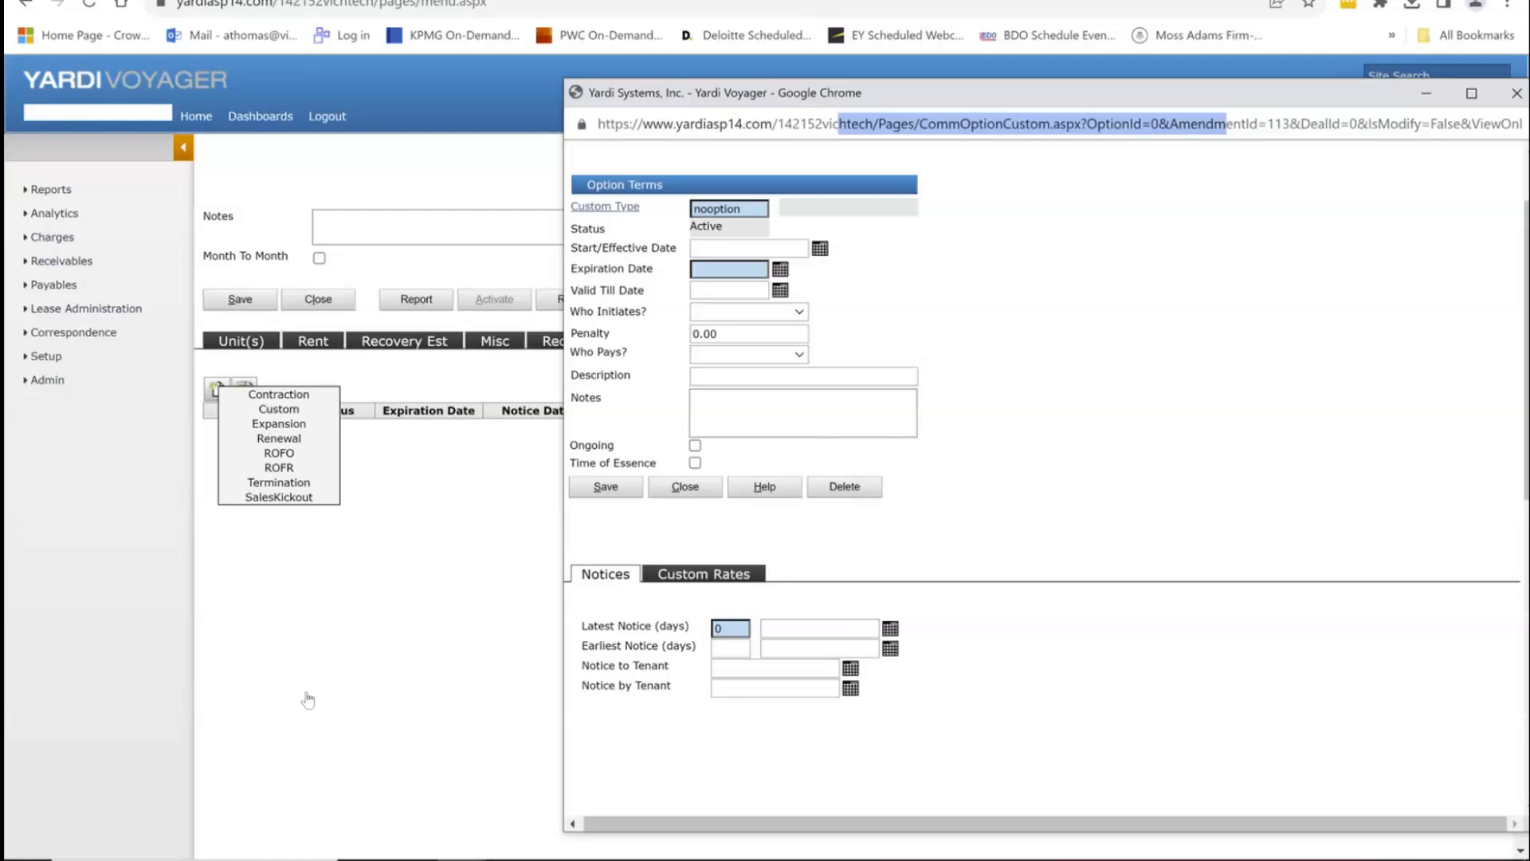
left_click(308, 700)
scroll(451, 632, "up", 4)
key("alt+Tab")
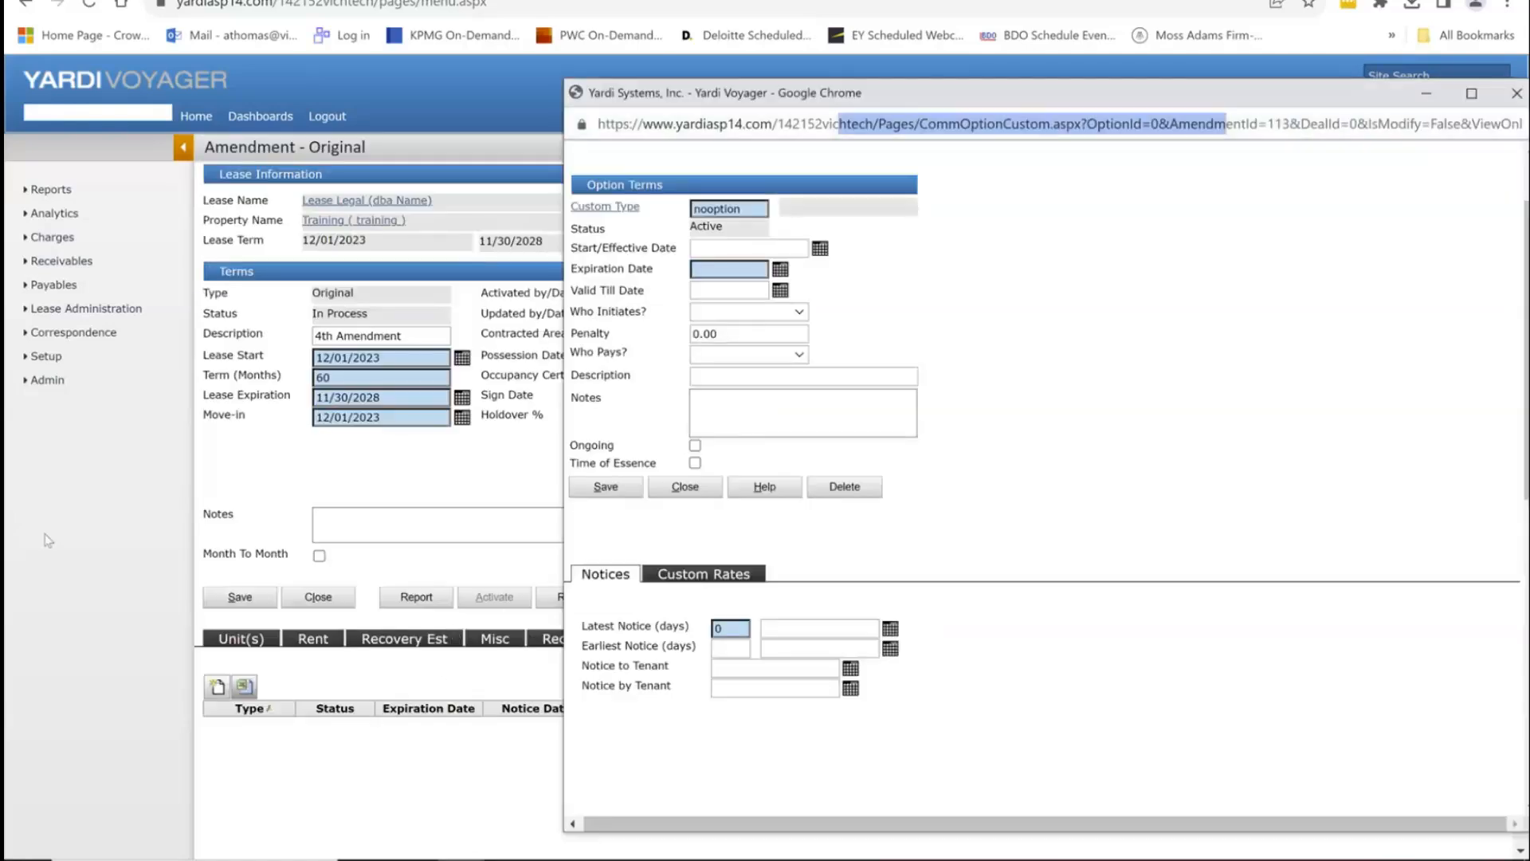
left_click(734, 270)
type("11/30/2")
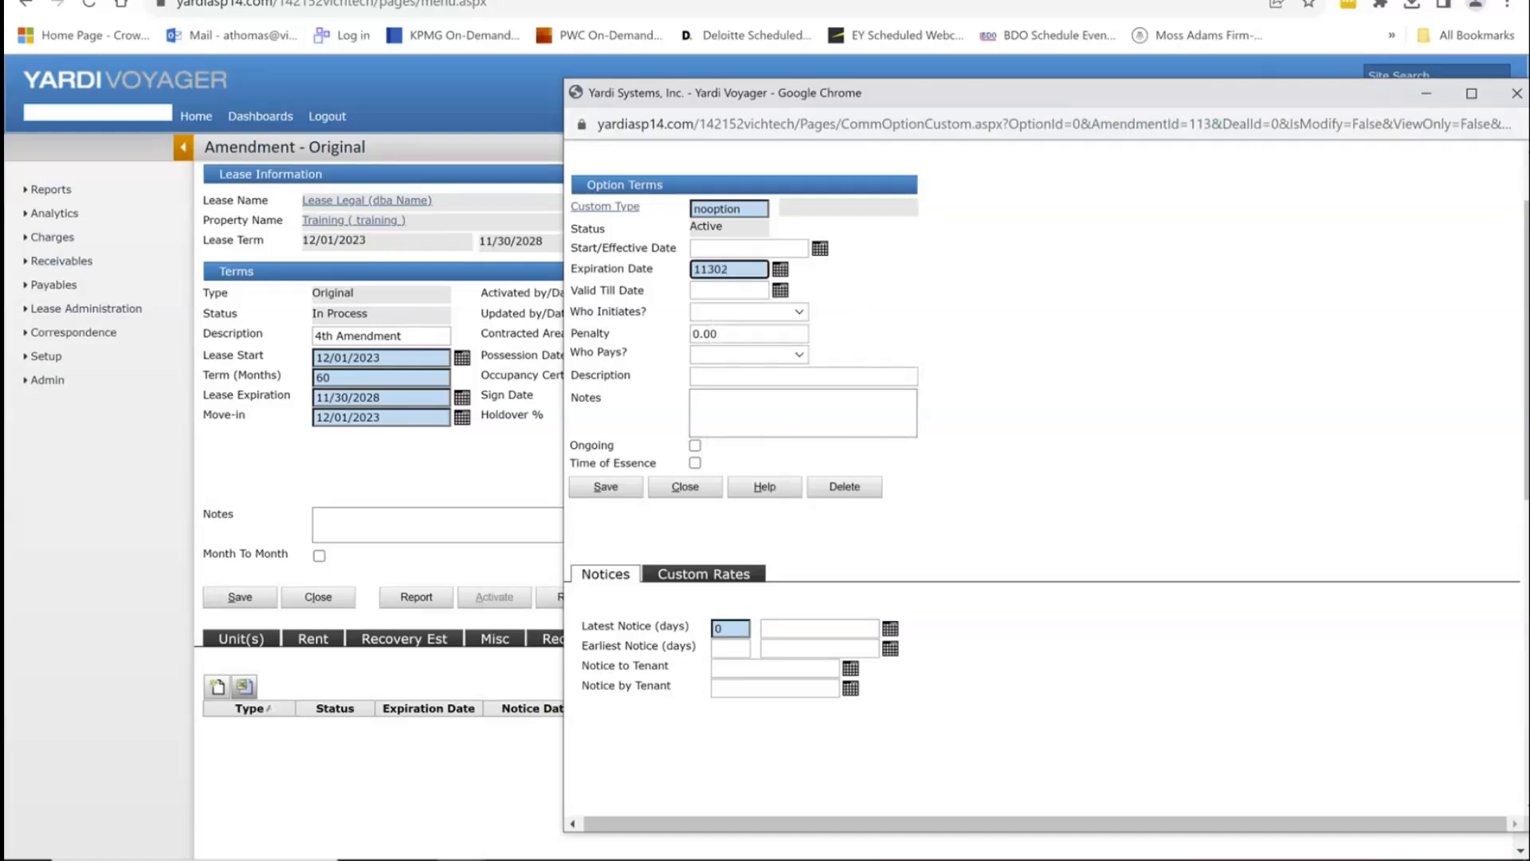
type("028")
key("Tab")
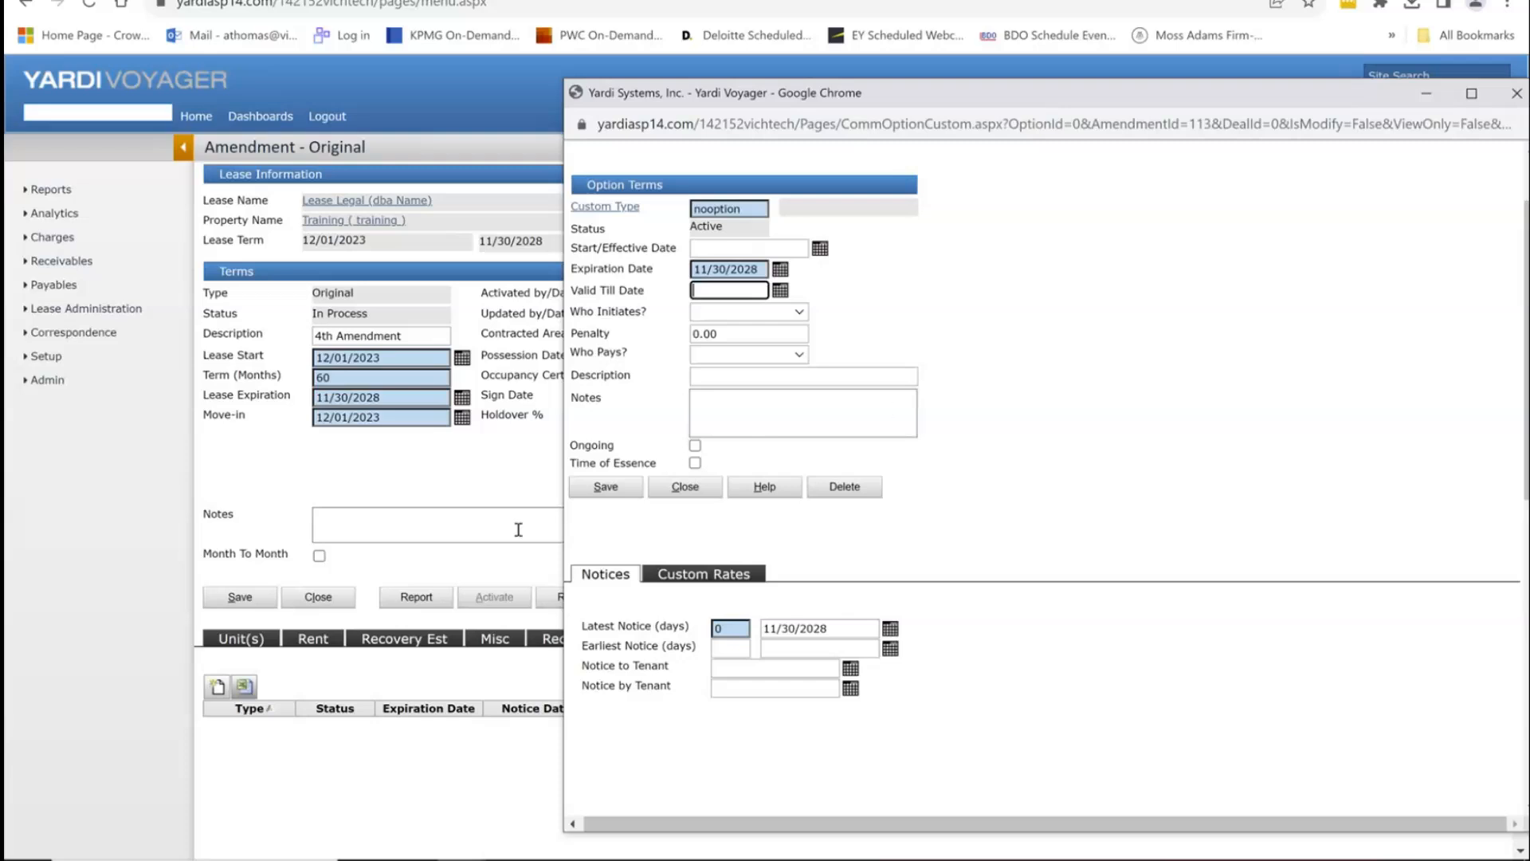
left_click(623, 494)
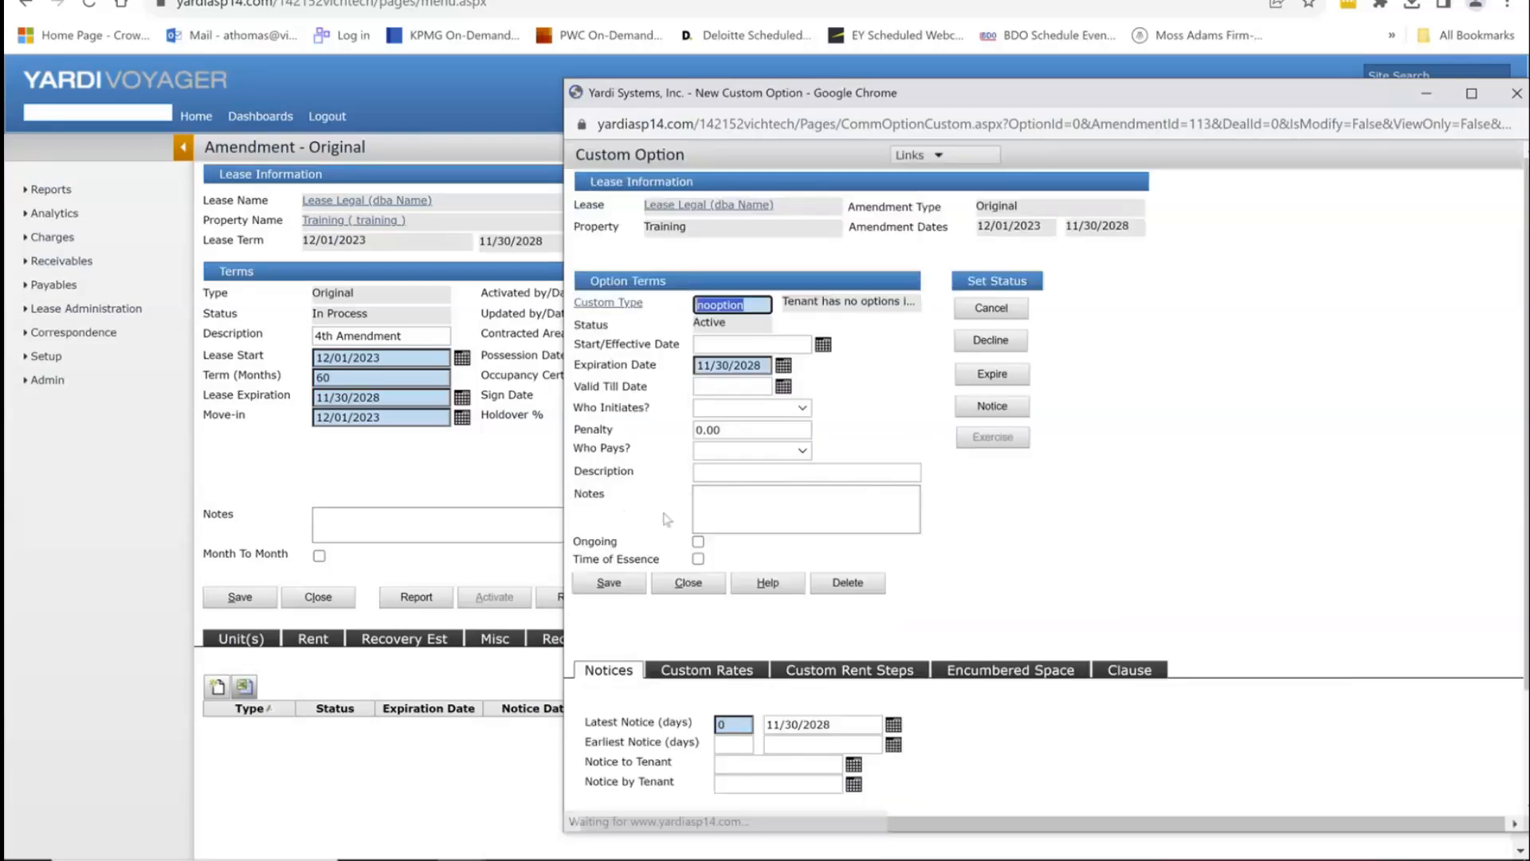
Step: Close the nooption entry, review the Amendment Abstract report, then open the lease page
left_click(690, 583)
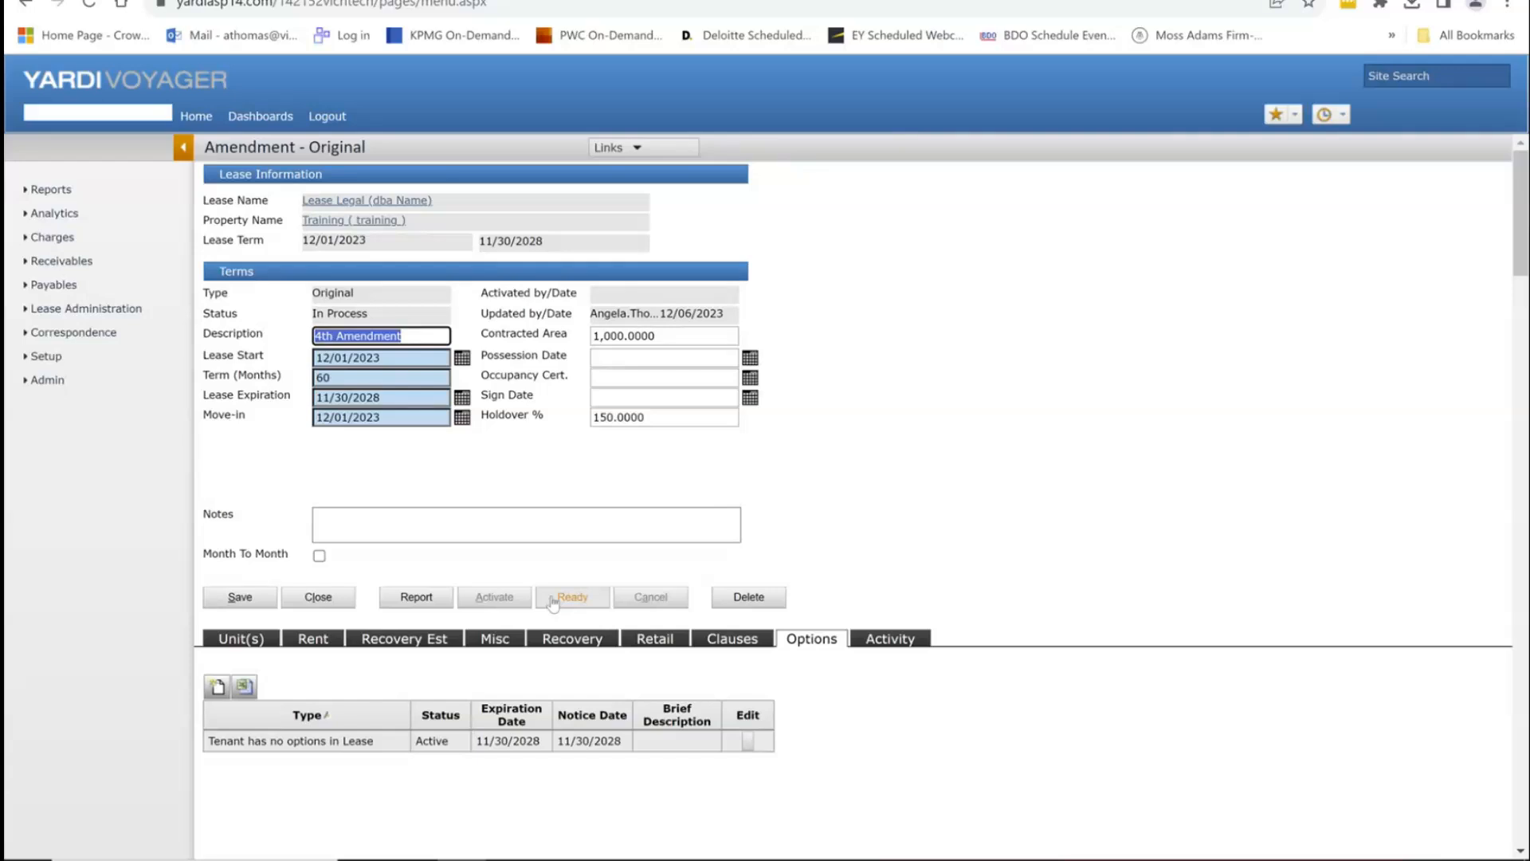
left_click(415, 604)
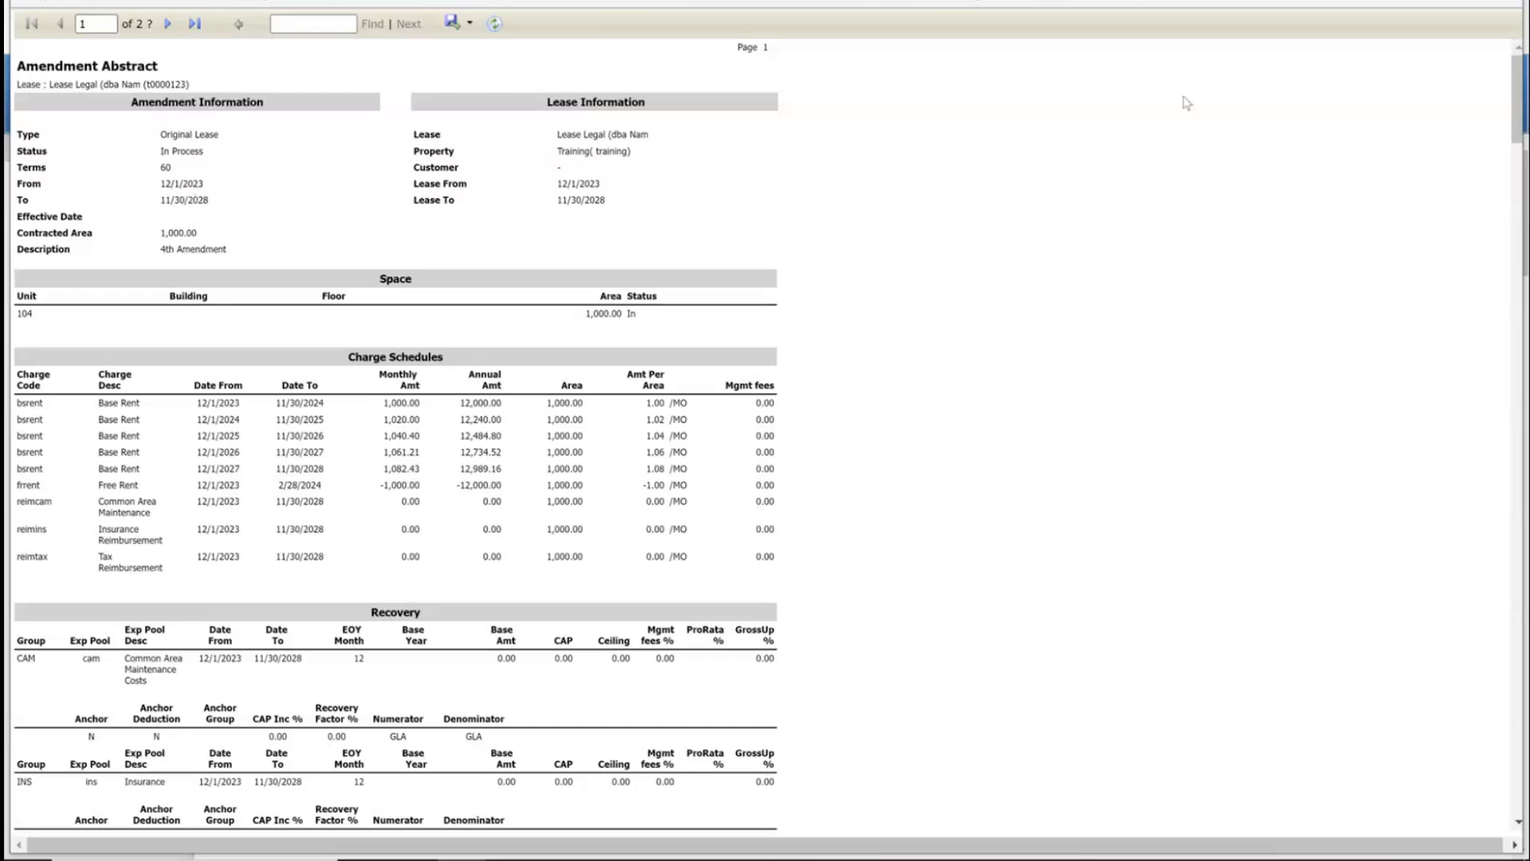
left_click(1509, 1)
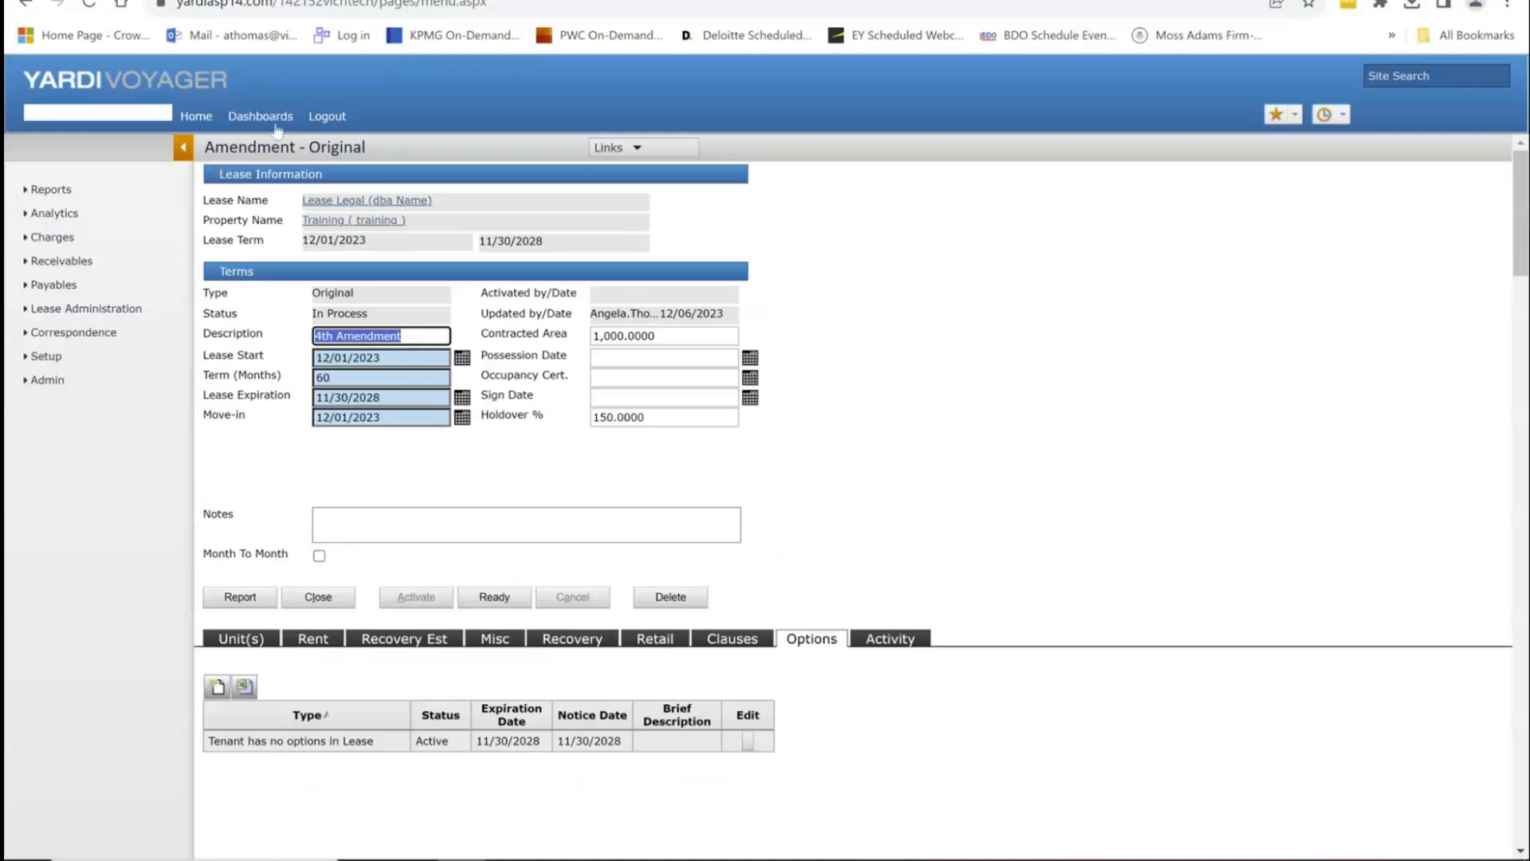
left_click(359, 200)
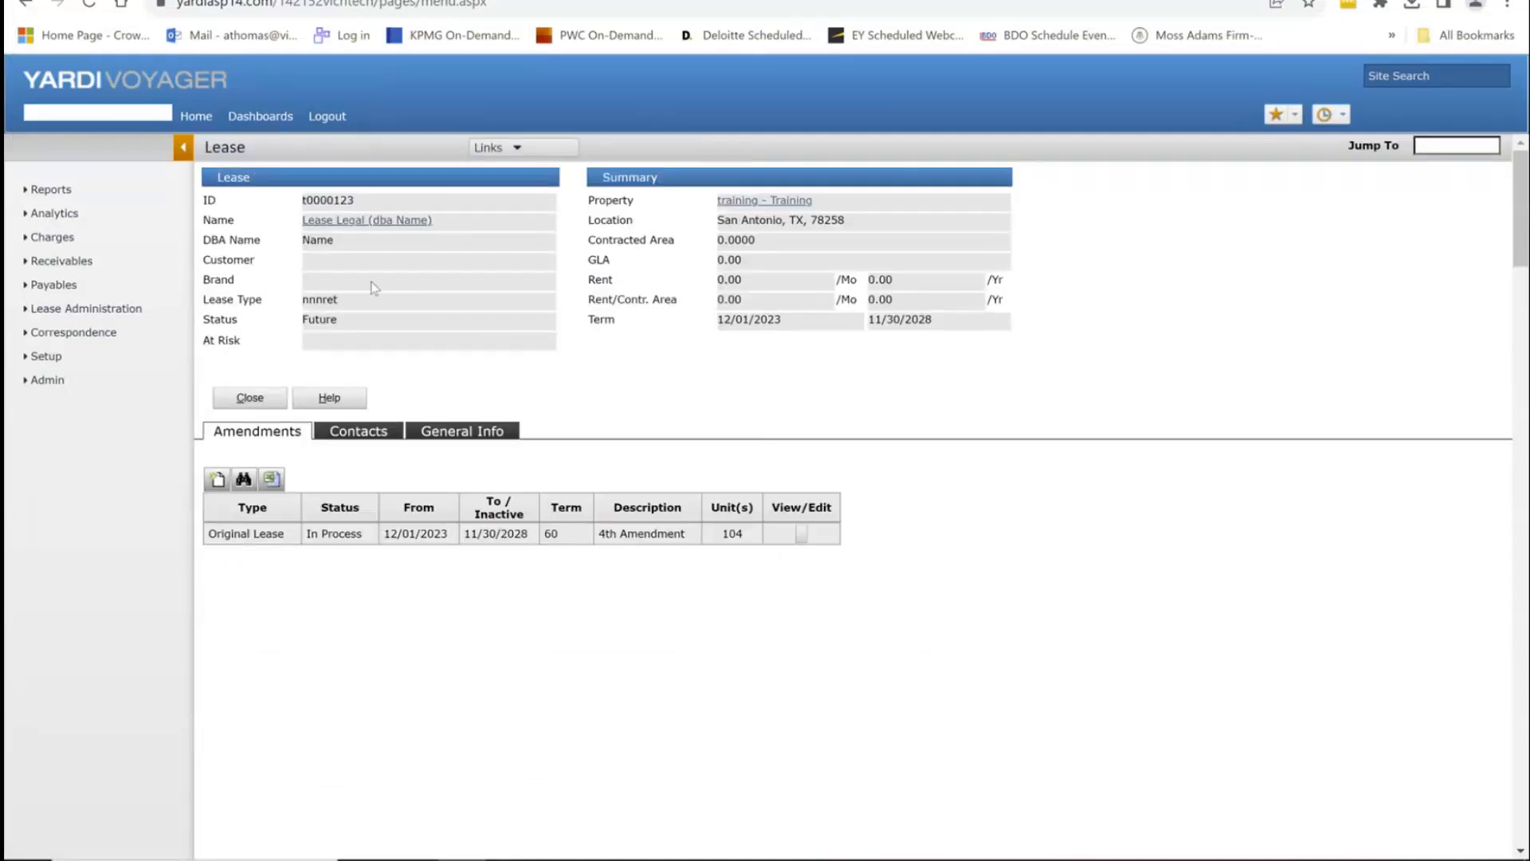
Step: View and close the lease information details, then reopen the Original Lease amendment
left_click(373, 221)
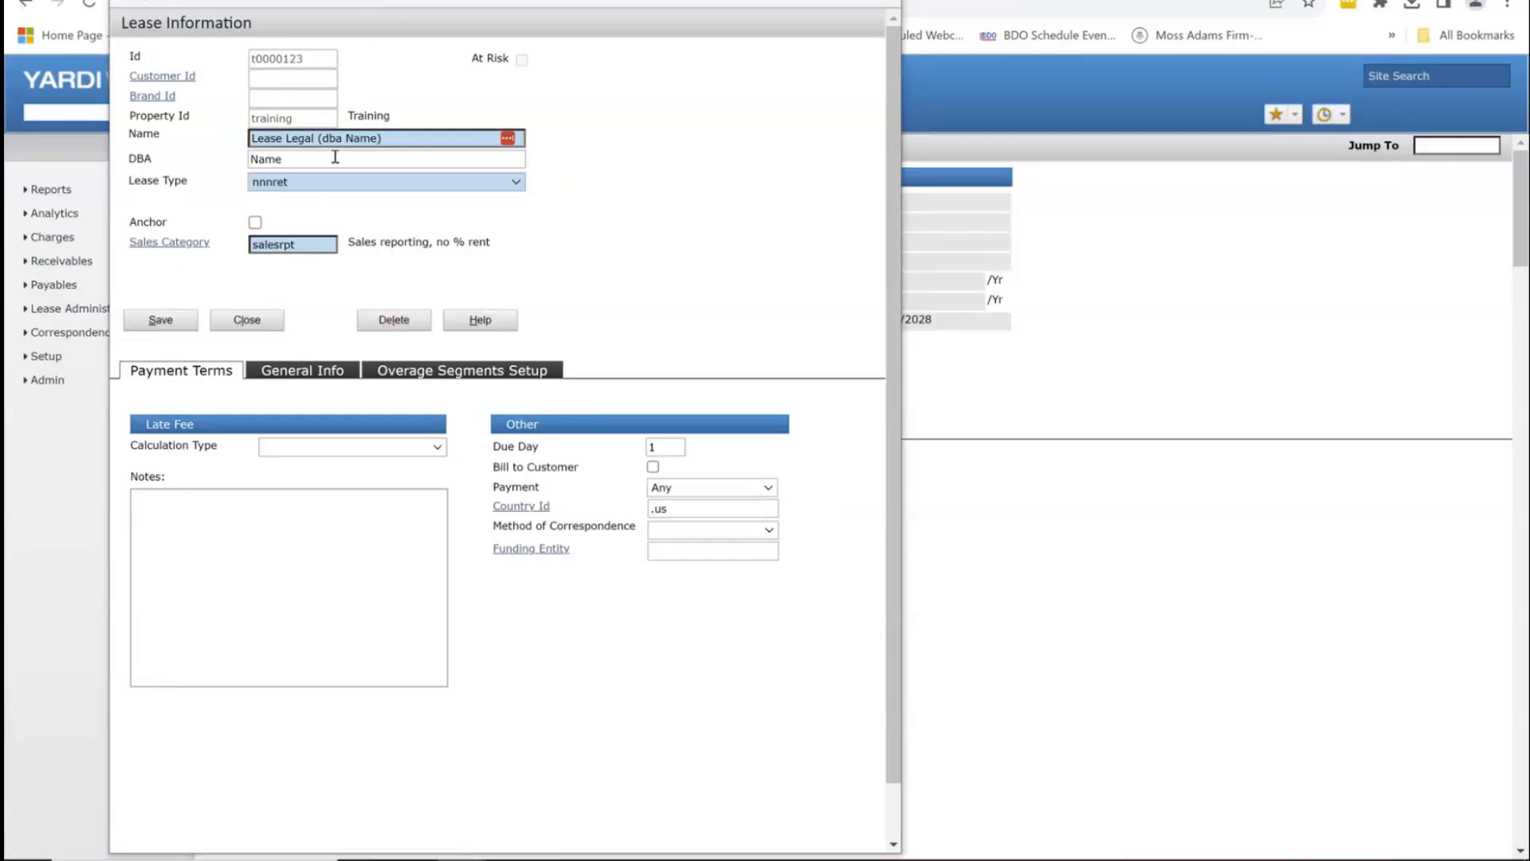
left_click(232, 319)
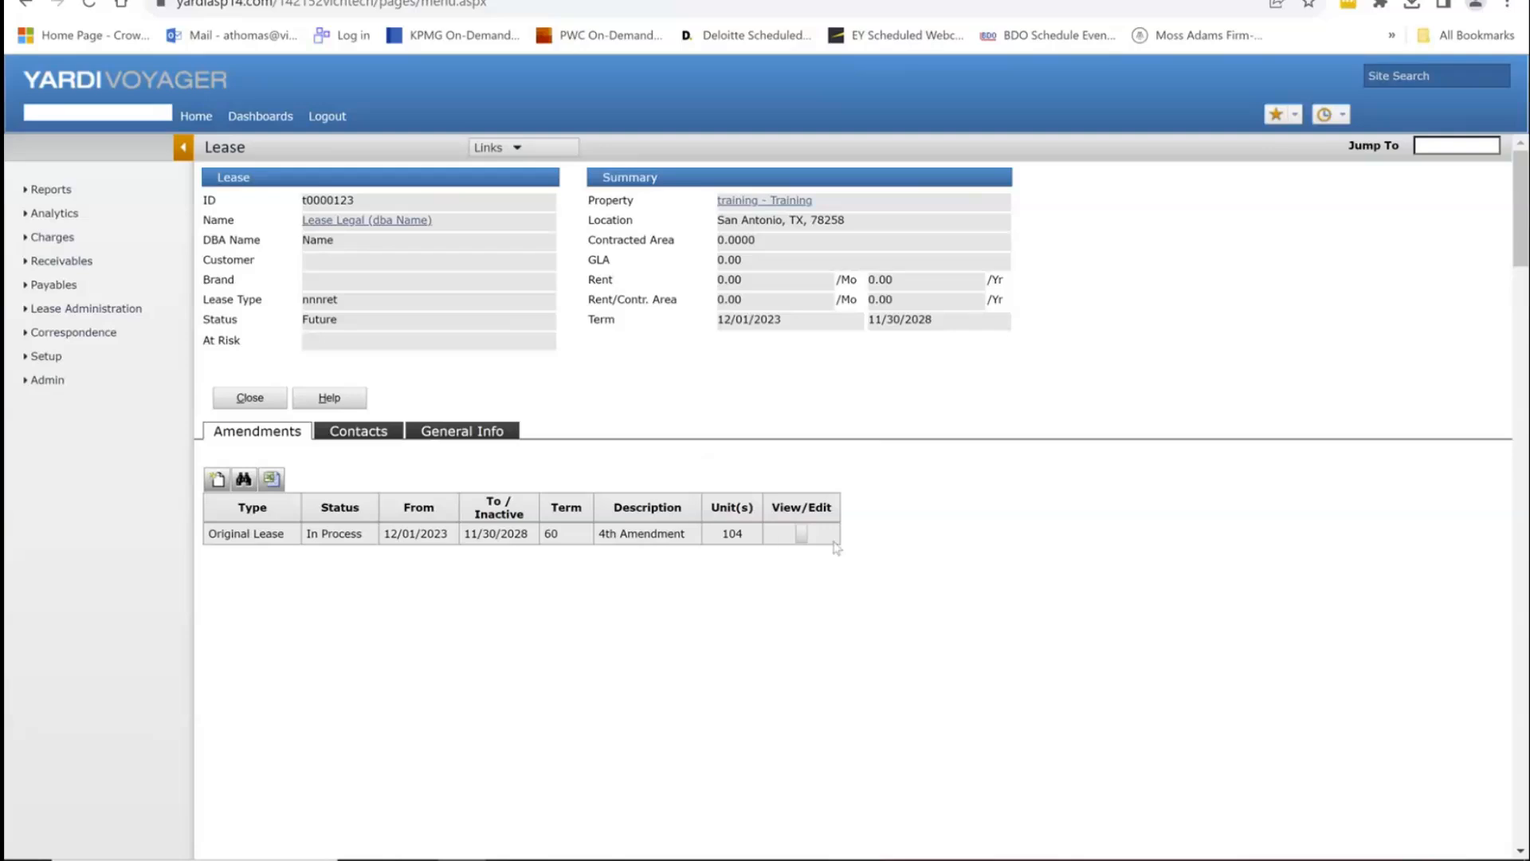
left_click(801, 538)
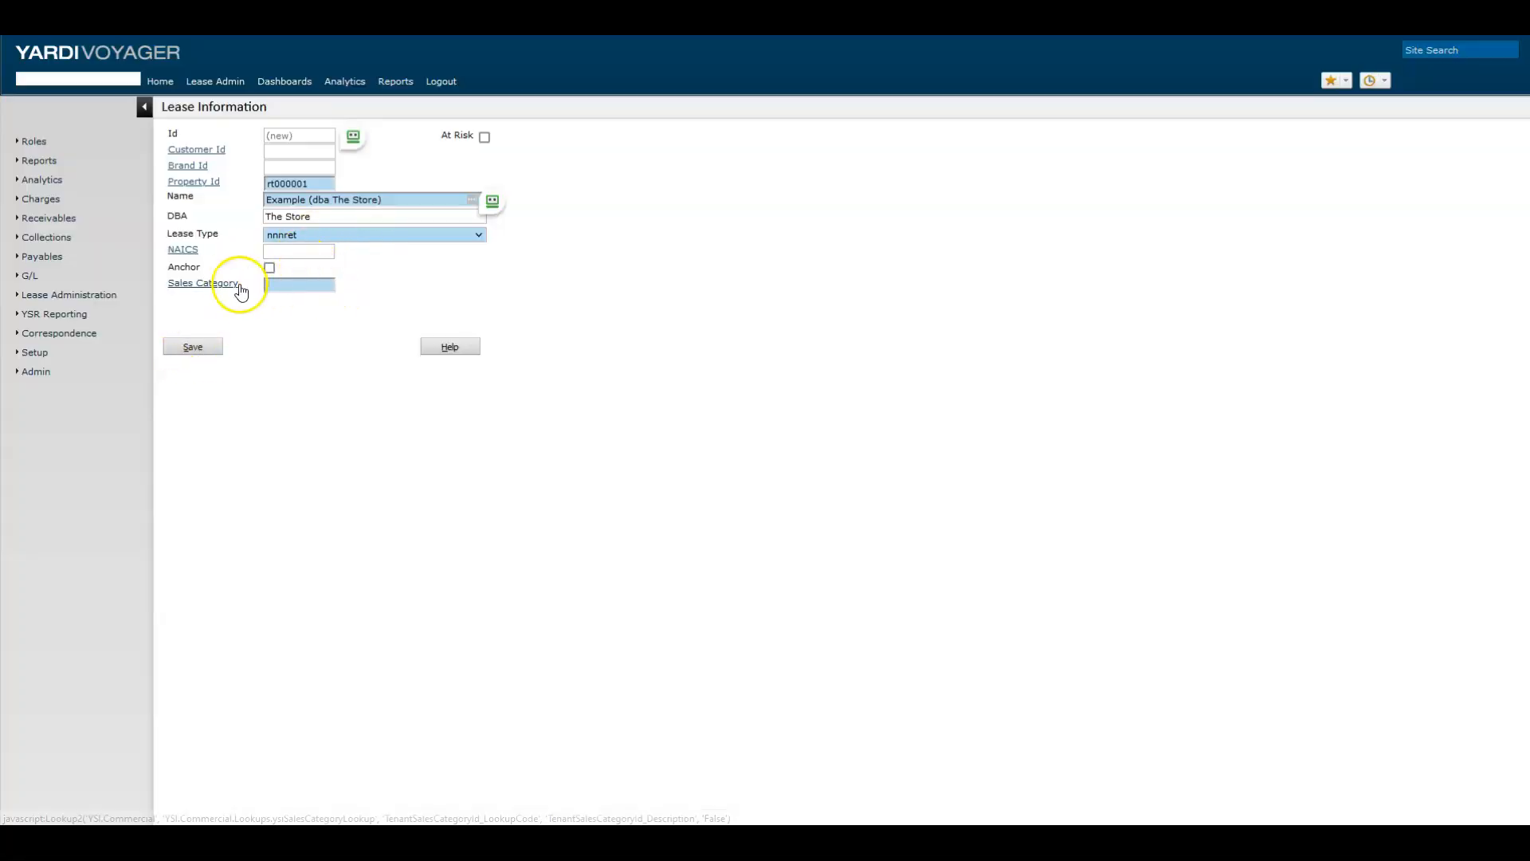
Step: Search NAICS codes for 'wire' and assign 517122, Agents for Wireless Telecommunications Services
left_click(182, 252)
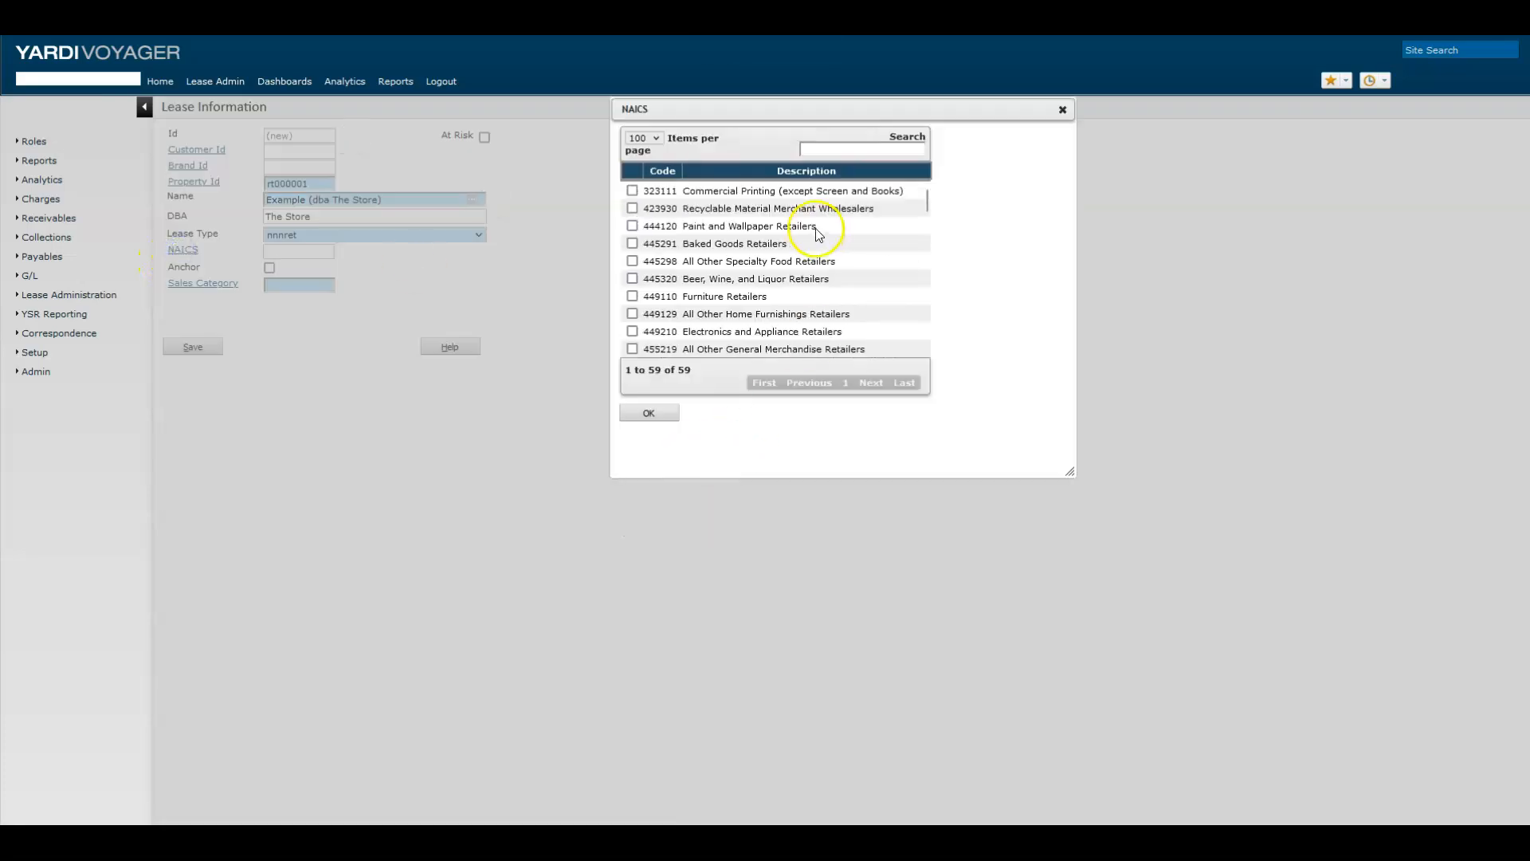
left_click(827, 147)
type("w")
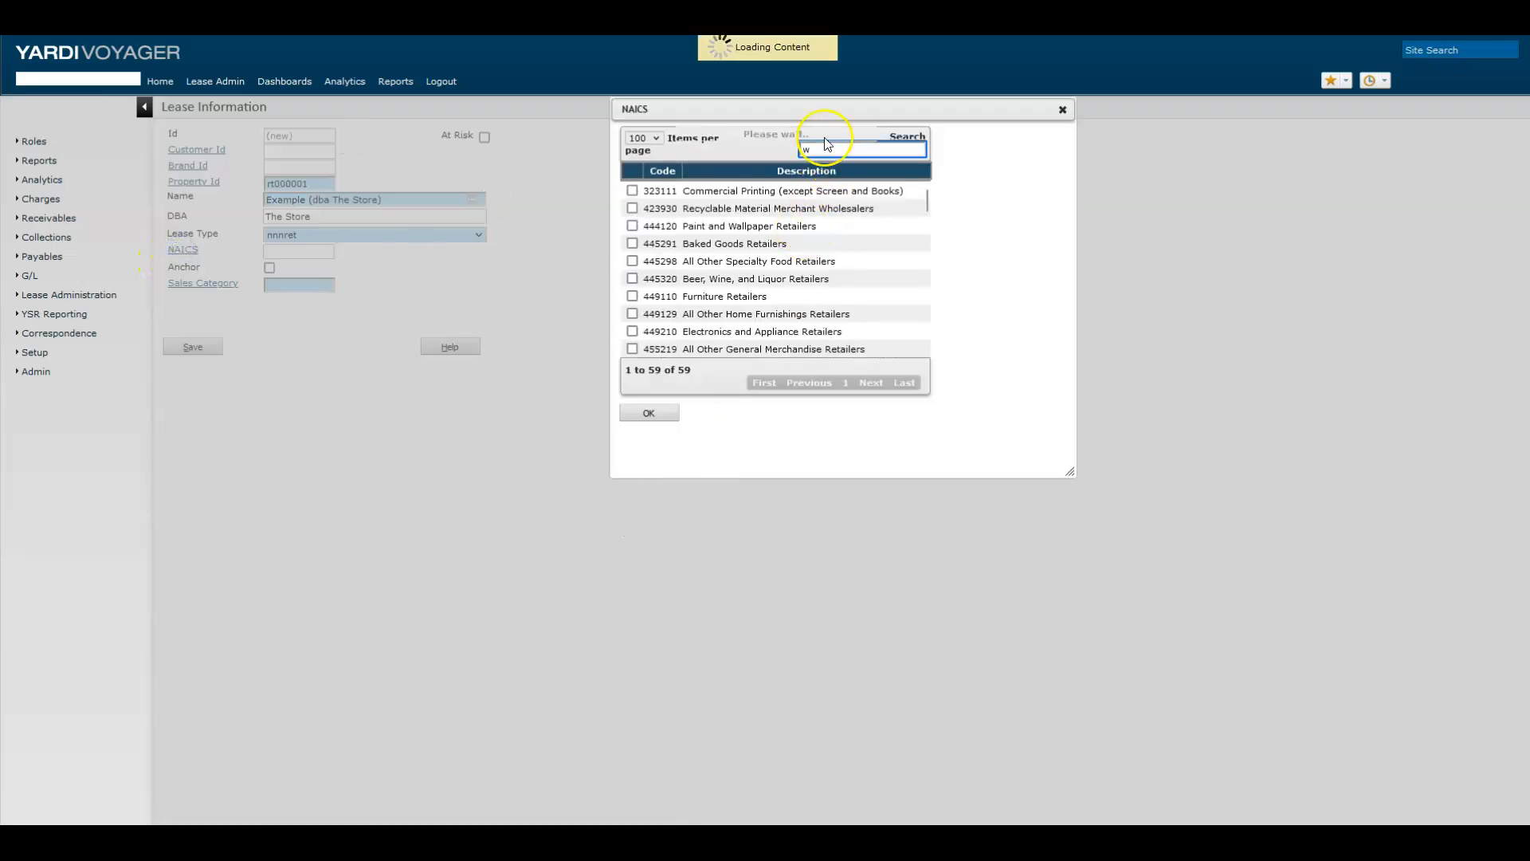
type("ire")
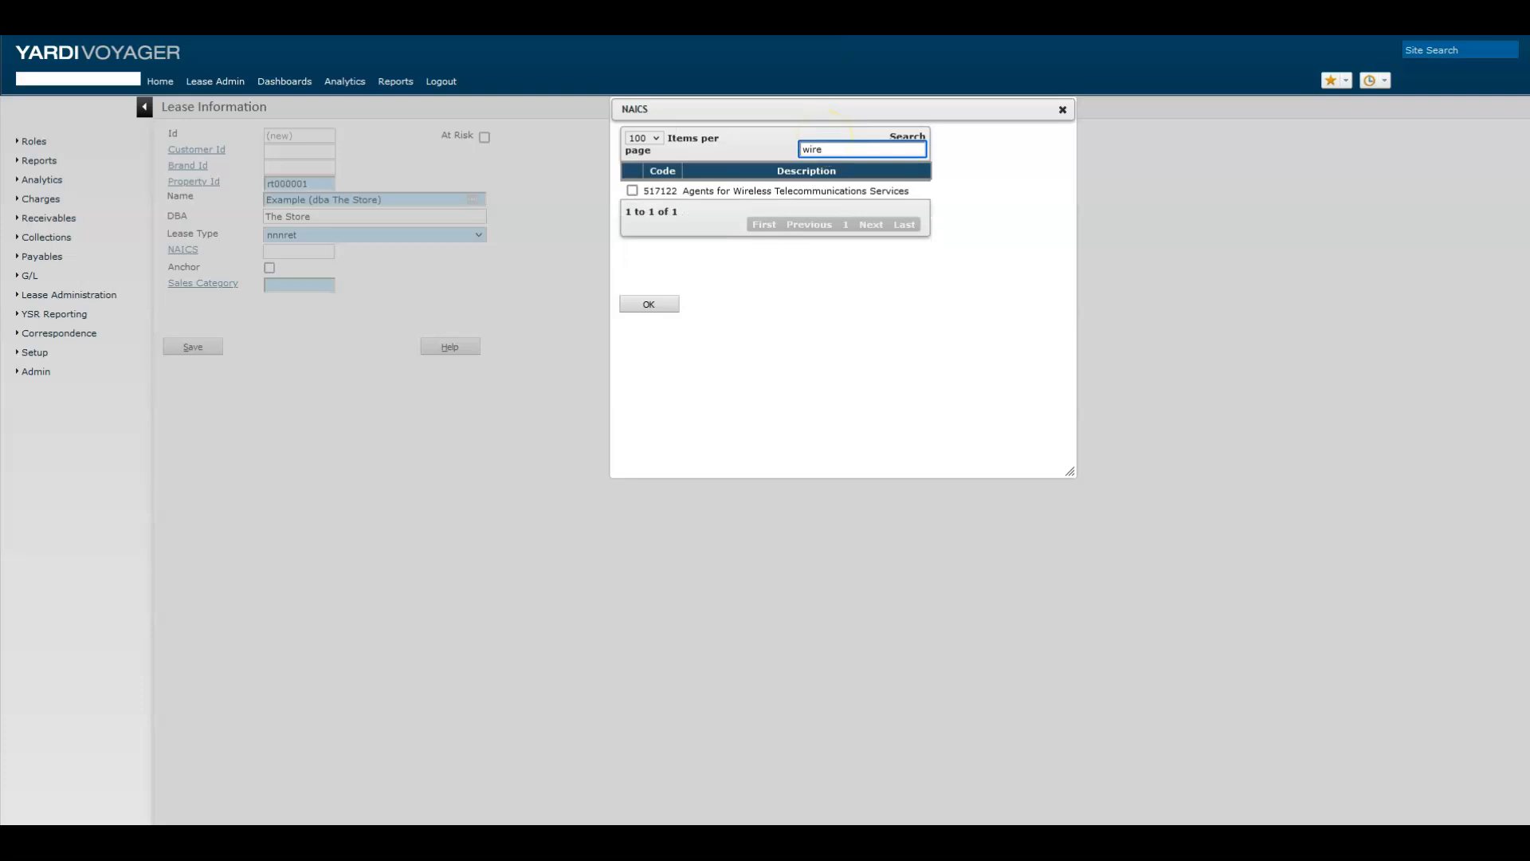
left_click(632, 190)
left_click(649, 302)
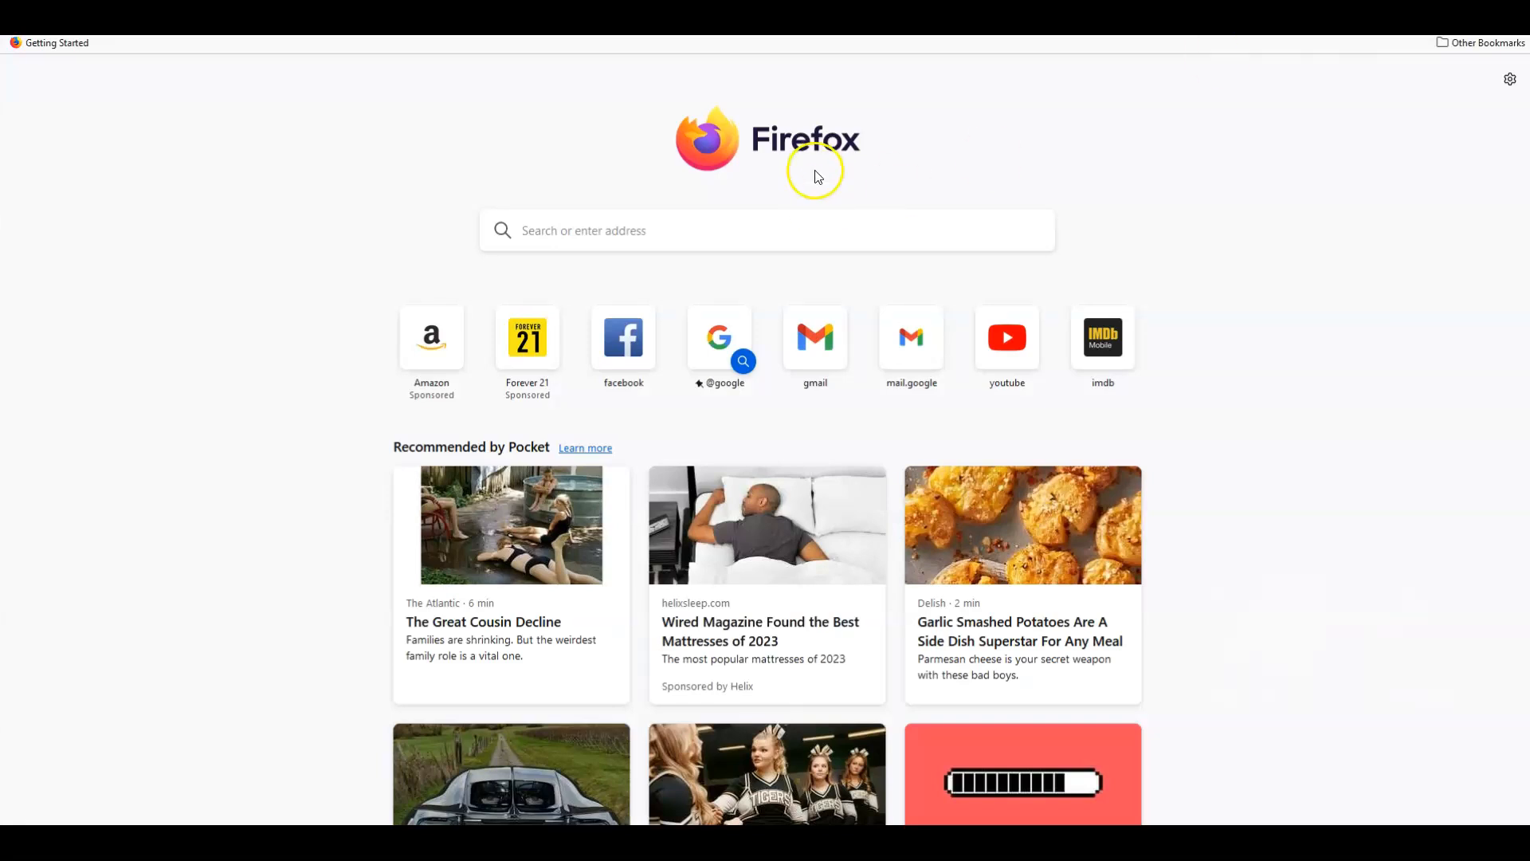
Step: Search the web for the six-digit NAICS code for Subway sandwich shops, finding 722513
left_click(789, 227)
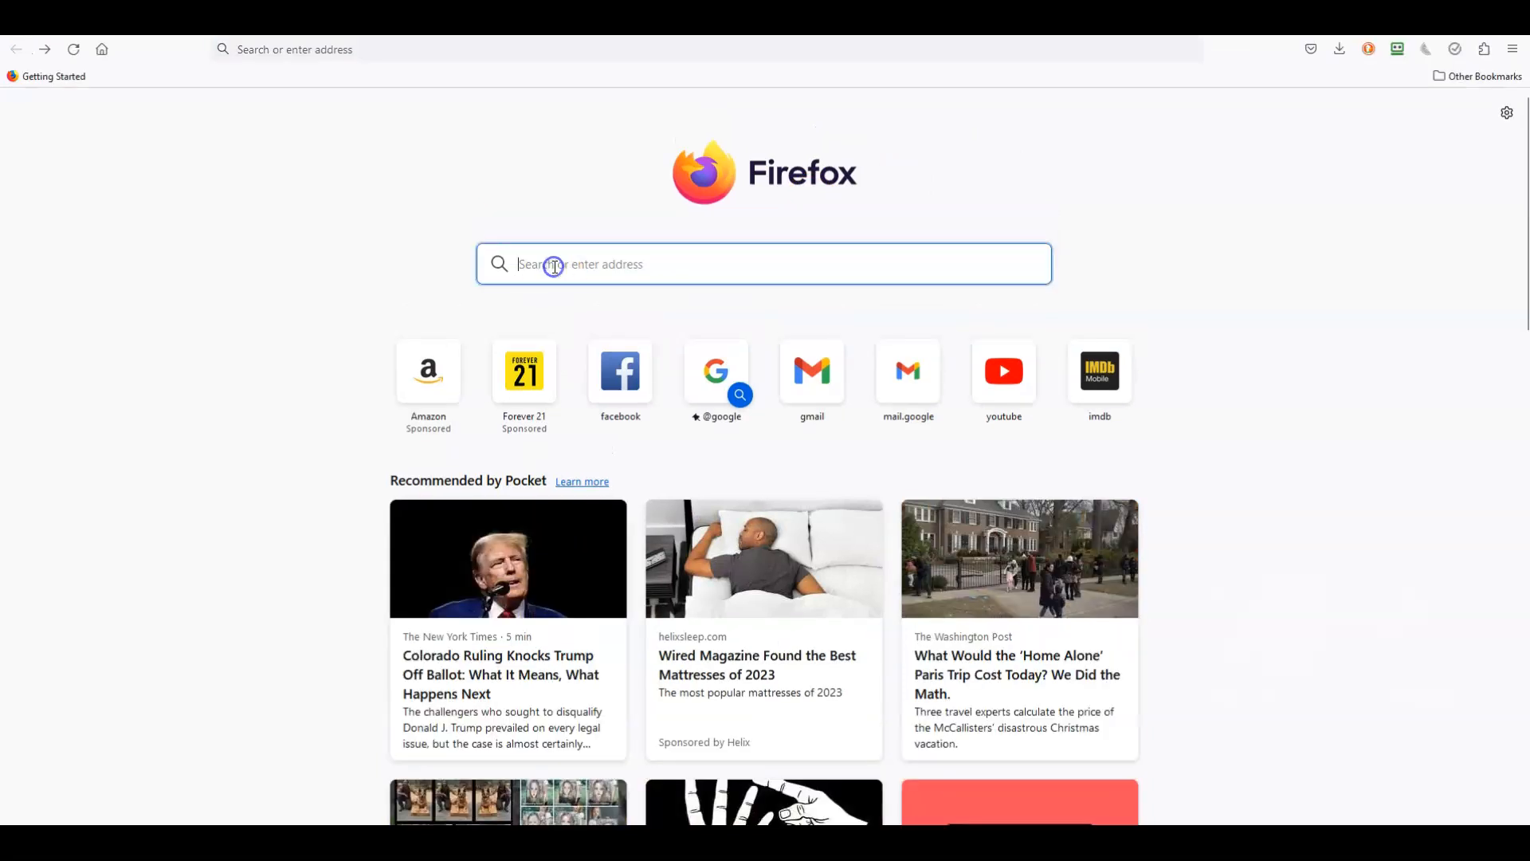
type("six digit")
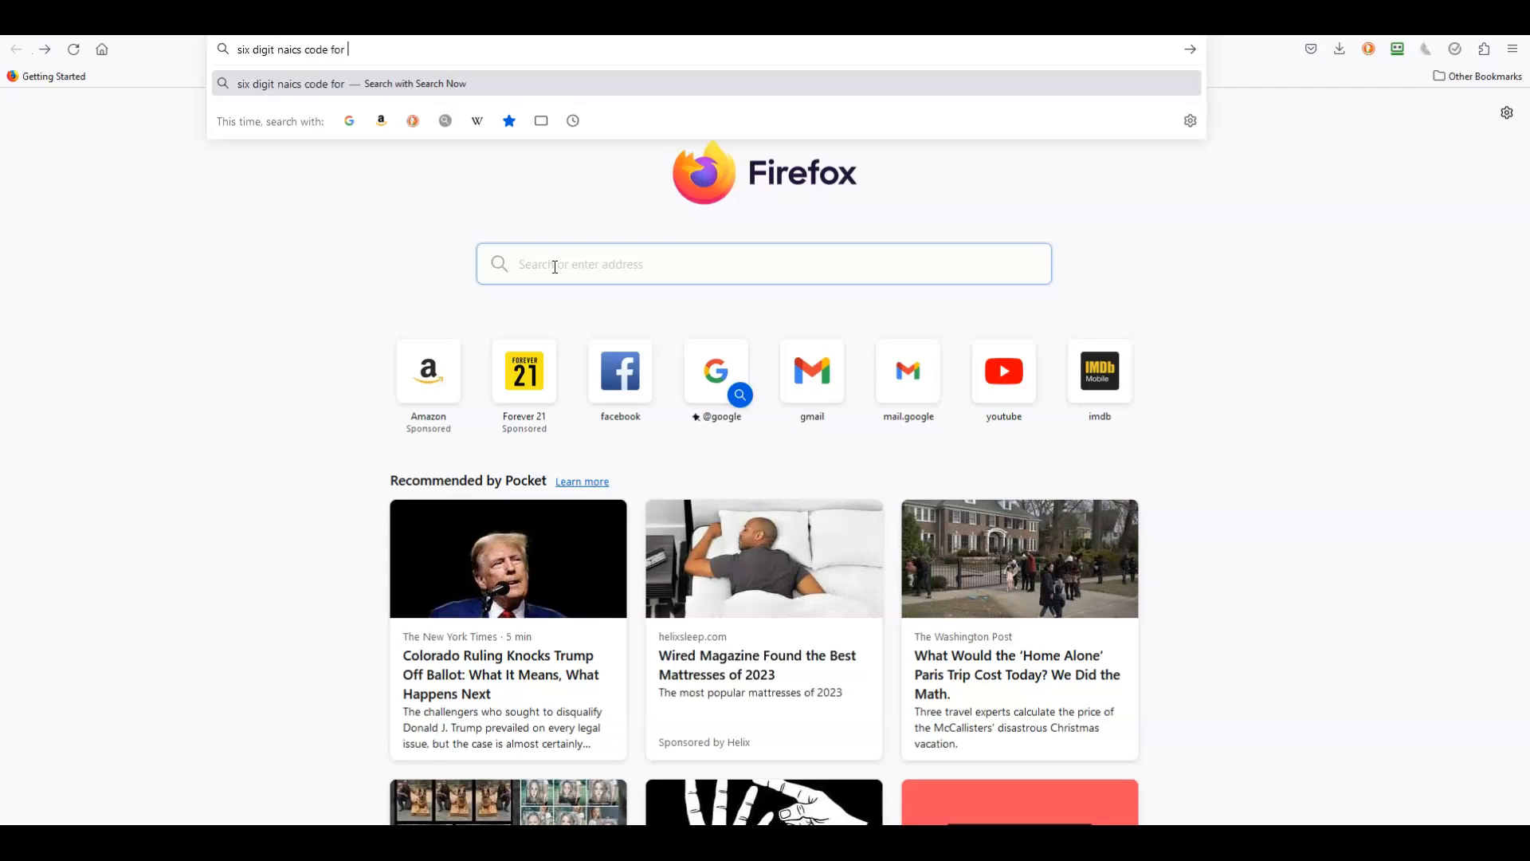
type("naics code for subway")
key("Return")
left_click(414, 102)
type("sandwiches")
key("Return")
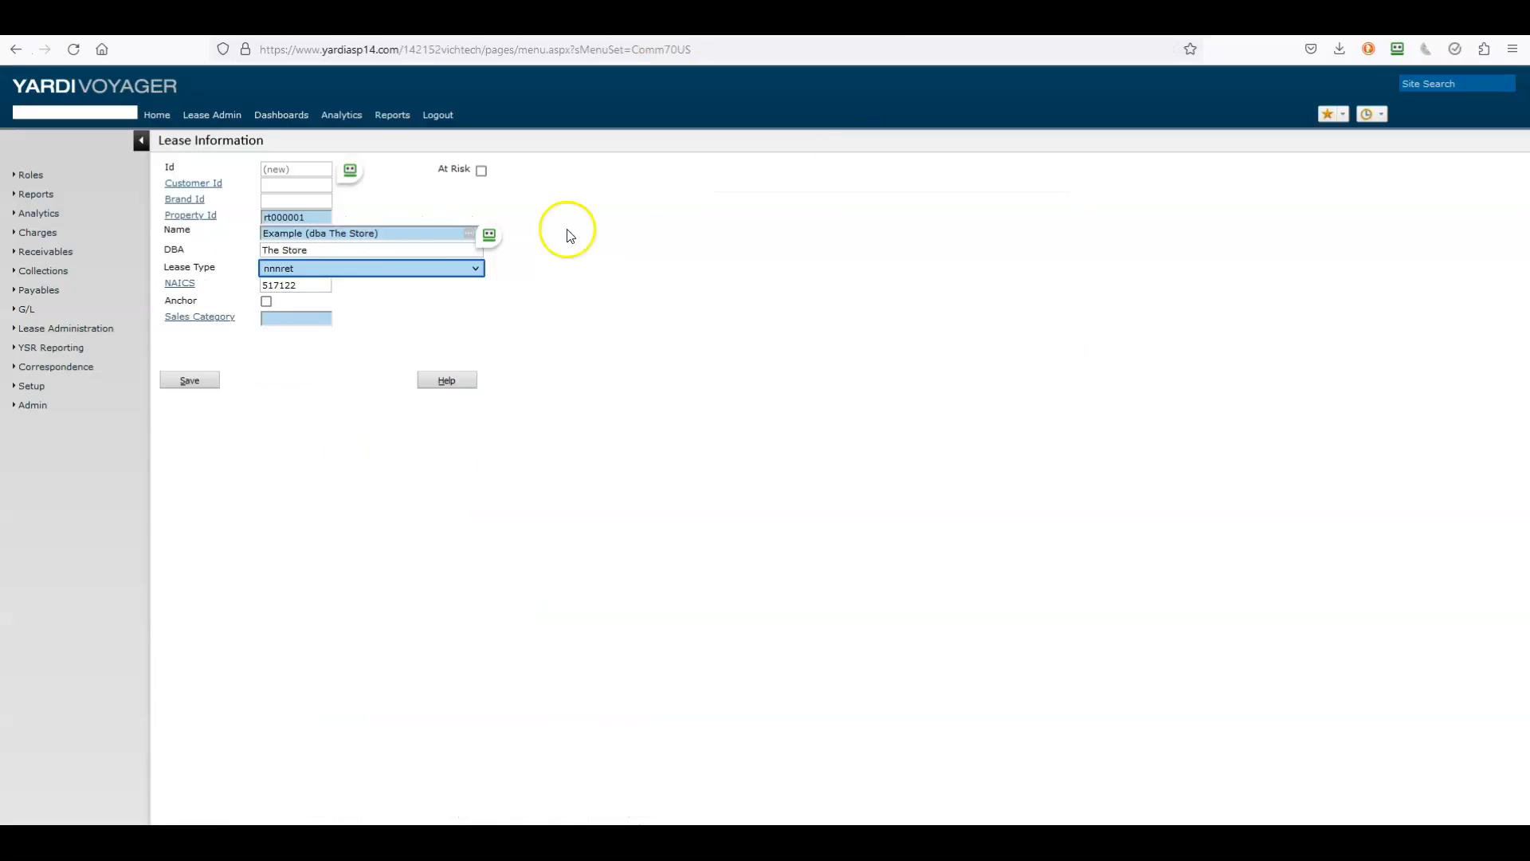
Step: Replace the lease NAICS code 517122 with 722513, Limited-Service Restaurants, found by searching 722
left_click(181, 283)
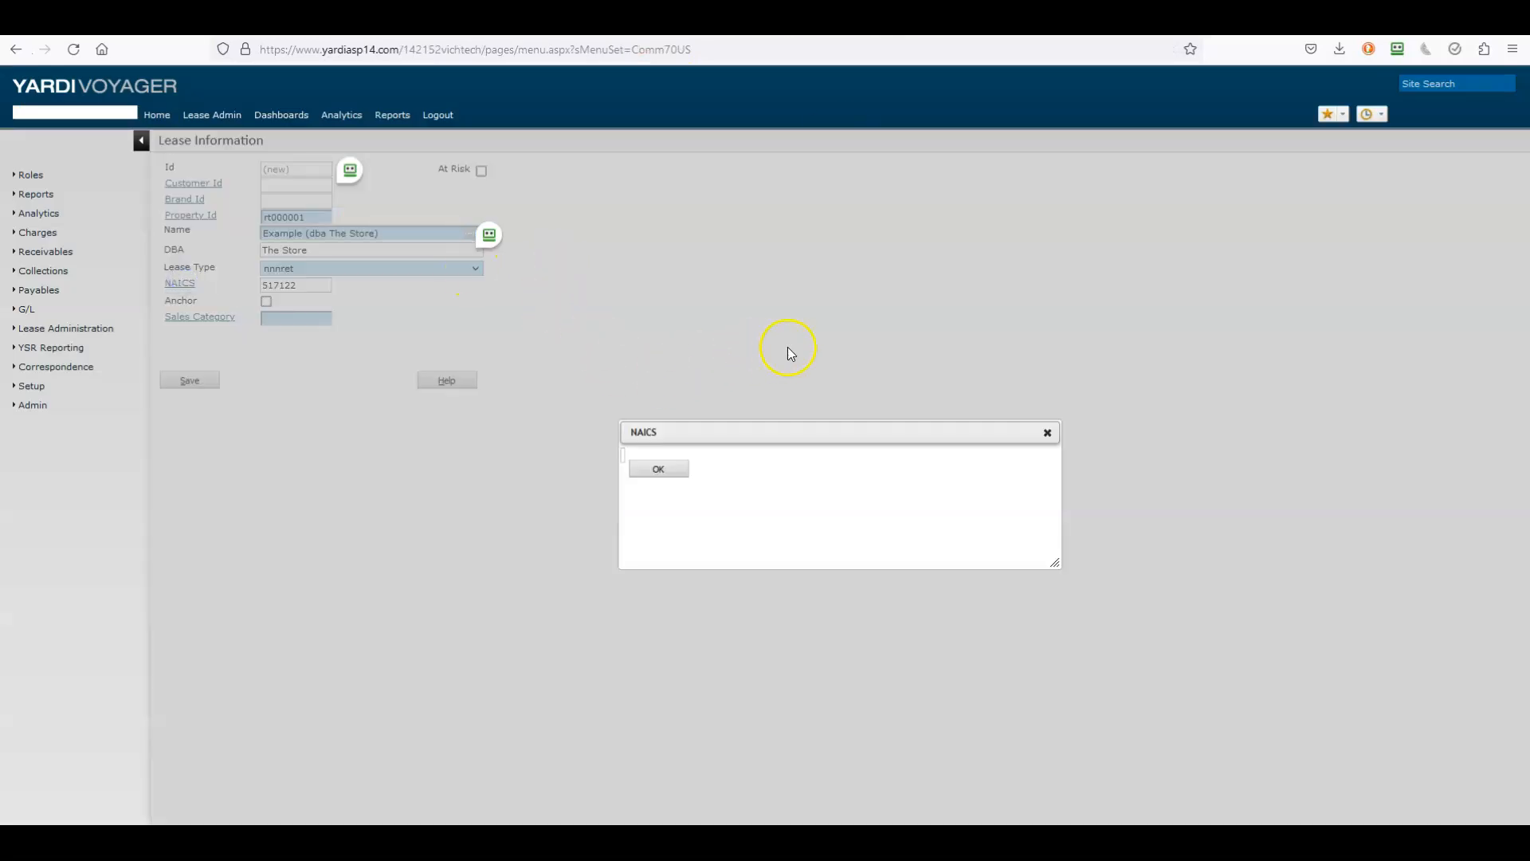
left_click(867, 187)
type("722")
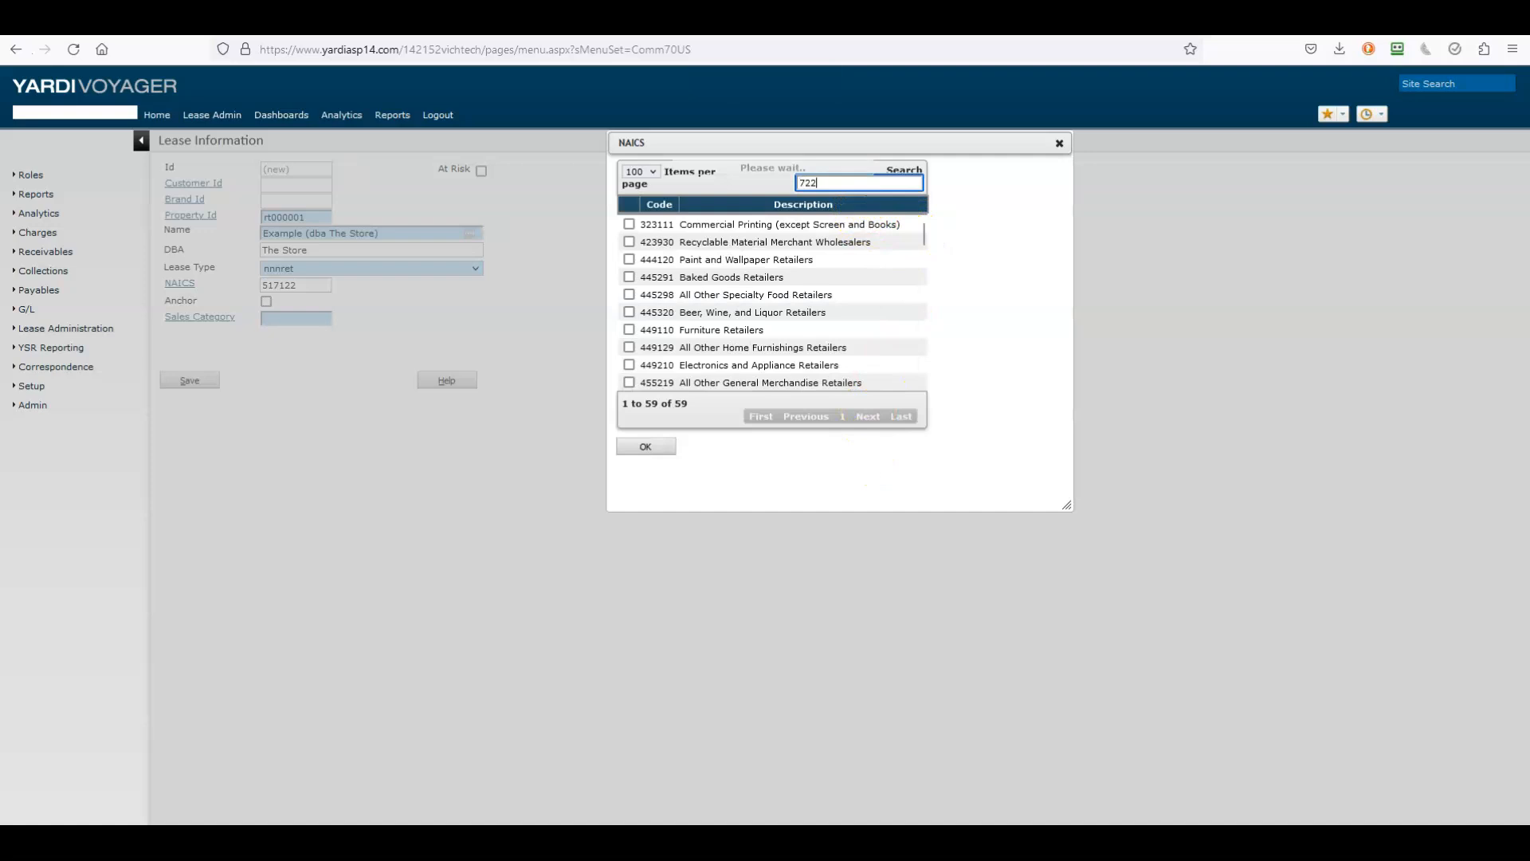
left_click(629, 259)
left_click(645, 341)
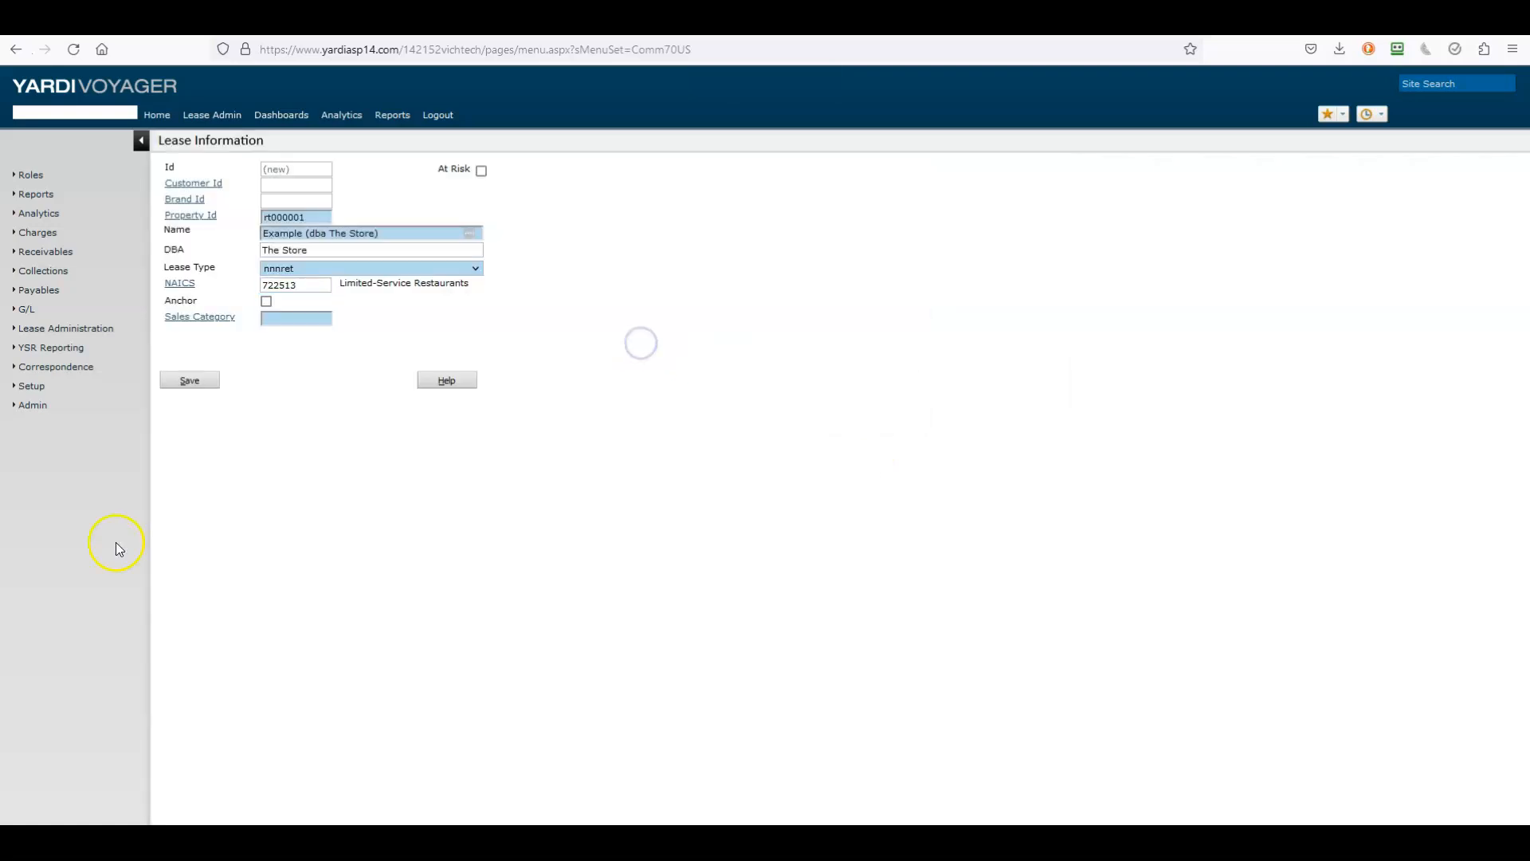